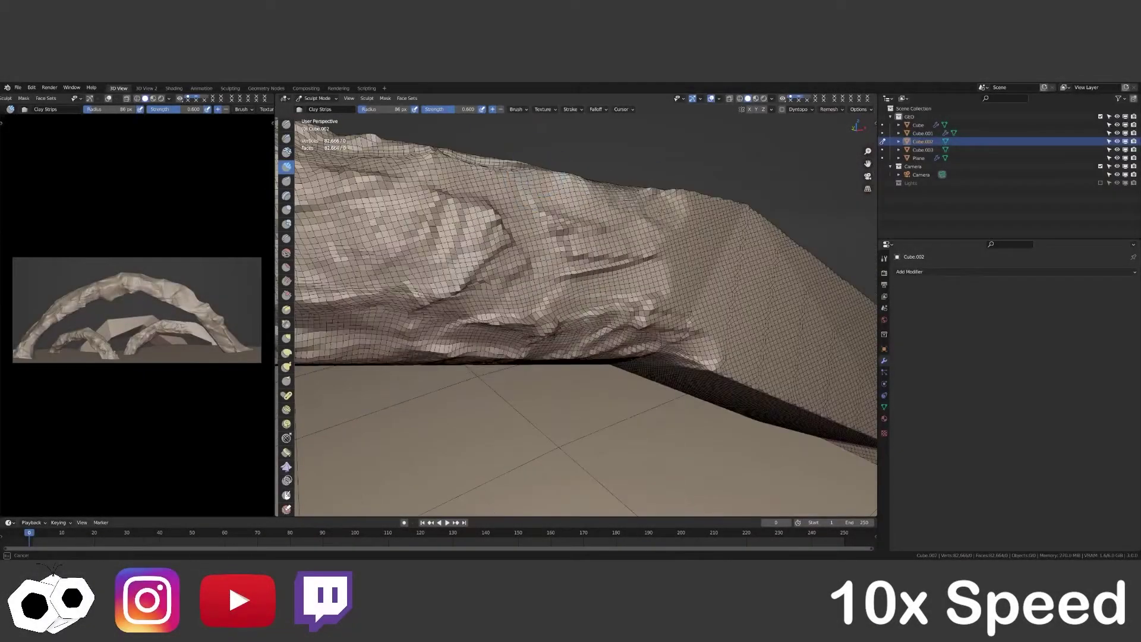
Inspect the sculpted arch Cube.002 from several angles and save the scene.
mouse_move(585, 315)
middle_mouse_down()
mouse_move(535, 369)
mouse_move(440, 330)
middle_mouse_up()
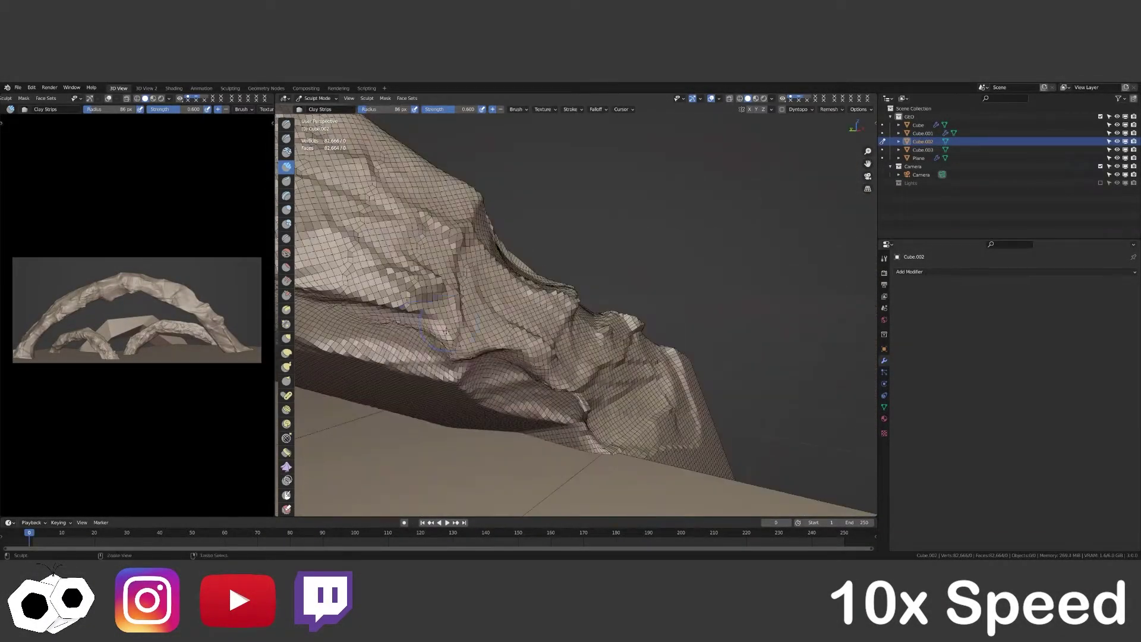
mouse_move(522, 352)
middle_mouse_down()
mouse_move(591, 372)
mouse_move(449, 383)
middle_mouse_up()
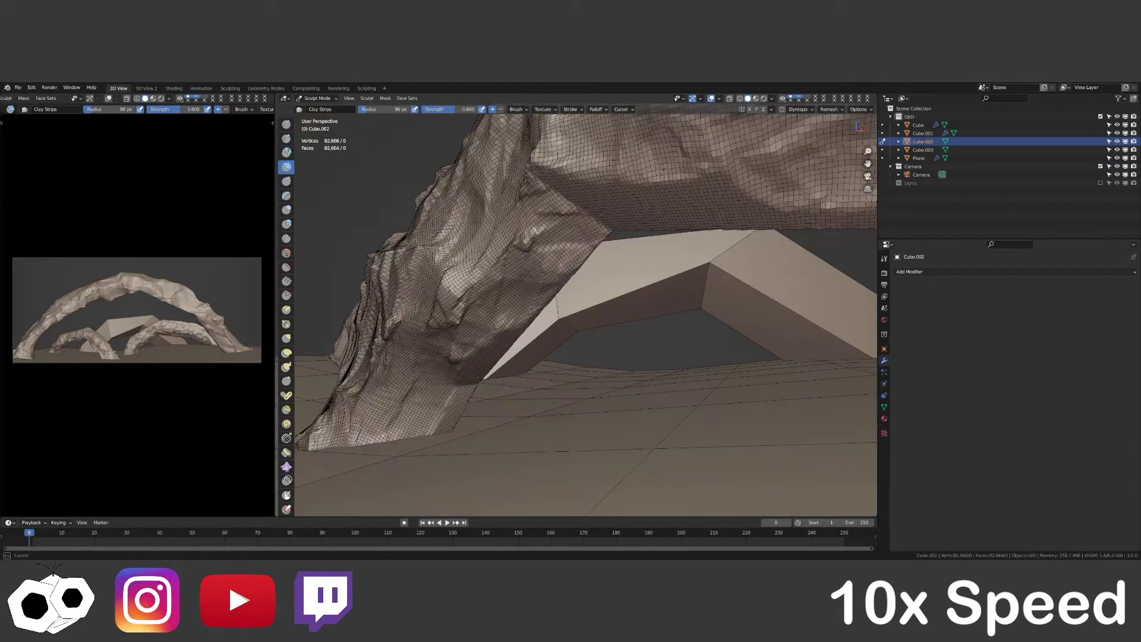
mouse_move(586, 315)
middle_mouse_down()
mouse_move(535, 333)
mouse_move(506, 321)
mouse_move(565, 357)
mouse_move(595, 309)
mouse_move(553, 344)
mouse_move(523, 333)
mouse_move(571, 356)
mouse_move(594, 321)
mouse_move(730, 369)
middle_mouse_up()
key("ctrl+s")
In Object Mode, give the large arch a Decimate modifier with ratio 0.2.
key("ctrl+space")
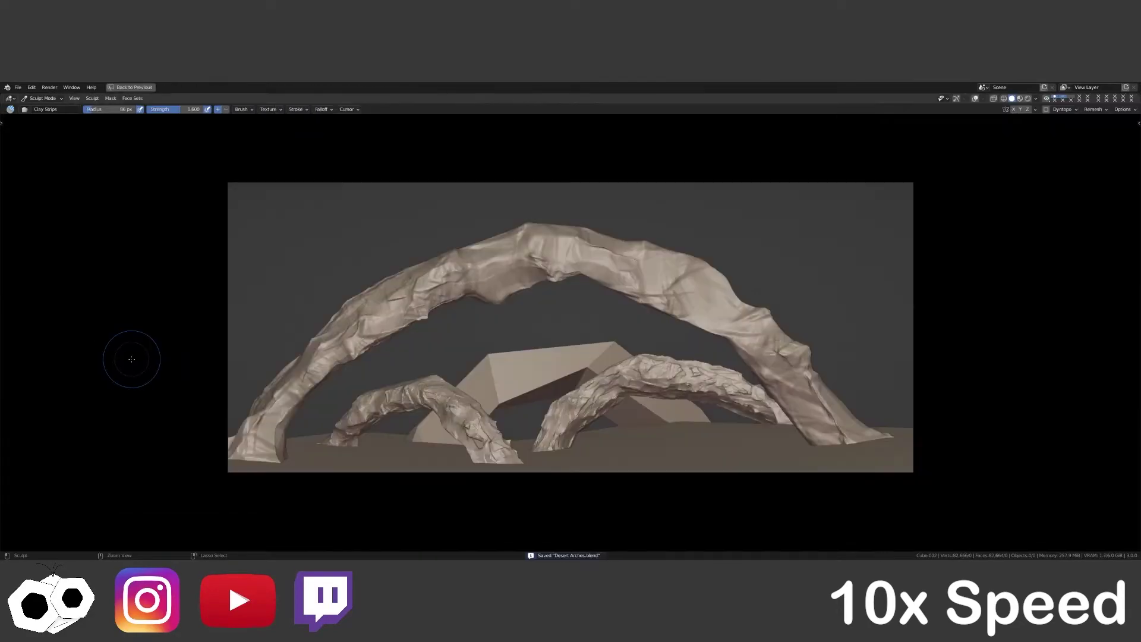
key("ctrl+space")
key("ctrl+Tab")
left_click(910, 272)
left_click(975, 333)
type(".2")
key("Return")
key("ctrl+space")
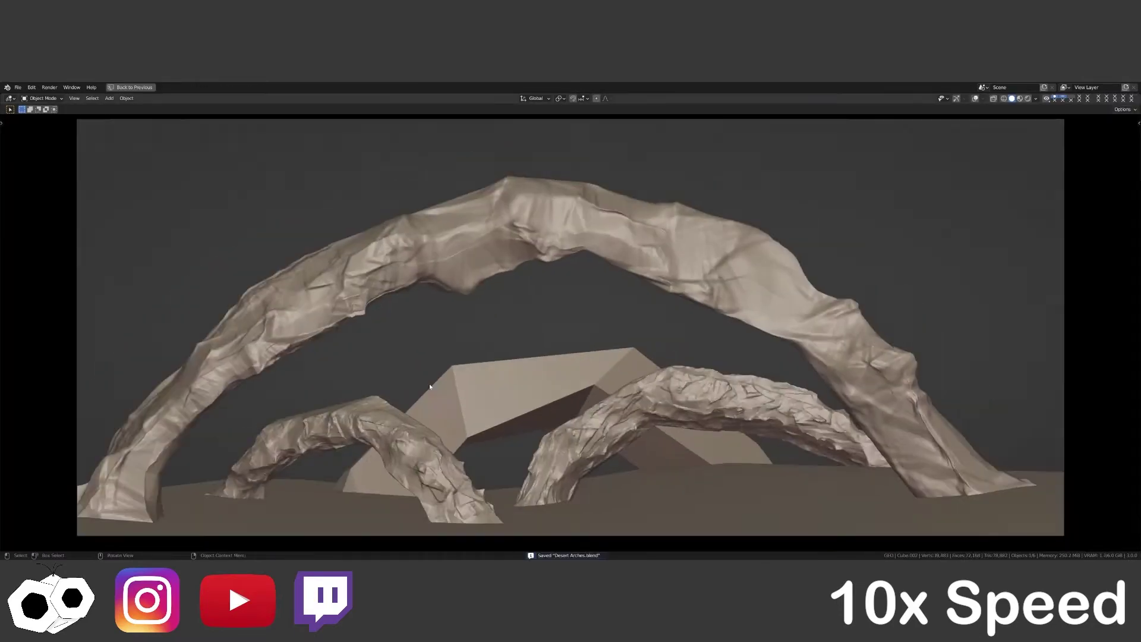
key("ctrl+space")
left_click(918, 124)
double_click(1040, 325)
key("ctrl+Tab")
mouse_move(594, 333)
middle_mouse_down()
mouse_move(570, 345)
mouse_move(553, 333)
mouse_move(624, 309)
middle_mouse_up()
Sculpt bulges into the big arch with the Inflate/Deflate brush at strength 1.0.
middle_click_drag(796, 381, 773, 357)
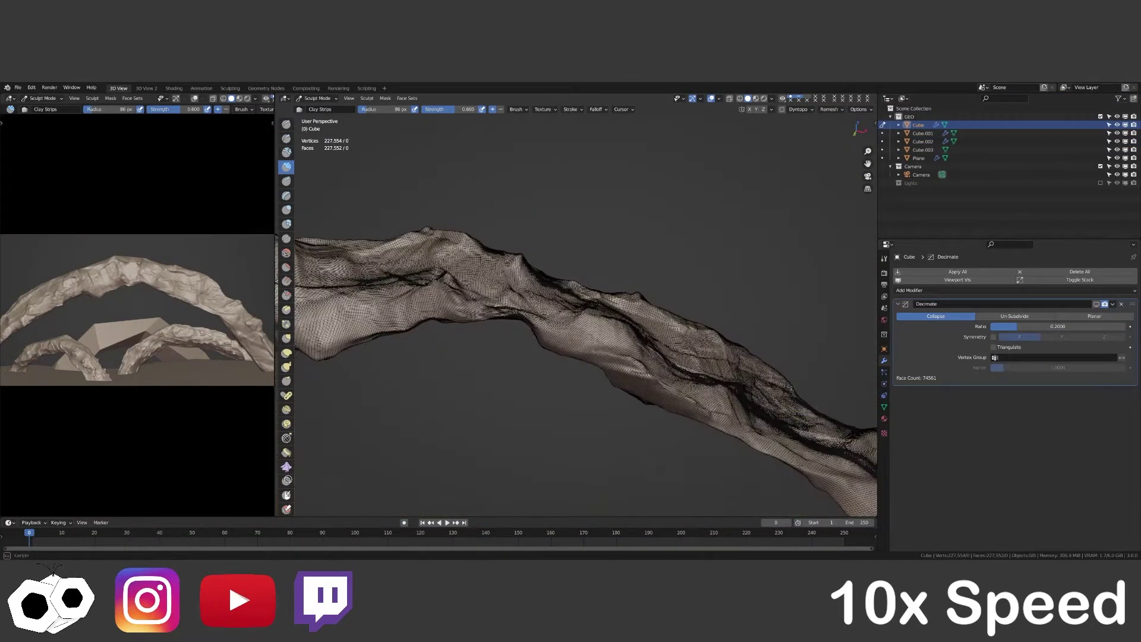
mouse_move(622, 356)
middle_mouse_down()
mouse_move(618, 296)
mouse_move(697, 358)
mouse_move(535, 332)
mouse_move(488, 313)
middle_mouse_up()
key("i")
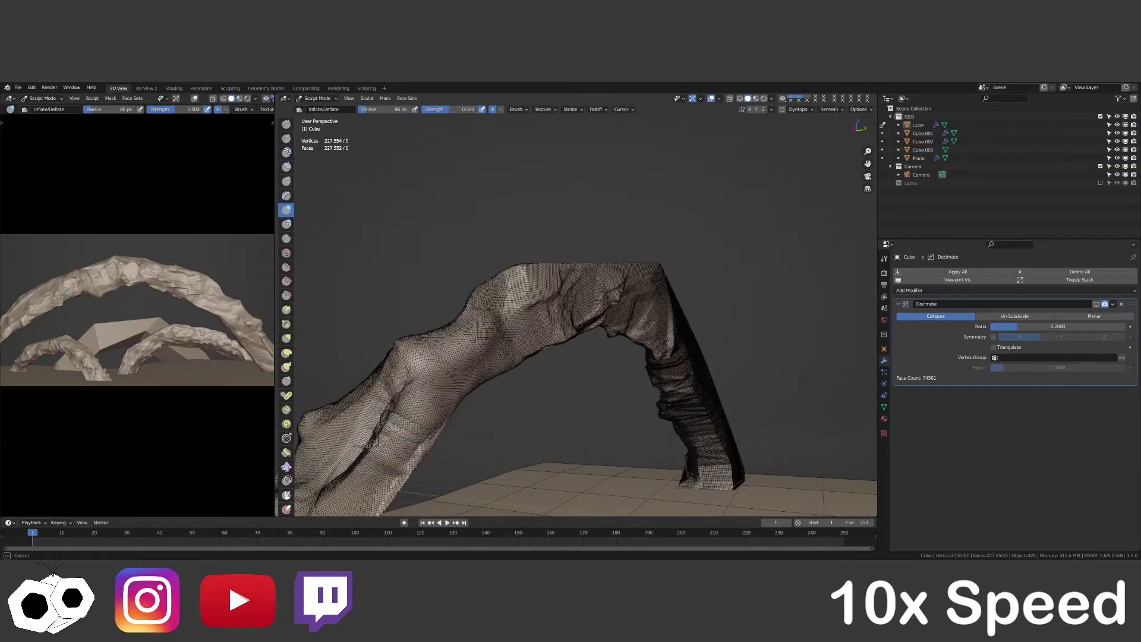
left_click(597, 292)
scroll(597, 293, "up", 3)
middle_click_drag(596, 292, 619, 316)
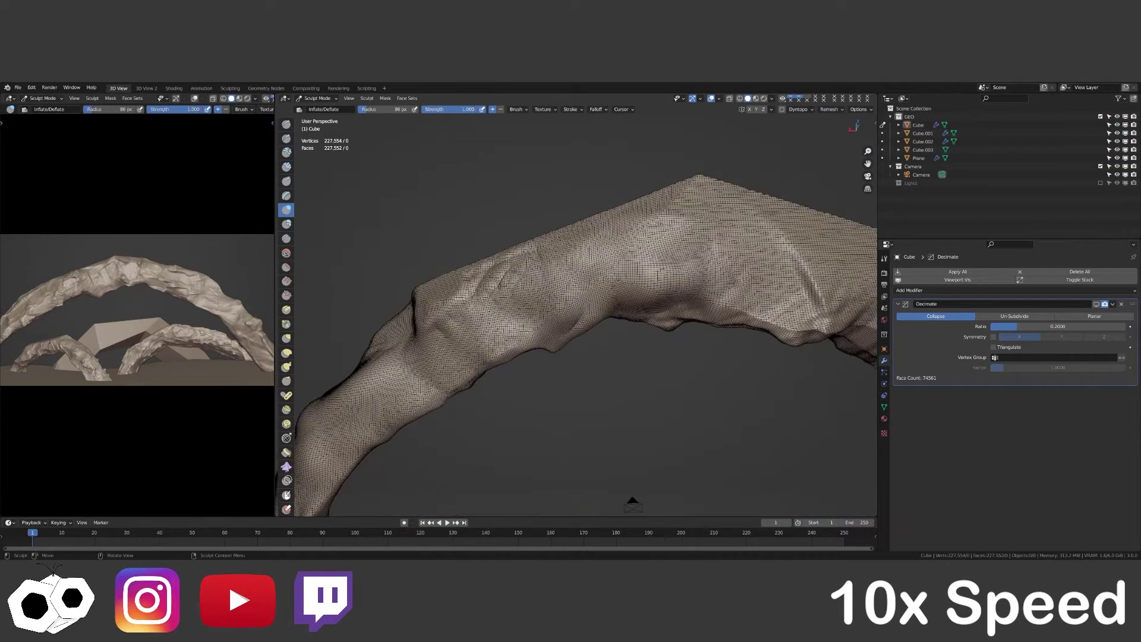
mouse_move(771, 260)
middle_mouse_down()
mouse_move(595, 285)
mouse_move(491, 278)
middle_mouse_up()
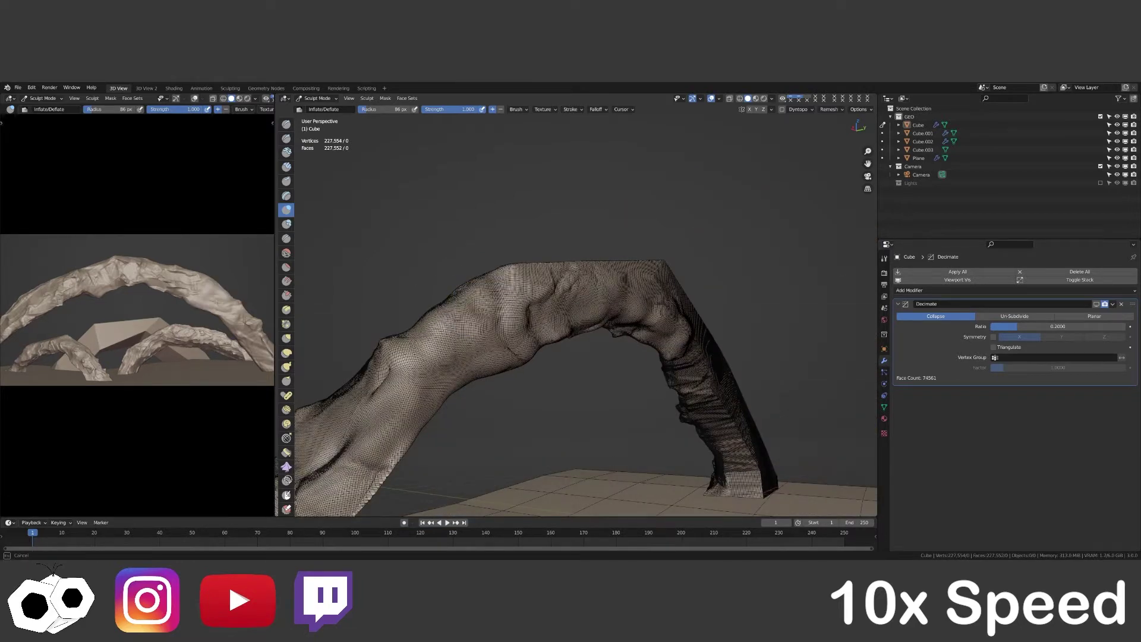
mouse_move(557, 323)
middle_mouse_down()
mouse_move(619, 309)
mouse_move(529, 337)
middle_mouse_up()
scroll(529, 337, "up", 2)
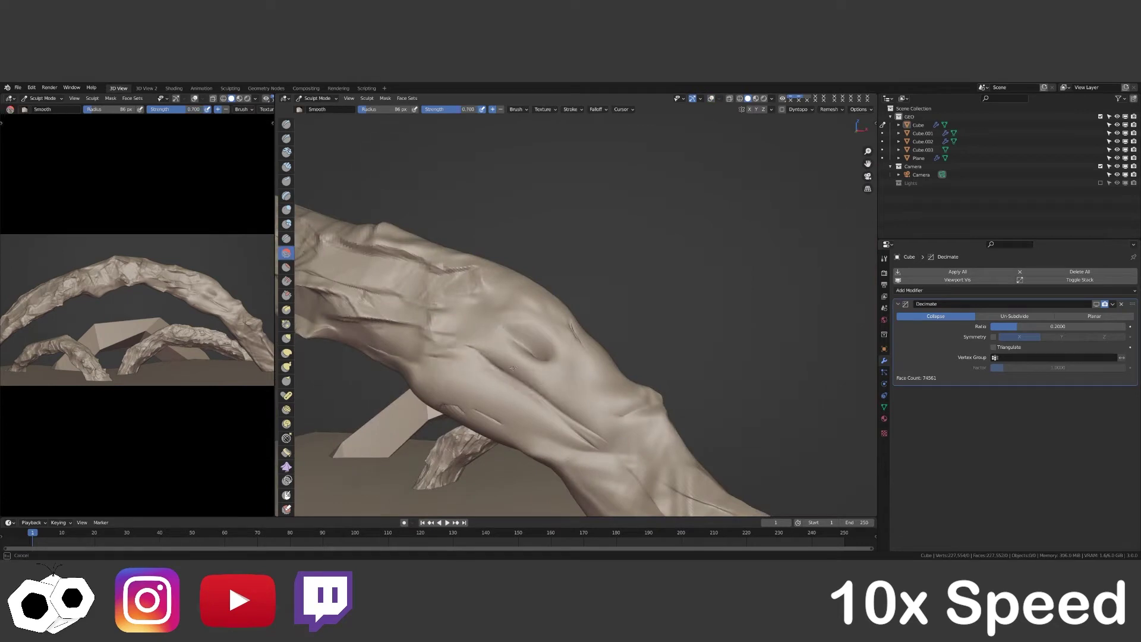
scroll(569, 329, "down", 5)
scroll(526, 426, "up", 8)
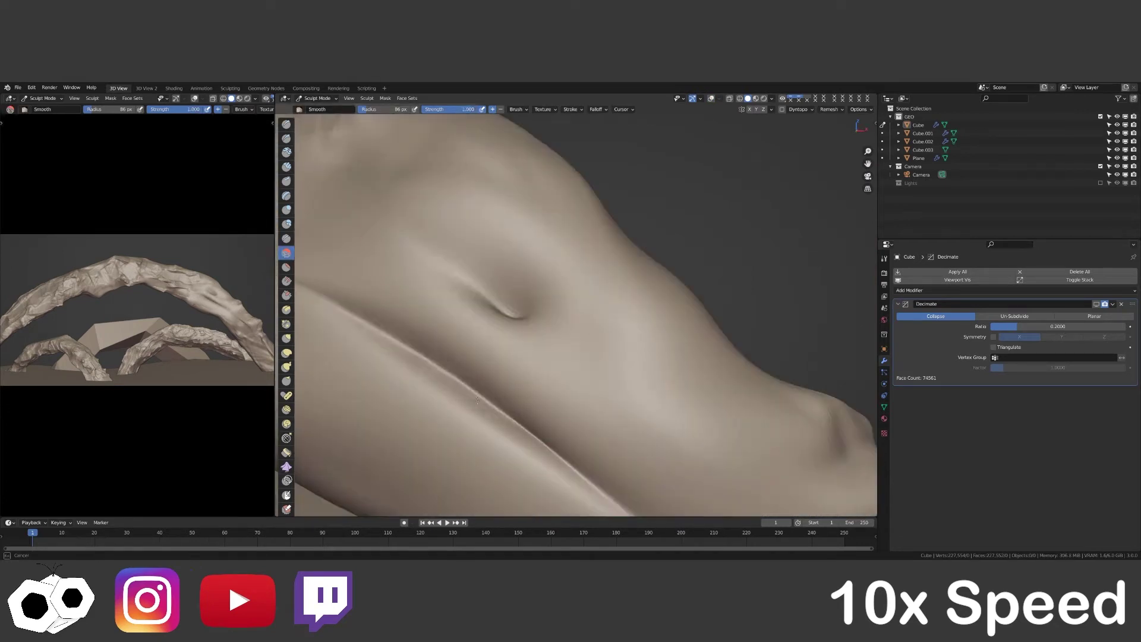
scroll(491, 282, "down", 5)
scroll(432, 292, "up", 6)
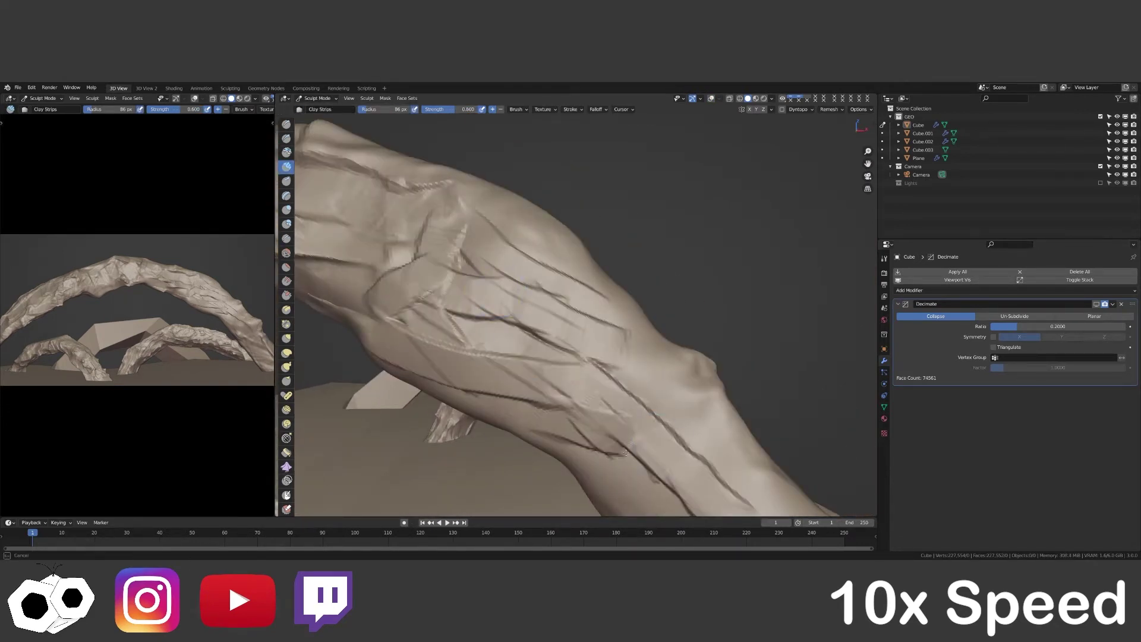
Show wireframe and statistics overlays, refine the arch and limb, then save in Object Mode.
key("shift+alt+z")
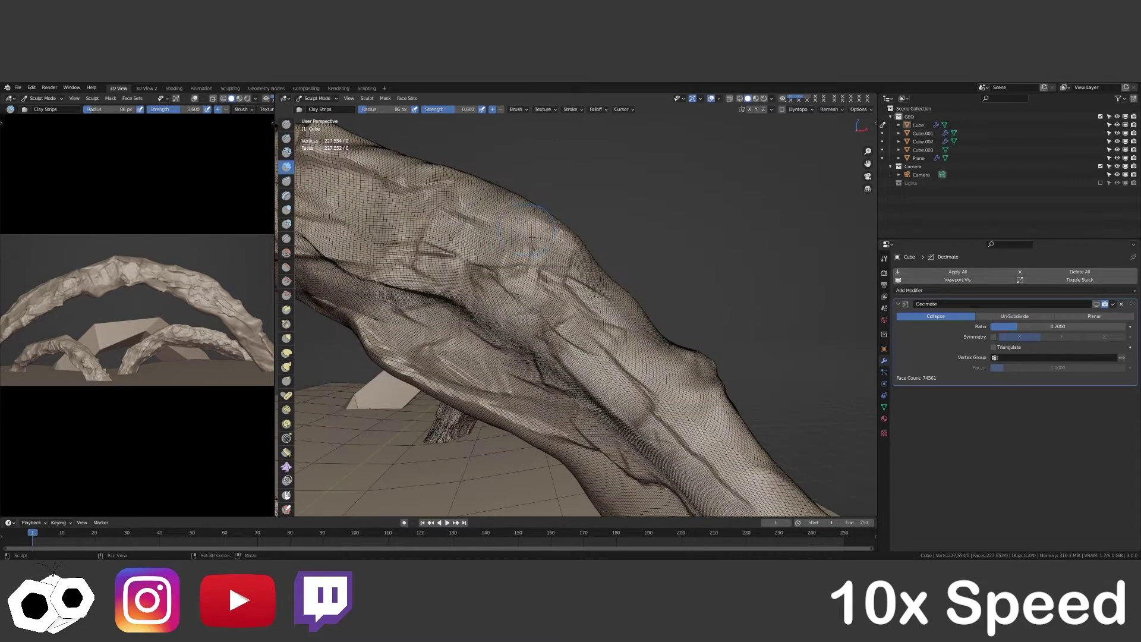
middle_click_drag(523, 327, 595, 268)
scroll(690, 303, "up", 4)
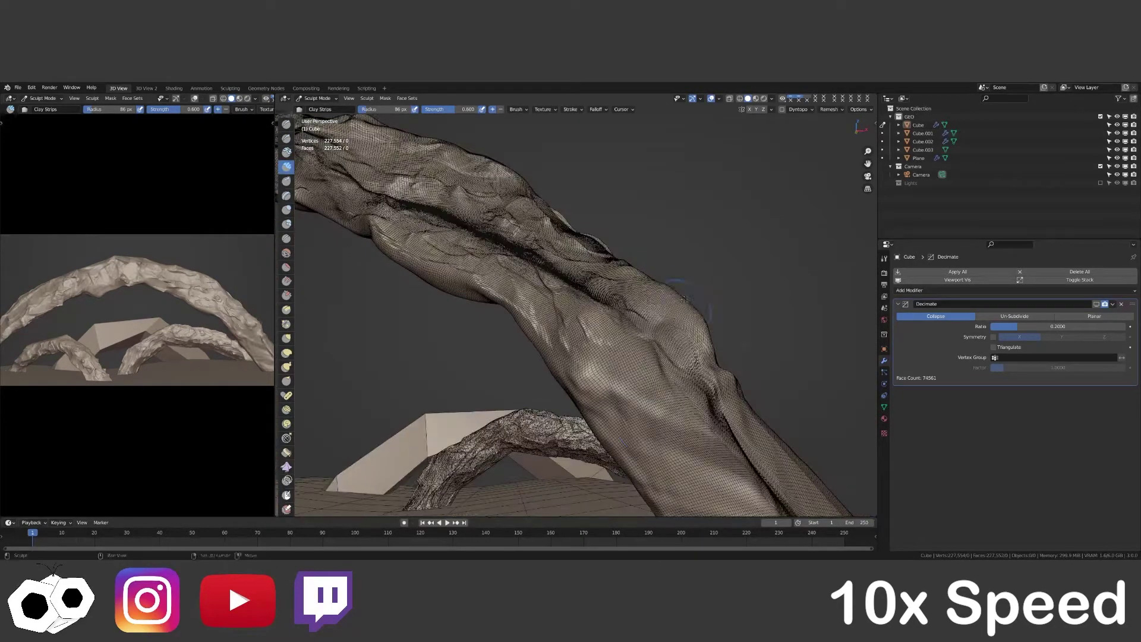
middle_click_drag(696, 404, 732, 387)
middle_click_drag(457, 337, 426, 338)
mouse_move(577, 315)
middle_mouse_down()
mouse_move(535, 286)
mouse_move(582, 267)
middle_mouse_up()
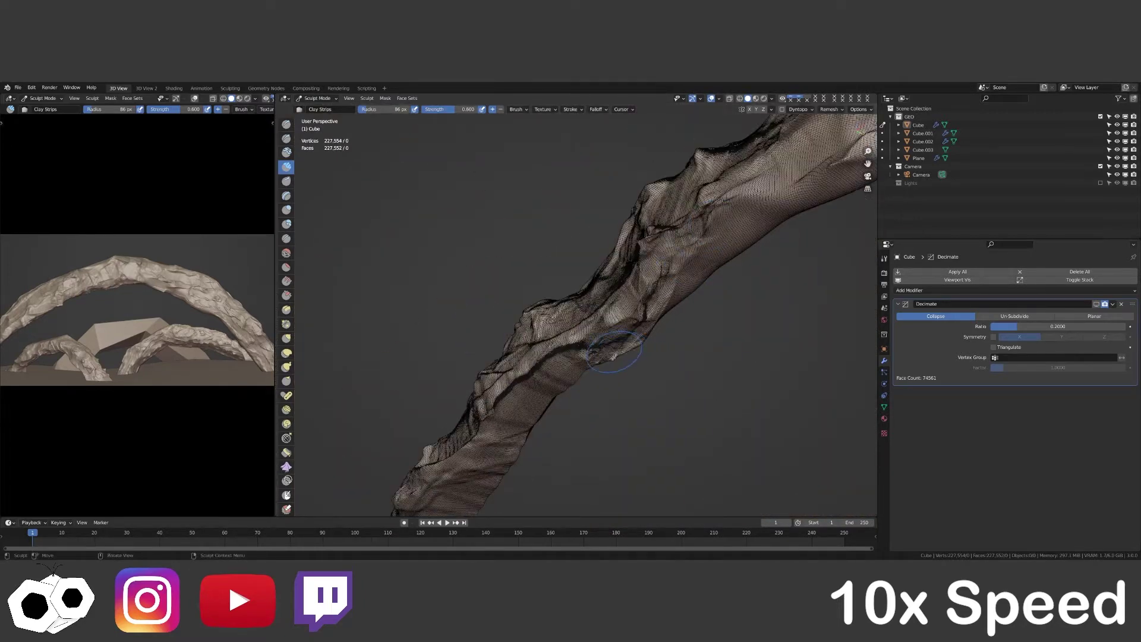
scroll(582, 267, "down", 5)
key("ctrl+Tab")
key("ctrl+s")
Select the middle rock Cube.003 and remesh it in Sculpt Mode with a new voxel size.
middle_click_drag(747, 397, 565, 356)
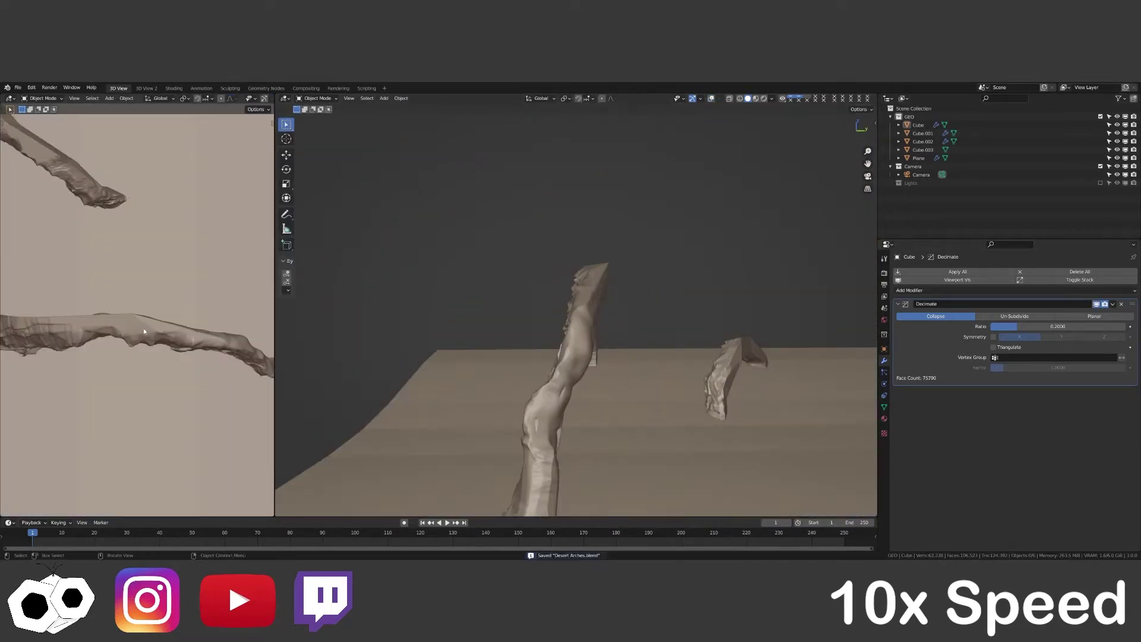
right_click(140, 348)
left_click(923, 150)
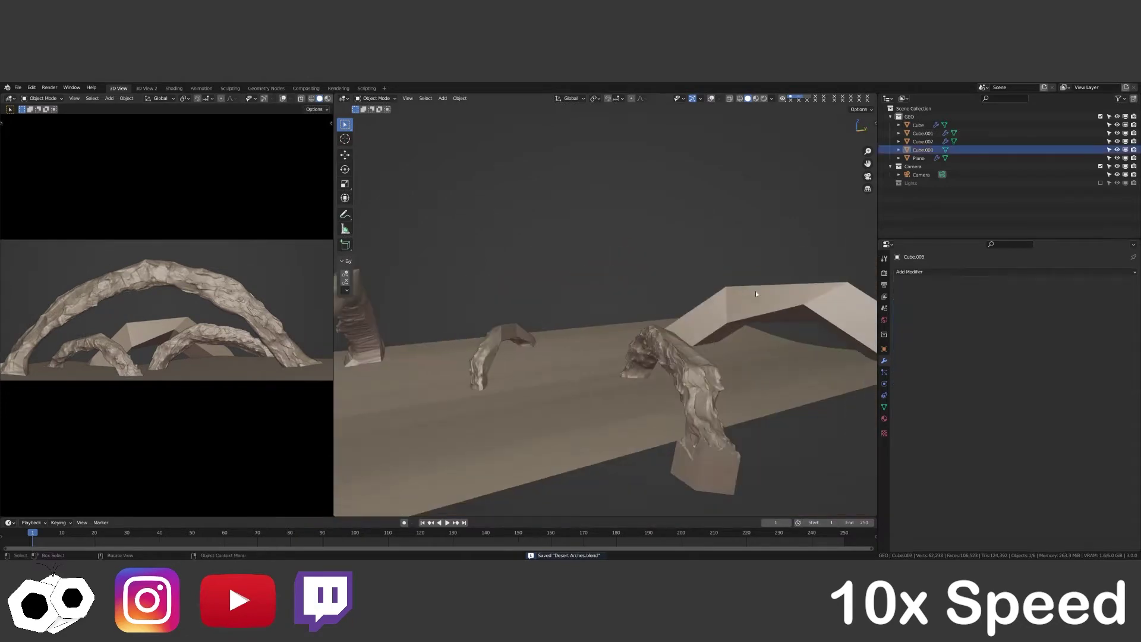
key("ctrl+Tab")
left_click(619, 380)
left_click(830, 109)
double_click(849, 125)
type("0.08")
left_click(831, 180)
Rough up the remeshed middle rock with Clay Strips and save the scene.
middle_click_drag(654, 333, 598, 384)
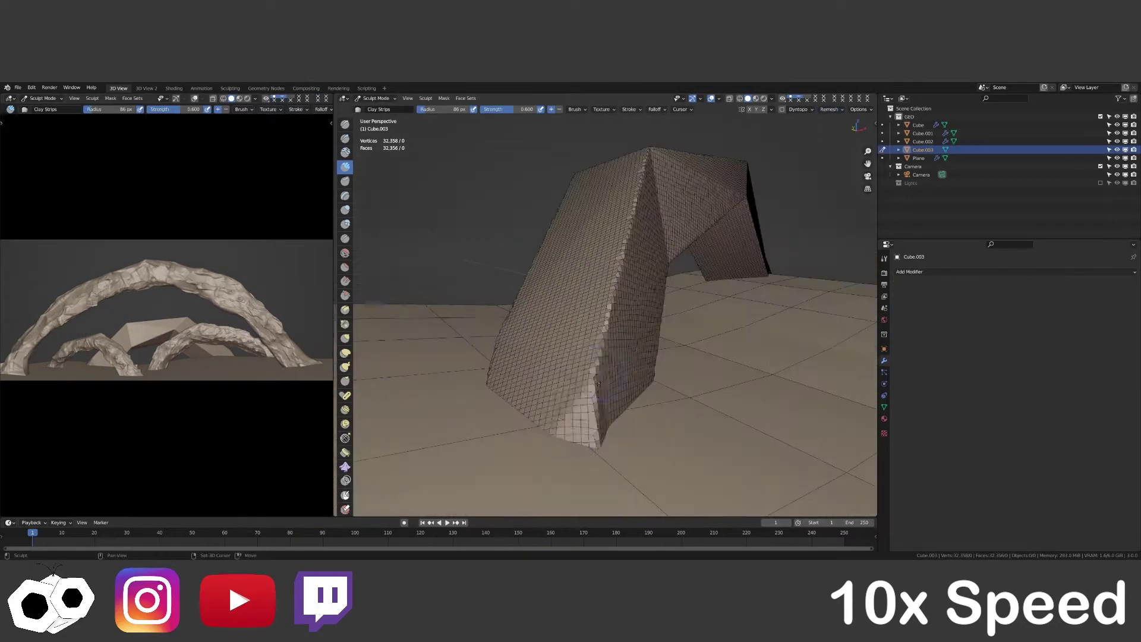
mouse_move(635, 271)
middle_mouse_down()
mouse_move(800, 256)
mouse_move(677, 291)
mouse_move(675, 327)
mouse_move(713, 298)
middle_mouse_up()
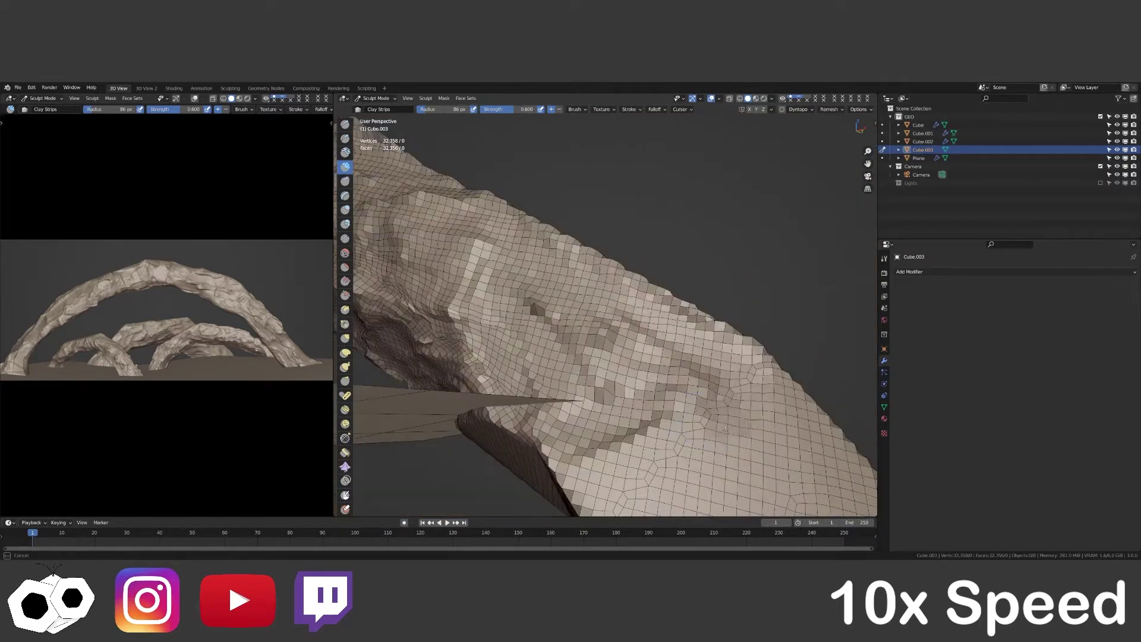
key("ctrl+s")
left_click(898, 303)
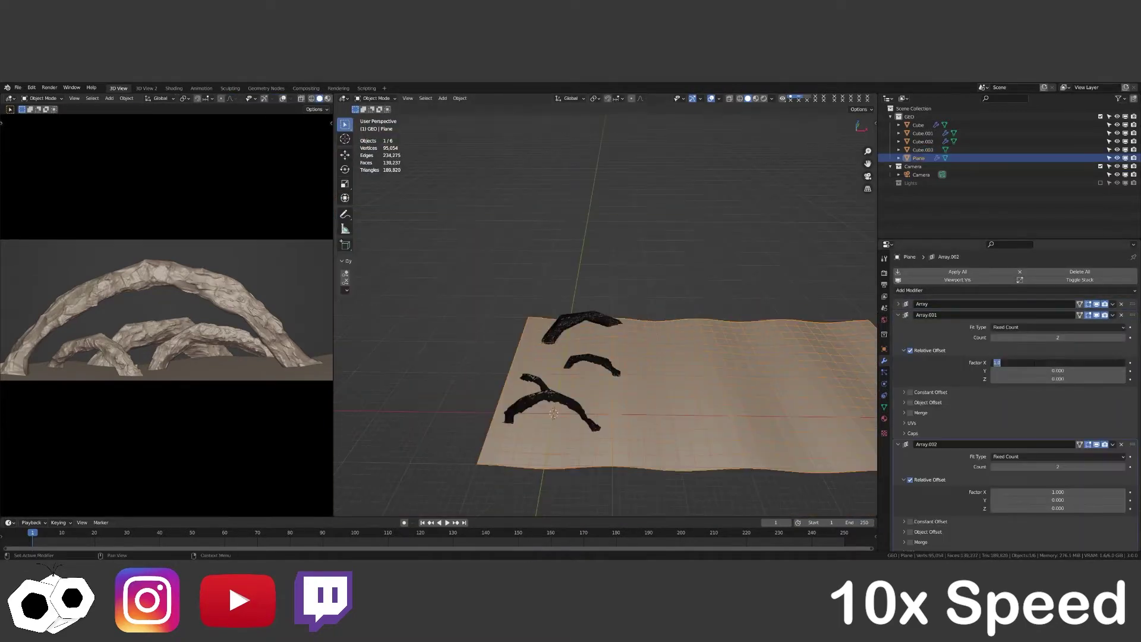
middle_click_drag(553, 323, 535, 238)
Reselect Cube.003 and keep sculpting it into a rough rocky arch.
left_click(924, 150)
key("ctrl+Tab")
scroll(580, 297, "up", 5)
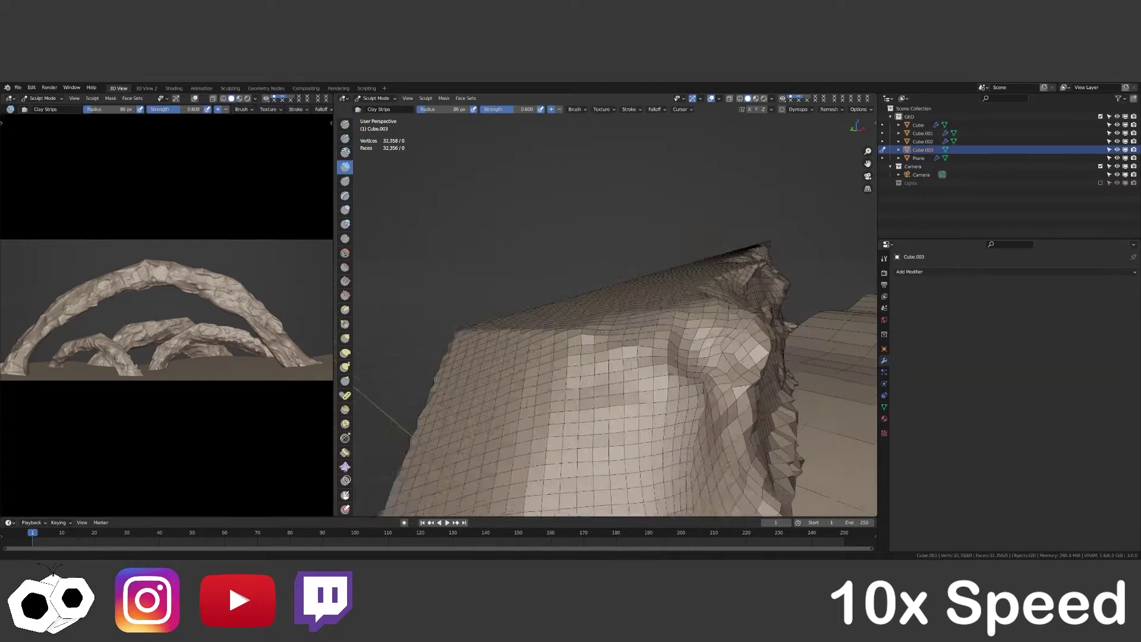
middle_click_drag(595, 333, 650, 424)
middle_click_drag(692, 352, 592, 360)
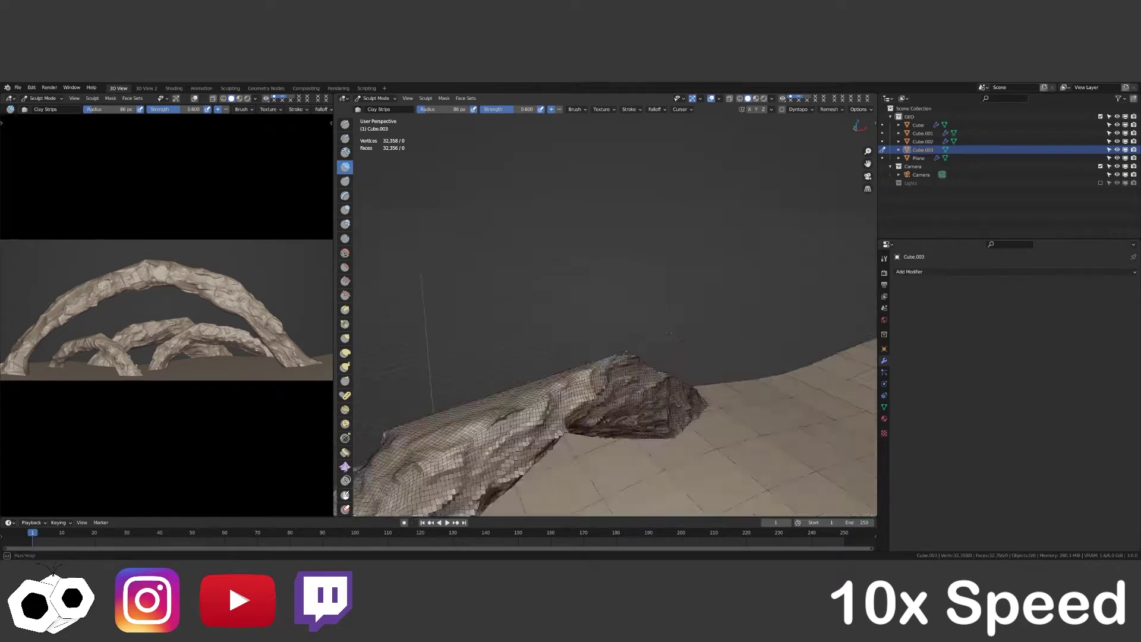
middle_click_drag(701, 311, 595, 297)
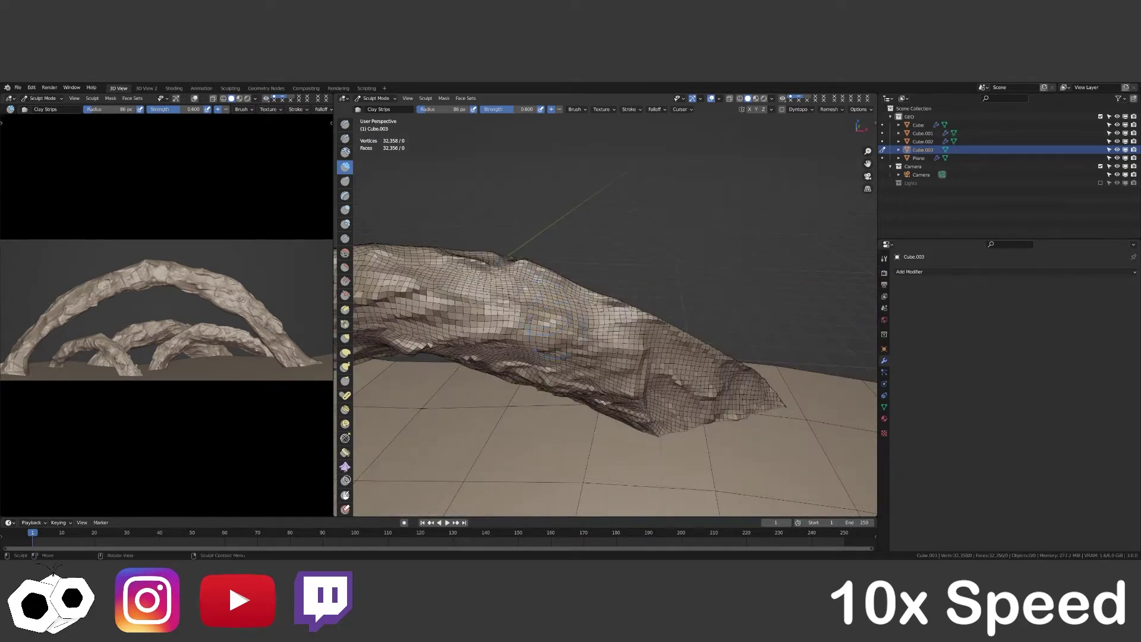
Back in Object Mode, edit the middle rock's Decimate ratio value.
key("ctrl+Tab")
scroll(594, 310, "down", 5)
scroll(595, 356, "up", 5)
left_click(910, 272)
double_click(1058, 326)
Check the arches through the full-screen camera view, then frame the middle arch.
key("Return")
key("ctrl+alt+space")
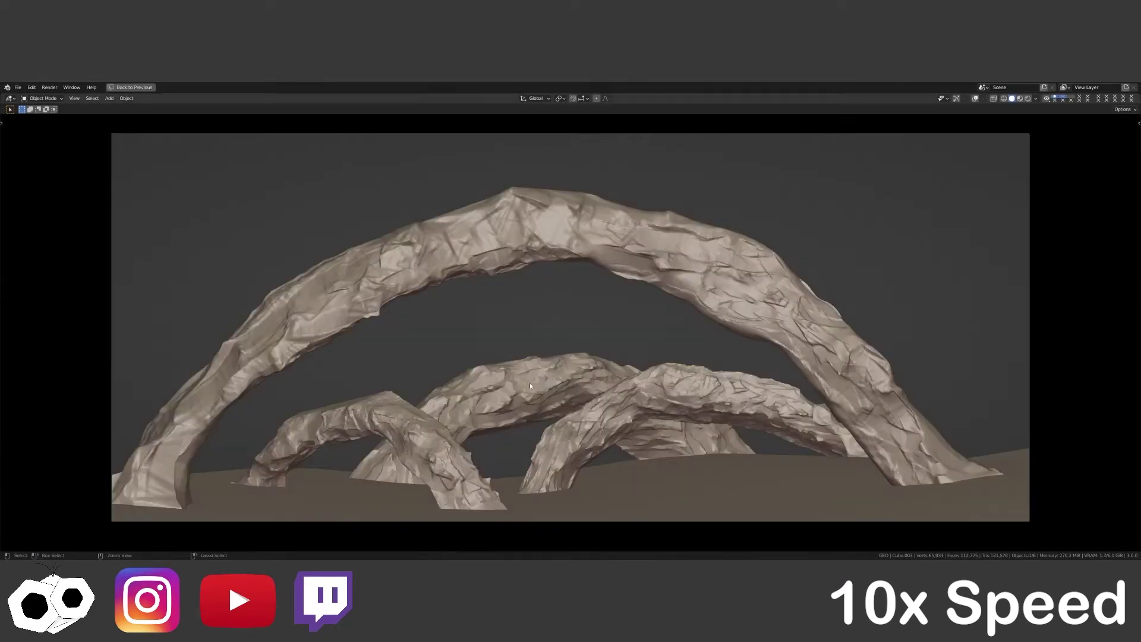
key("ctrl+alt+space")
key("q")
key("ctrl+alt+space")
key("q")
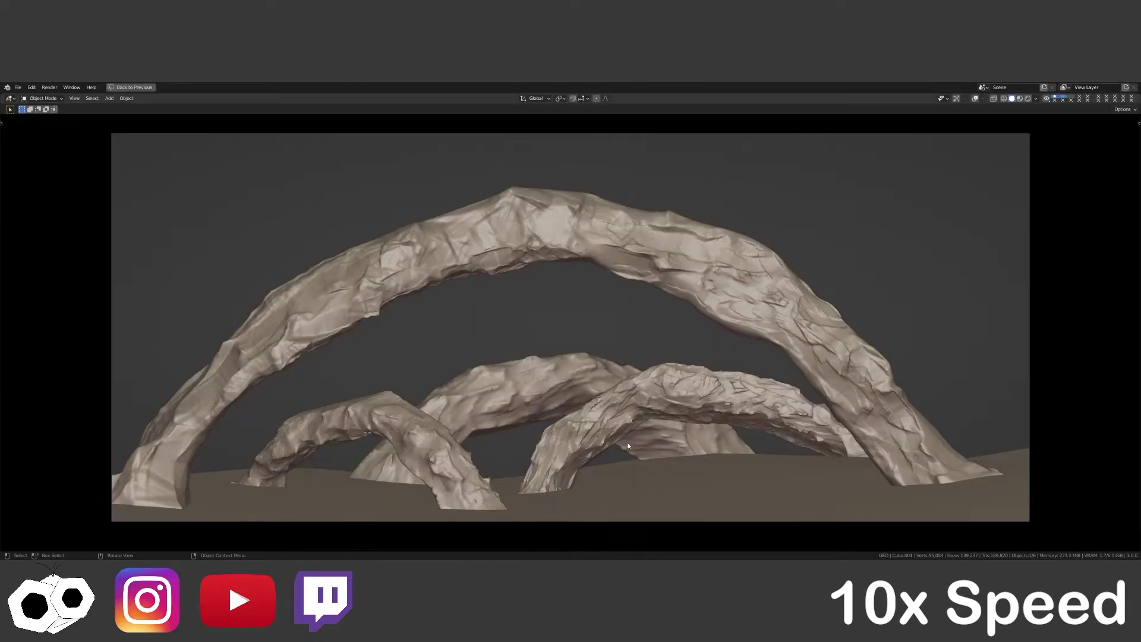
key("ctrl+alt+space")
key("KP_Decimal")
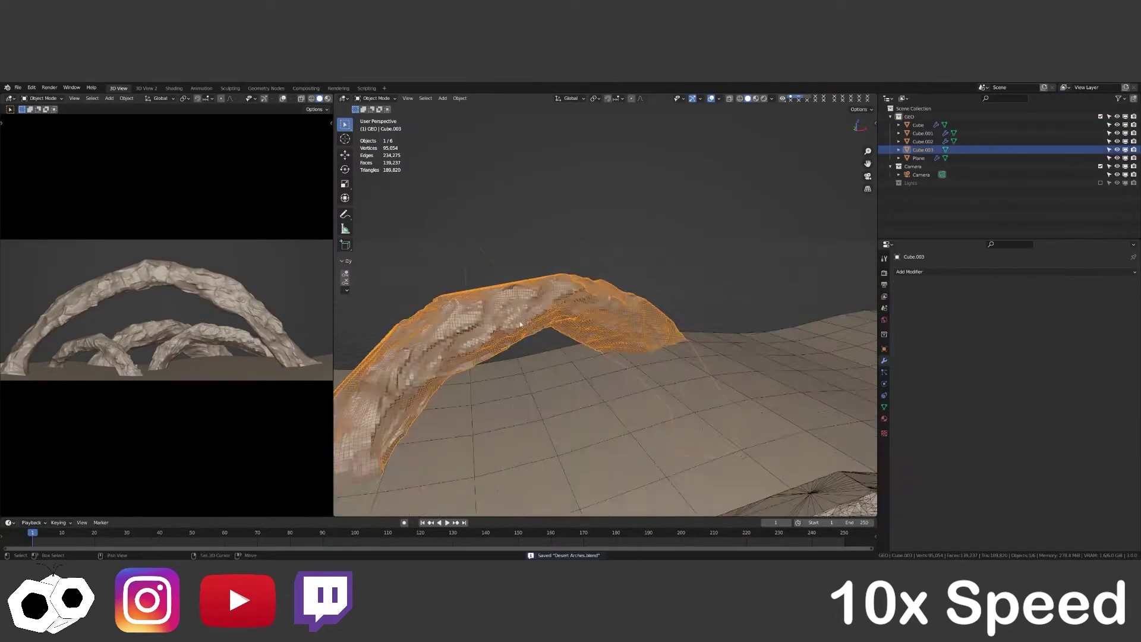
Add a Voxel Remesh modifier to the middle arch and apply it.
left_click(775, 100)
key("ctrl+Tab")
left_click(909, 272)
scroll(647, 370, "up", 3)
key("Return")
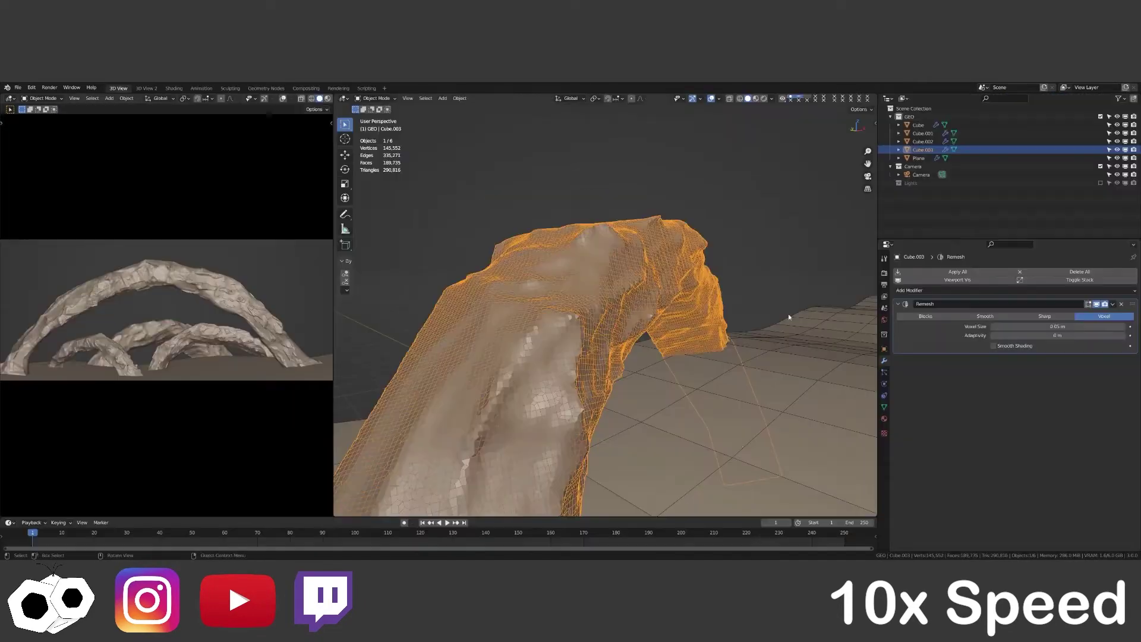
key("ctrl+a")
key("ctrl+Tab")
scroll(605, 333, "down", 3)
Briefly re-sculpt the remeshed arch, return to Object Mode and save the scene.
middle_click_drag(600, 357, 603, 280)
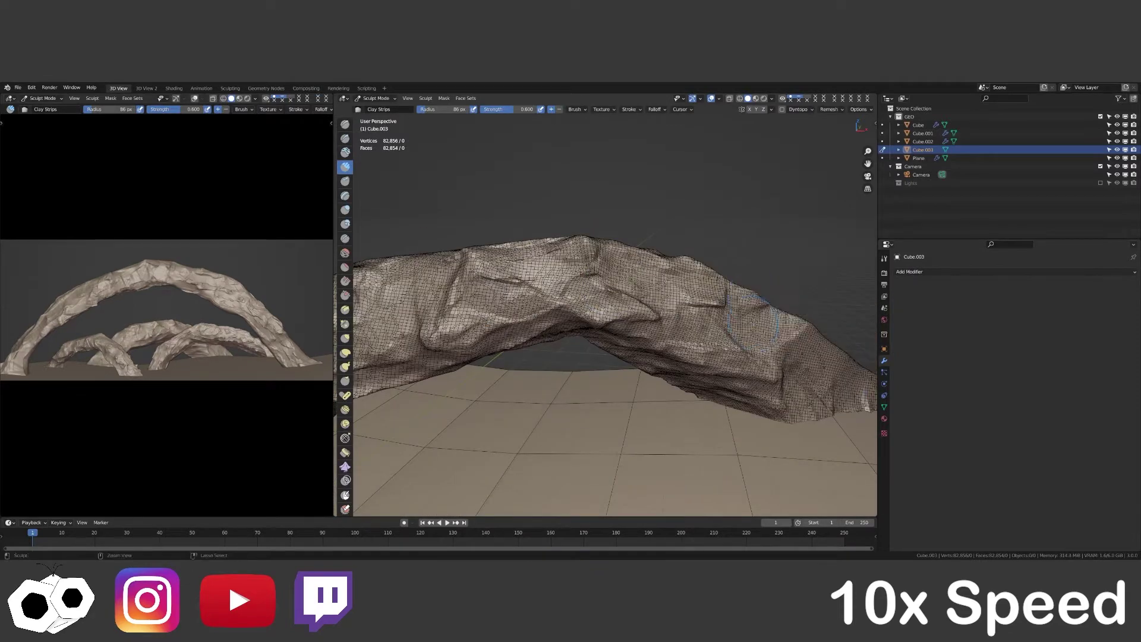
middle_click_drag(473, 306, 568, 261)
key("ctrl+Tab")
middle_click_drag(585, 357, 585, 293)
scroll(585, 292, "down", 3)
key("ctrl+s")
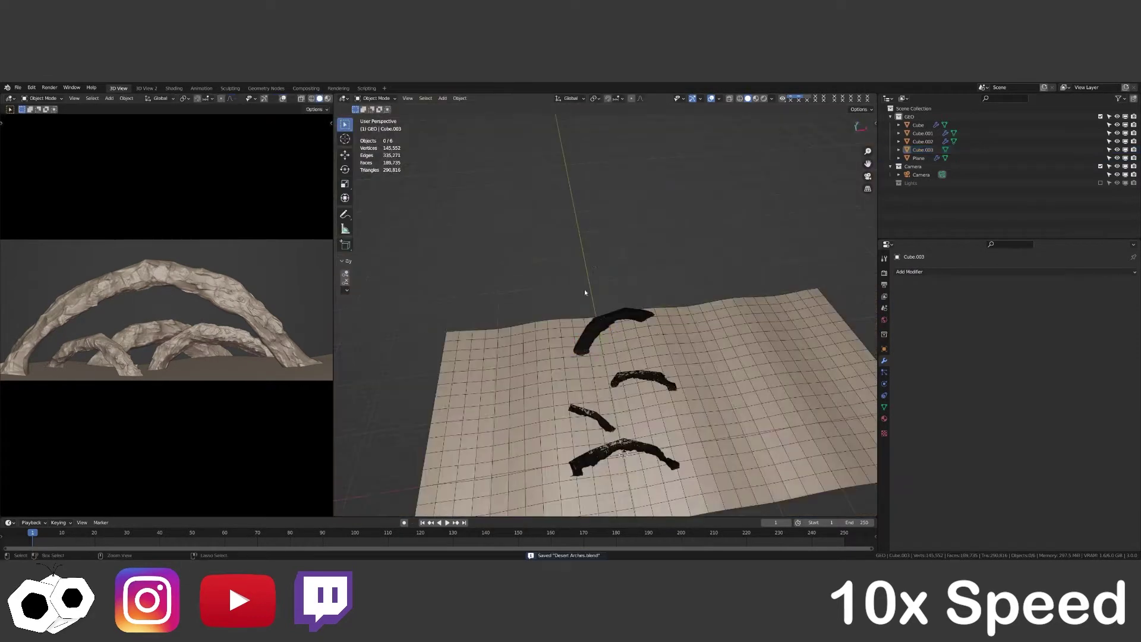
mouse_move(586, 441)
middle_mouse_down()
mouse_move(448, 299)
mouse_move(680, 258)
middle_mouse_up()
Open the Shading workspace, switch the render engine to Cycles and save.
left_click(173, 88)
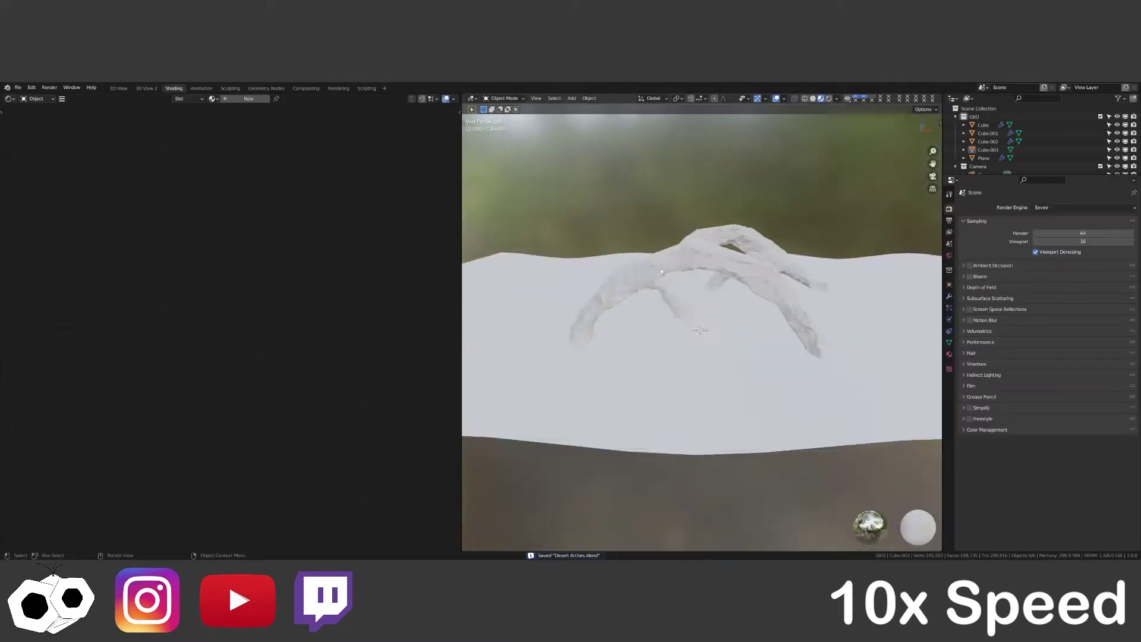
left_click(1096, 207)
left_click(1096, 234)
key("ctrl+s")
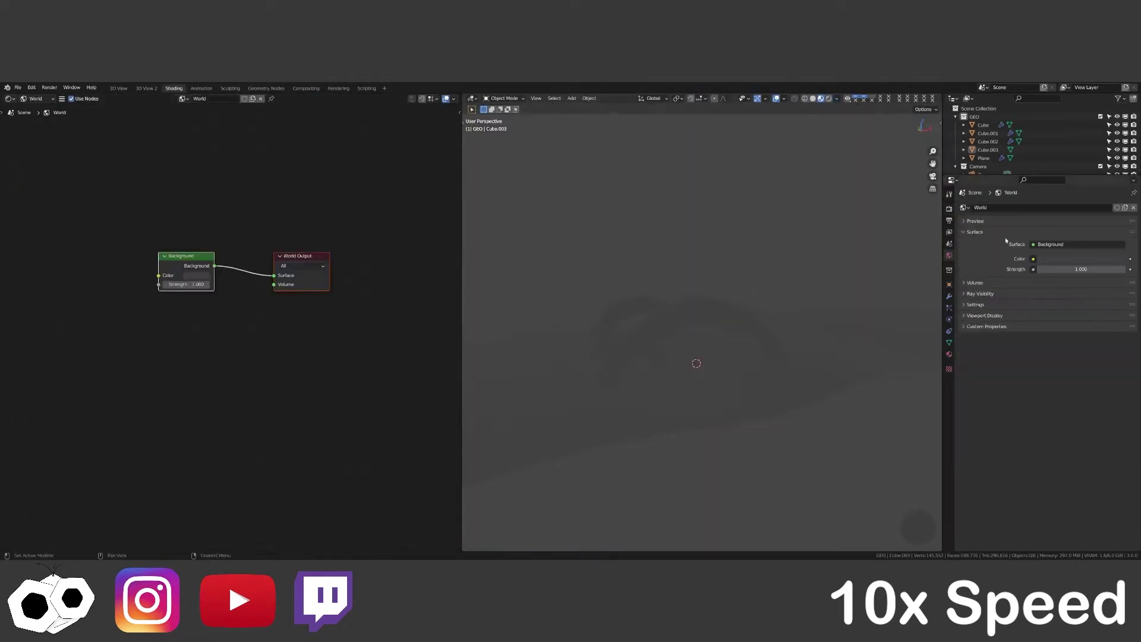
Link the Sky Texture into the world background and save.
left_click_drag(182, 266, 114, 253)
left_click_drag(153, 264, 254, 287)
key("ctrl+s")
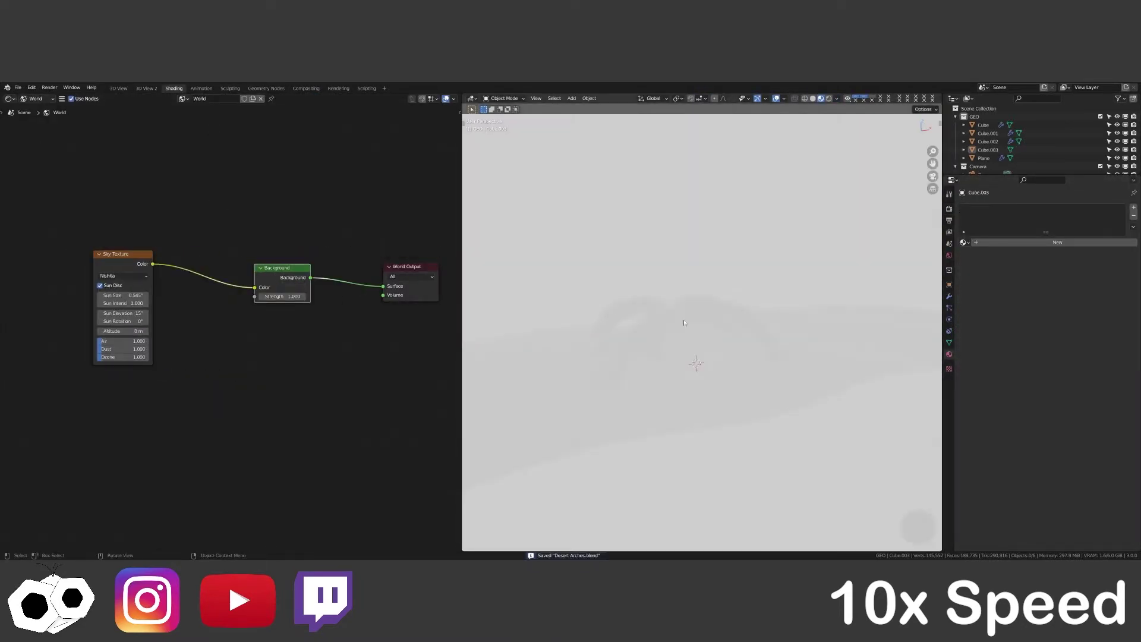
middle_click_drag(550, 325, 600, 279)
left_click_drag(119, 254, 152, 265)
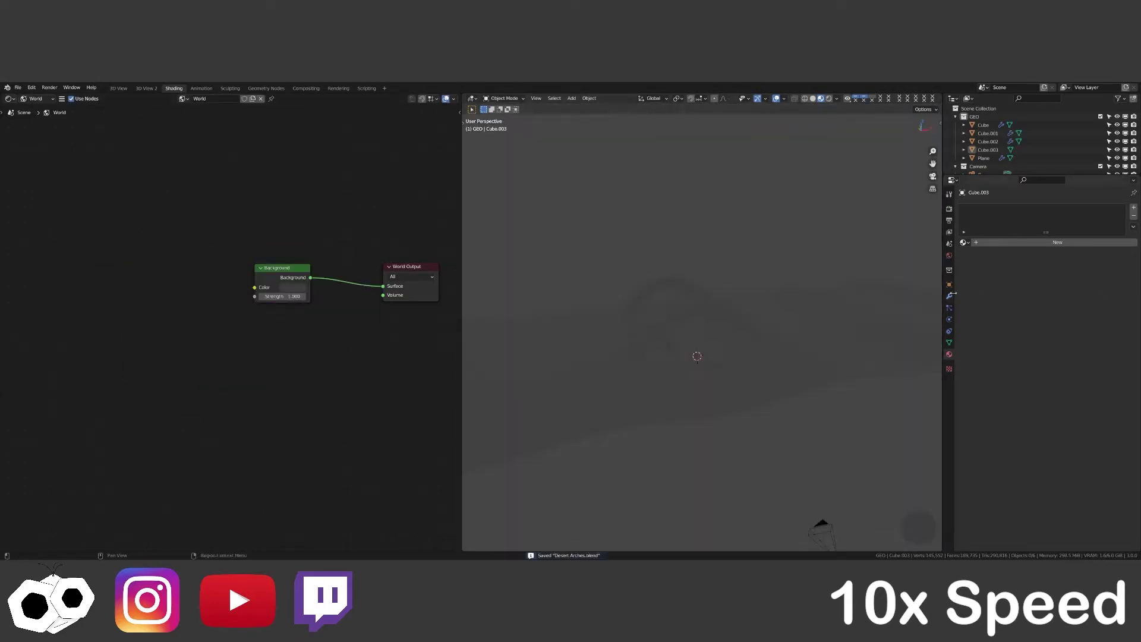
Try the Hosek/Wilkie sky model in World settings, then revert to Nishita.
left_click(949, 256)
left_click(1077, 270)
left_click(1042, 279)
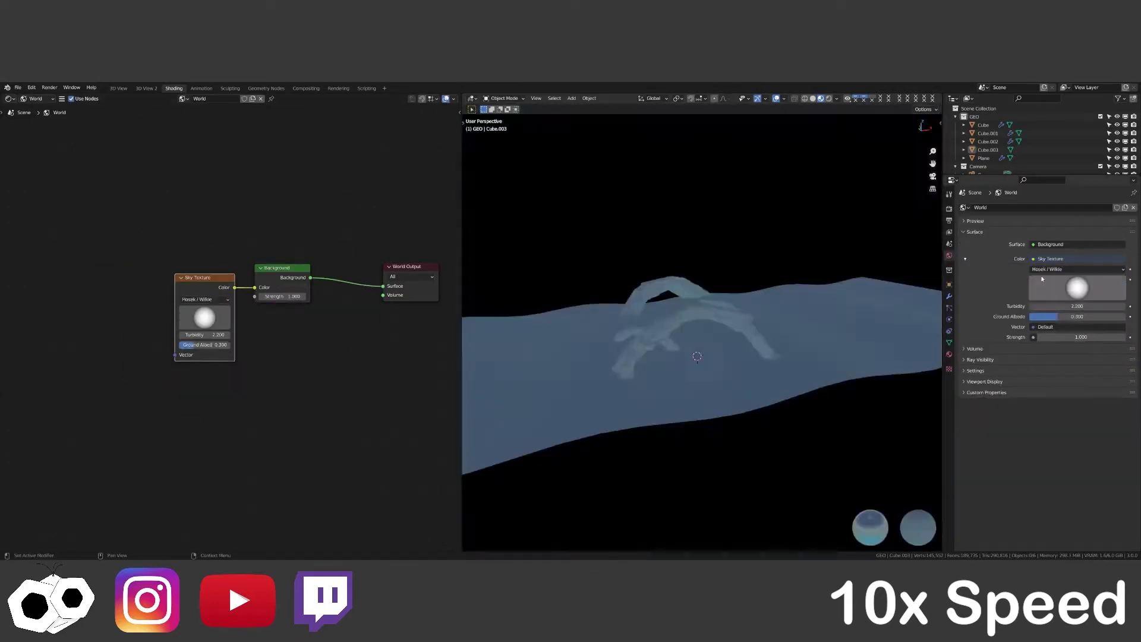
left_click(1077, 269)
left_click(1064, 281)
Replace the Sky Texture with an Environment Texture loading goegap_2k.hdr and save.
left_click(1051, 259)
left_click(1092, 278)
left_click(1050, 244)
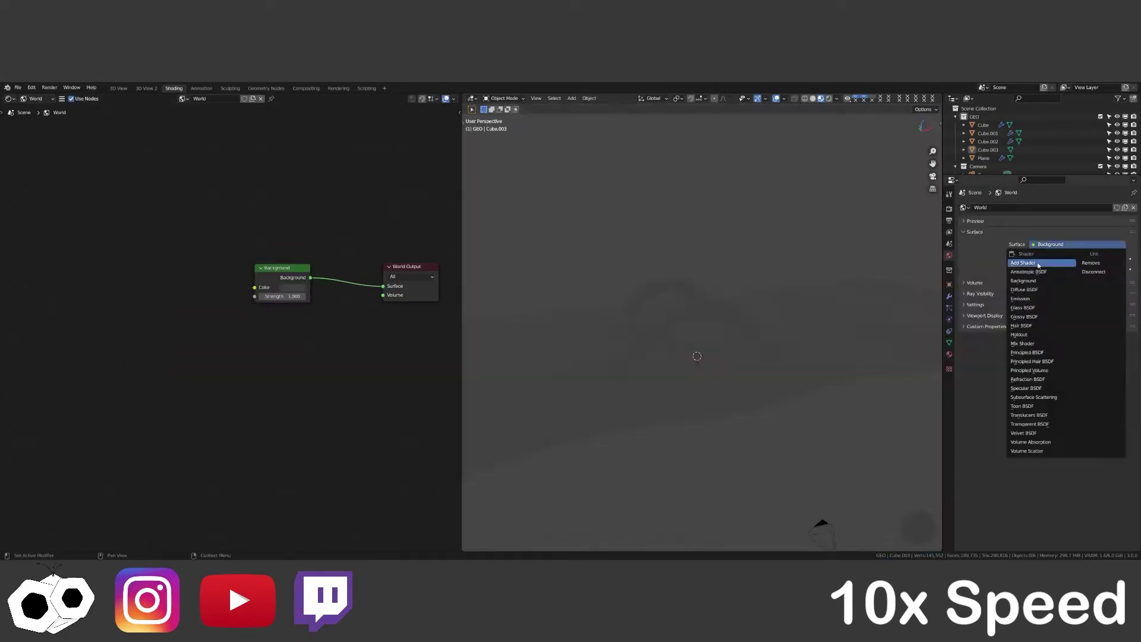
left_click(1051, 259)
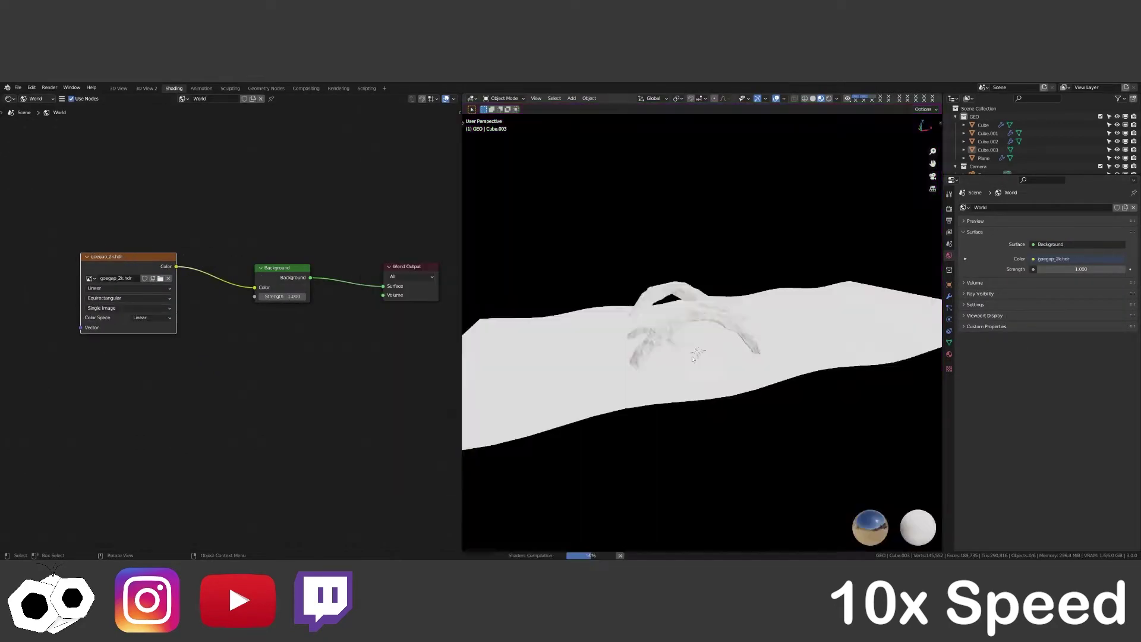
key("ctrl+s")
Add mapping to the HDRI and rotate it on Z to frame the arches through the camera.
scroll(710, 352, "down", 3)
key("ctrl+t")
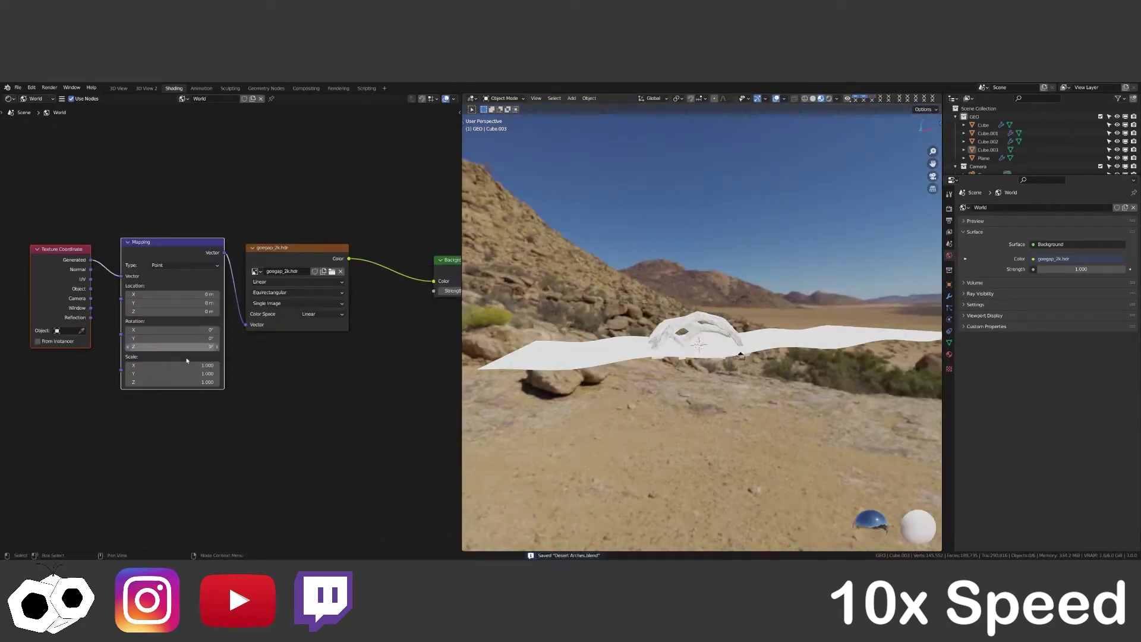
left_click_drag(172, 347, 148, 346)
middle_click_drag(702, 416, 702, 357)
key("KP_0")
left_click_drag(173, 347, 196, 346)
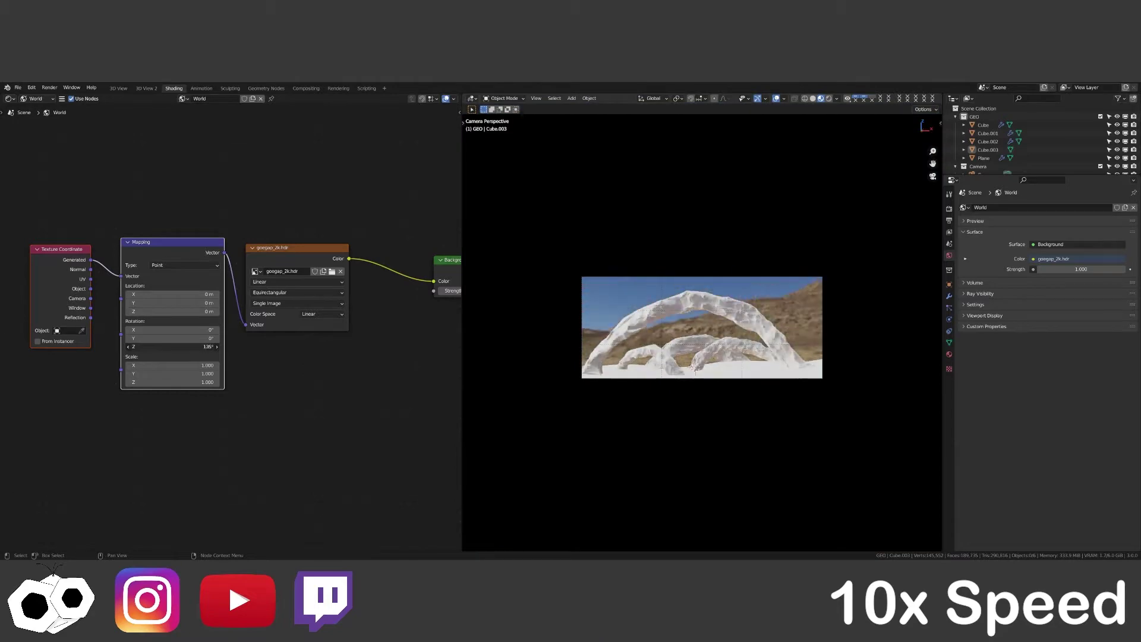
middle_click_drag(555, 359, 595, 345)
key("KP_0")
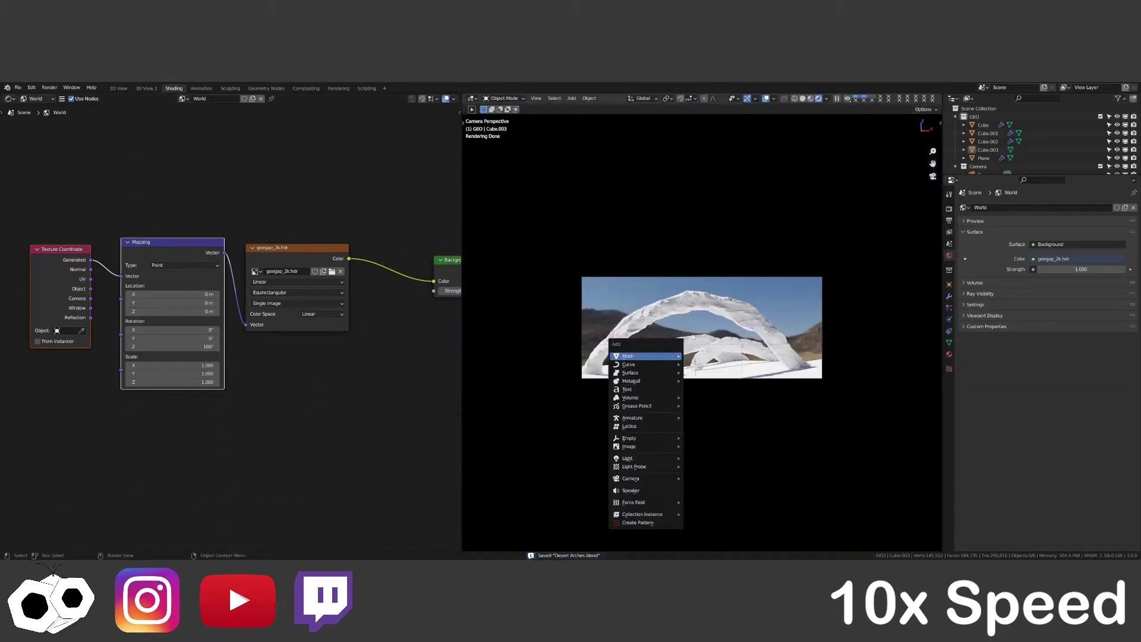
Add a large cube scaled to enclose the scene and begin renaming it Fog.
left_click(711, 370)
middle_click_drag(702, 357, 701, 335)
key("s")
left_click(702, 334)
key("F2")
Finish naming Fog and rename the ground plane to Ground.
type("Fog")
left_click(983, 166)
key("F2")
type("Ground")
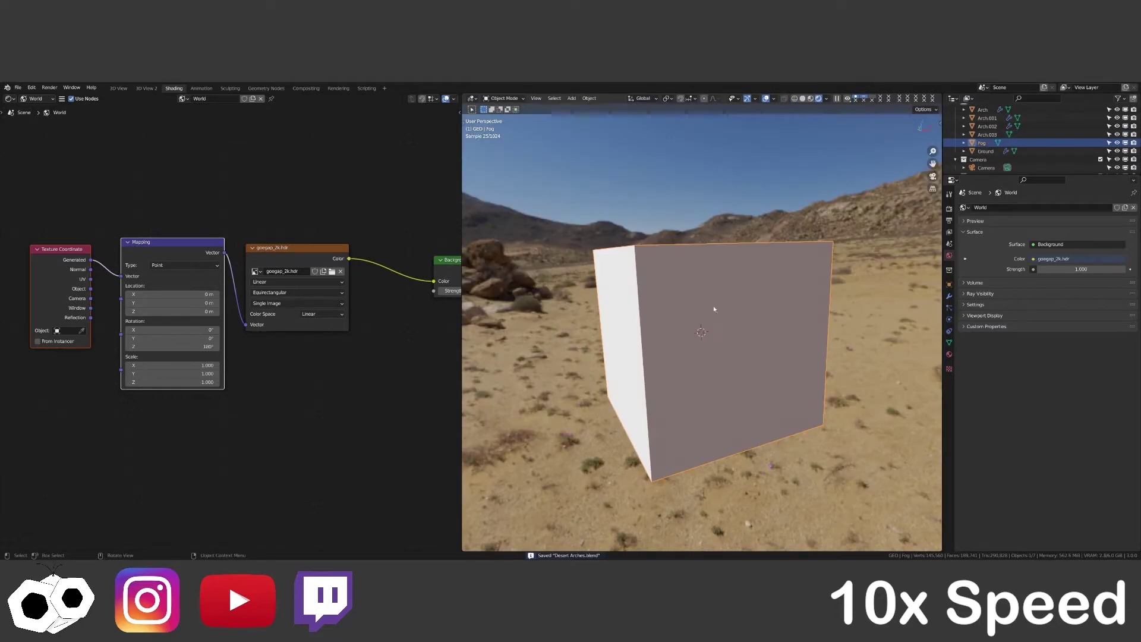
Give the dust cube a new Principled Volume material with density 0.03.
left_click(714, 305)
left_click(246, 99)
key("ctrl+s")
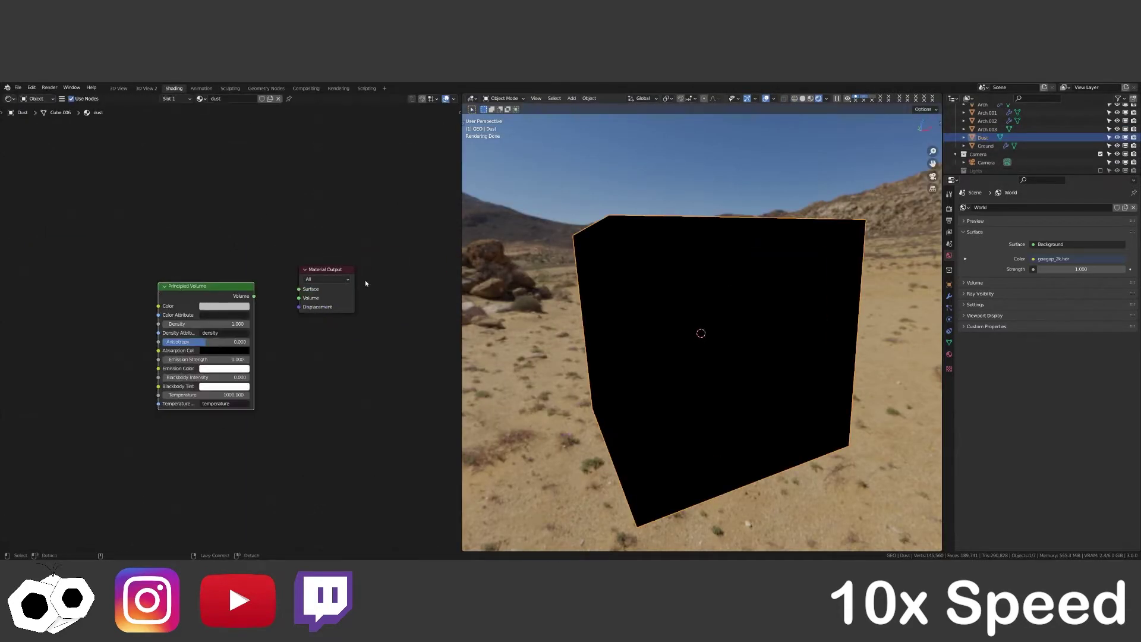
left_click_drag(208, 286, 208, 280)
left_click_drag(254, 290, 299, 298)
double_click(191, 318)
type("0.03")
key("Return")
Set the volume colour to tan and add a camera preview area below the nodes.
left_click_drag(461, 551, 440, 398)
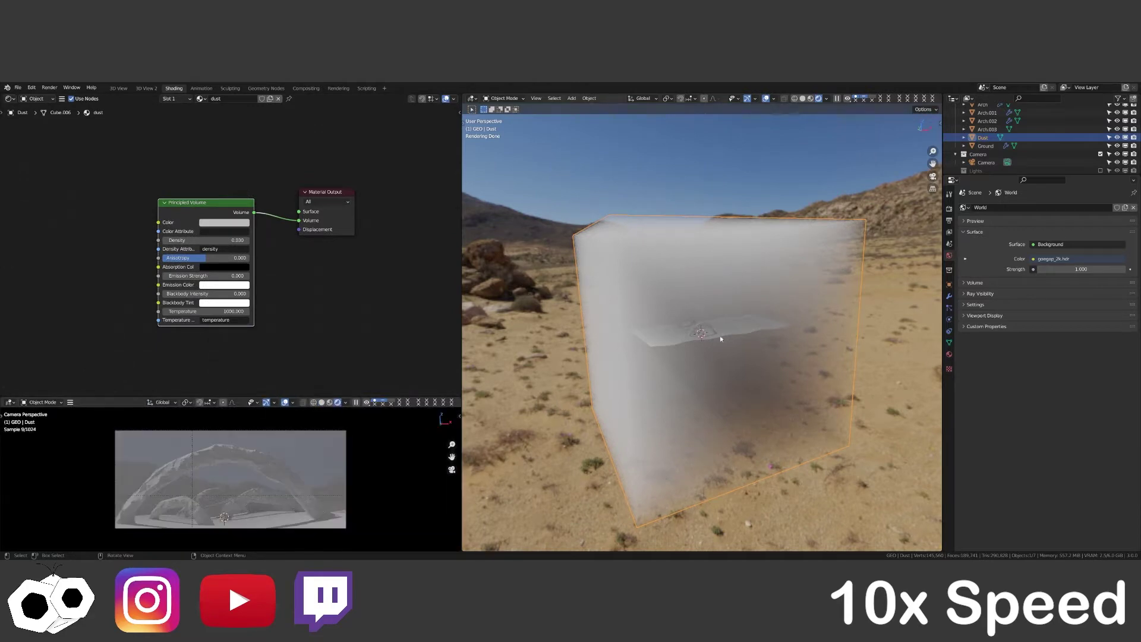
scroll(208, 268, "up", 2)
scroll(681, 327, "down", 3)
left_click(223, 215)
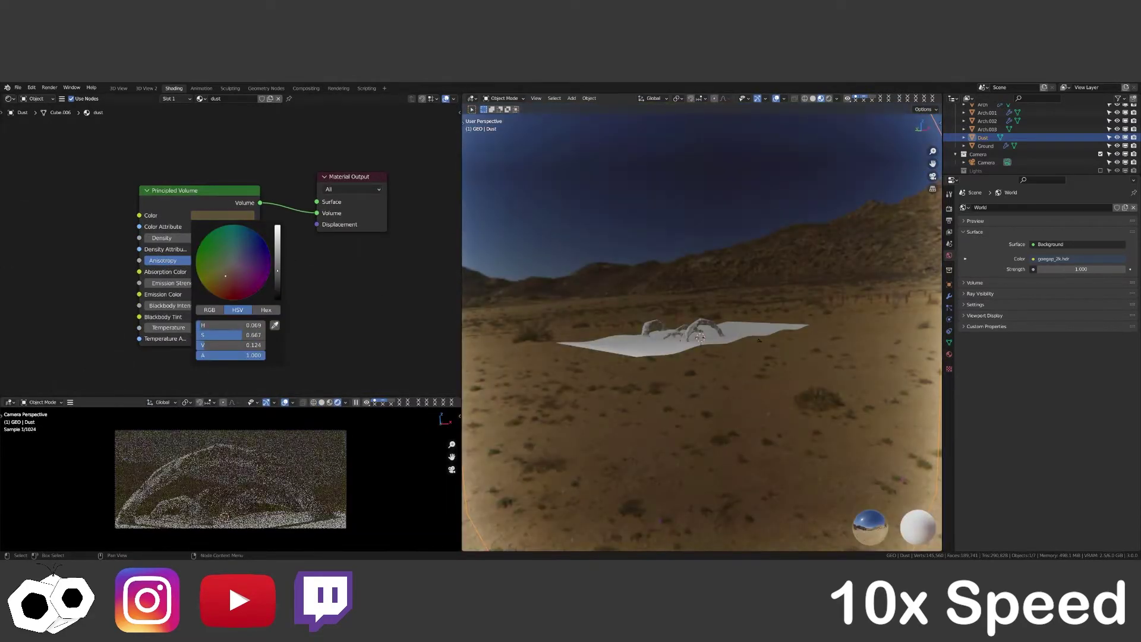
left_click(220, 235)
key("n")
key("ctrl+s")
key("n")
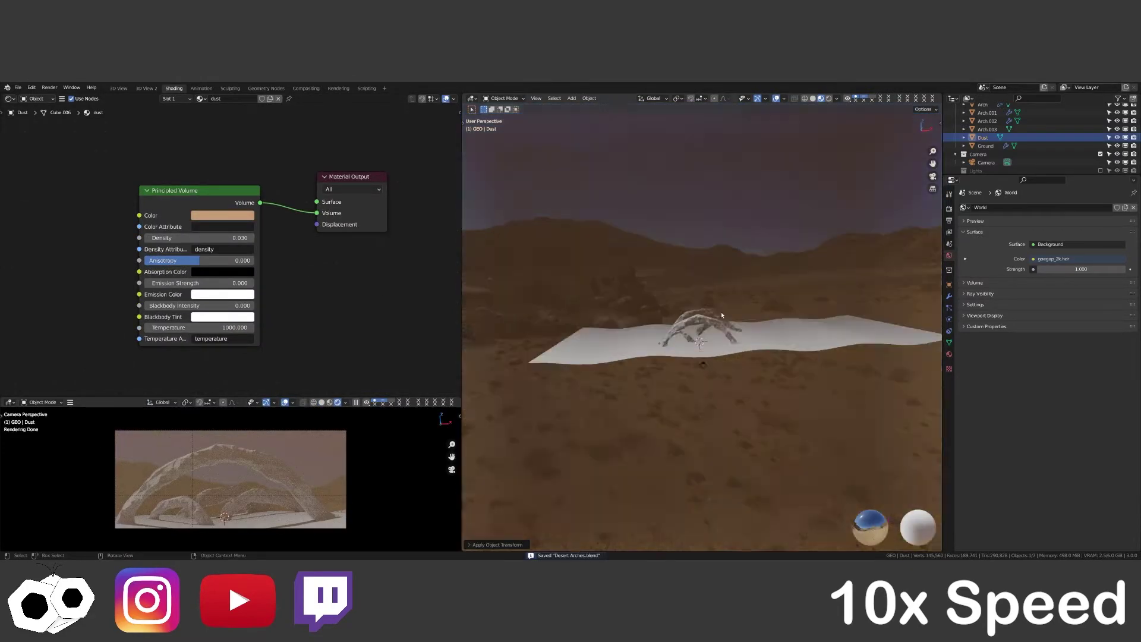
Orbit around the dust box and render a preview image.
middle_click_drag(722, 312, 854, 298)
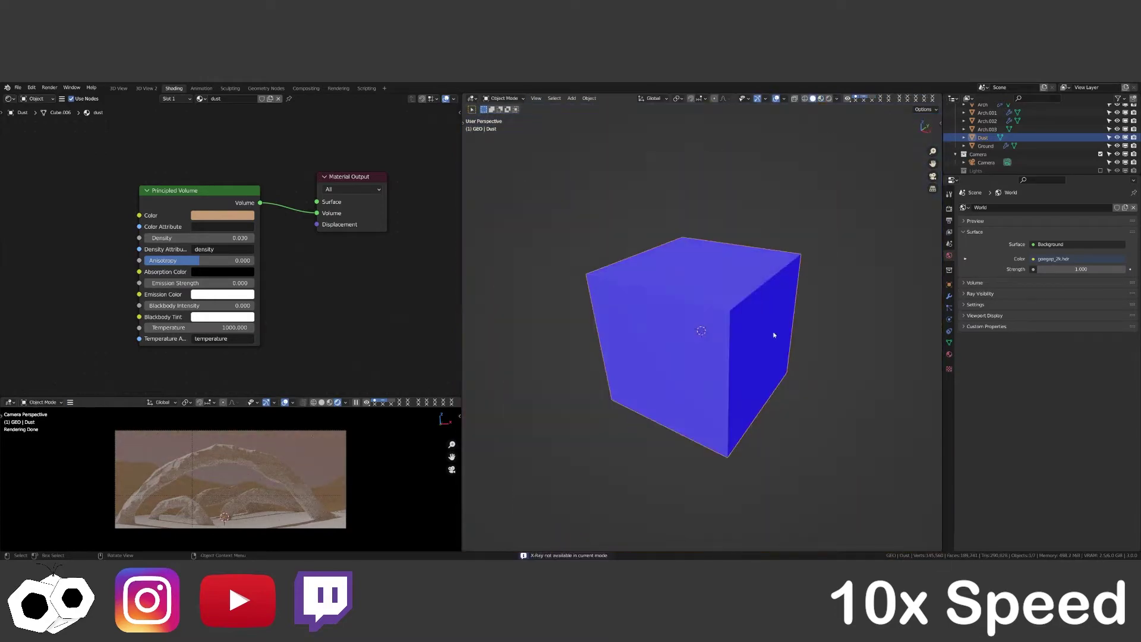
middle_click_drag(702, 327, 701, 285)
key("ctrl+s")
middle_click_drag(702, 327, 701, 297)
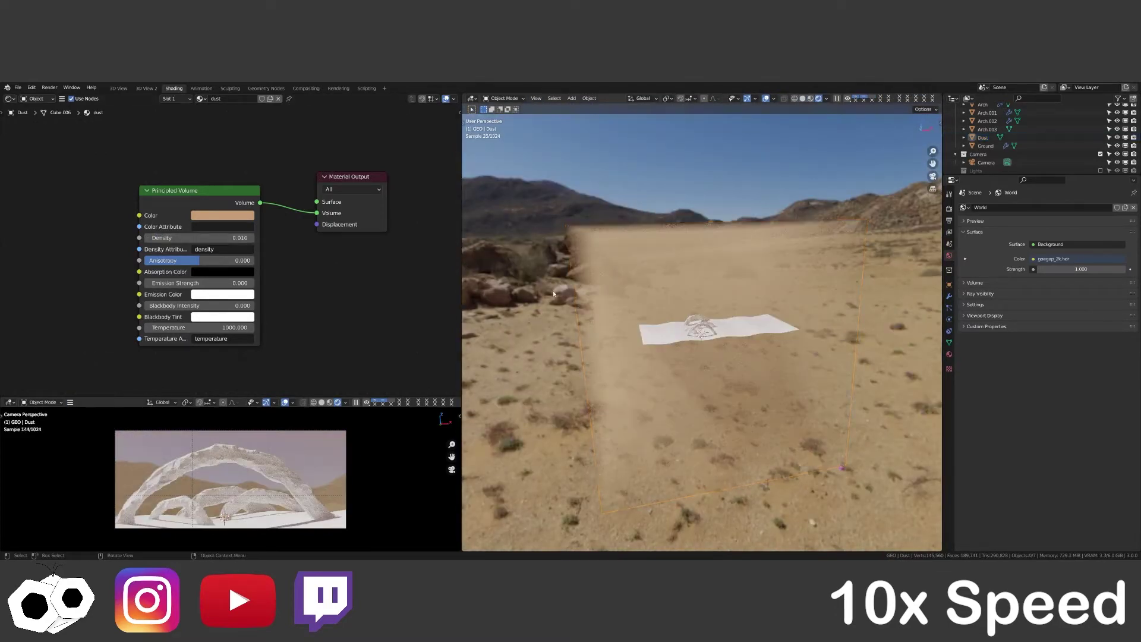
key("F12")
key("Escape")
Drive the volume density with a Noise Texture at scale 3 through a ColorRamp.
key("shift+a")
type("noise")
key("Return")
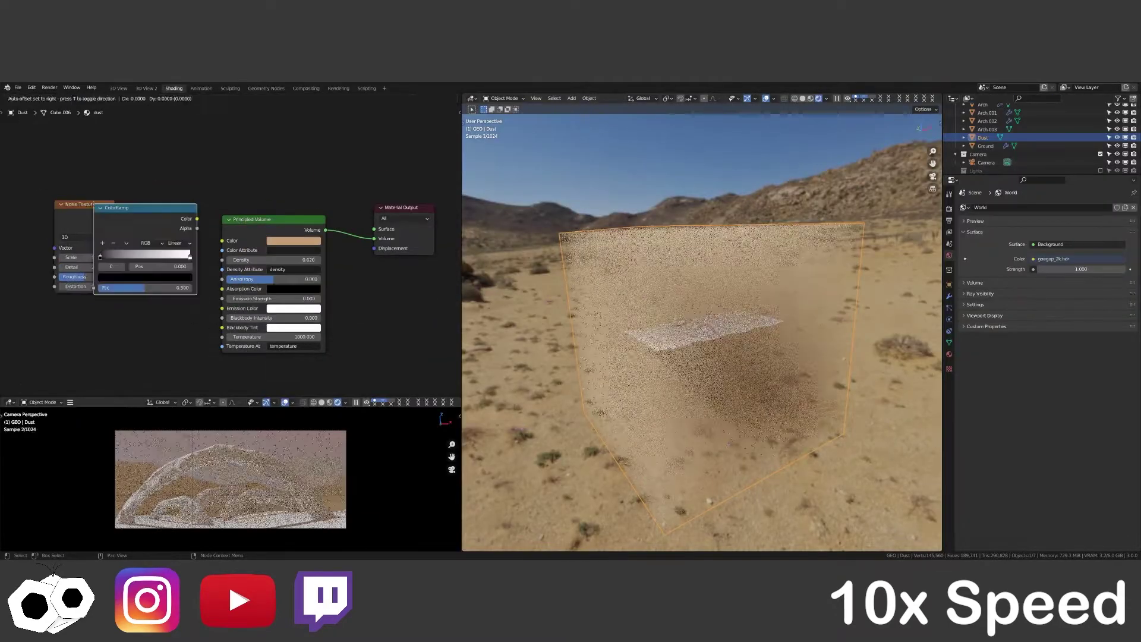
left_click(145, 252)
left_click_drag(234, 214, 257, 252)
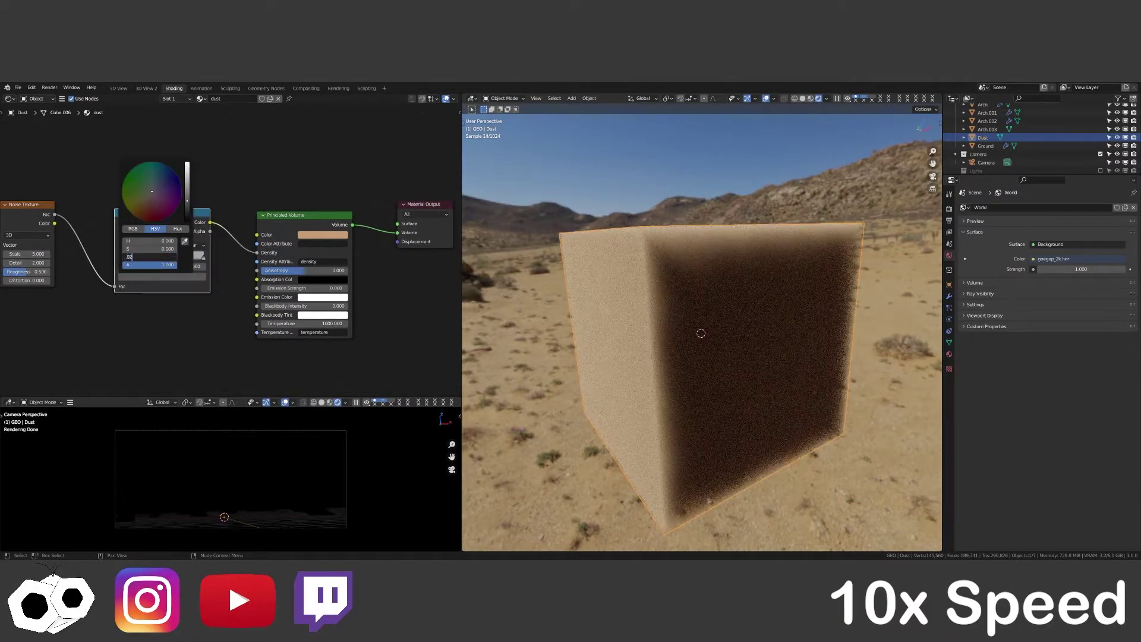
left_click(178, 256, "ctrl+shift")
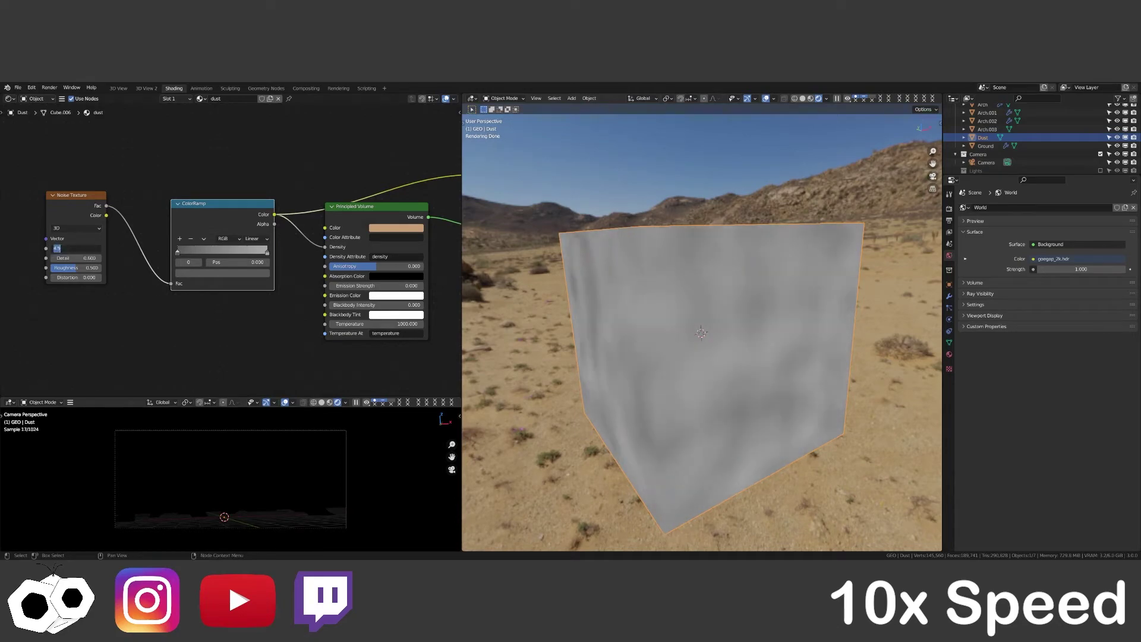
type("3")
key("Return")
left_click_drag(277, 247, 276, 247)
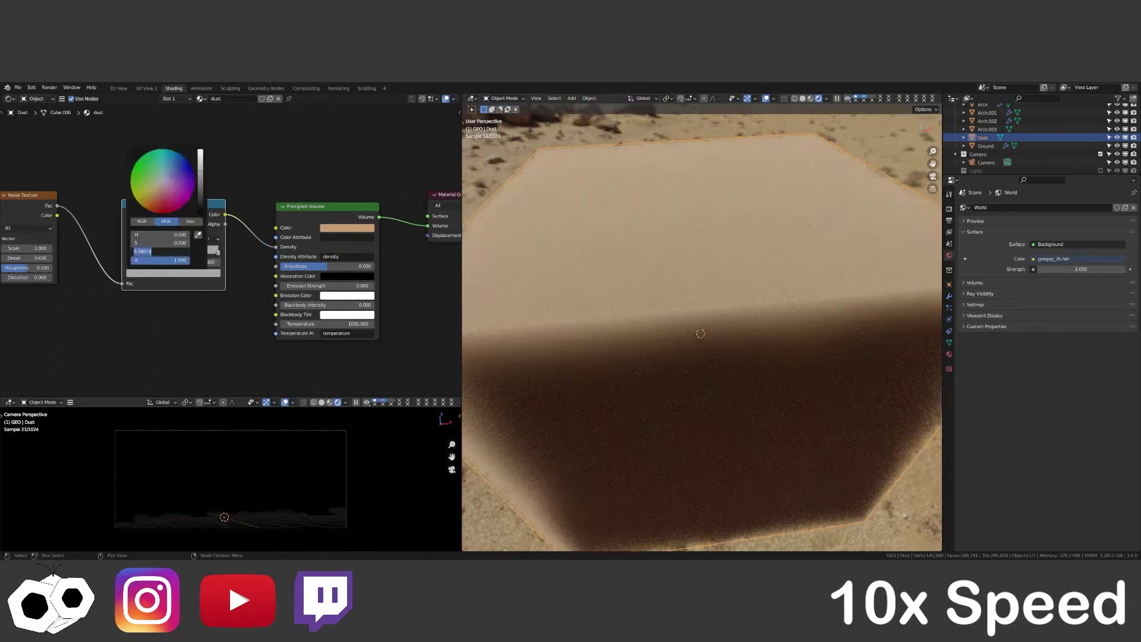
type("0.01")
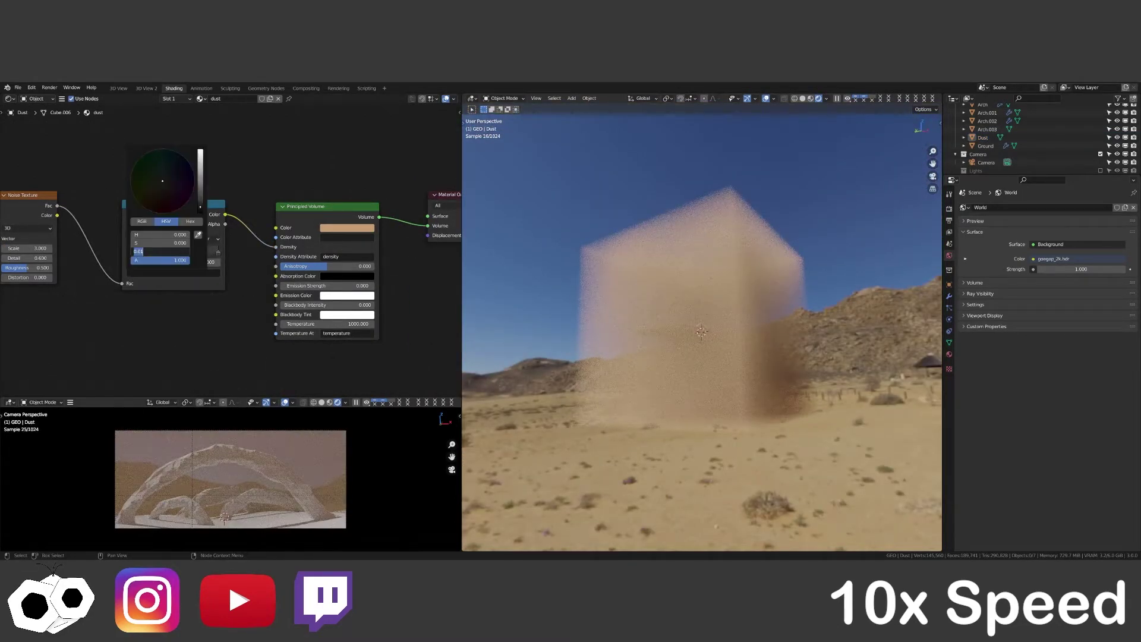
Delete the world's Hue Saturation Value node, hide the Dust box, and select the arch.
left_click(36, 99)
key("ctrl+x")
key("ctrl+s")
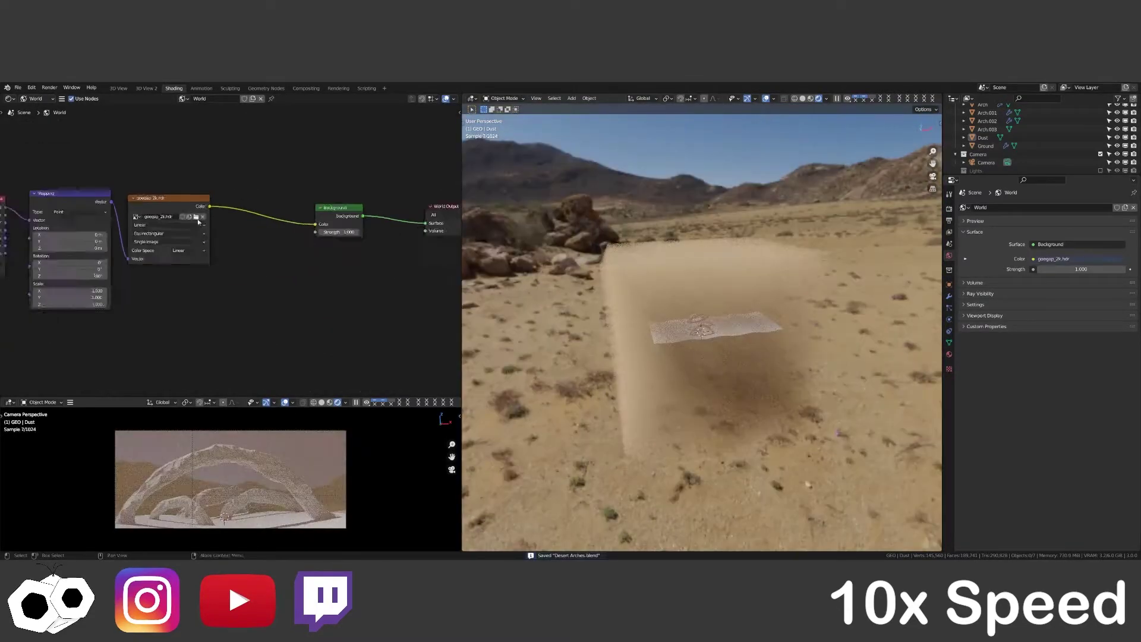
left_click(702, 333)
mouse_move(702, 333)
middle_mouse_down()
mouse_move(715, 280)
mouse_move(673, 364)
mouse_move(684, 309)
middle_mouse_up()
key("h")
left_click(713, 321)
left_click(35, 99)
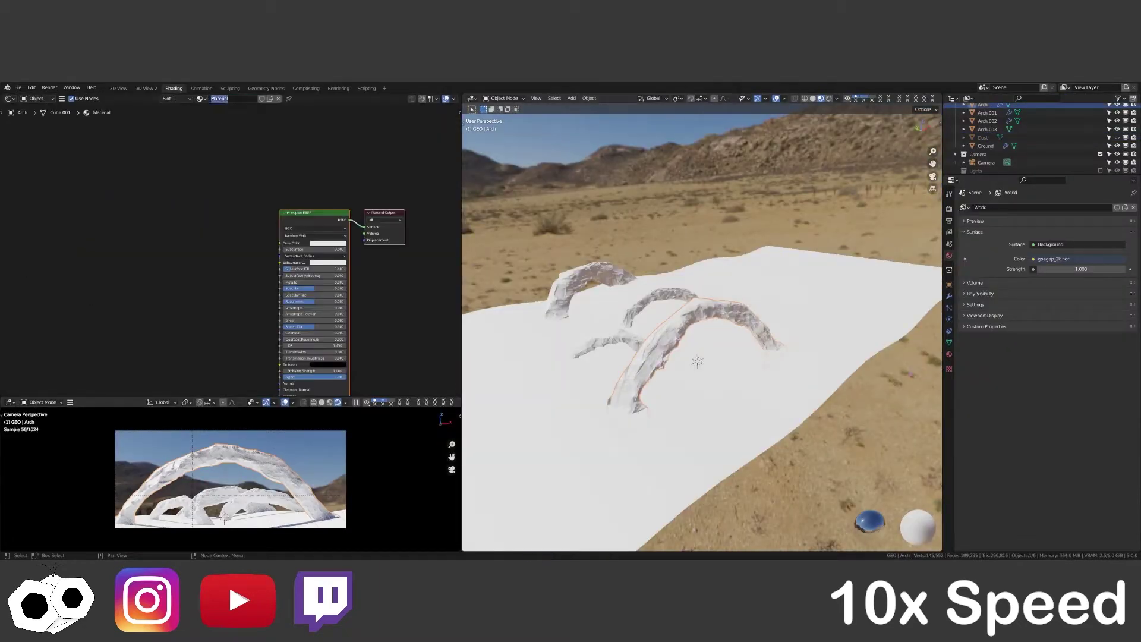
Name the arch material Rock and build it from the rock PBR textures.
type("Rock")
key("Return")
key("ctrl+shift+t")
type("rock")
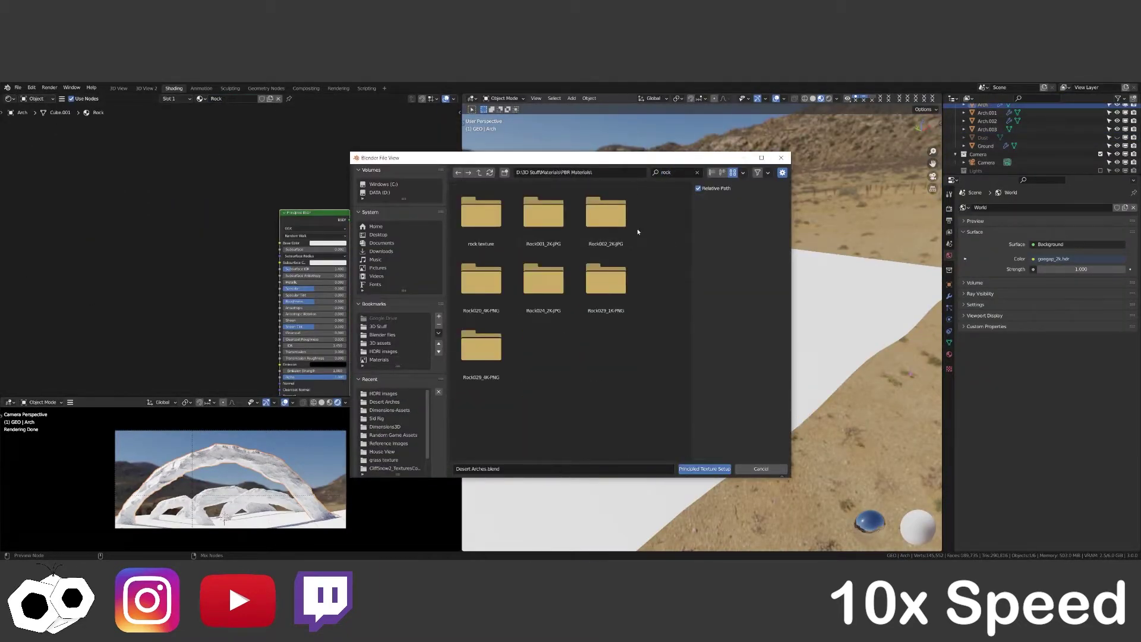
double_click(491, 269)
left_click(705, 469)
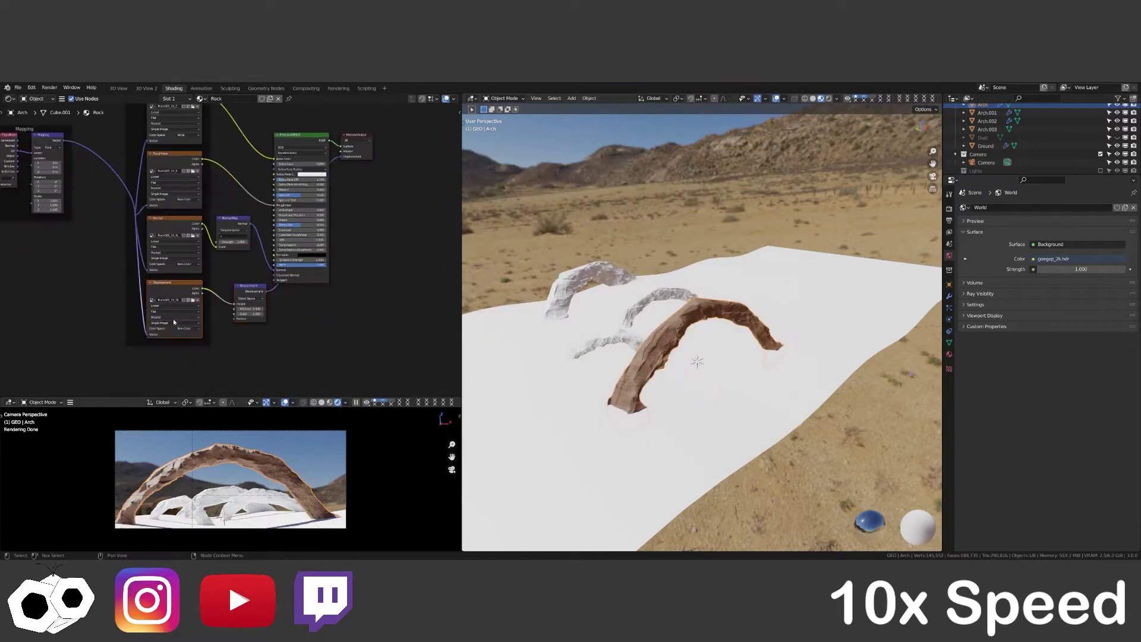
Orbit to a low angle on the arch and enter Edit Mode.
mouse_move(580, 370)
middle_mouse_down()
mouse_move(650, 288)
mouse_move(601, 309)
mouse_move(820, 368)
middle_mouse_up()
scroll(238, 238, "up", 3)
key("Tab")
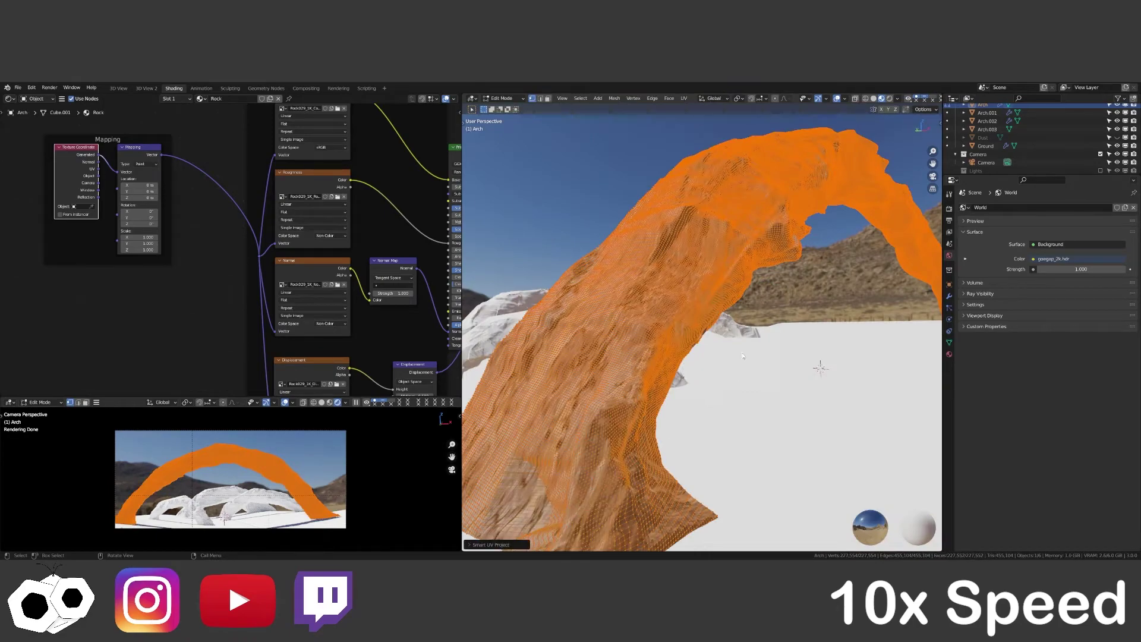
Return to Object Mode and check the textured arch in a full-screen camera preview.
key("Tab")
middle_click_drag(742, 356, 647, 436)
key("ctrl+s")
key("ctrl+space")
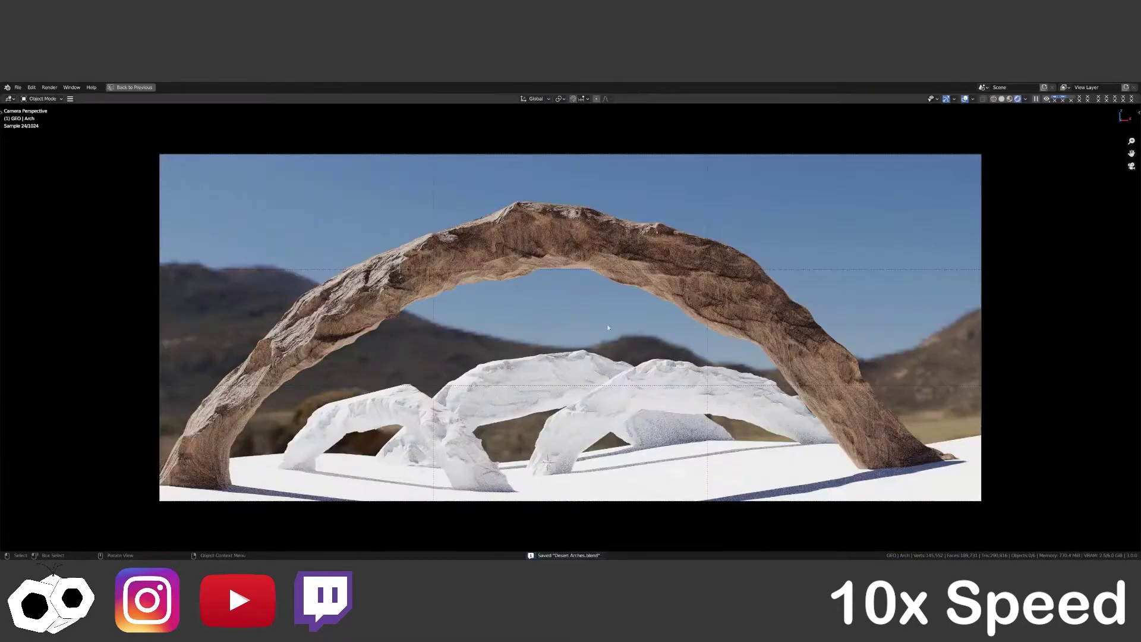
key("ctrl+space")
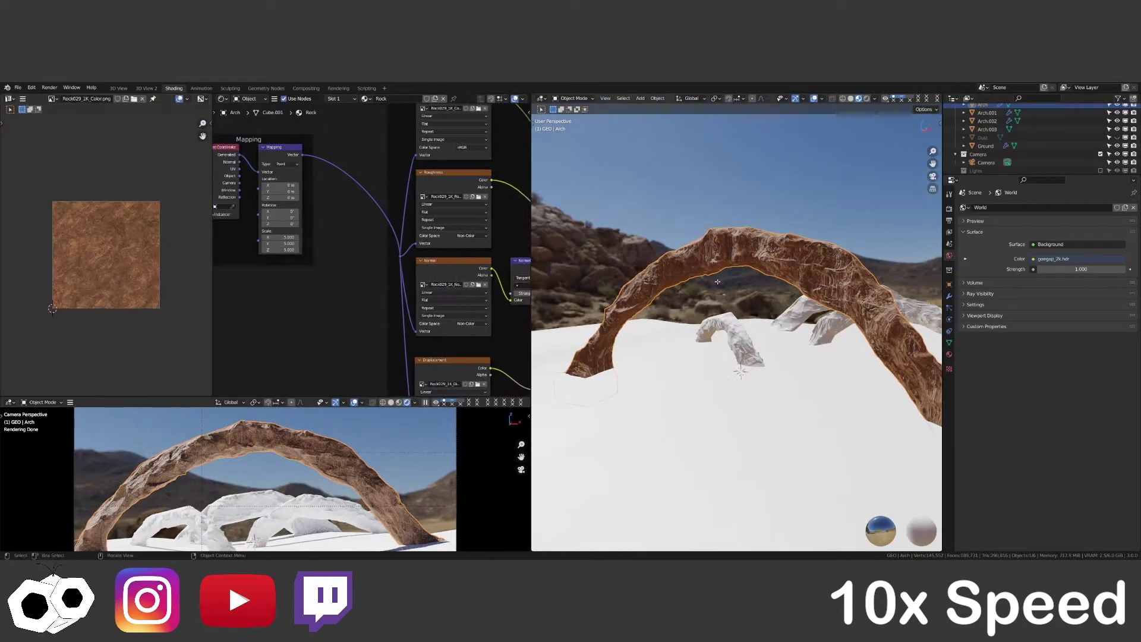
Cube-project the whole arch mesh's UVs and check the texture in Object Mode.
key("Tab")
middle_click_drag(718, 282, 640, 329)
key("u")
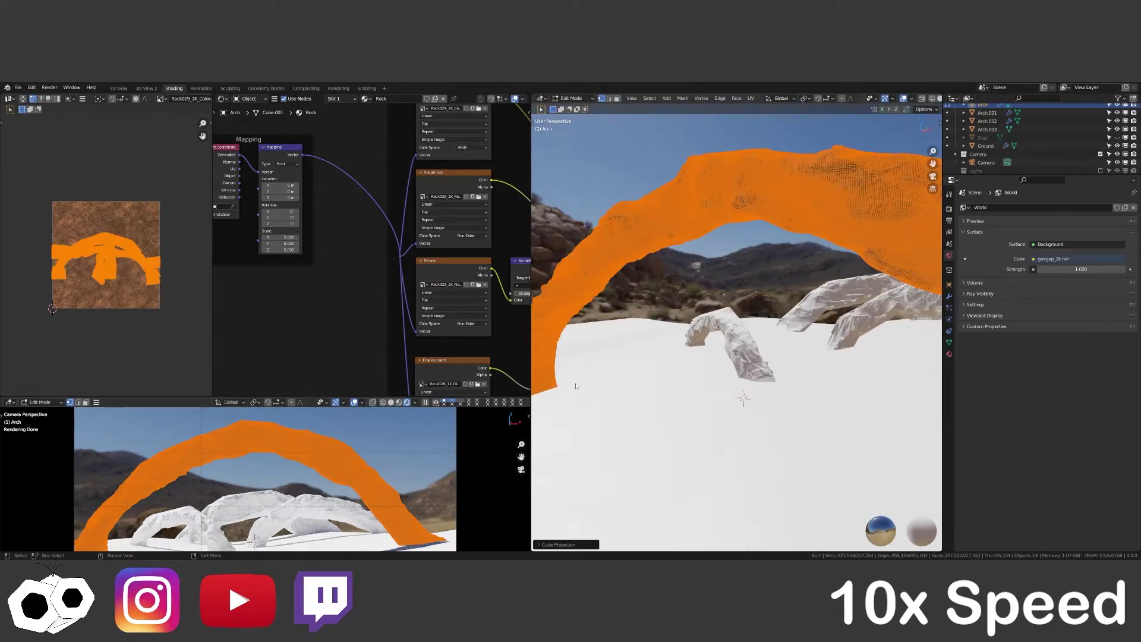
key("Tab")
key("ctrl+s")
mouse_move(576, 387)
middle_mouse_down()
mouse_move(620, 318)
mouse_move(654, 333)
mouse_move(752, 336)
mouse_move(752, 252)
mouse_move(761, 329)
mouse_move(751, 337)
middle_mouse_up()
key("Tab")
key("alt+a")
key("Tab")
key("ctrl+s")
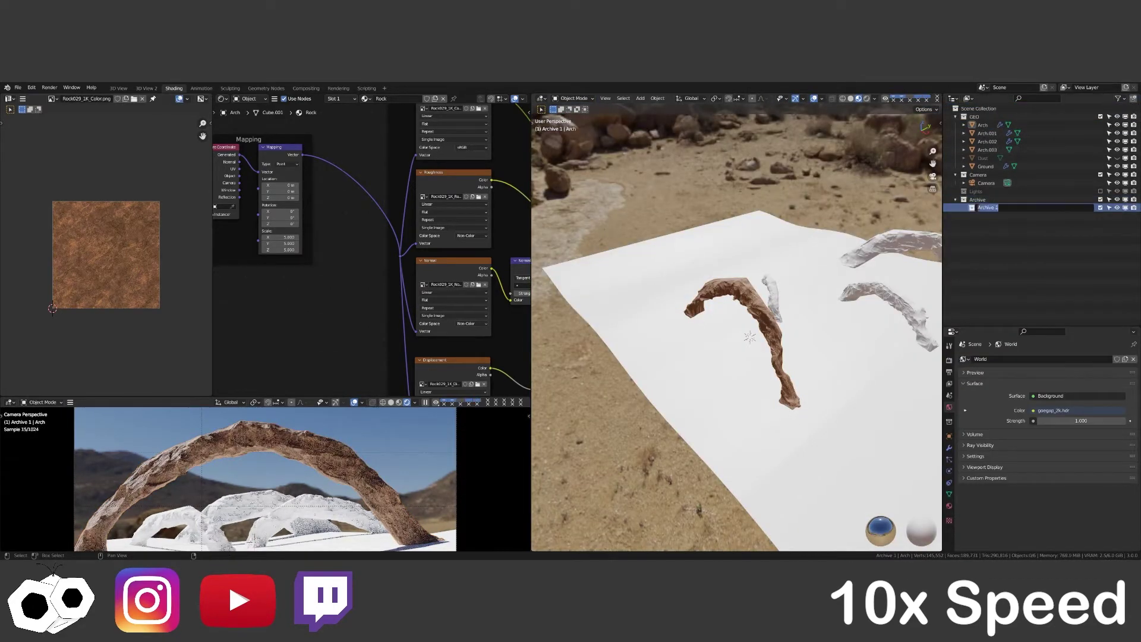
Move Arch through Arch.003 into the Arches collection under GEO.
type("e")
key("Return")
left_click(983, 124)
left_click(987, 150, "shift")
left_click(851, 98)
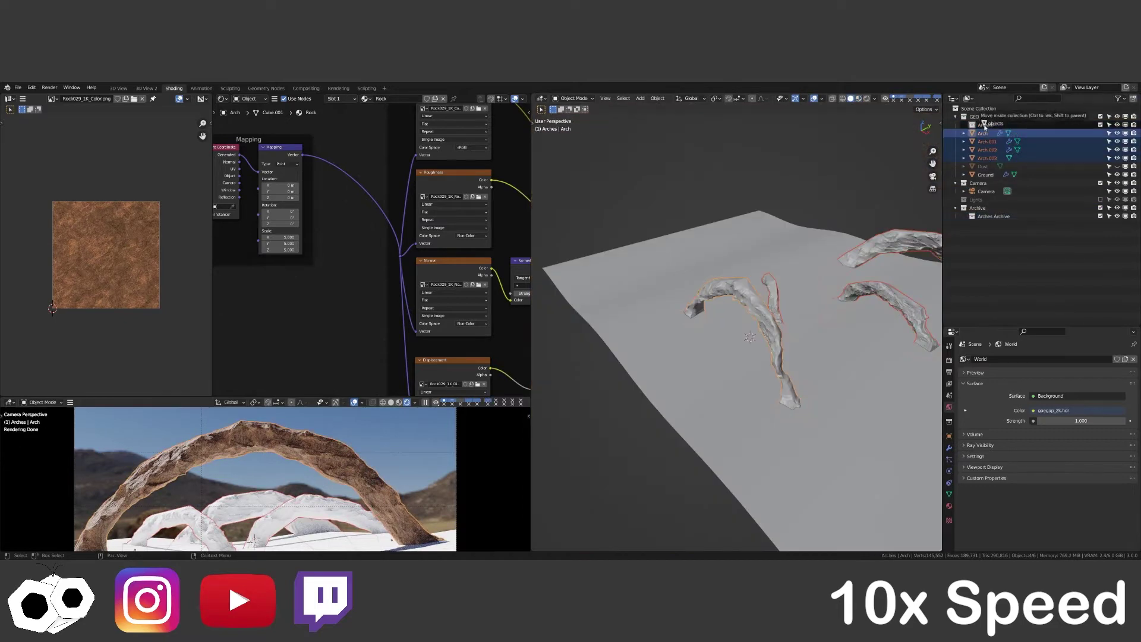
left_click_drag(985, 126, 986, 128)
Duplicate the Arches collection and move the copy into Archive.
right_click(985, 125)
left_click(999, 138)
left_click_drag(982, 216, 982, 210)
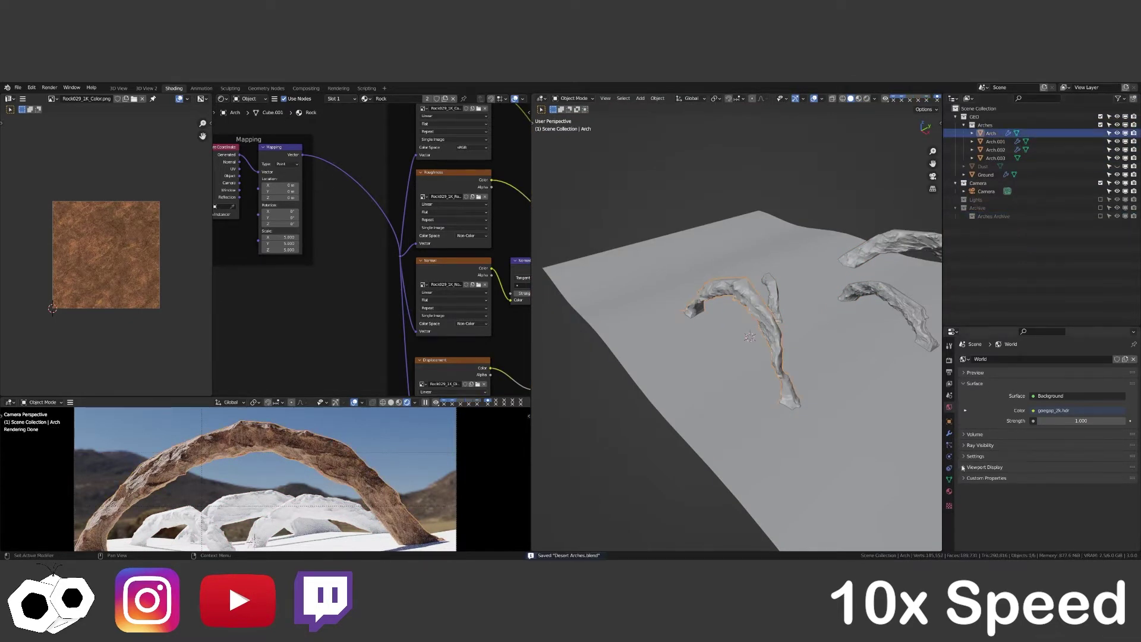
Enlarge the properties area and select the smaller arches to check their decimation.
left_click_drag(1040, 326, 1040, 254)
left_click(950, 360)
left_click(996, 142)
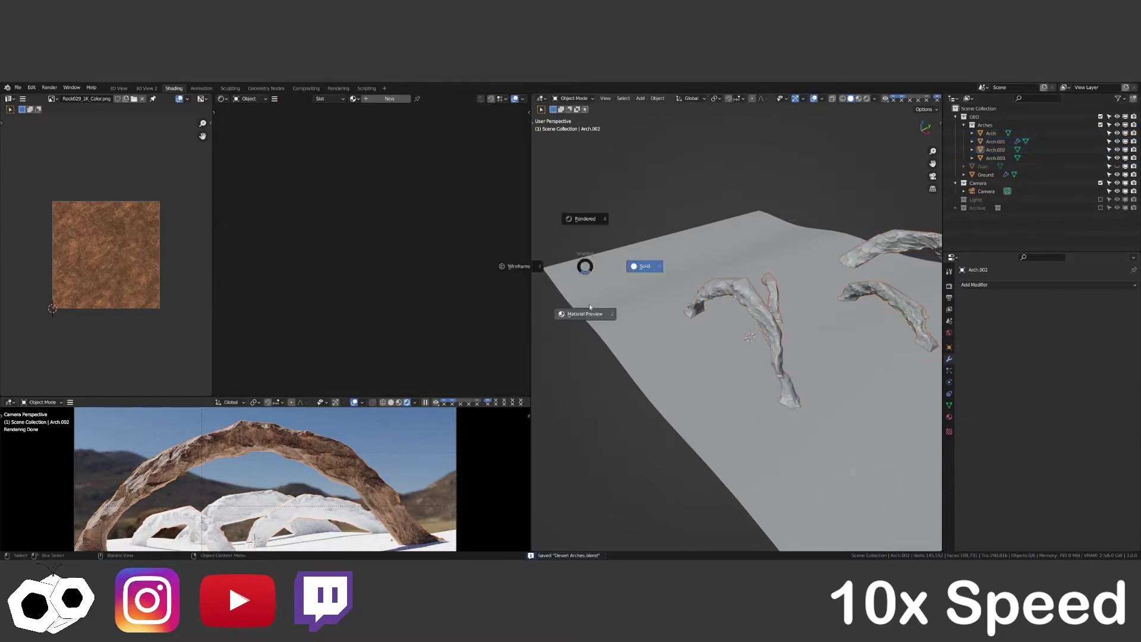
UV-project the main Arch from the front orthographic view.
left_click(991, 133)
key("Tab")
key("KP_1")
key("KP_Decimal")
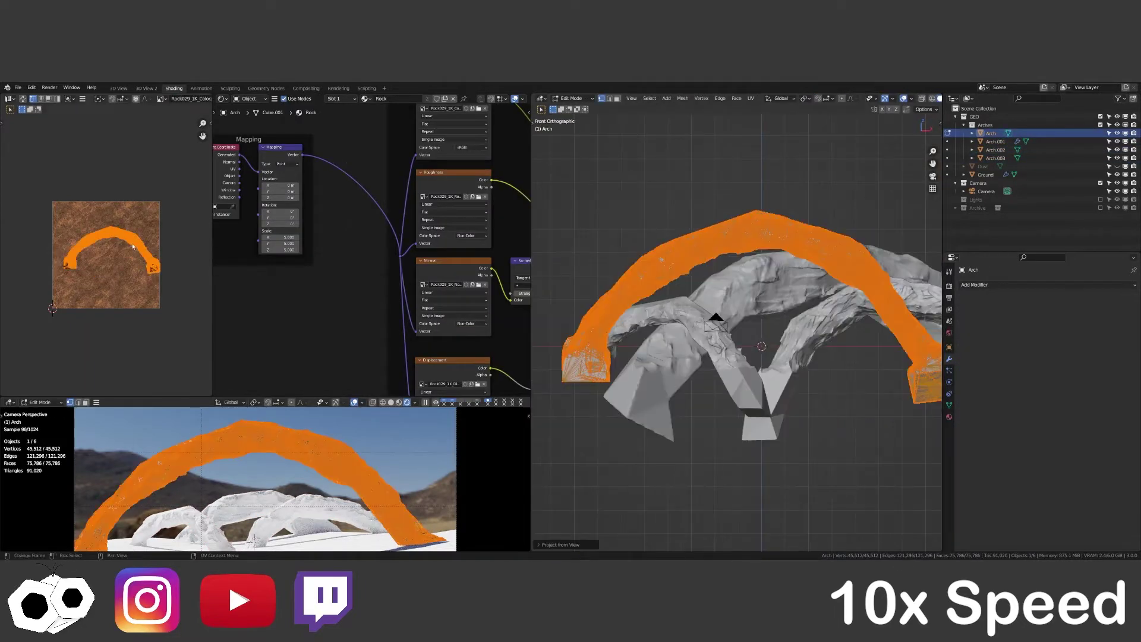
key("Tab")
middle_click_drag(732, 311, 752, 368)
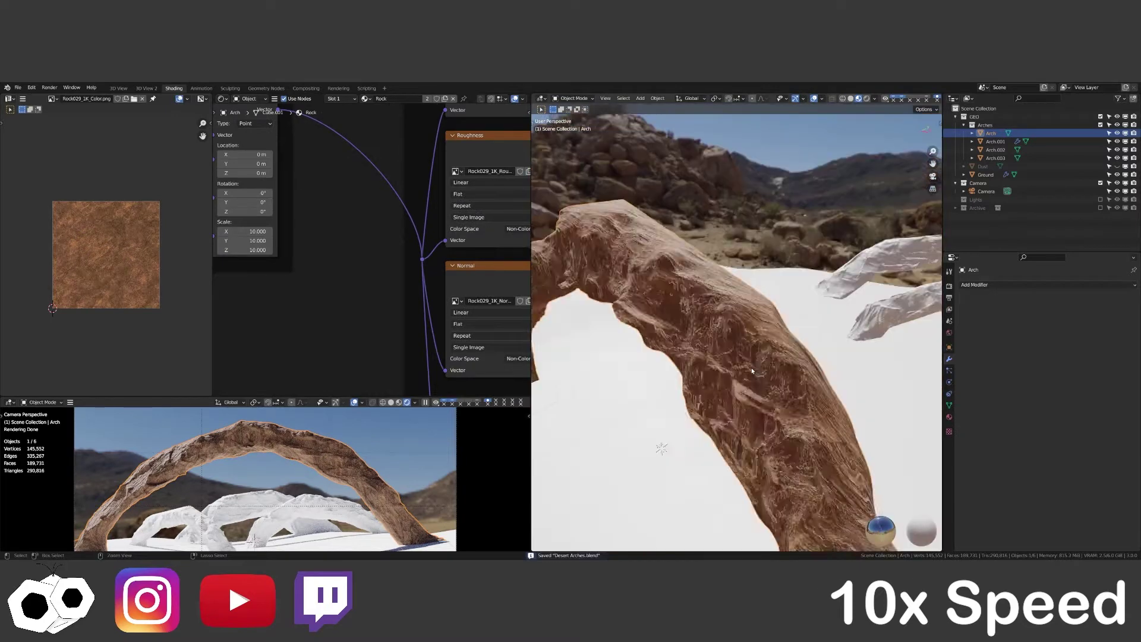
key("n")
key("ctrl+s")
key("n")
Unwrap Arch.001 and assign it the Rock material.
left_click(996, 141)
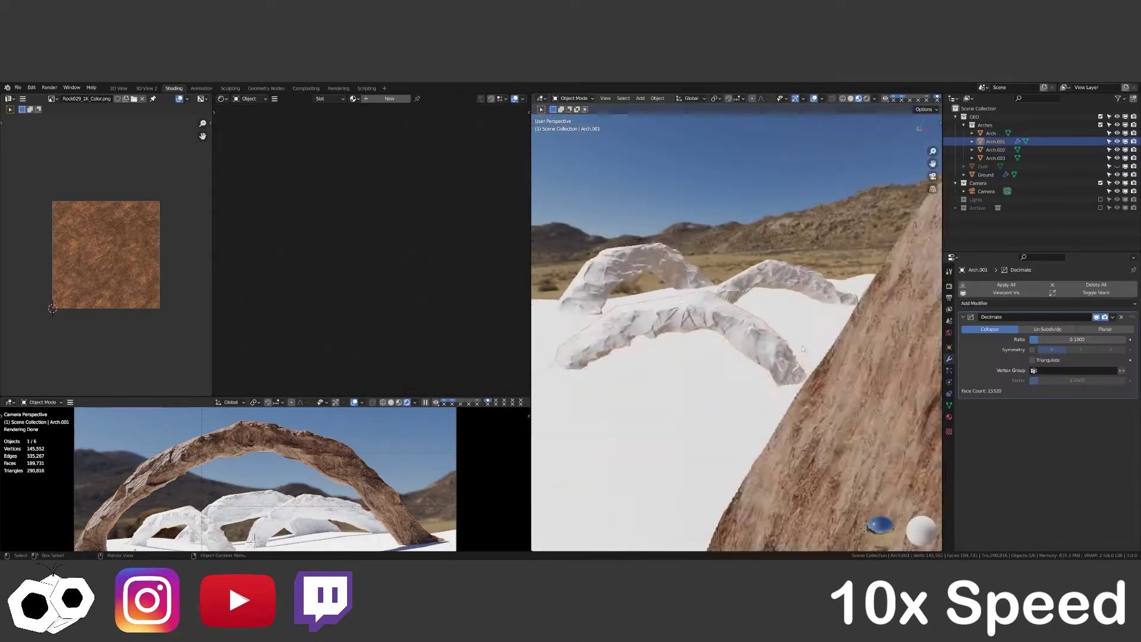
key("Tab")
key("u")
left_click(949, 417)
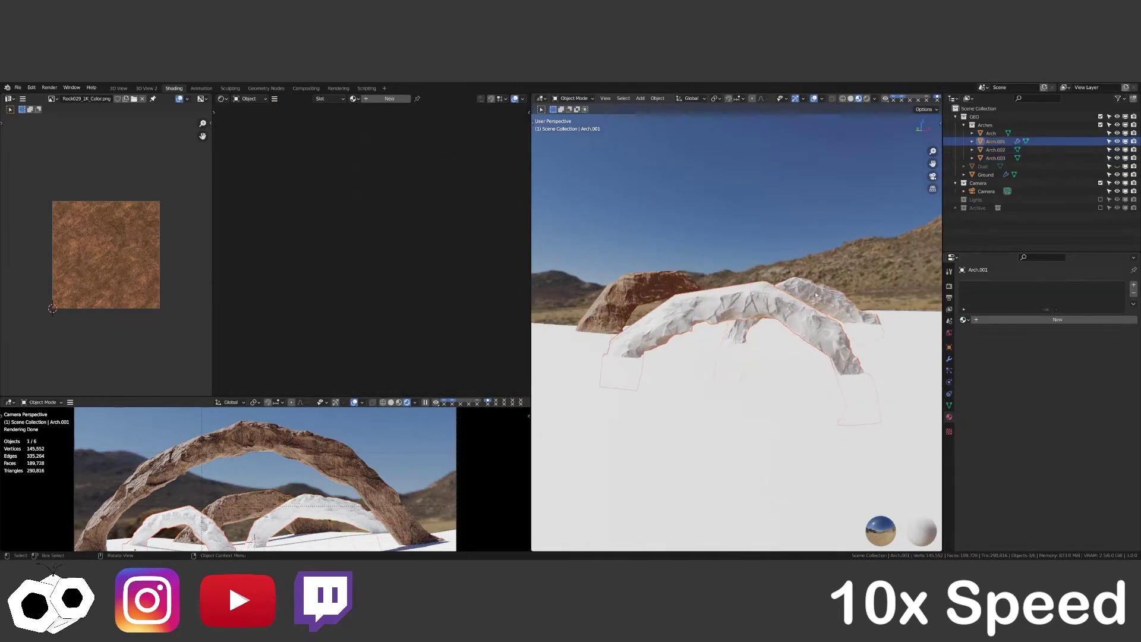
left_click(965, 320)
left_click(979, 340)
mouse_move(822, 360)
middle_mouse_down()
mouse_move(797, 365)
mouse_move(715, 284)
mouse_move(737, 404)
middle_mouse_up()
Project Arch.003's UVs from the current view.
left_click(797, 366)
key("Tab")
key("u")
left_click(773, 359)
key("Tab")
Set the main Arch material's displacement method and check the camera preview.
left_click(737, 250)
scroll(1046, 416, "down", 5)
left_click(1082, 531)
left_click(1049, 521)
scroll(357, 243, "up", 4)
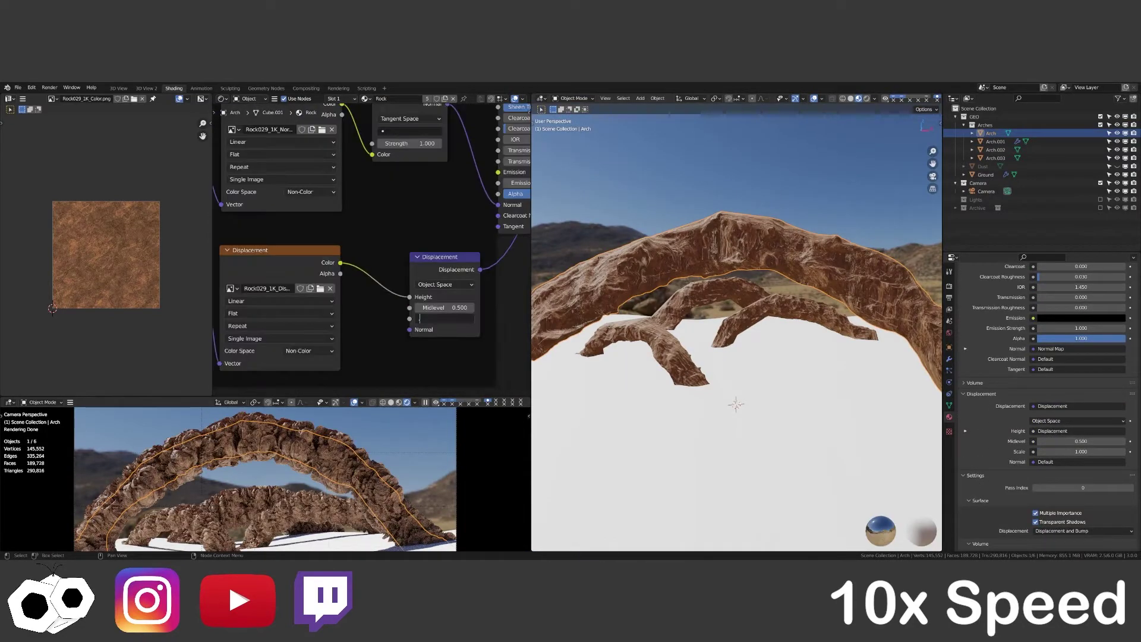
key("ctrl+s")
key("ctrl+space")
key("ctrl+space")
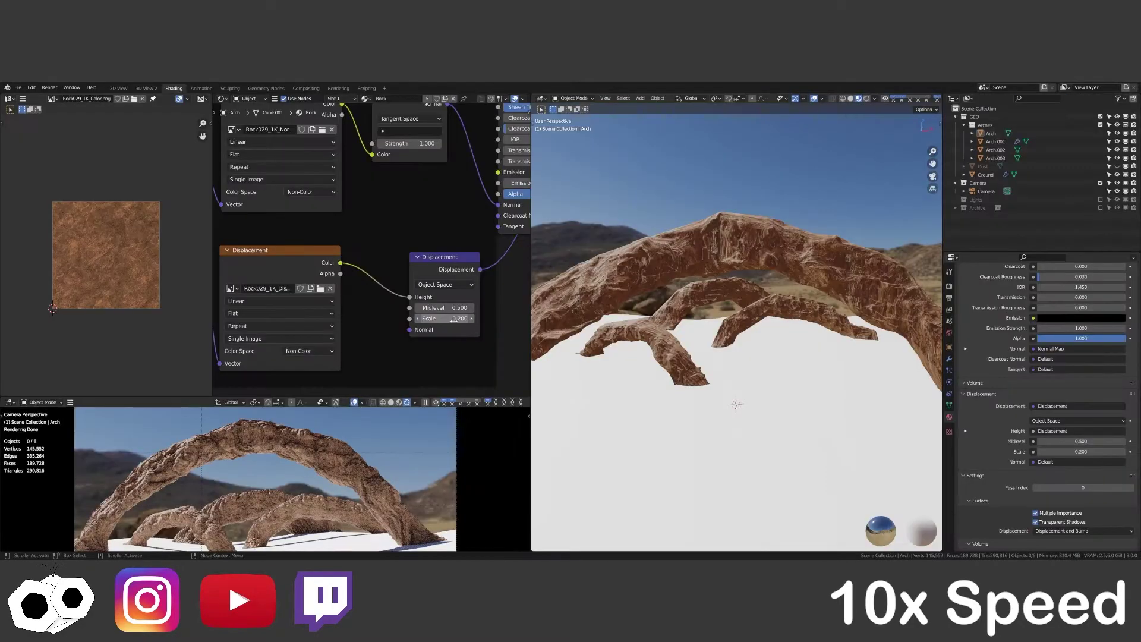
key("ctrl+space")
key("ctrl+space")
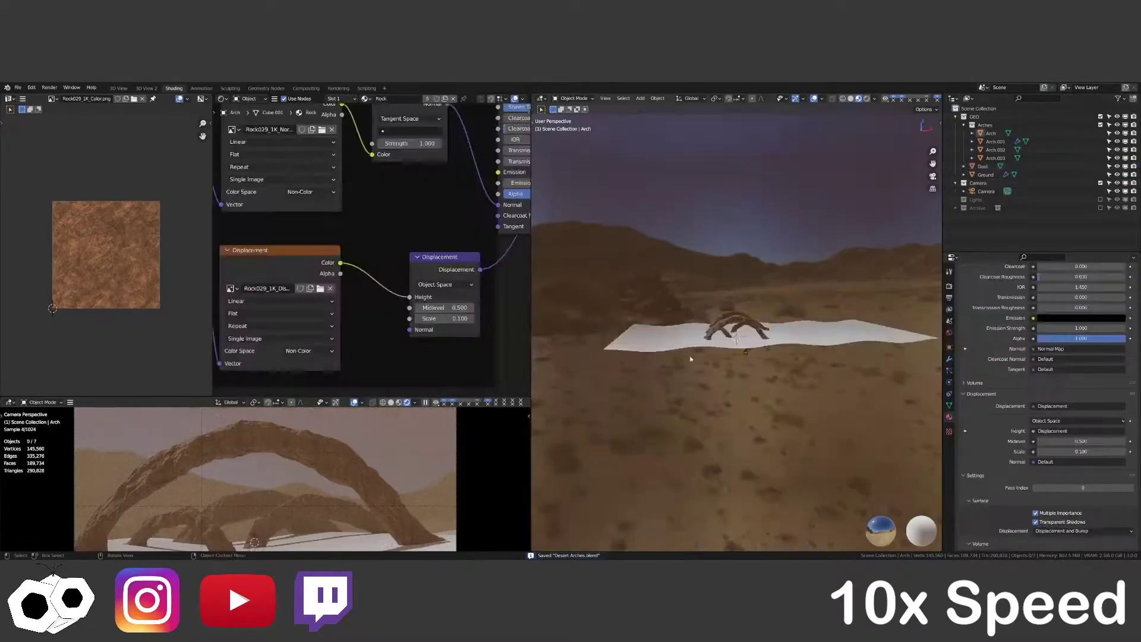
Load the Ground027 sand textures onto the ground plane with Node Wrangler.
left_click(688, 356)
key("ctrl+shift+t")
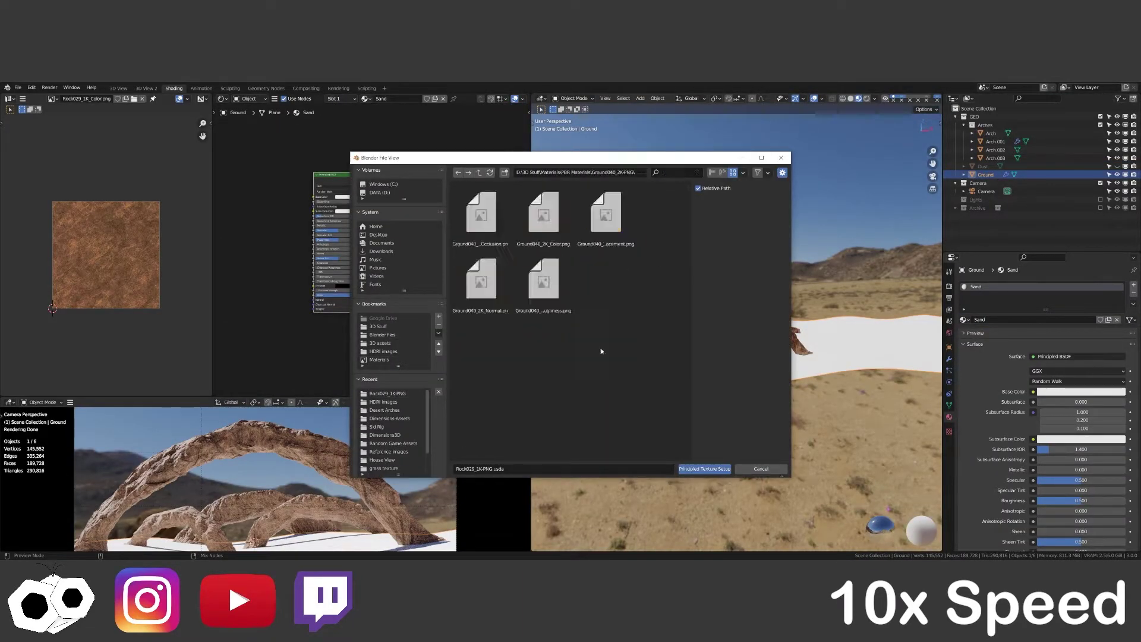
key("a")
left_click(704, 469)
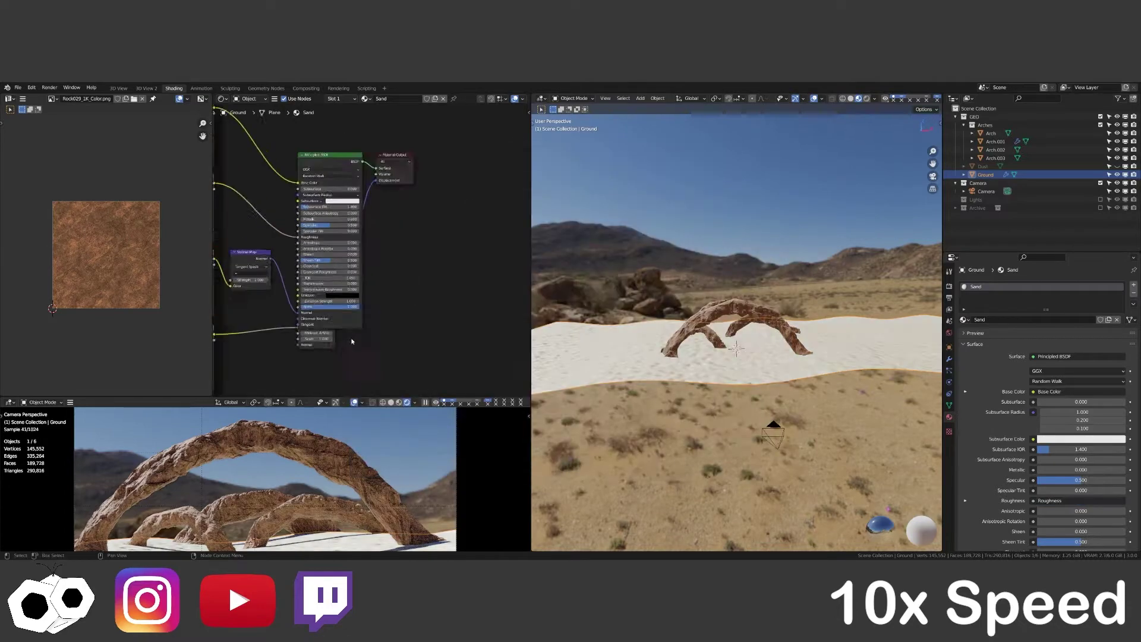
scroll(737, 327, "up", 5)
Test a ColorRamp on the roughness link with the black stop at 0.141, then delete it.
key("ctrl+s")
left_click(351, 238)
left_click_drag(355, 265, 369, 265)
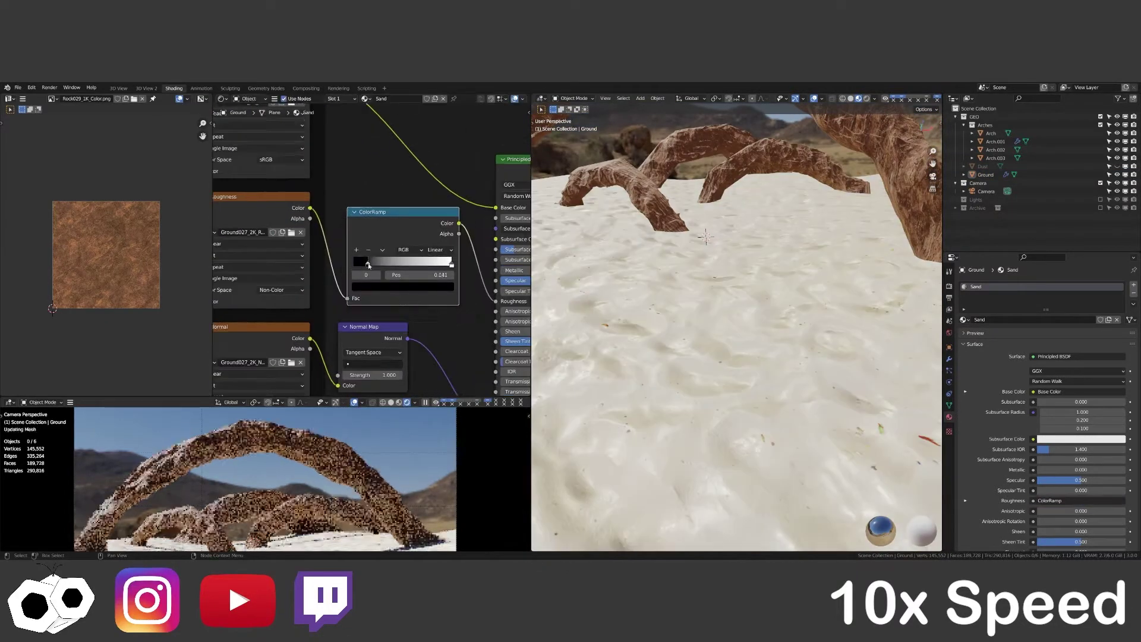
key("x")
scroll(436, 281, "up", 3)
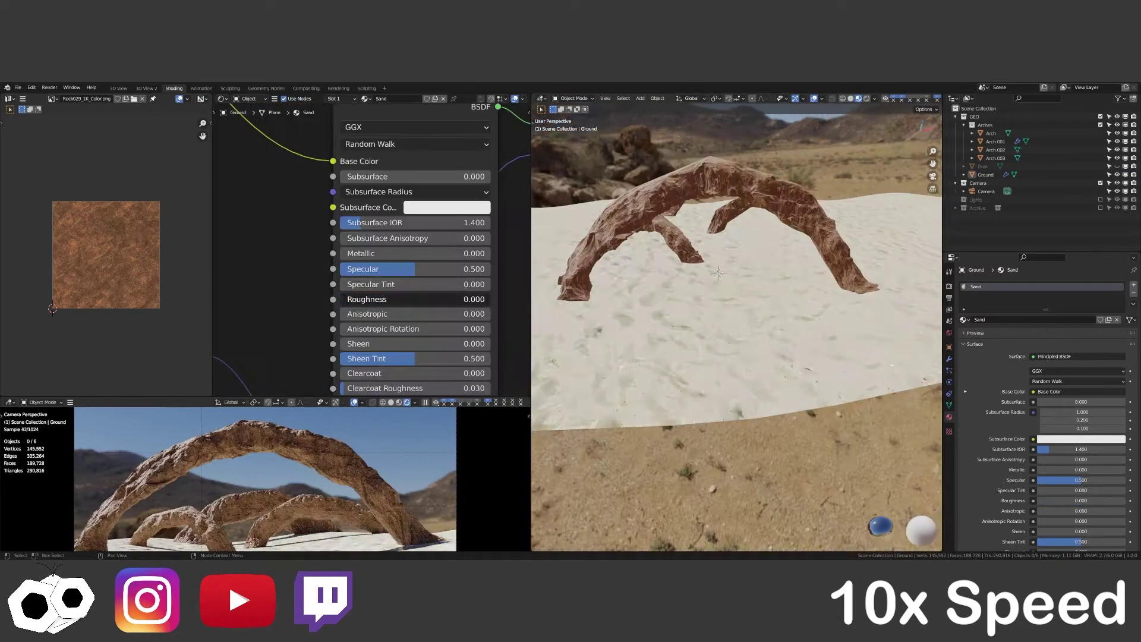
scroll(737, 327, "down", 5)
scroll(794, 488, "up", 5)
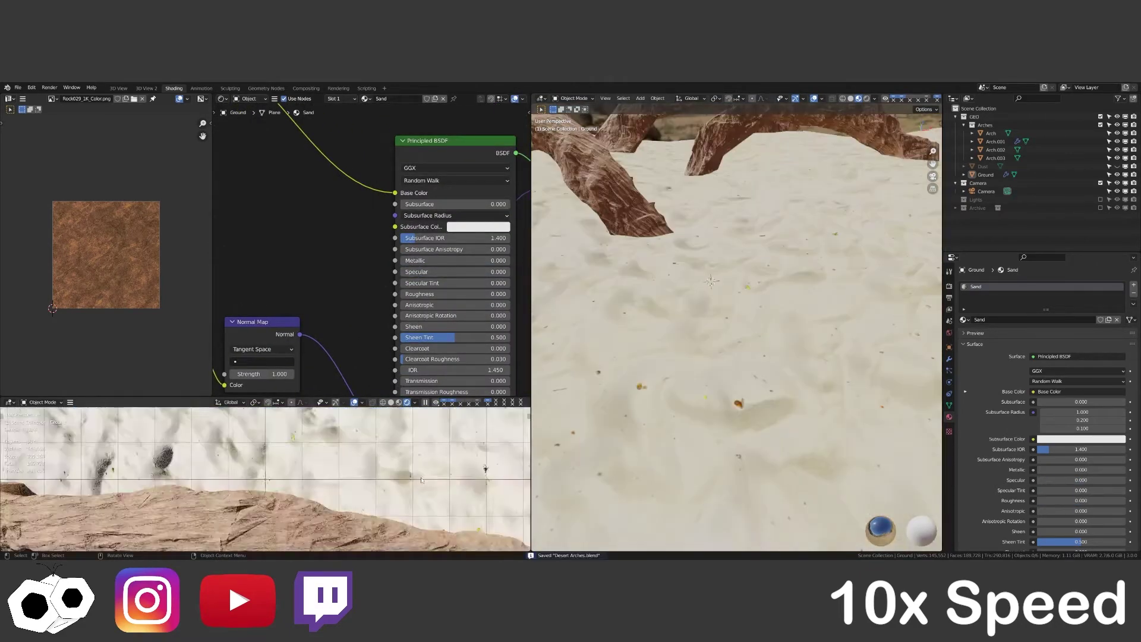
scroll(737, 327, "down", 5)
scroll(389, 211, "up", 4)
scroll(389, 211, "up", 2)
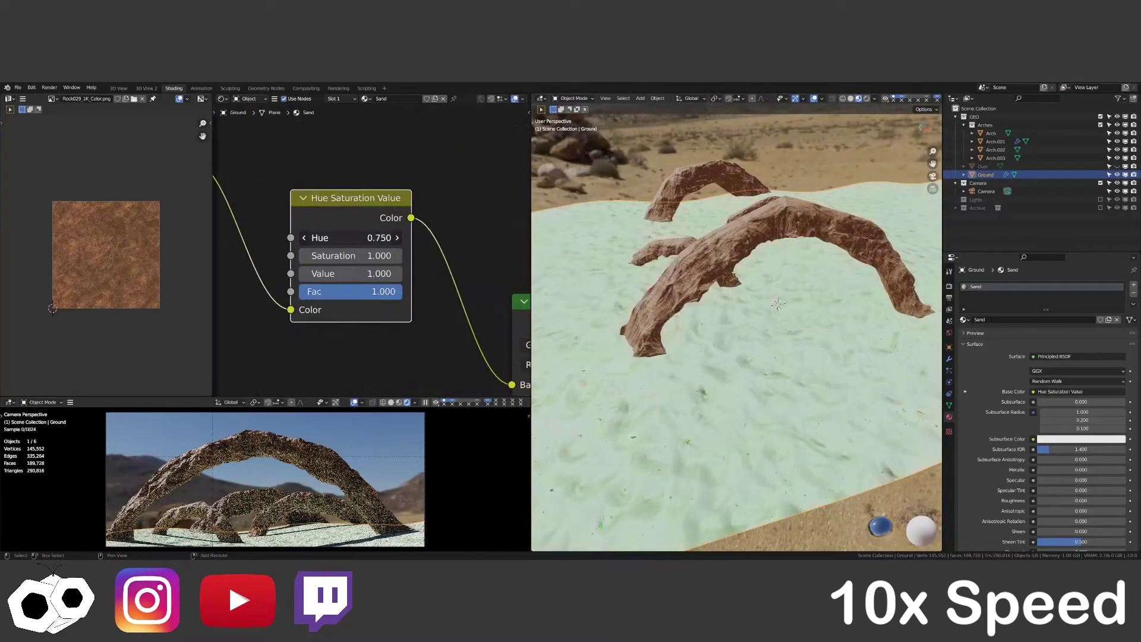
Set the Hue Saturation Value fields to 1 and 0.43.
double_click(350, 256)
type("1")
key("Tab")
type("0.43")
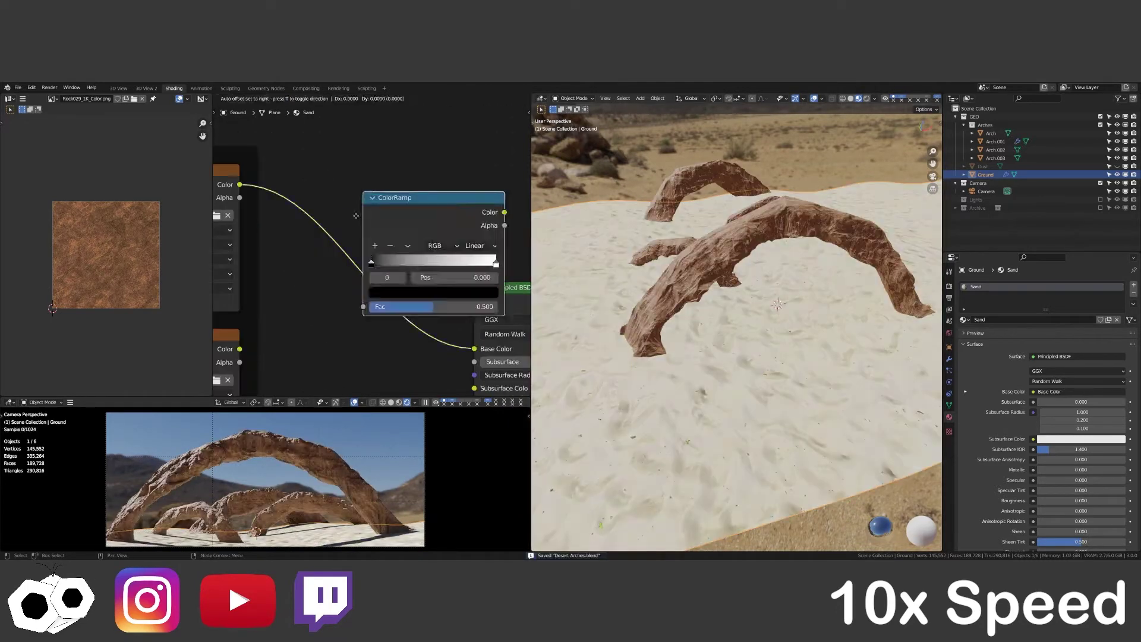
Sample a sand colour into the ramp, move a stop to 0.377, and begin appending sandstone_cracks.
left_click(336, 286)
left_click(393, 435)
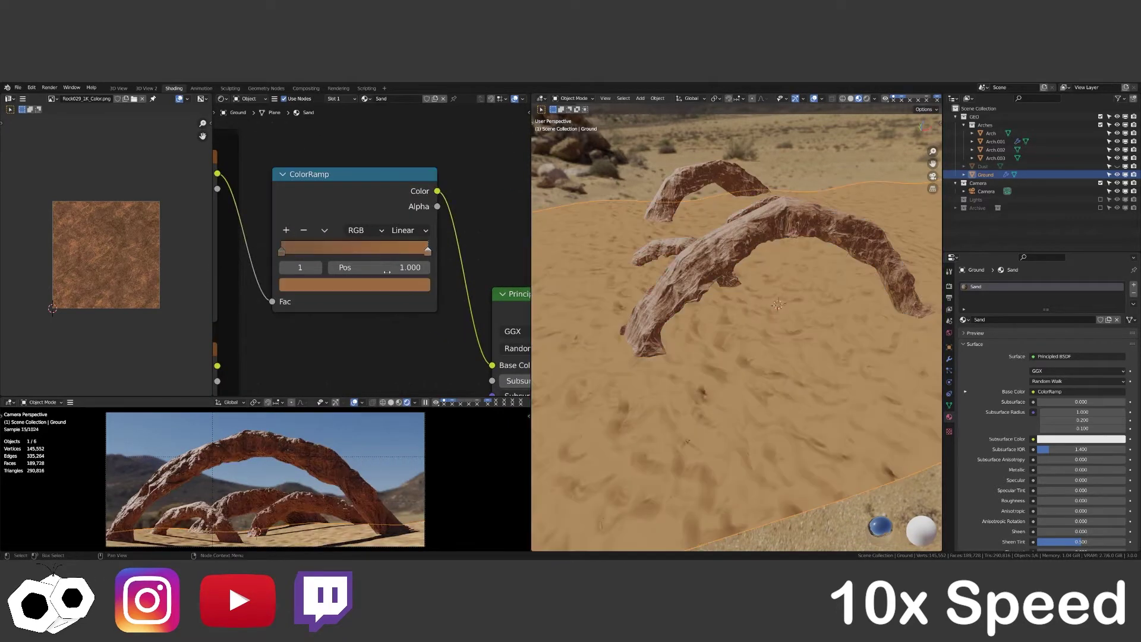
scroll(357, 250, "down", 2)
left_click_drag(325, 250, 354, 253)
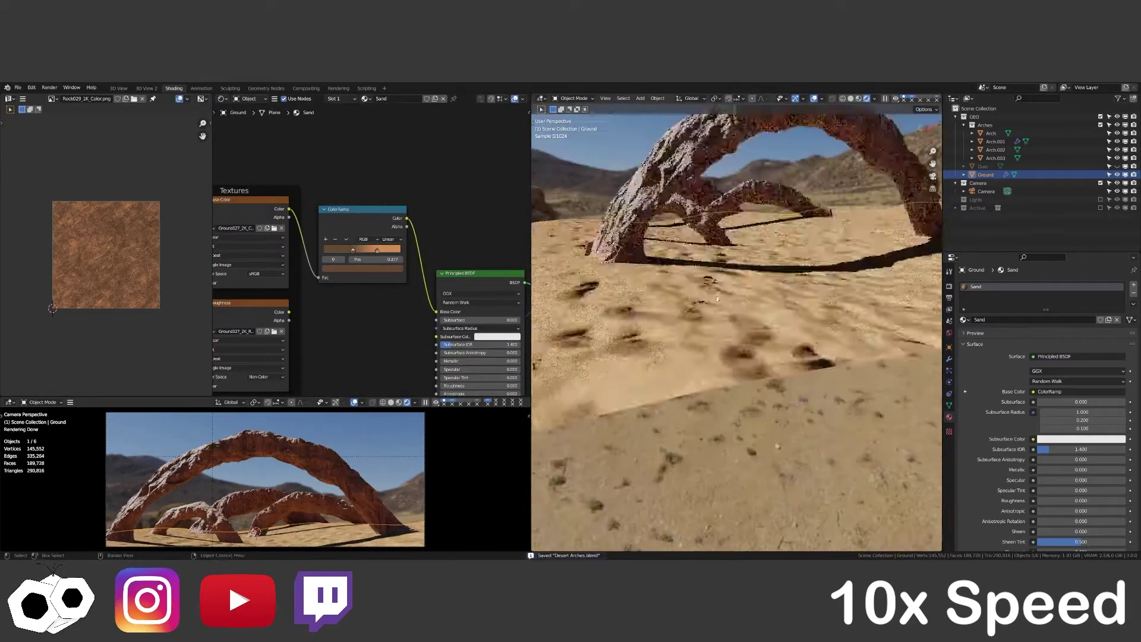
key("shift+F1")
left_click(534, 222)
Assign the sandstone_cracks material to the ground and save.
double_click(534, 222)
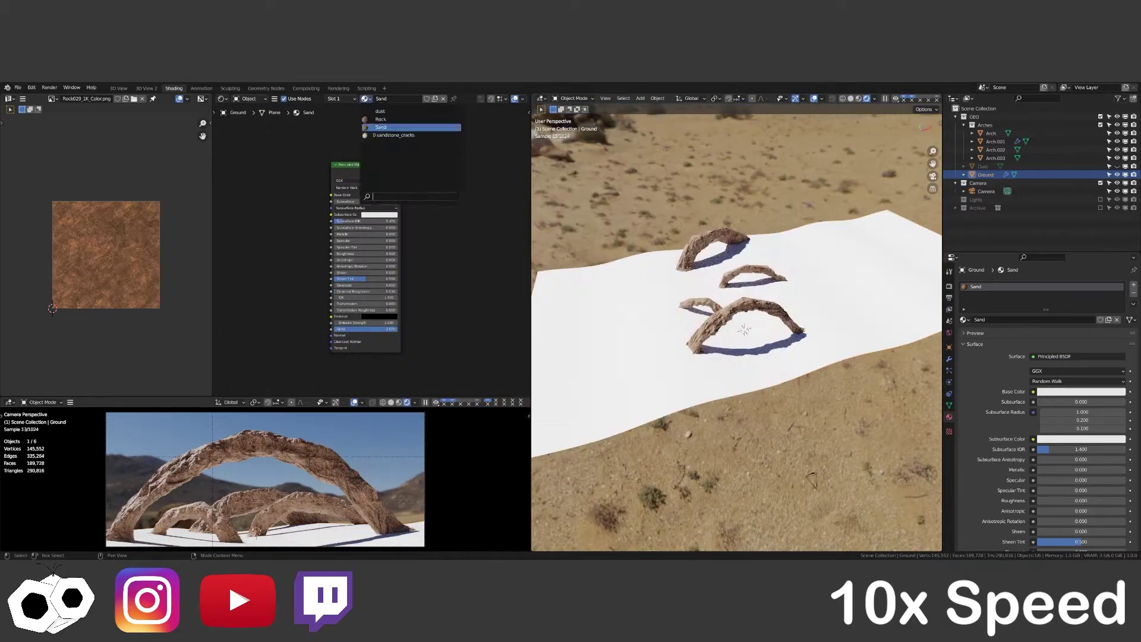
key("ctrl+s")
scroll(1047, 417, "down", 10)
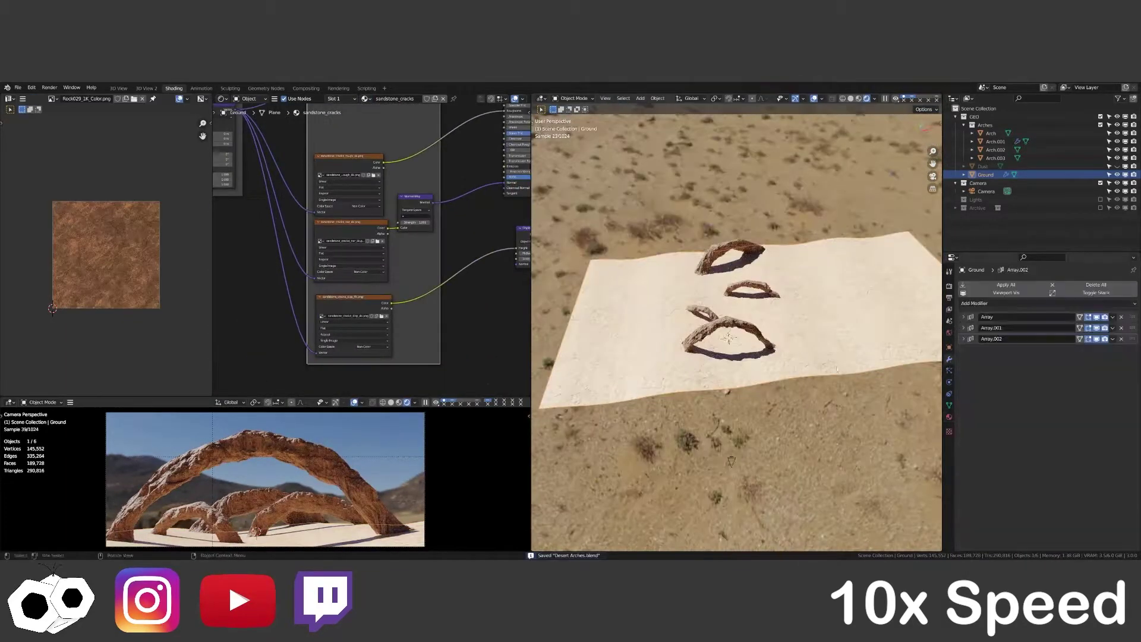
scroll(737, 327, "up", 3)
scroll(964, 519, "down", 5)
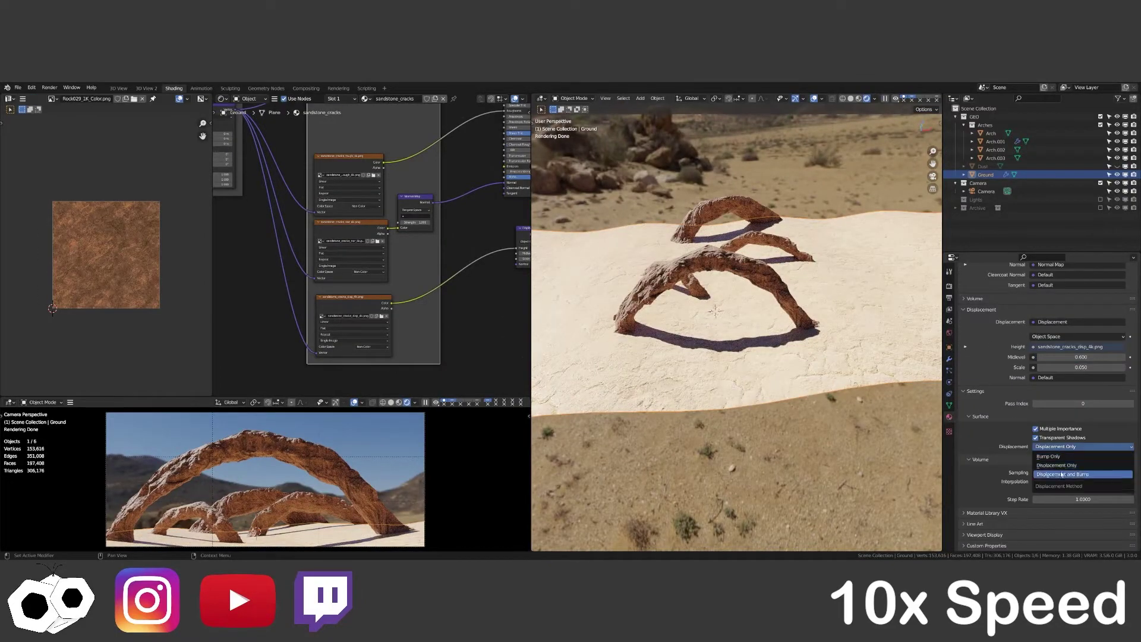
Set the ground material to Displacement and Bump with displacement scale 0.5.
left_click(1044, 474)
left_click_drag(449, 268, 458, 268)
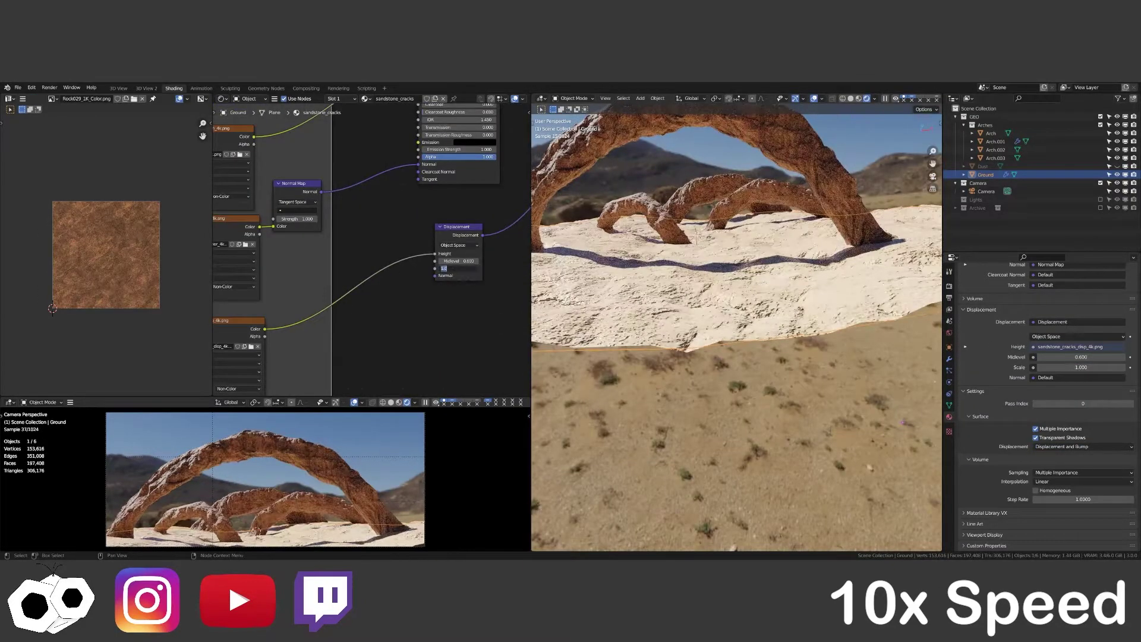
type("0.5")
key("Return")
key("KP_0")
Insert a Hue Saturation Value node before Base Color, darkening Value to 0.250.
key("shift+a")
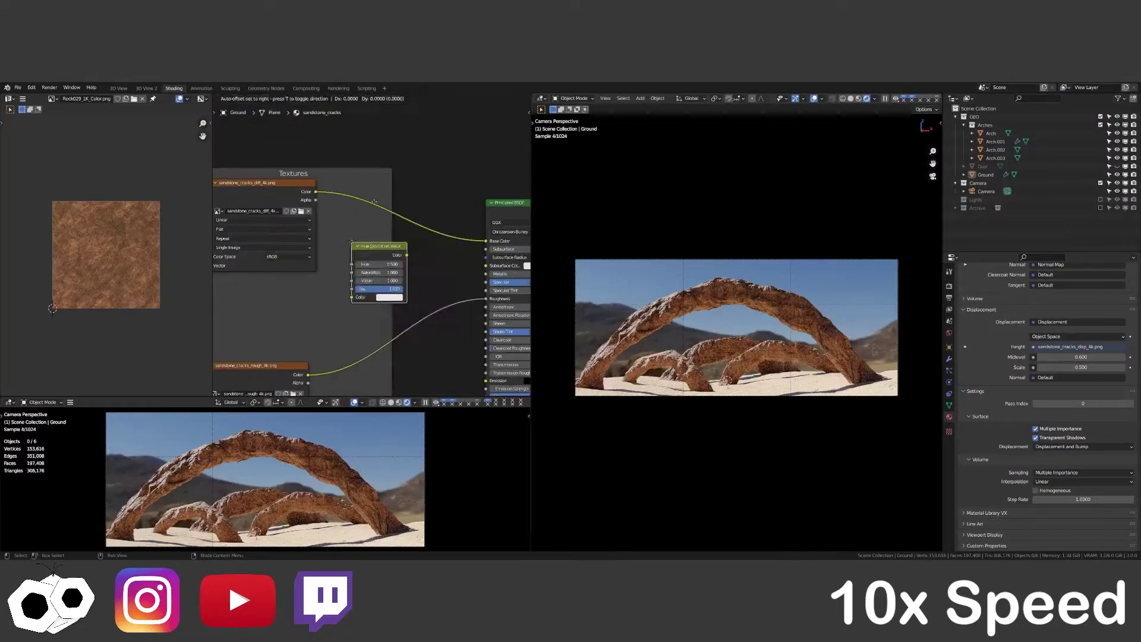
left_click(374, 202)
scroll(375, 202, "up", 3)
left_click_drag(452, 215, 425, 215)
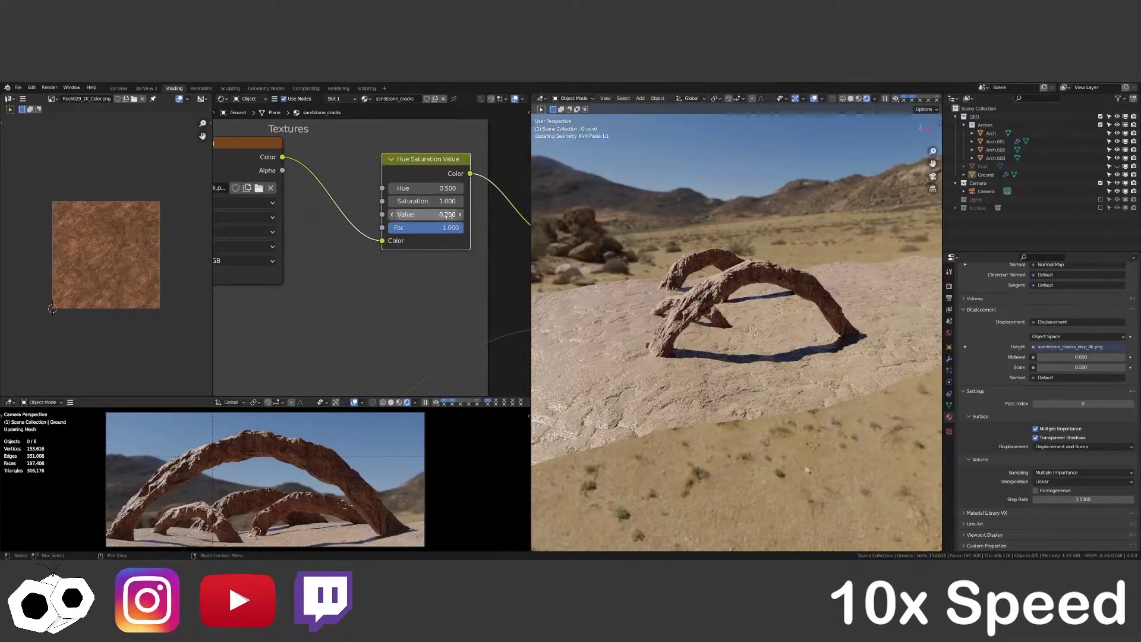
key("ctrl+s")
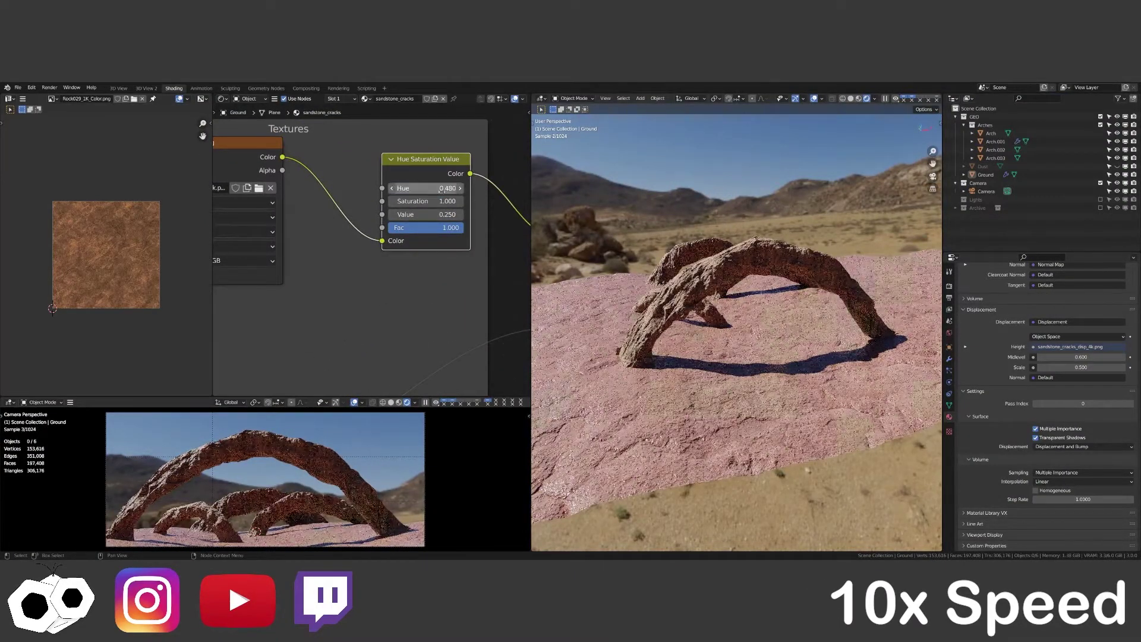
Relink the missing roughness map to sandstone_cracks_rough_2k.exr.
middle_click_drag(452, 268, 392, 219)
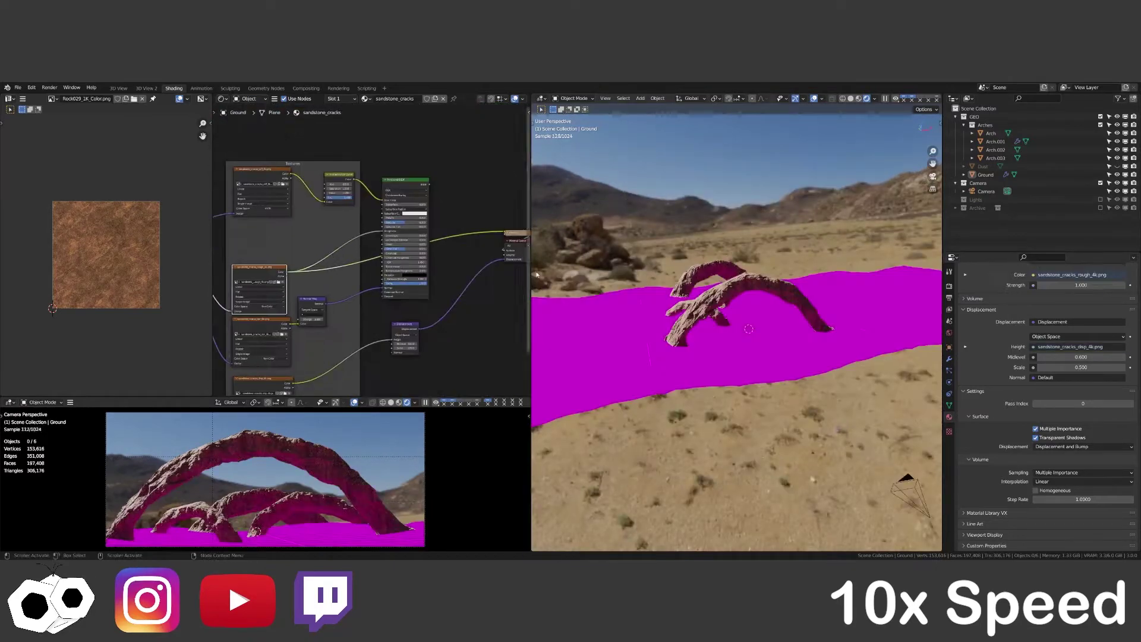
left_click(322, 301)
double_click(543, 278)
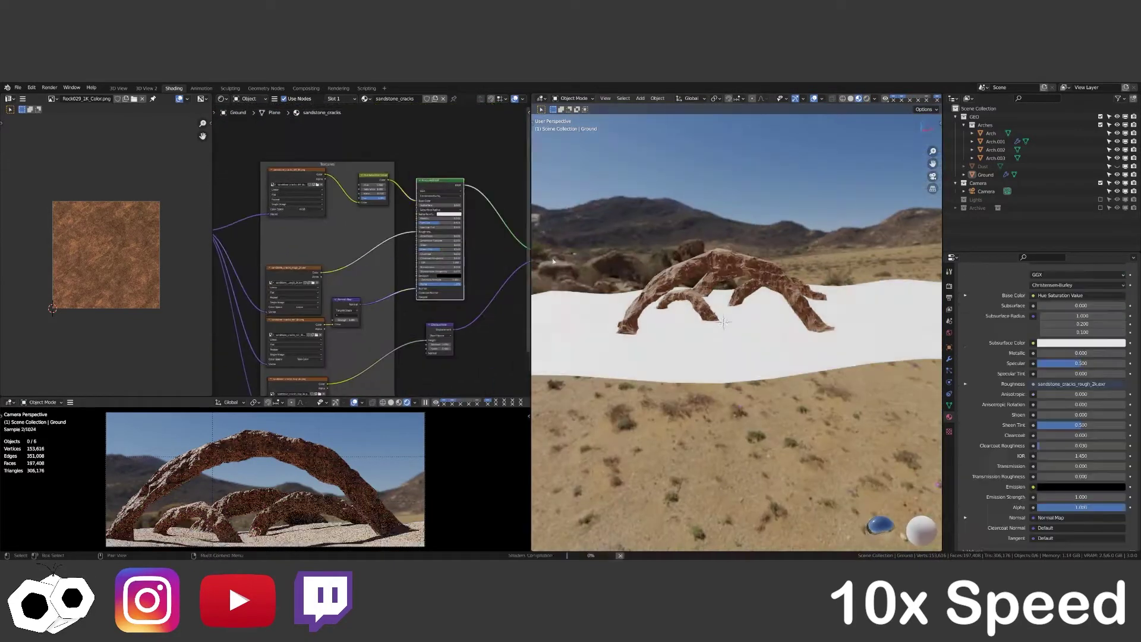
Add a Subdivision modifier to the ground, save, and enlarge the camera view.
left_click(949, 359)
left_click(1048, 303)
left_click(966, 445)
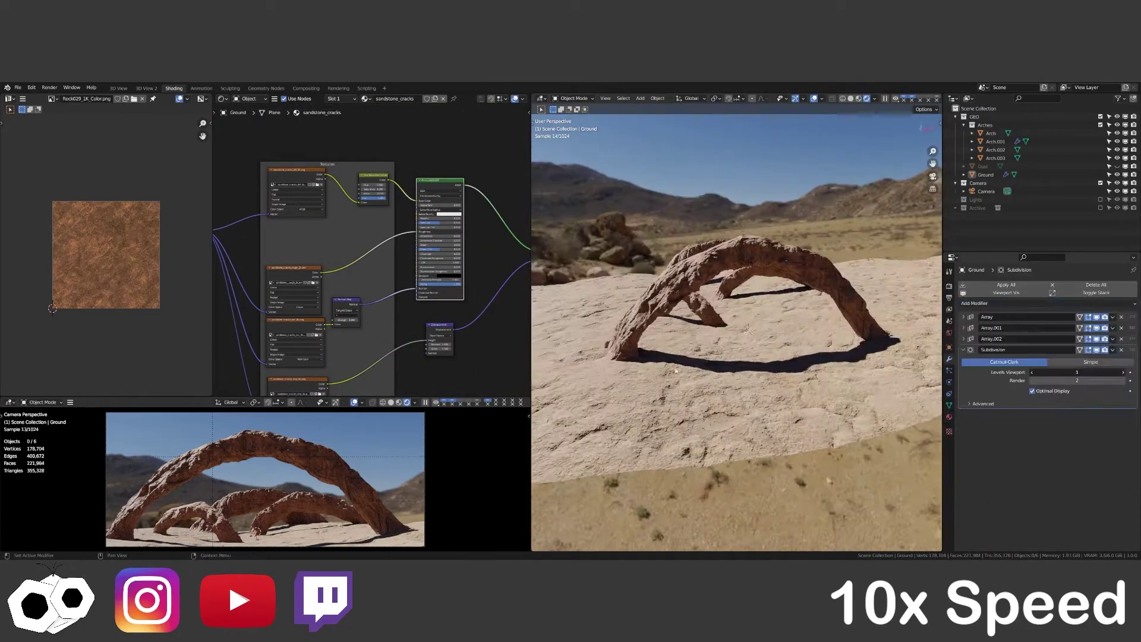
key("ctrl+s")
key("ctrl+space")
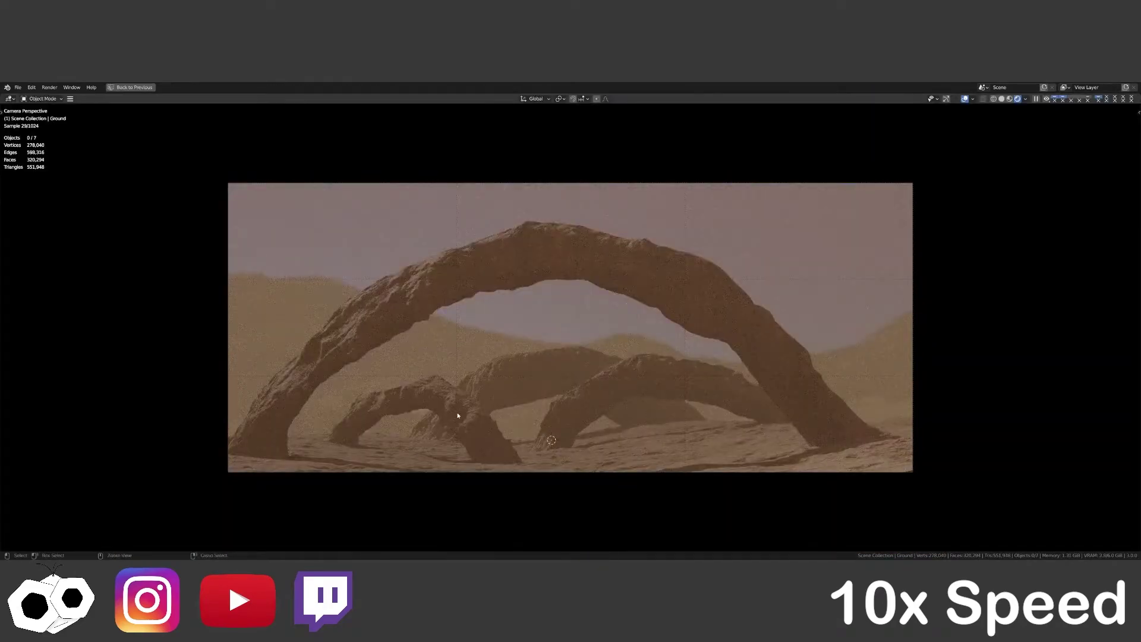
Move the dust volume box to a new position in top view.
key("ctrl+space")
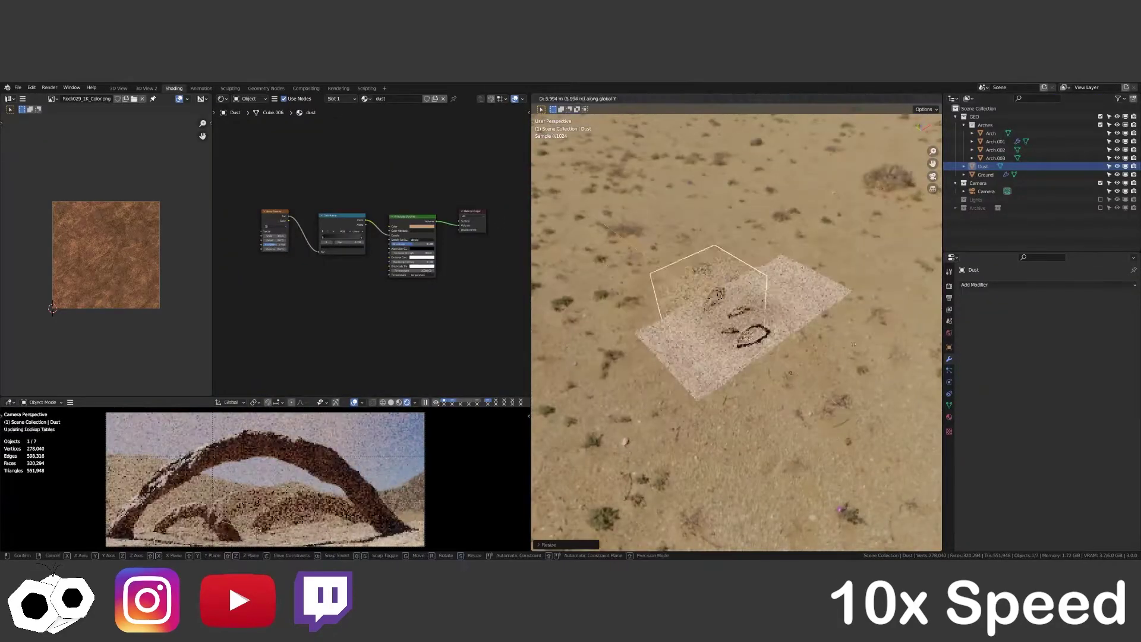
key("grave")
left_click(663, 319)
key("g")
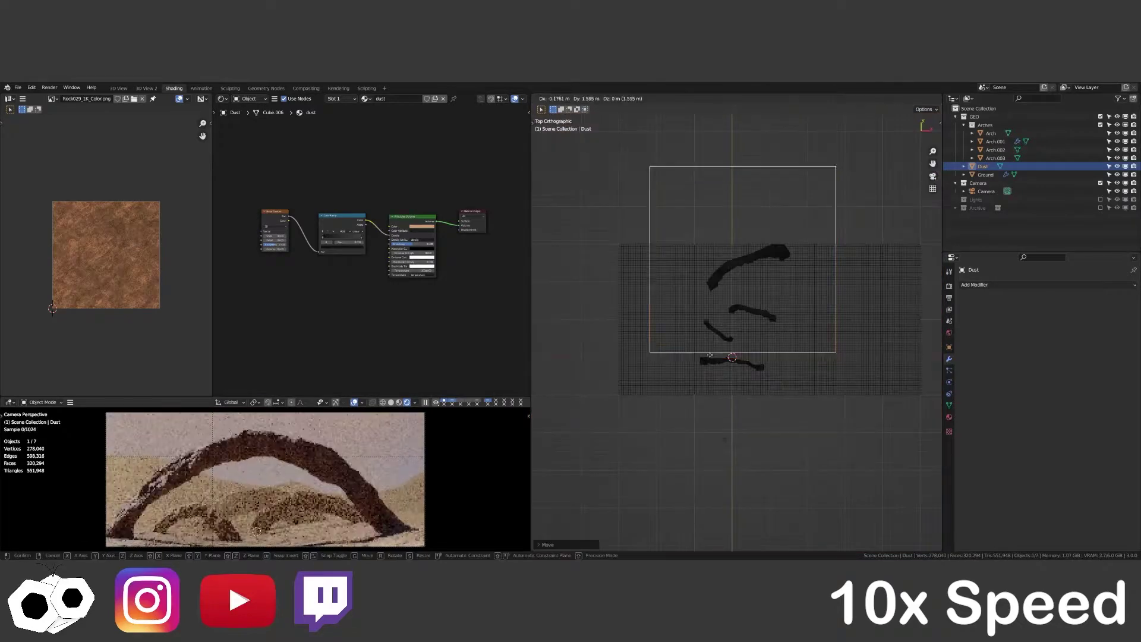
left_click(811, 295)
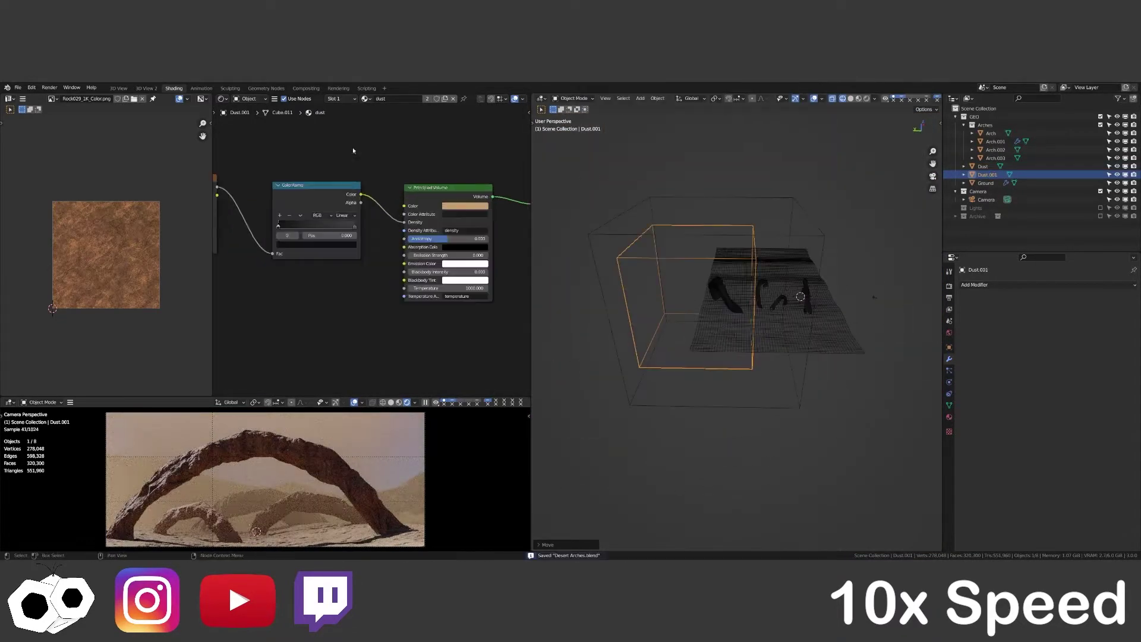
left_click(427, 99)
scroll(249, 236, "up", 4)
left_click(349, 257)
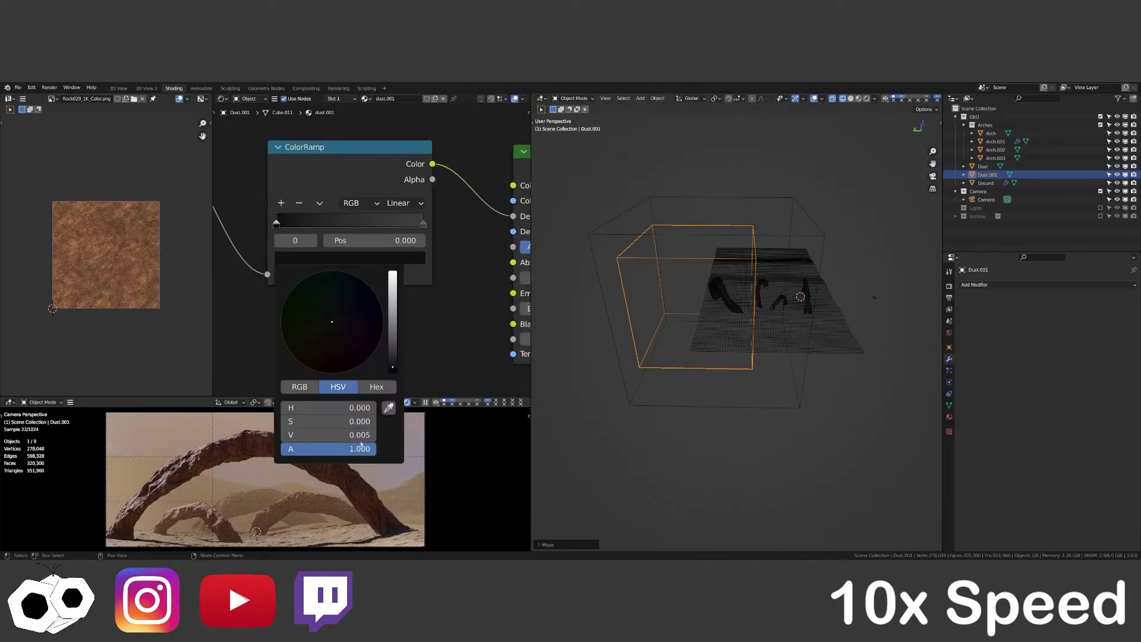
Duplicate Dust.001 into Dust.002, reposition it and resize it along X.
key("shift+d")
left_click(821, 338)
left_click(832, 357)
mouse_move(821, 337)
middle_mouse_down()
mouse_move(772, 309)
mouse_move(756, 331)
middle_mouse_up()
left_click(732, 268)
key("g")
left_click(769, 218)
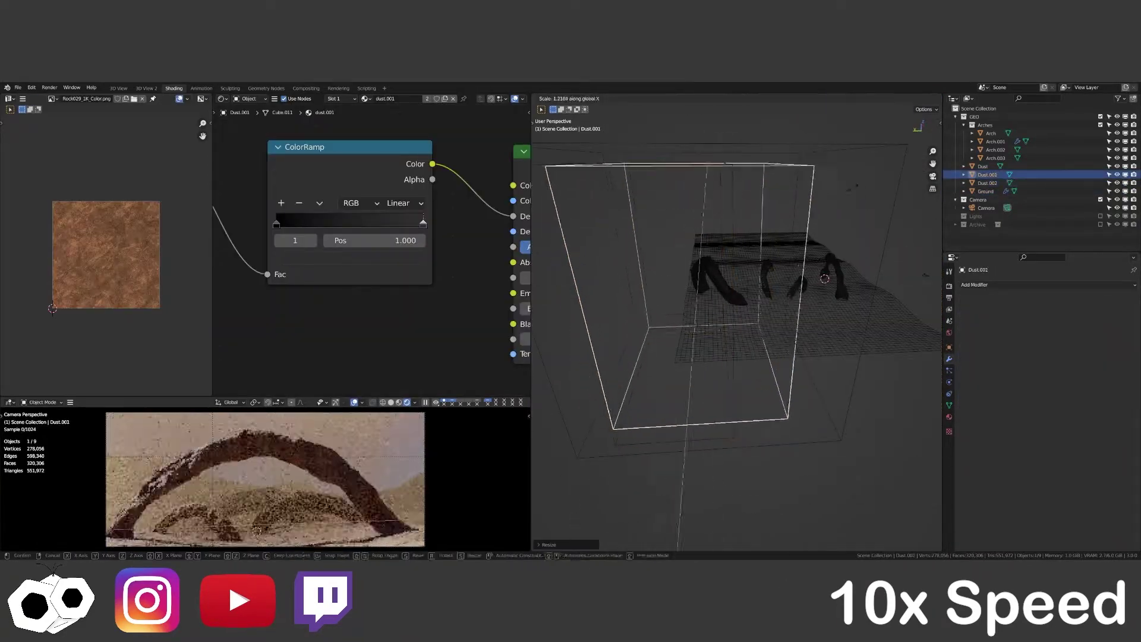
left_click(825, 279)
Save, check the enlarged camera preview, and switch the view to solid shading.
key("ctrl+s")
key("ctrl+space")
key("ctrl+space")
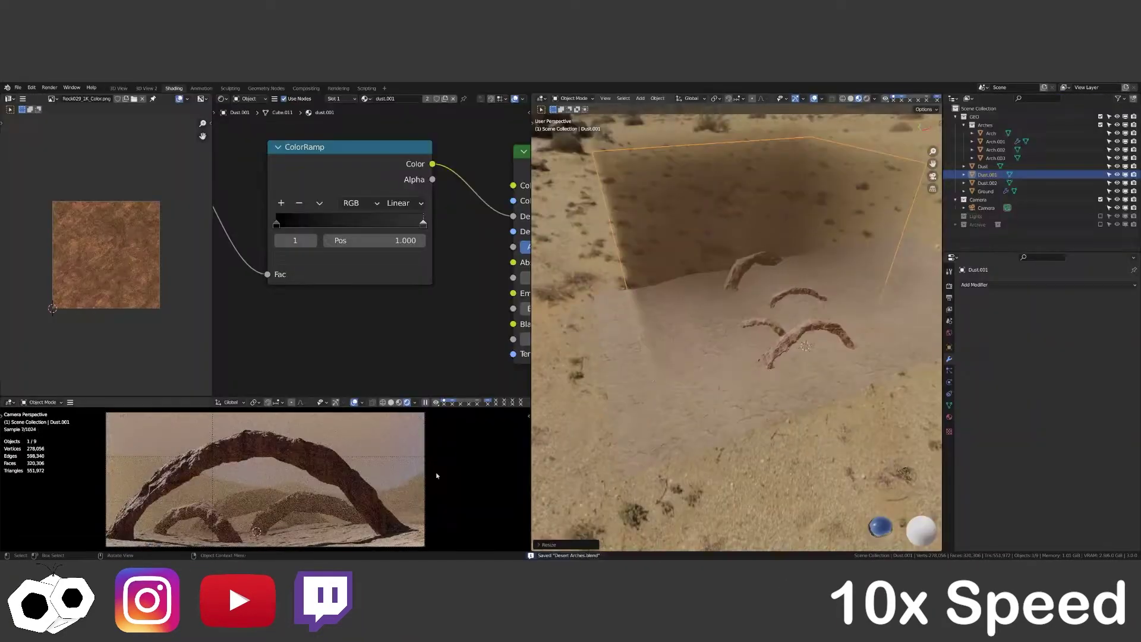
mouse_move(738, 321)
middle_mouse_down()
mouse_move(784, 318)
mouse_move(743, 285)
mouse_move(767, 303)
middle_mouse_up()
left_click(851, 99)
Select the Ground object and switch it into Sculpt Mode.
left_click(783, 318)
key("ctrl+Tab")
scroll(758, 295, "up", 5)
scroll(632, 250, "down", 8)
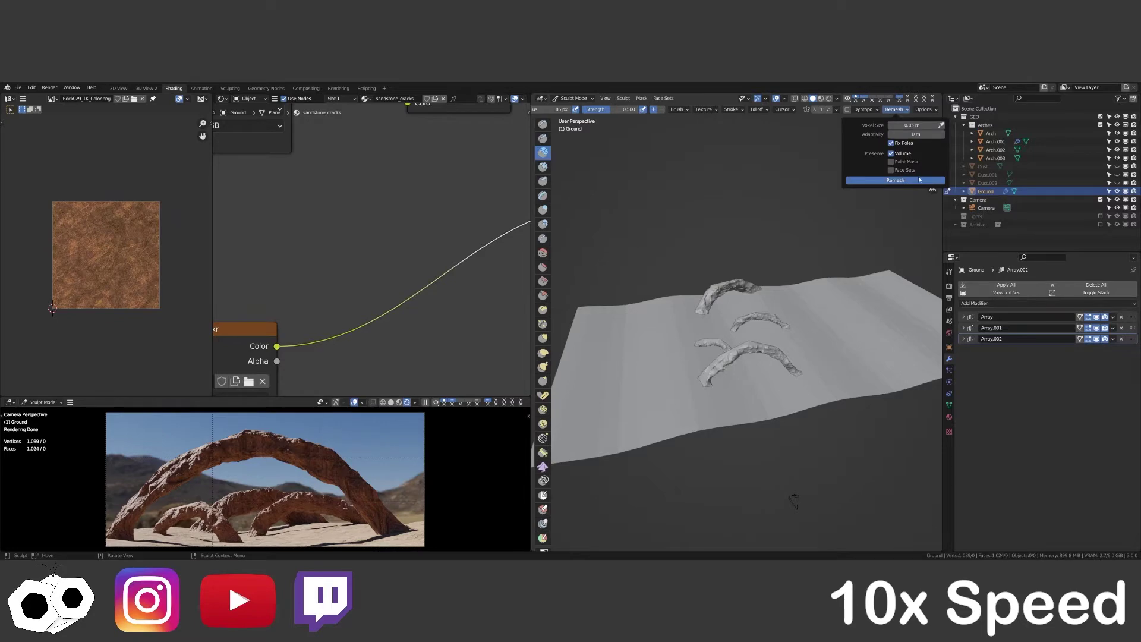
Restart and maximize Blender, using the large 3D view workspace with wireframe overlay.
left_click(920, 180)
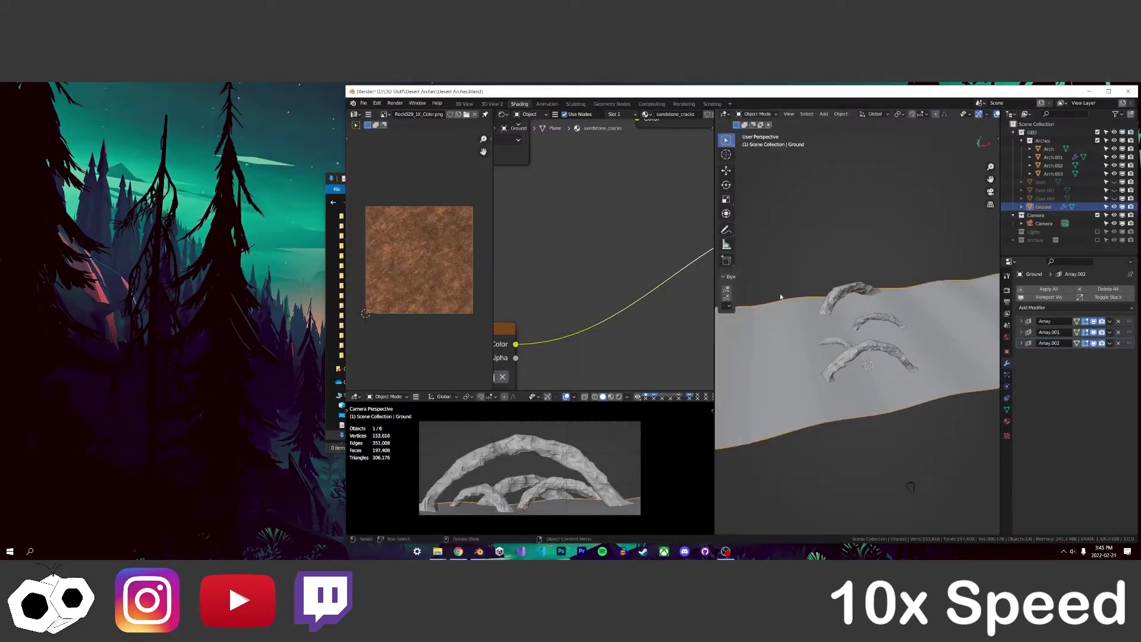
left_click(1109, 90)
left_click(118, 88)
left_click(668, 237)
scroll(612, 268, "up", 5)
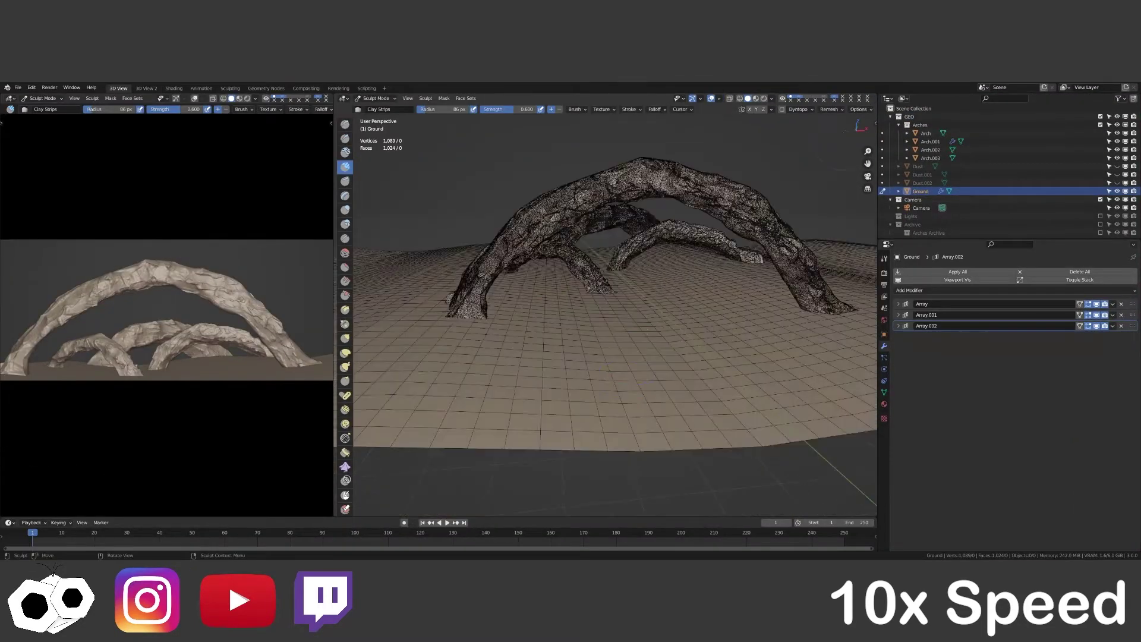
scroll(634, 375, "down", 5)
Add a Multires modifier to the ground and subdivide it.
key("ctrl+Tab")
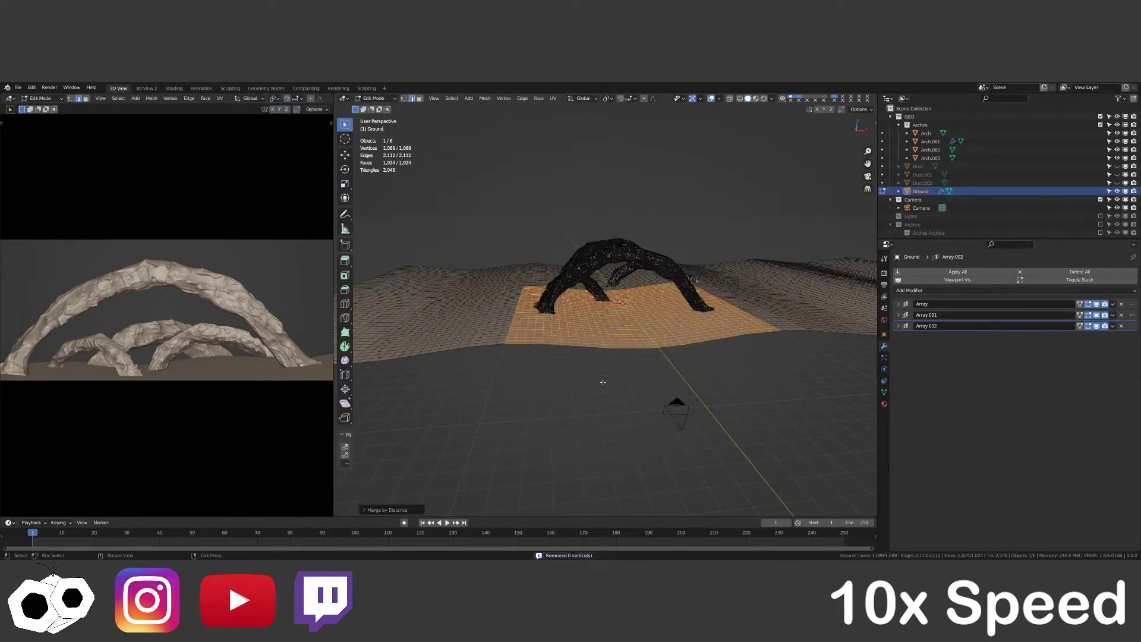
key("ctrl+s")
left_click(910, 290)
left_click(1015, 376)
key("ctrl+Tab")
scroll(613, 297, "up", 5)
Sculpt a clay ridge into the ground, return to Object Mode and save.
left_click_drag(499, 333, 624, 345)
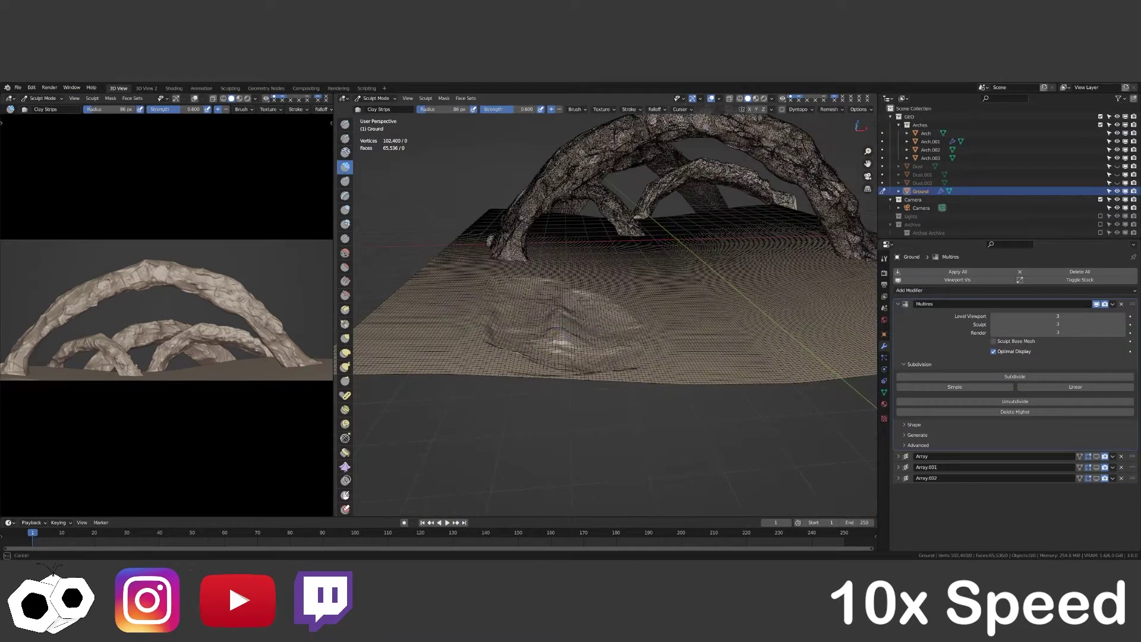
middle_click_drag(595, 327, 654, 333)
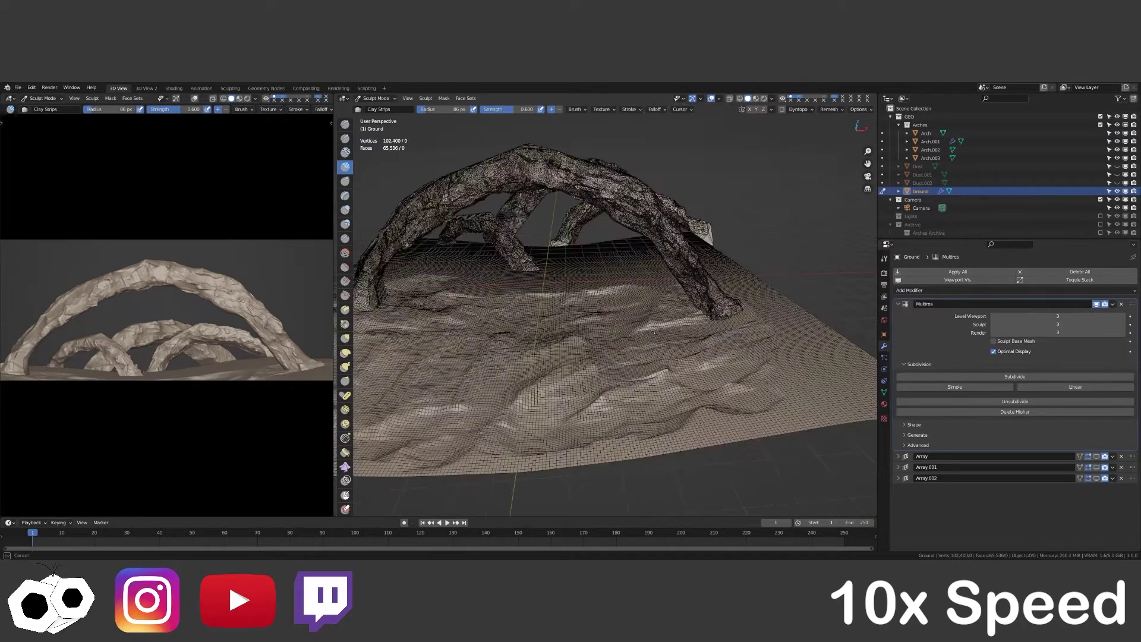
middle_click_drag(746, 299, 581, 393)
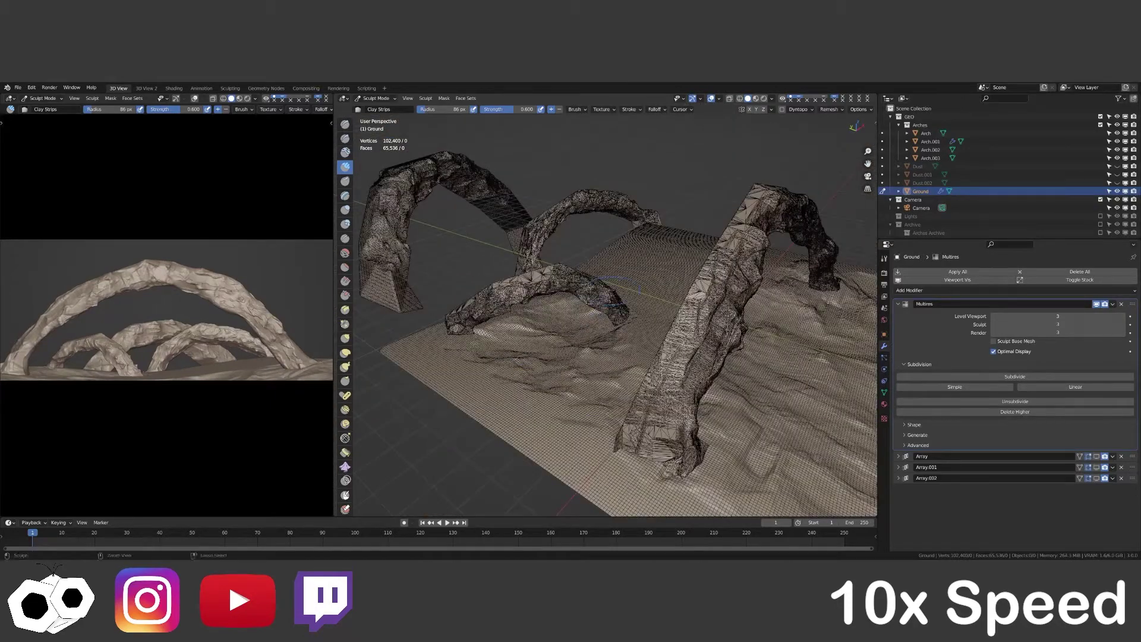
mouse_move(643, 311)
middle_mouse_down()
mouse_move(594, 357)
mouse_move(756, 302)
mouse_move(556, 377)
middle_mouse_up()
key("ctrl+Tab")
left_click(898, 304)
key("ctrl+s")
Re-enter Sculpt Mode and inspect the ground around the arch base.
key("ctrl+Tab")
middle_click_drag(553, 422, 645, 375)
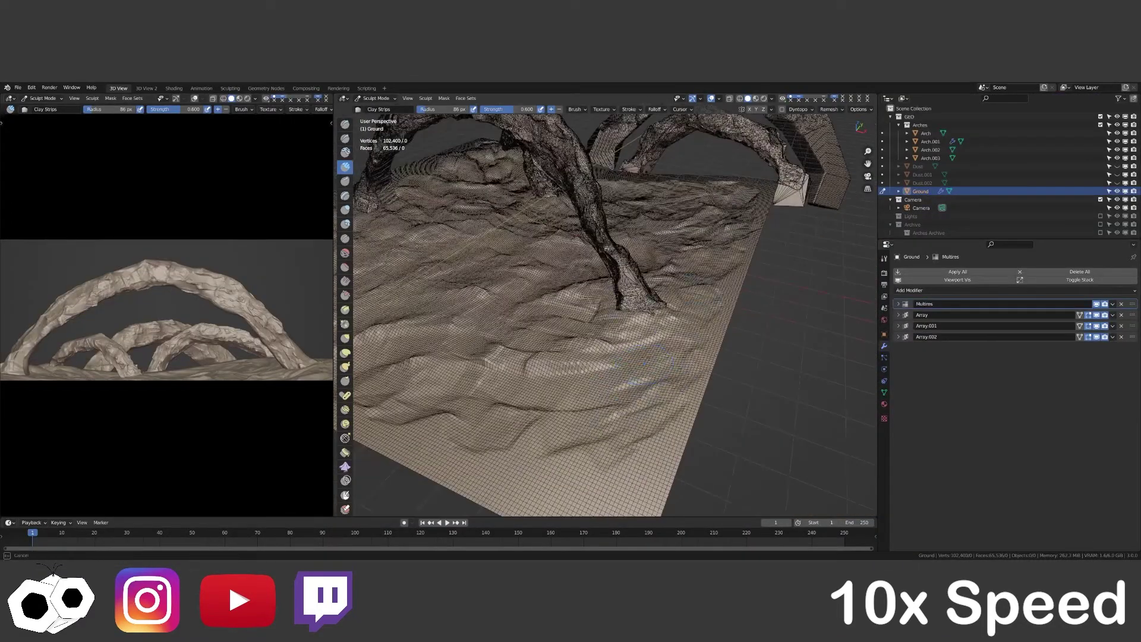
mouse_move(654, 309)
middle_mouse_down()
mouse_move(602, 265)
mouse_move(582, 285)
mouse_move(606, 309)
mouse_move(574, 426)
mouse_move(565, 304)
middle_mouse_up()
middle_click_drag(598, 443, 606, 309)
Set the camera focal length to 60 mm and tilt it around X.
left_click(922, 207)
double_click(1003, 310)
type("60")
key("Return")
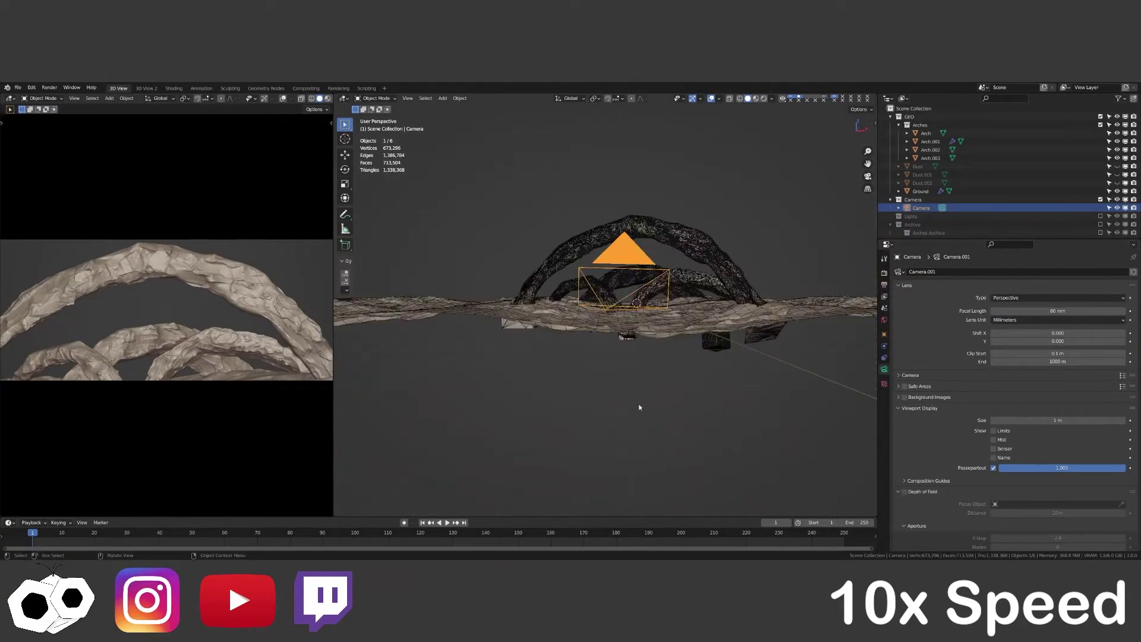
key("KP_0")
key("r")
key("x")
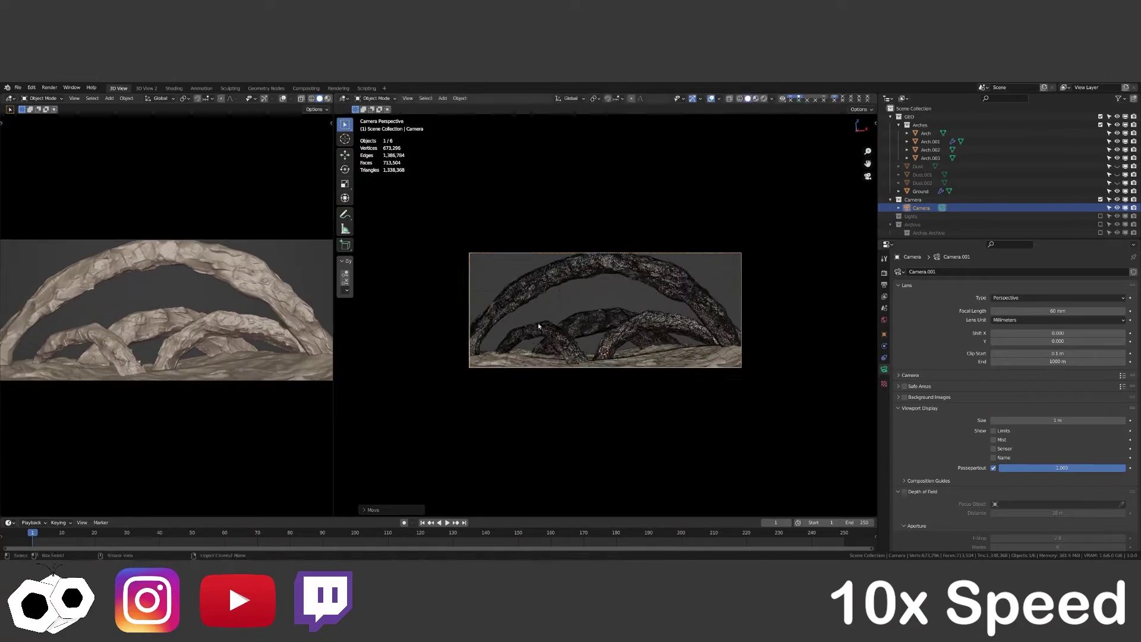
left_click(398, 374)
mouse_move(397, 375)
middle_mouse_down()
mouse_move(535, 357)
mouse_move(678, 396)
middle_mouse_up()
Raise the ground's Multires viewport level to 5 and save.
left_click(679, 396)
key("ctrl+s")
left_click(885, 346)
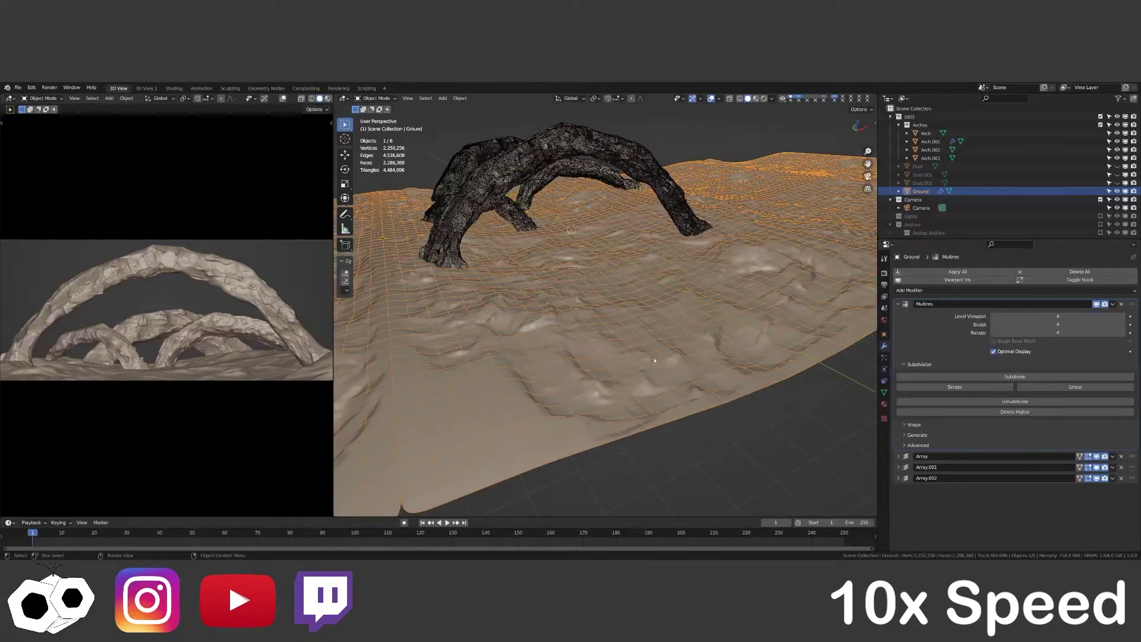
left_click(1125, 316)
Sculpt rocky ridges across the middle of the ground and save.
key("ctrl+Tab")
left_click(610, 408)
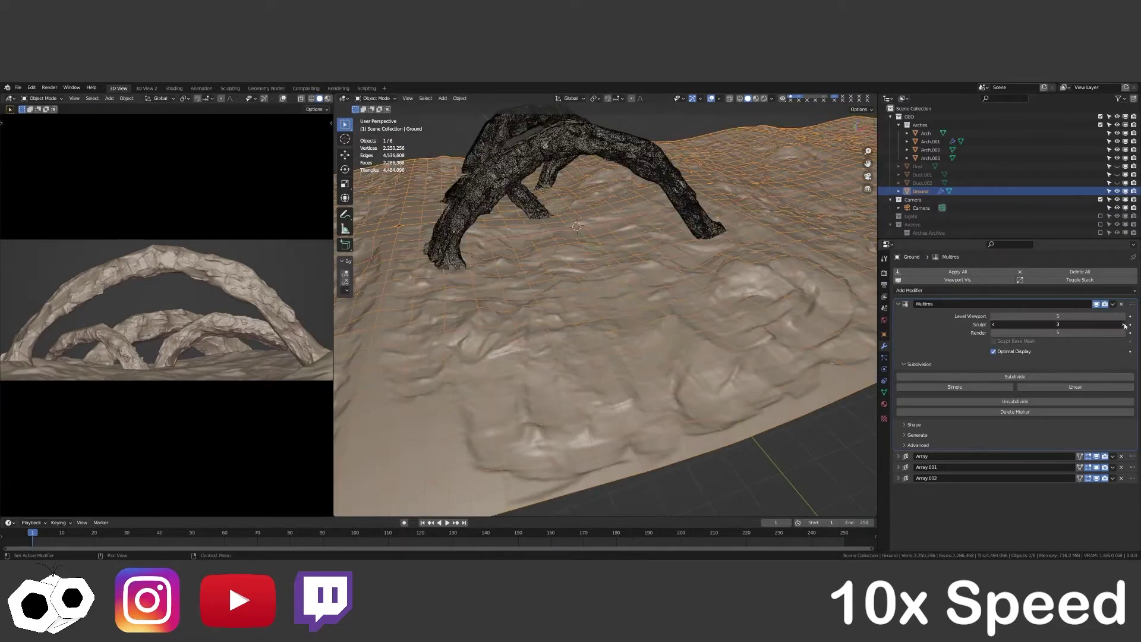
mouse_move(609, 408)
middle_mouse_down()
mouse_move(563, 345)
mouse_move(629, 341)
mouse_move(564, 287)
mouse_move(587, 241)
middle_mouse_up()
key("ctrl+Tab")
key("ctrl+Tab")
left_click_drag(618, 197, 559, 362)
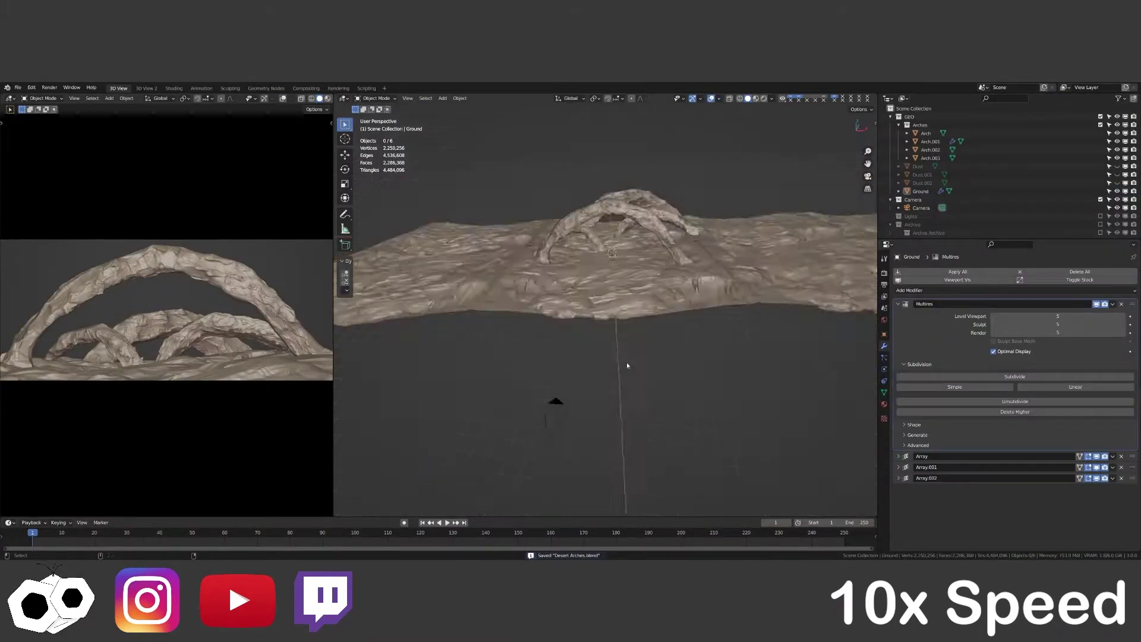
key("ctrl+s")
left_click(175, 88)
scroll(1123, 331, "down", 2, "ctrl")
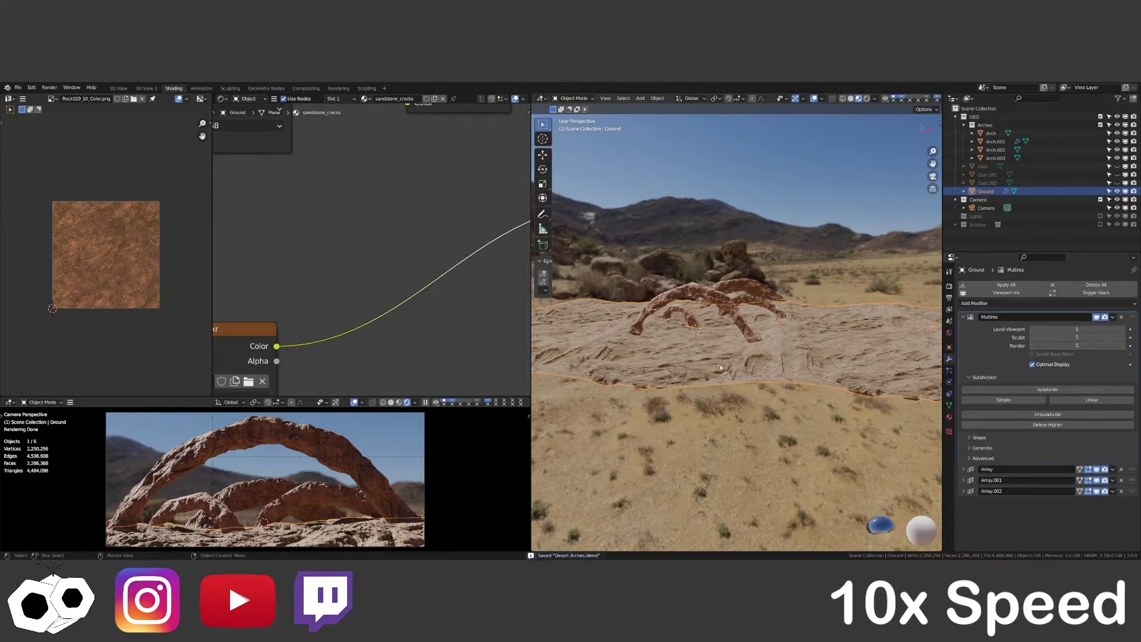
Inspect the rendered ground and its shader nodes in full-screen views.
middle_click_drag(720, 367, 684, 356)
key("ctrl+space")
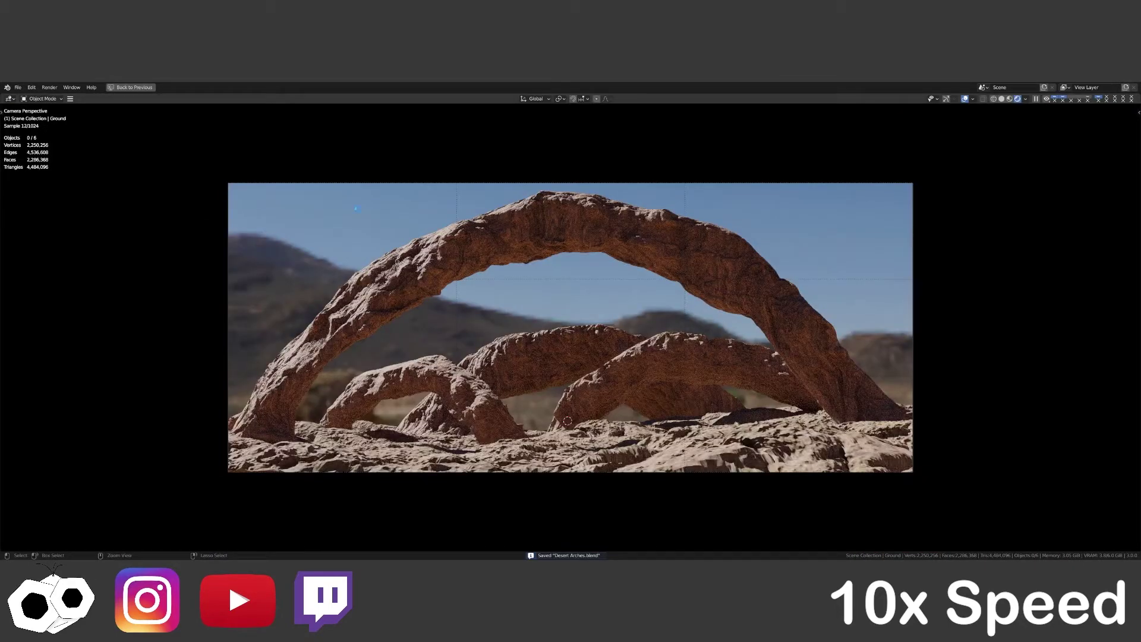
key("shift+F3")
key("ctrl+space")
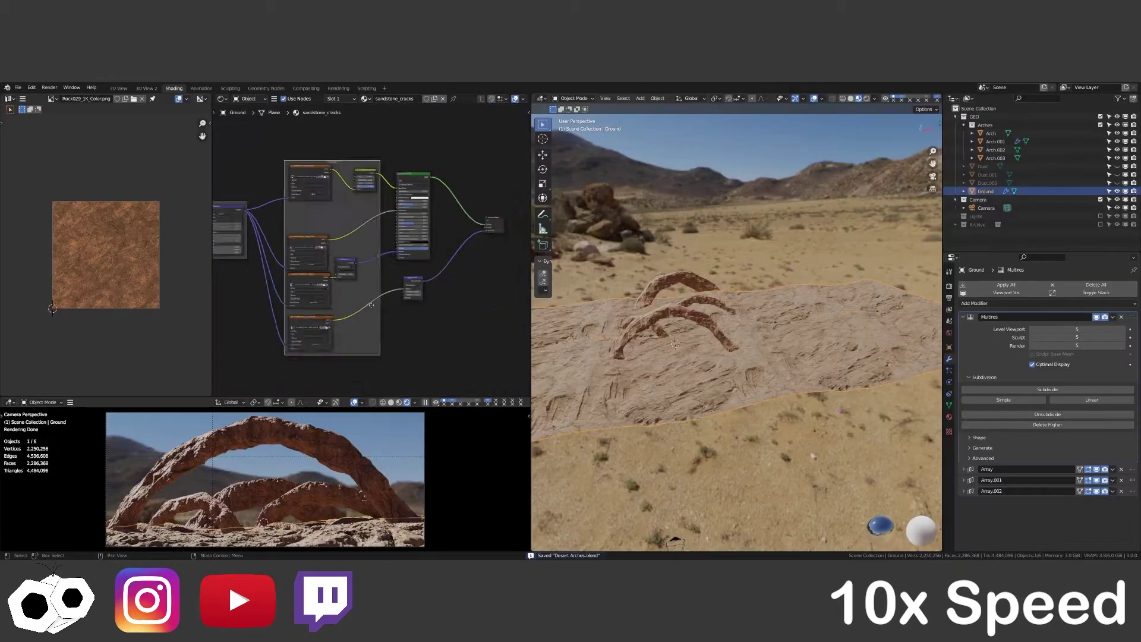
scroll(1007, 428, "down", 5)
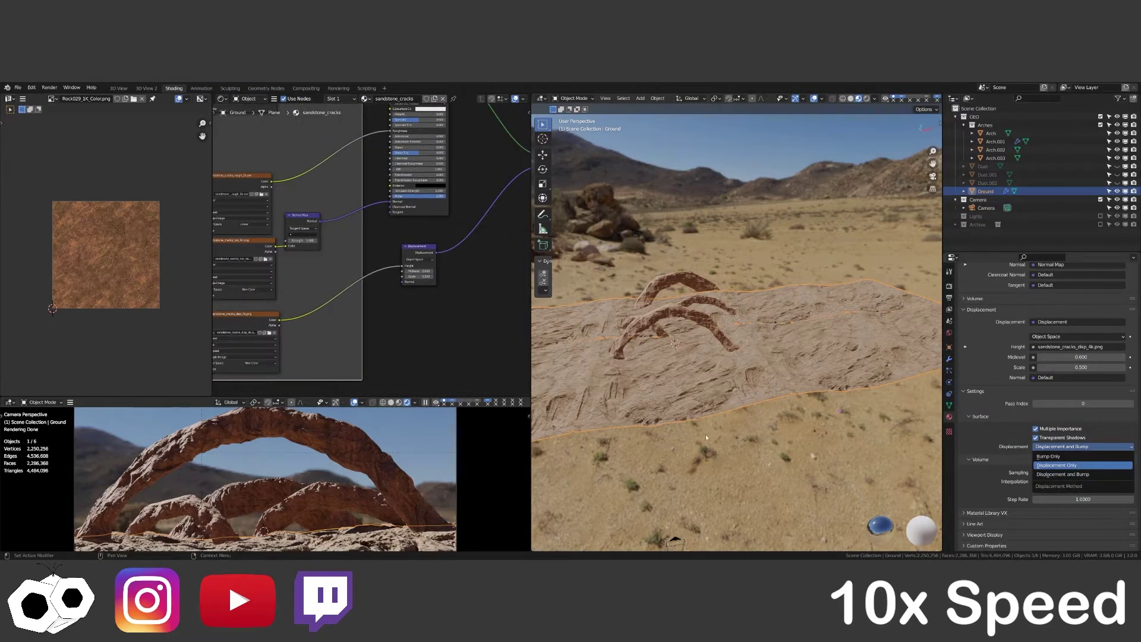
scroll(380, 265, "down", 4)
Choose the Rock material for the ground instead of sandstone_cracks and save.
left_click(365, 98)
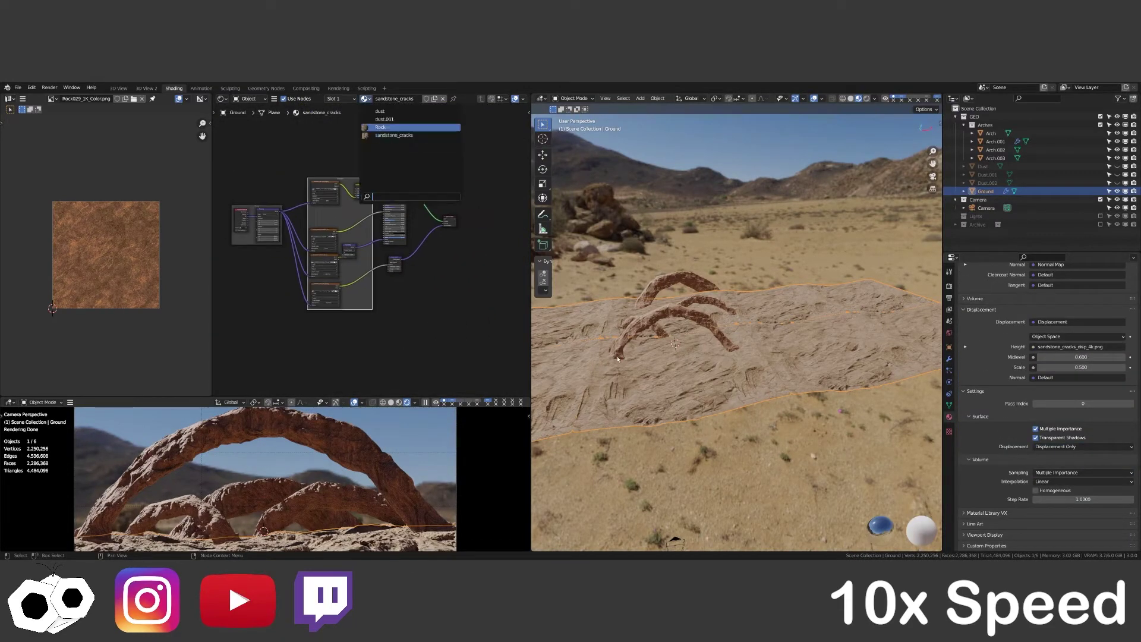
scroll(618, 358, "up", 3)
scroll(619, 358, "up", 4)
key("ctrl+s")
key("ctrl+space")
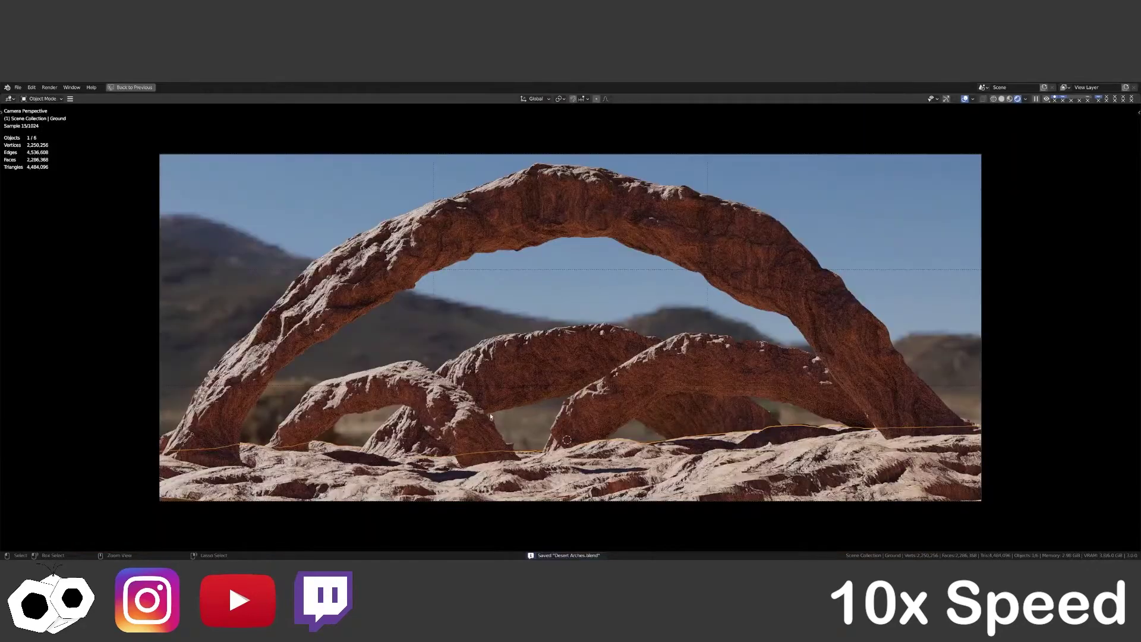
key("ctrl+space")
Check the Multires modifier and camera render, then touch up the ground's sculpt.
left_click(949, 359)
key("ctrl+space")
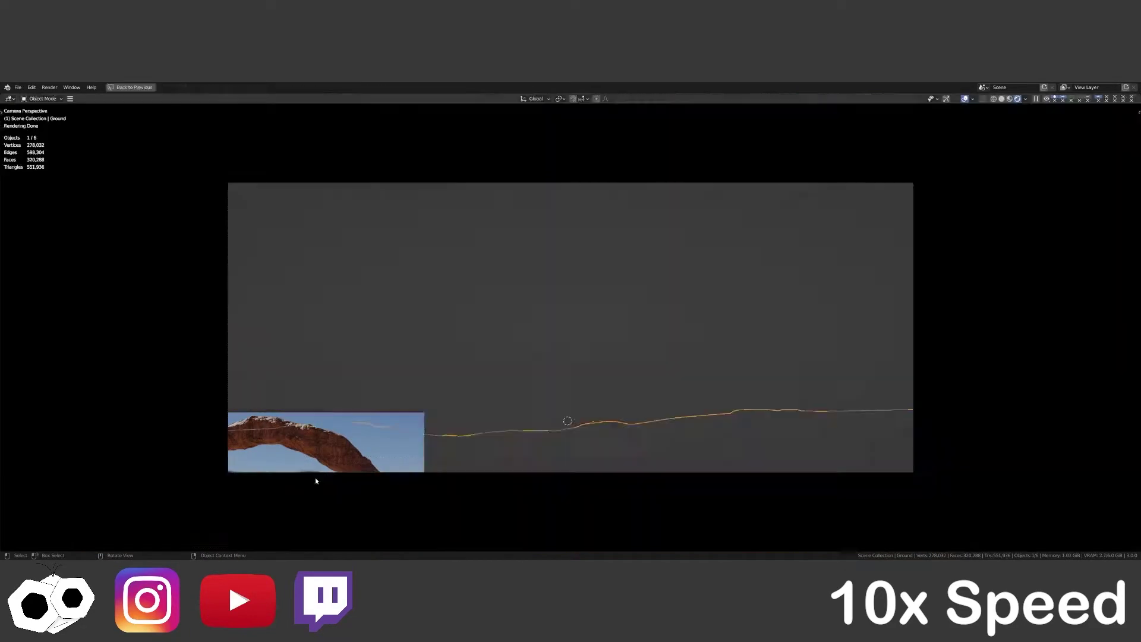
key("ctrl+space")
key("ctrl+Tab")
mouse_move(752, 304)
middle_mouse_down()
mouse_move(757, 452)
mouse_move(812, 355)
middle_mouse_up()
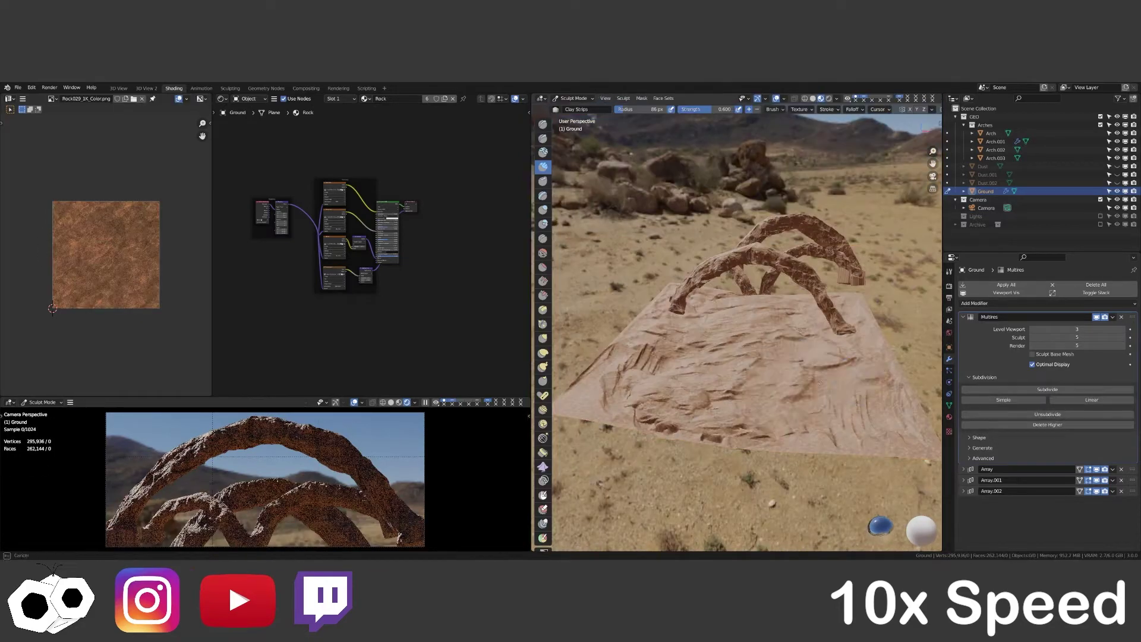
key("ctrl+space")
key("ctrl+space")
Move the dust volume box along the Y axis.
key("ctrl+Tab")
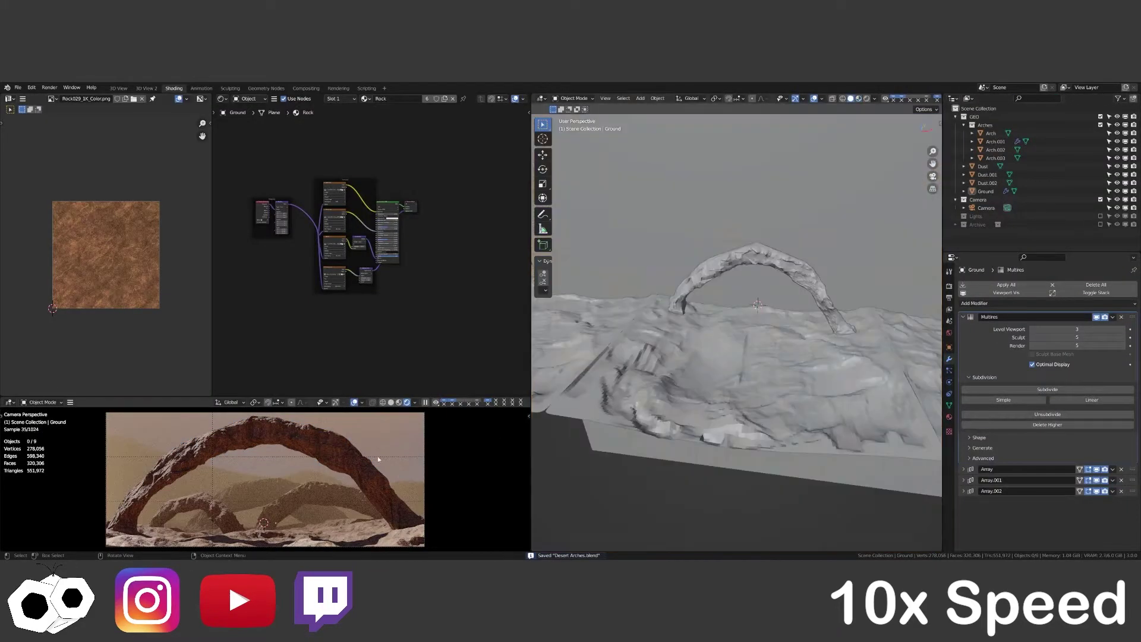
key("ctrl+s")
key("ctrl+space")
key("ctrl+space")
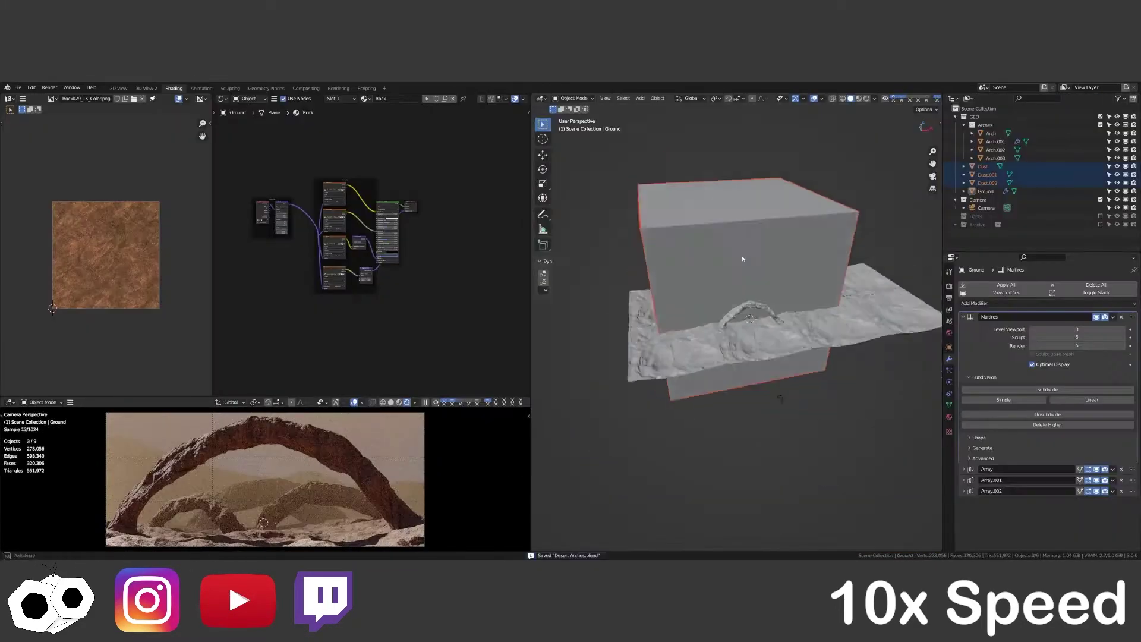
middle_click_drag(743, 297, 811, 299)
key("g")
key("y")
scroll(357, 214, "up", 5)
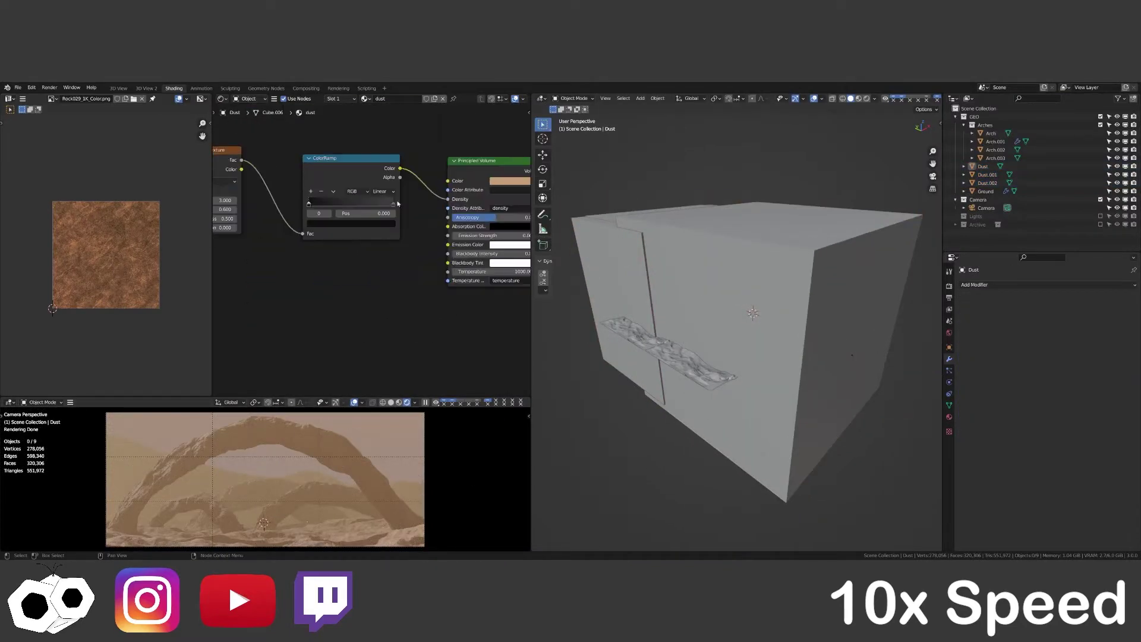
left_click(626, 370)
Enable denoising, run an F12 test render, then put the Arch in Edit Mode.
key("z")
key("ctrl+s")
key("z")
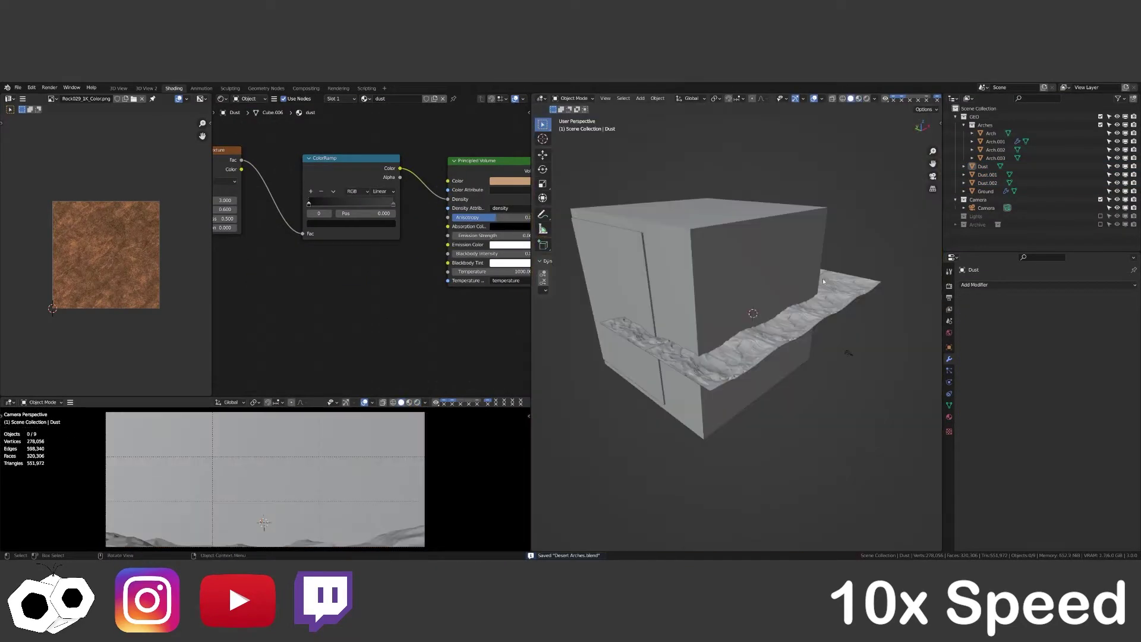
left_click(949, 286)
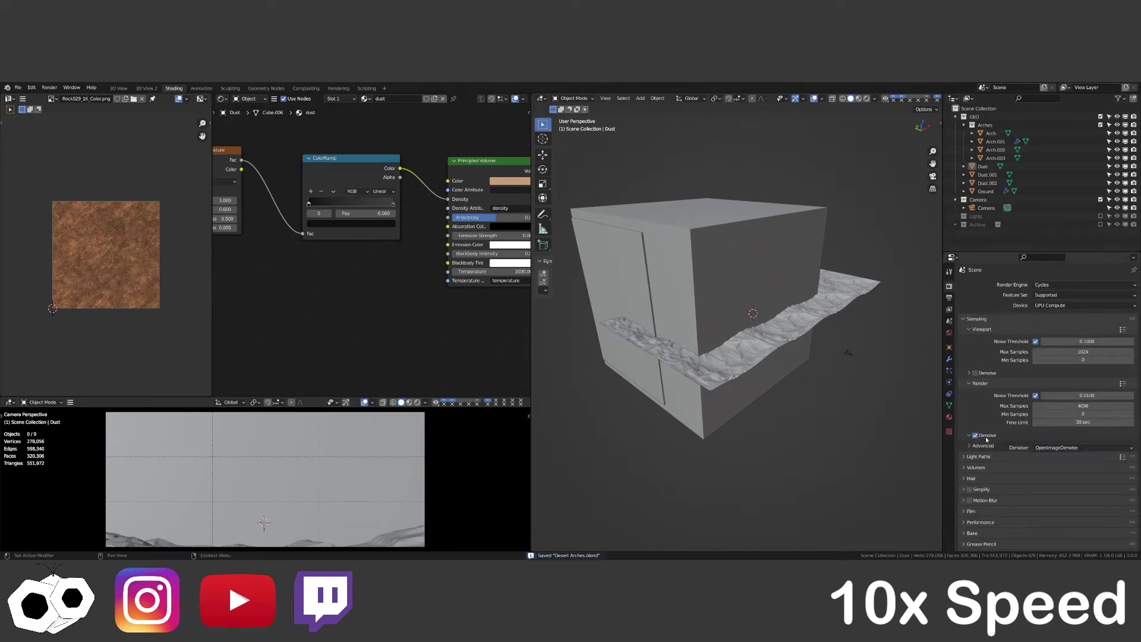
key("F12")
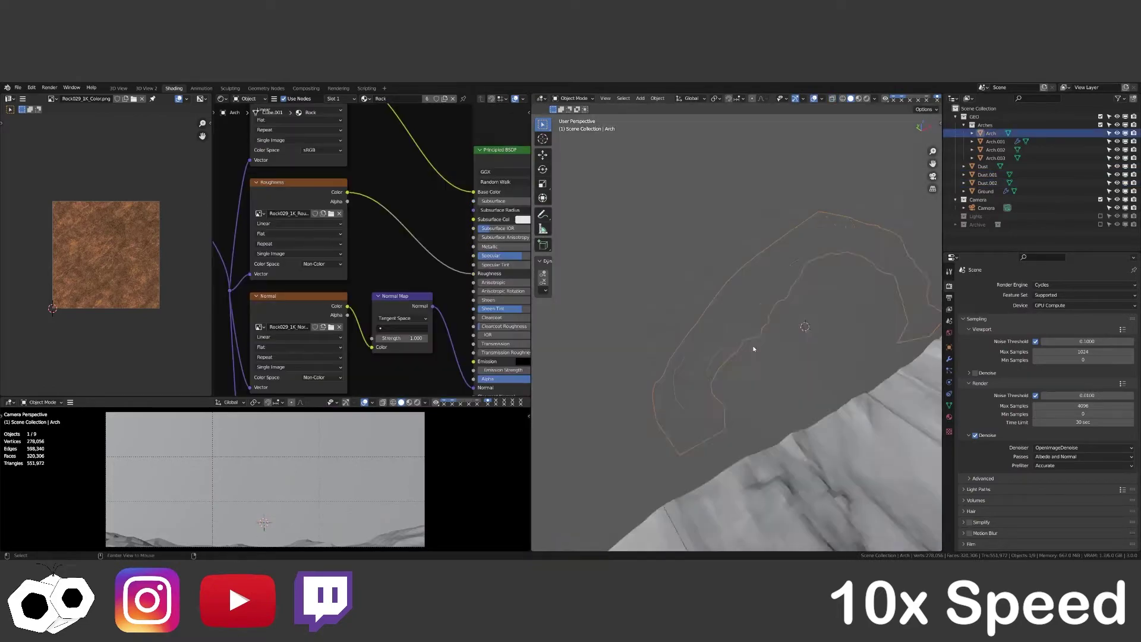
middle_click_drag(754, 349, 713, 333)
key("Tab")
Save the blend file and inspect the arch's camera view and modifier settings.
right_click(684, 295)
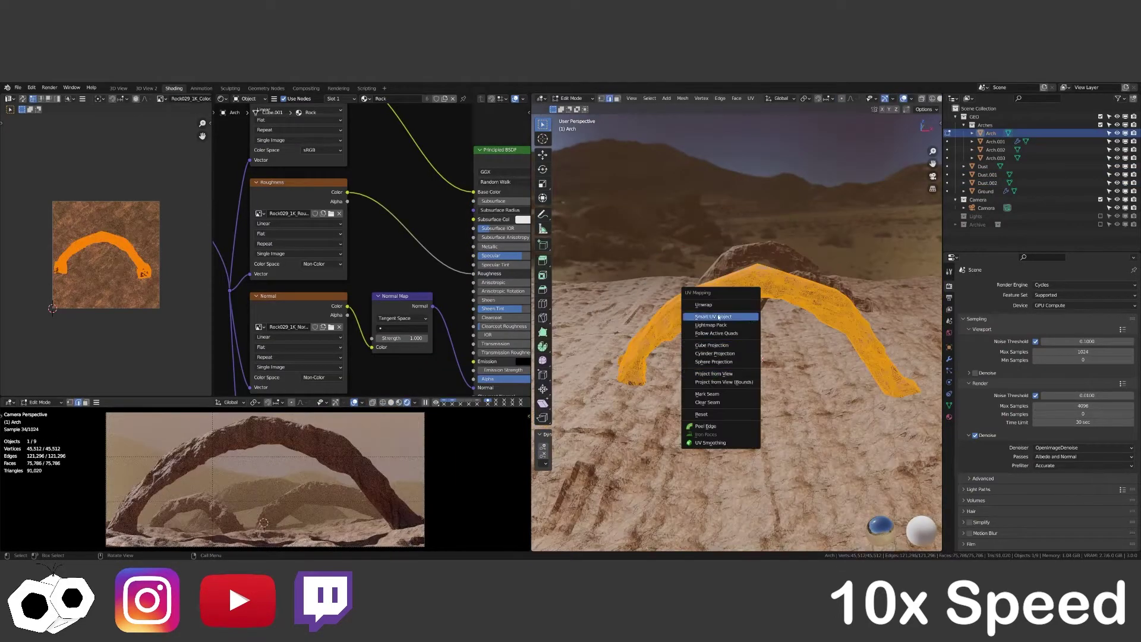
key("Tab")
key("ctrl+s")
key("ctrl+space")
key("ctrl+space")
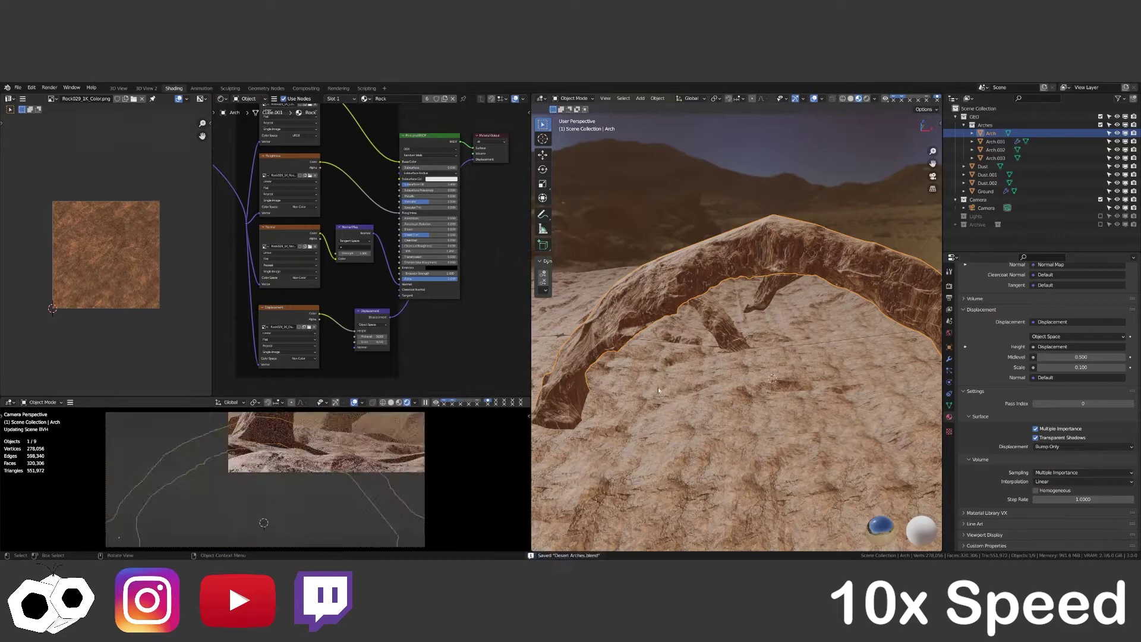
middle_click_drag(658, 387, 773, 357)
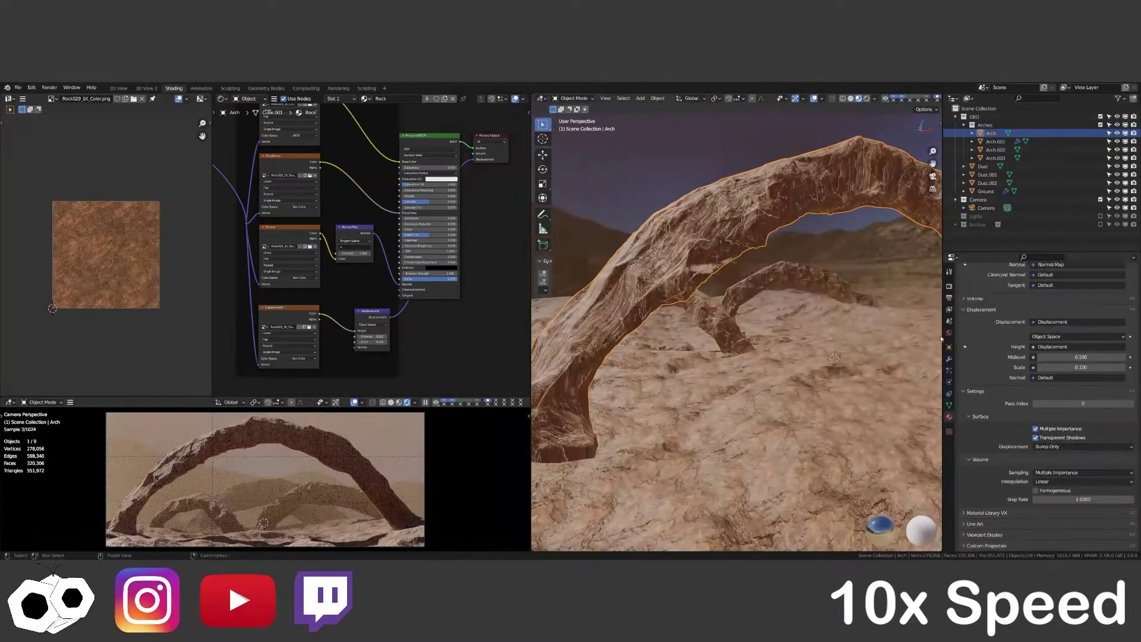
left_click(949, 358)
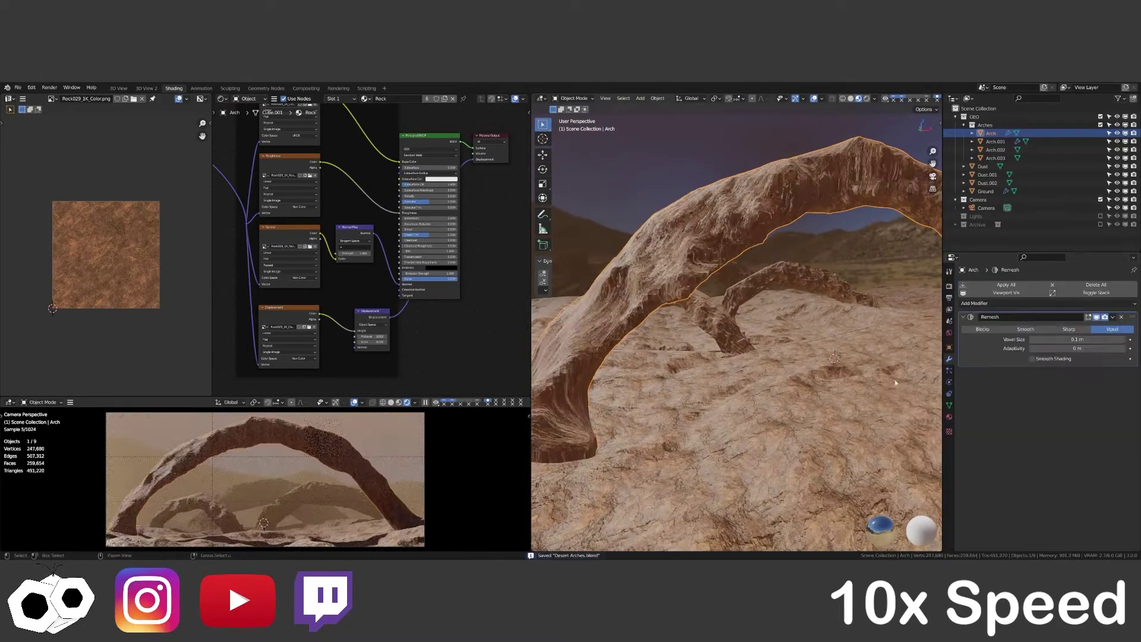
In Edit Mode, re-project the arch's UVs with Sphere Projection, then a standard Unwrap.
key("Tab")
middle_click_drag(743, 268, 797, 308)
key("r")
left_click(129, 282)
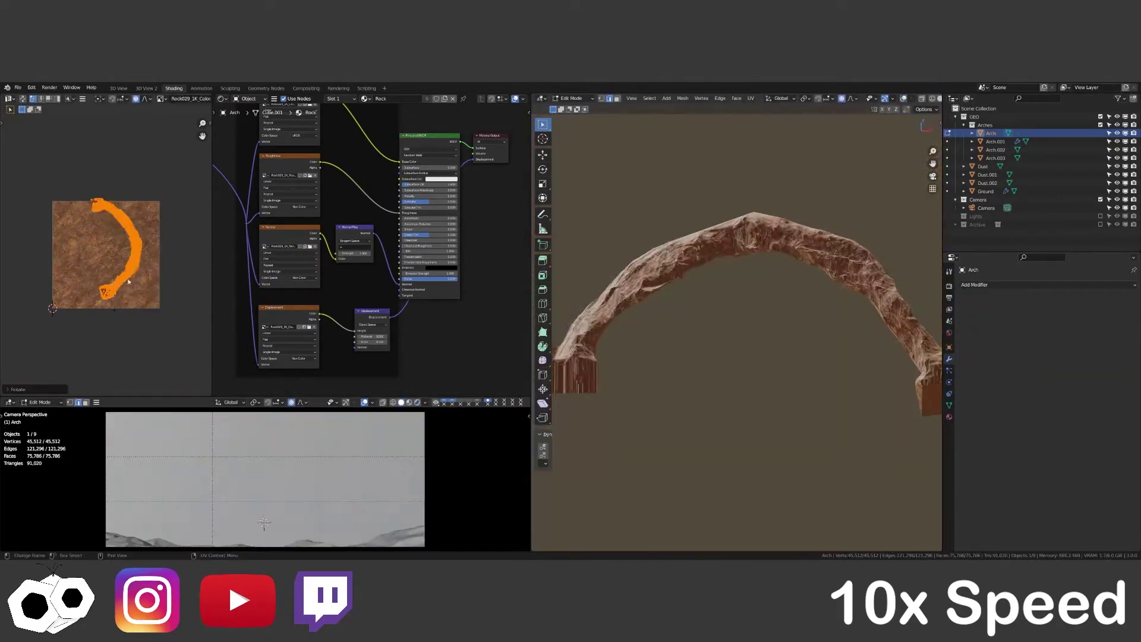
key("Tab")
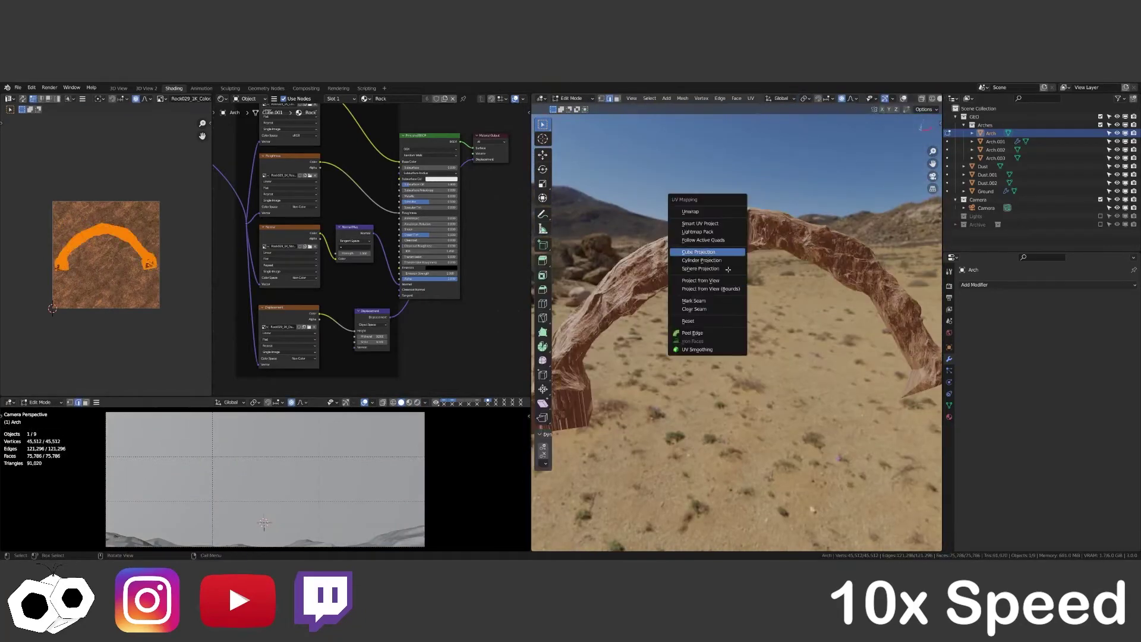
left_click(728, 270)
key("u")
left_click(609, 304)
key("u")
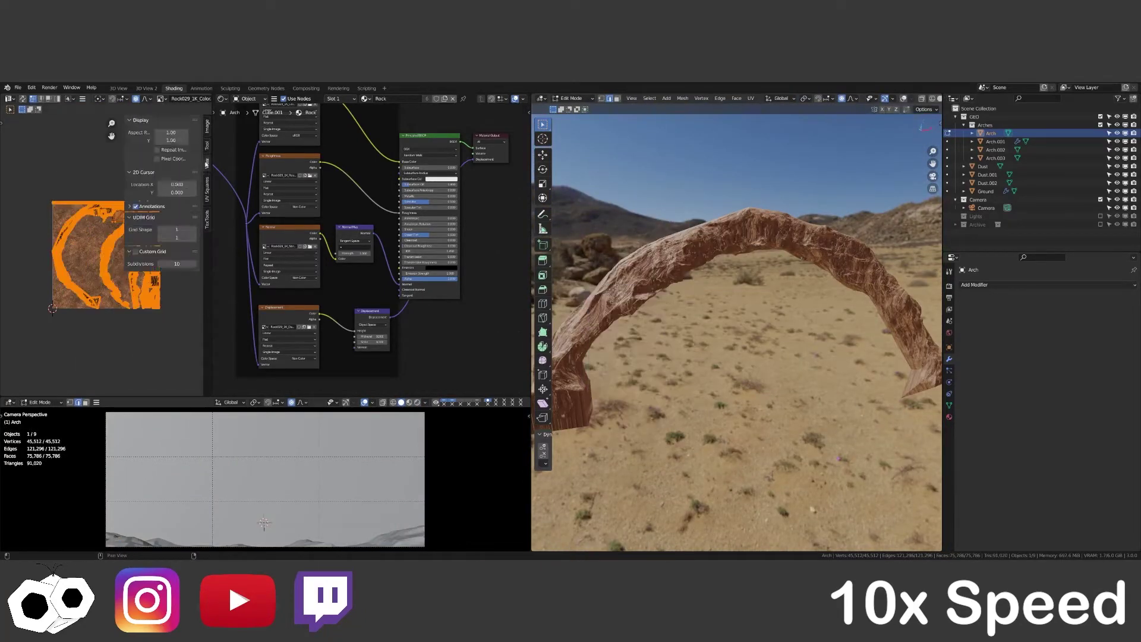
Straighten the UV islands into squares, resize all UVs, and save the blend file.
left_click(158, 238)
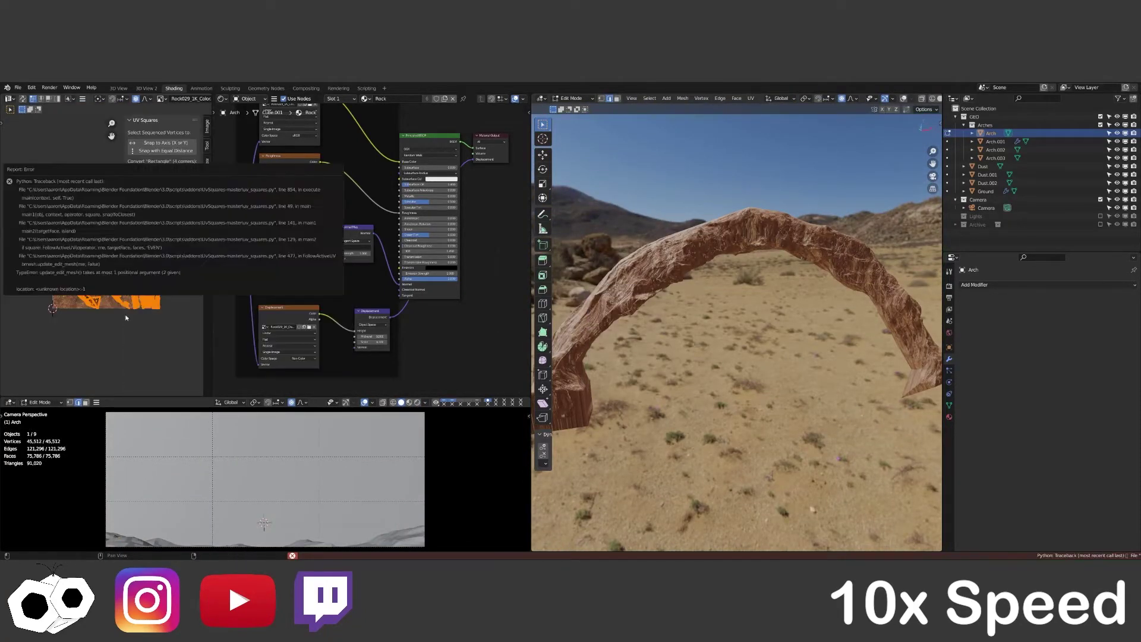
key("n")
key("a")
scroll(107, 294, "down", 2)
key("r")
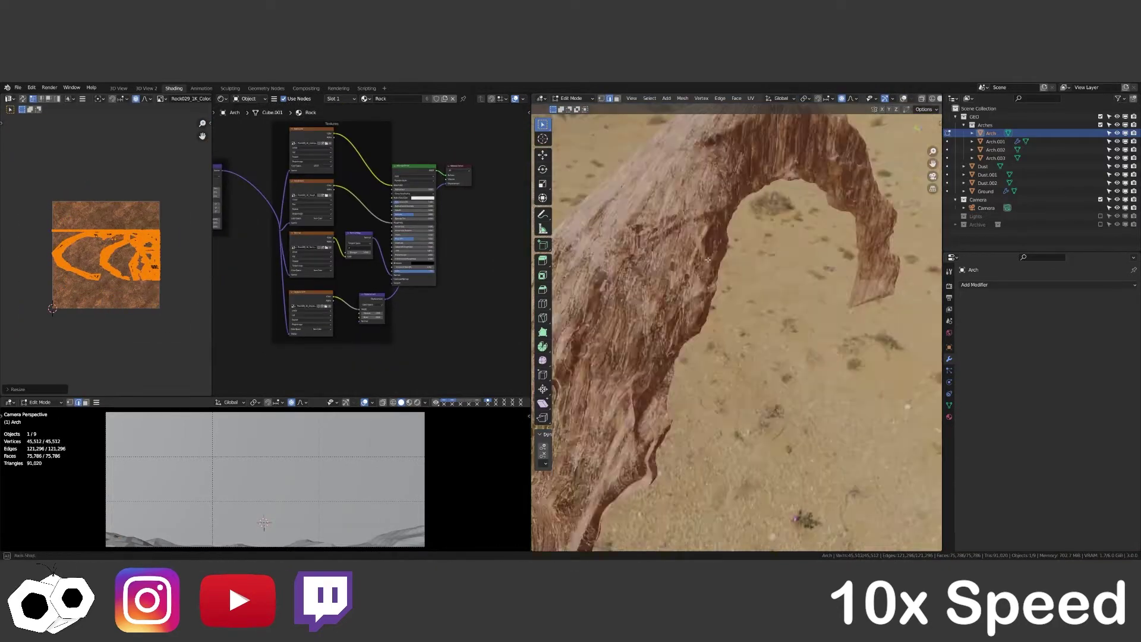
key("Tab")
key("ctrl+s")
left_click(417, 402)
Adjust a colour stop on the Dust.002 volume's ramp, then select an arch.
middle_click_drag(737, 357, 702, 309)
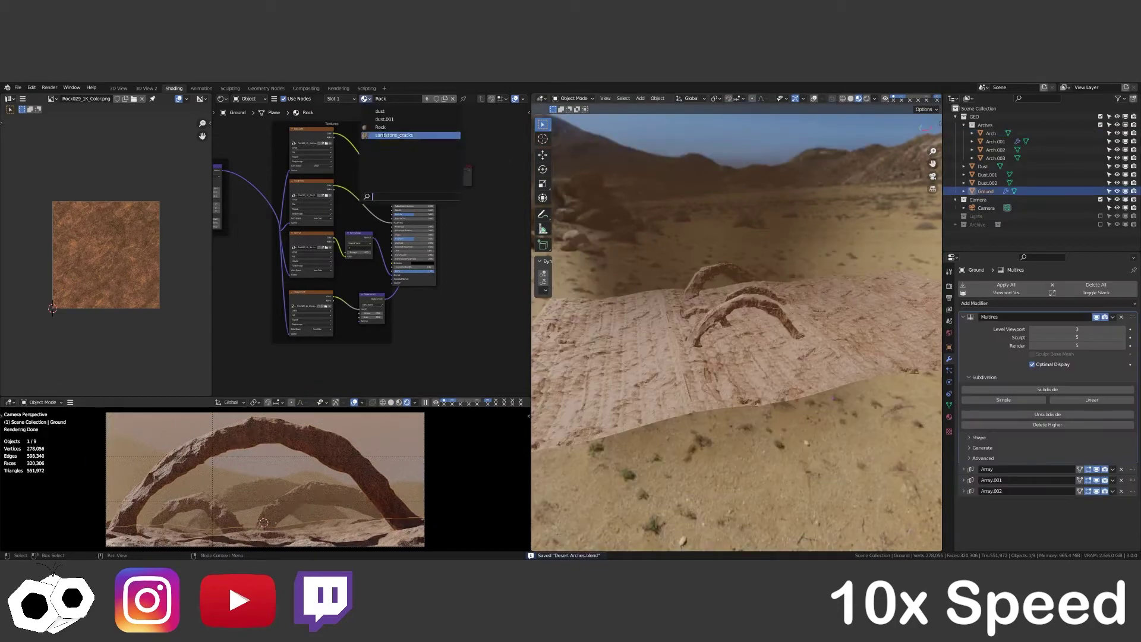
left_click(674, 255)
scroll(415, 159, "up", 3)
left_click(333, 267)
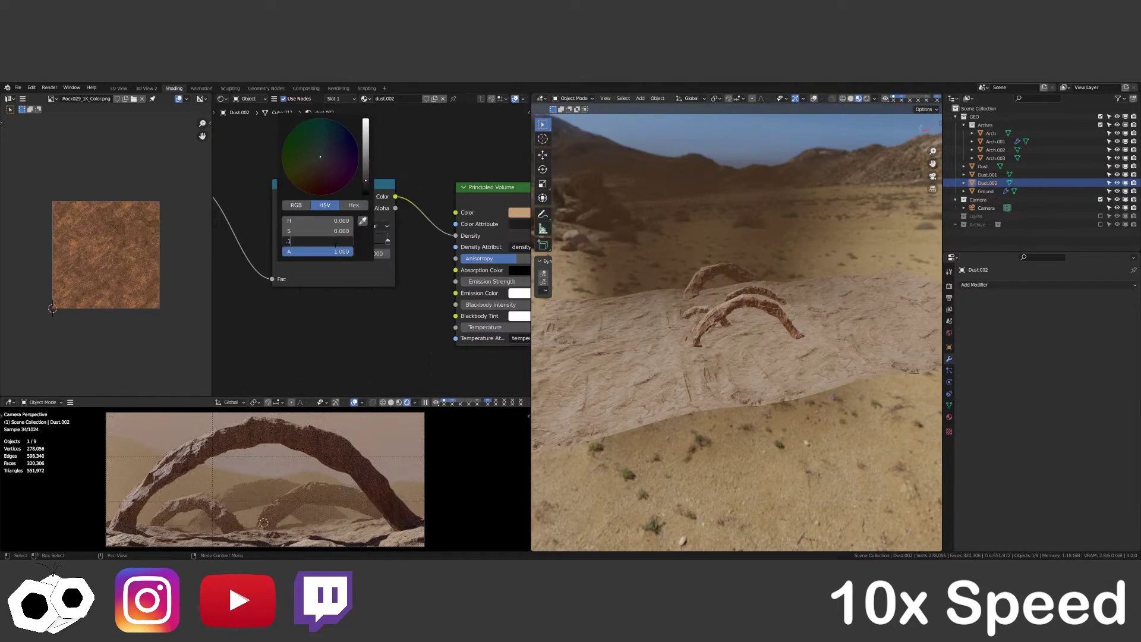
middle_click_drag(713, 297, 738, 318)
left_click(738, 318)
Duplicate the arch into Arch.008, rotating it and moving it along Z.
key("shift+d")
left_click(743, 262)
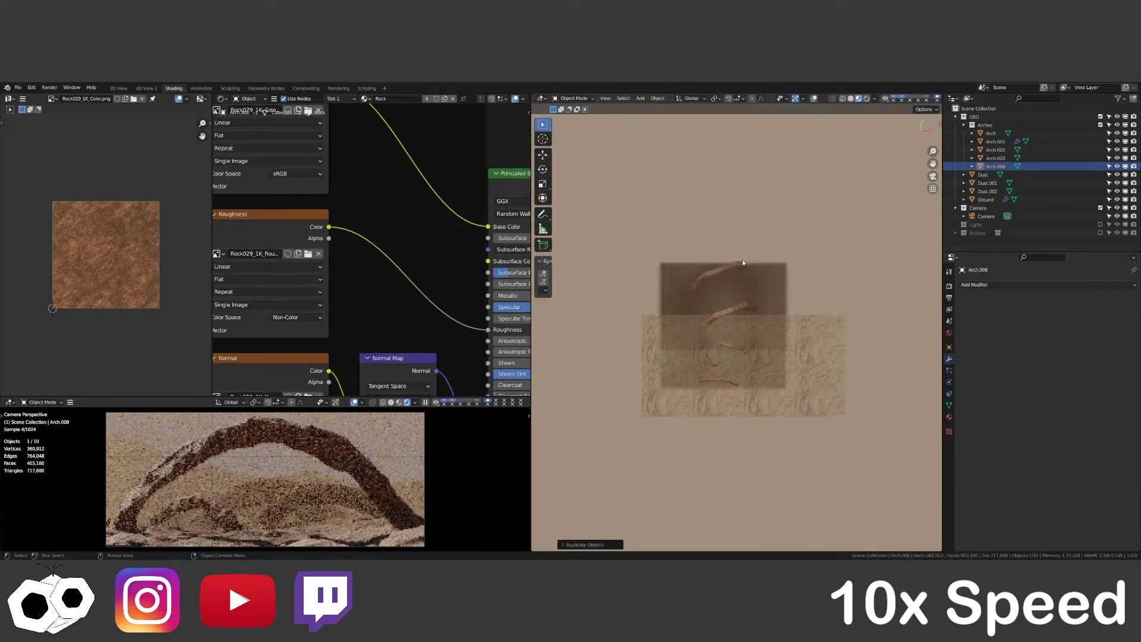
key("r")
key("r")
key("g")
key("z")
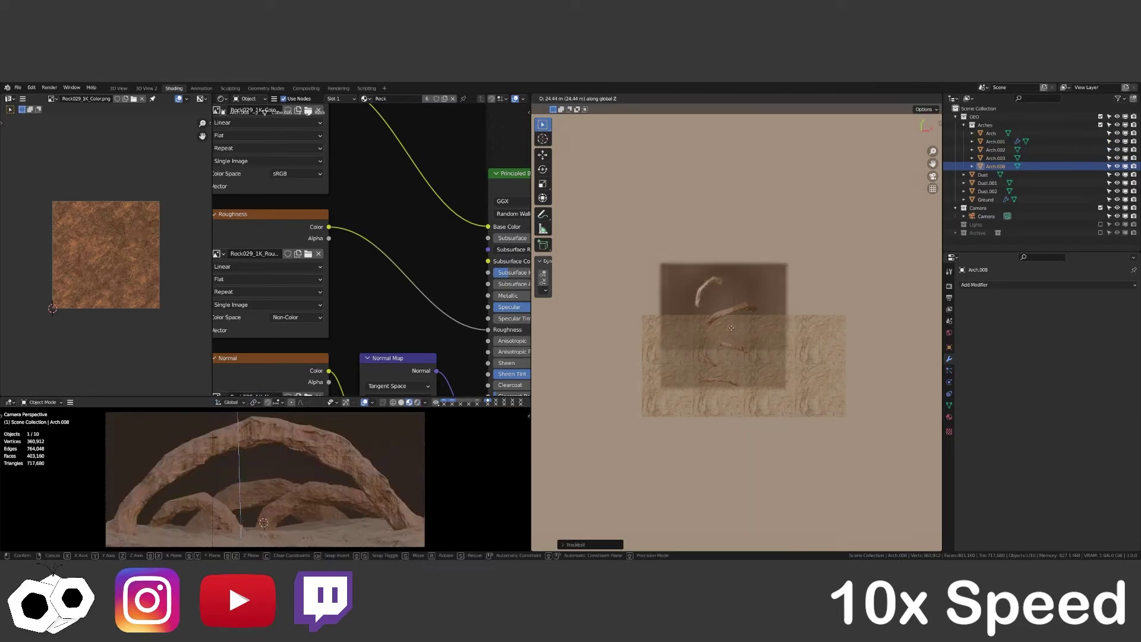
left_click(738, 317)
scroll(738, 317, "up", 5)
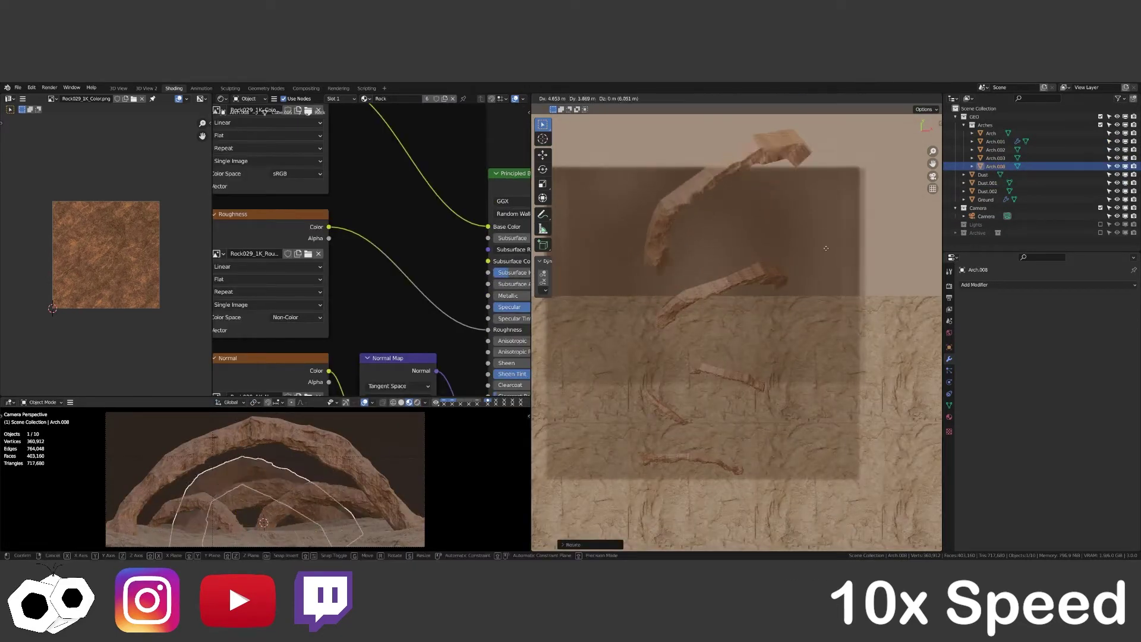
left_click(709, 140)
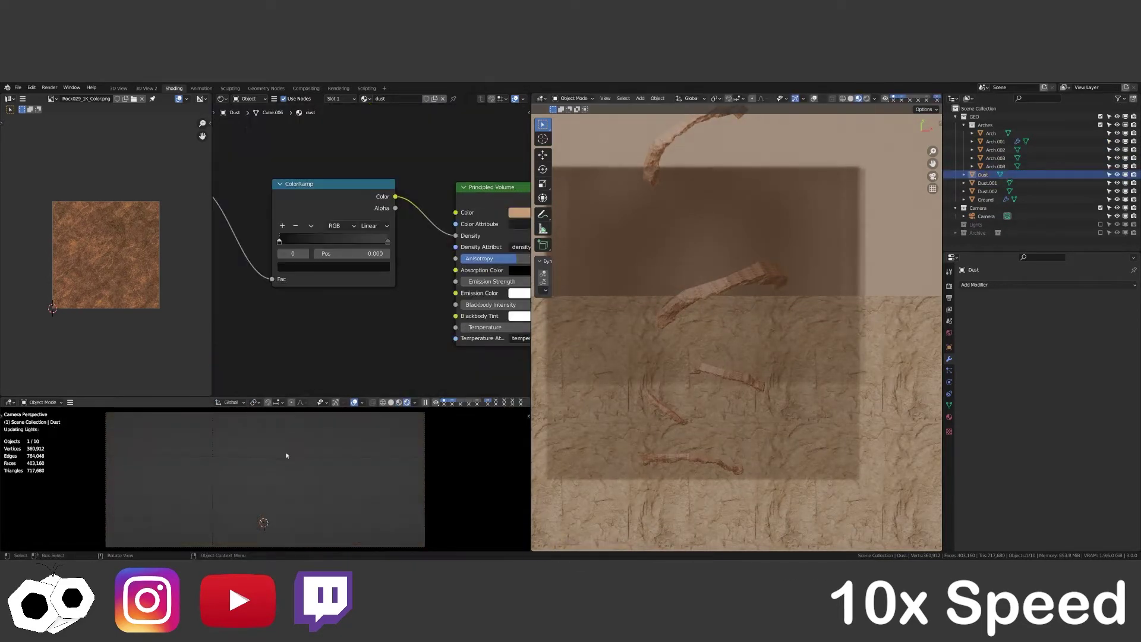
Duplicate and place Arch.009, then cancel and delete an extra third copy.
key("shift+d")
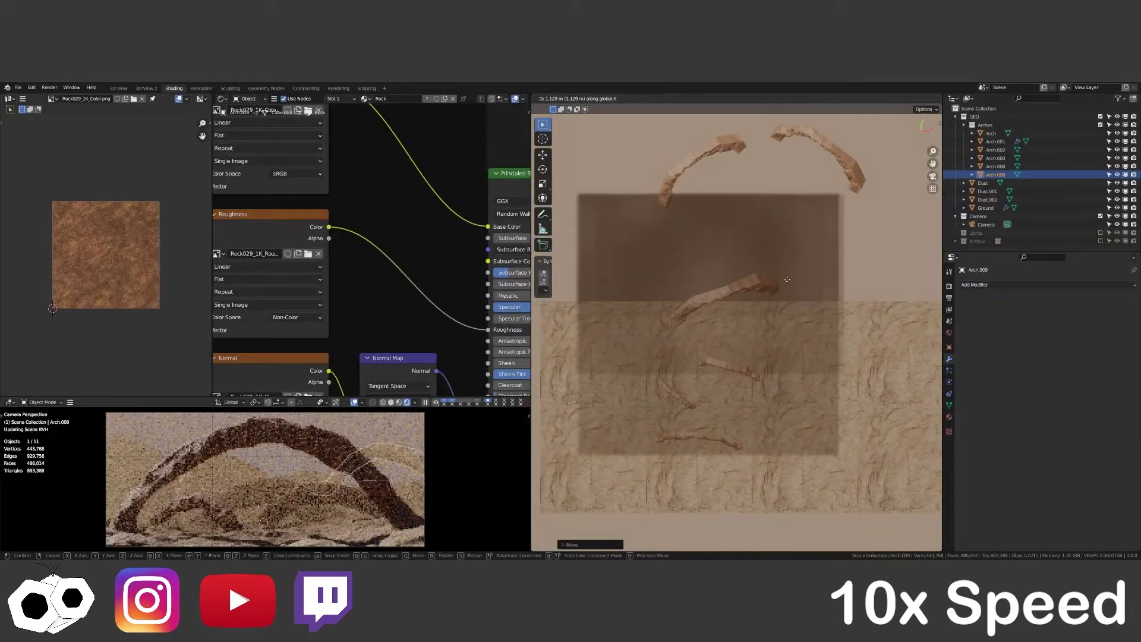
left_click(787, 280)
scroll(787, 280, "down", 3)
key("shift+d")
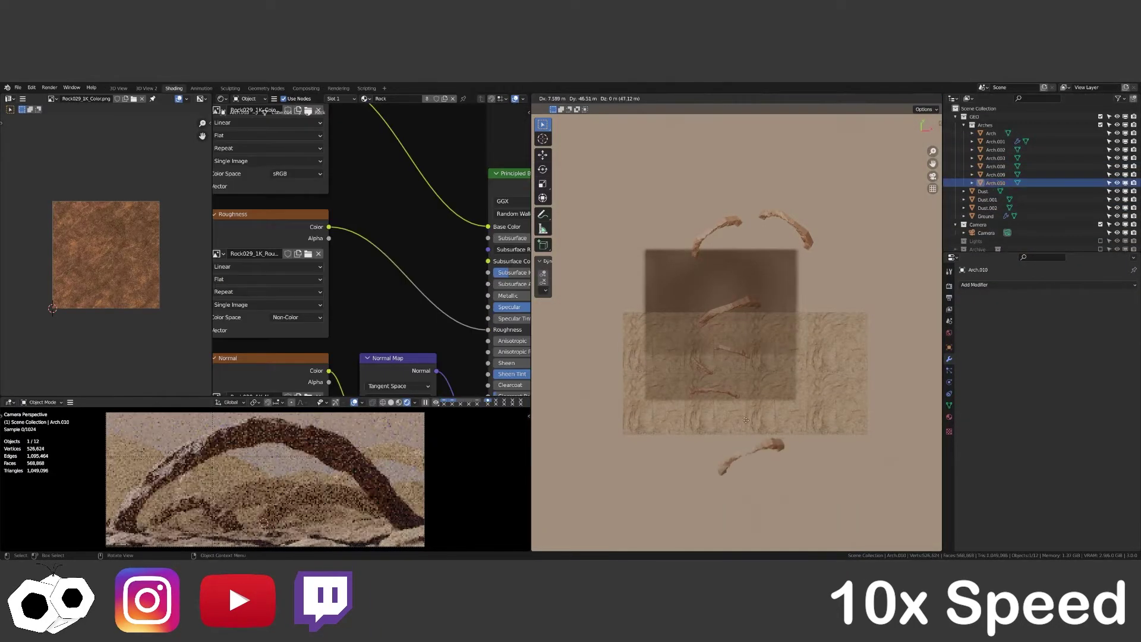
key("x")
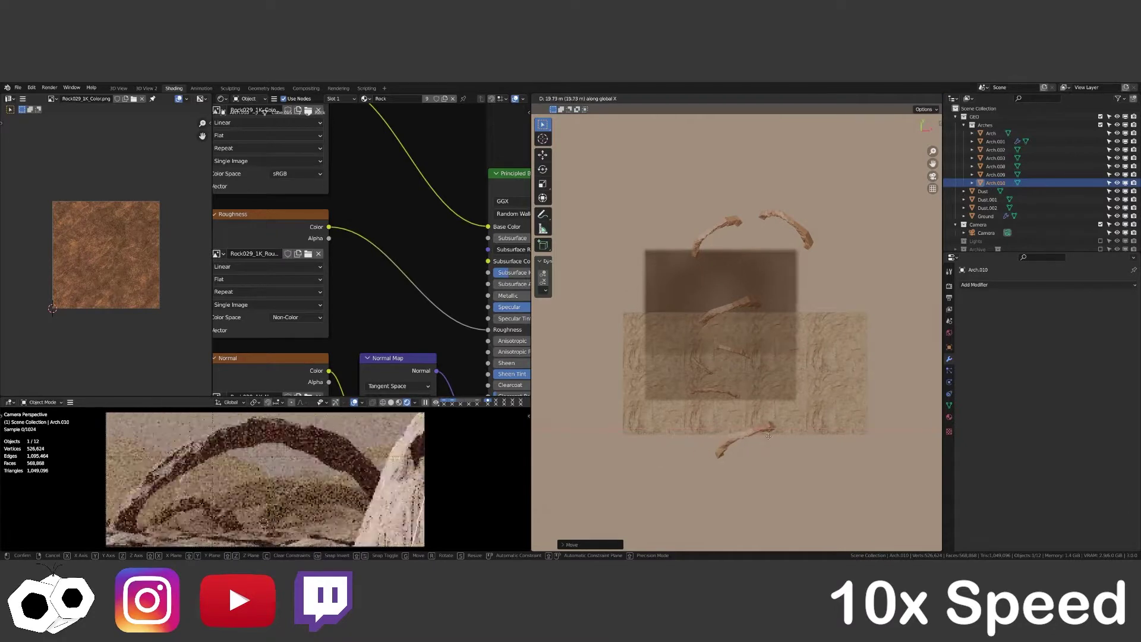
right_click(768, 436)
key("Delete")
left_click(986, 216)
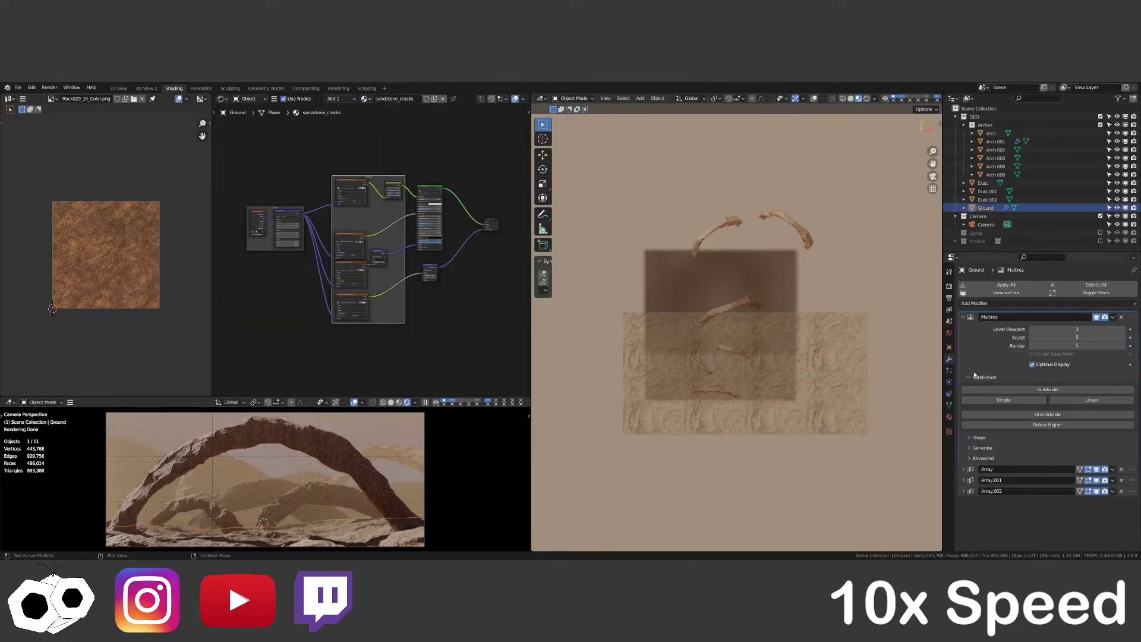
Give the ground a new material and load its texture maps with Ctrl+Shift+T.
left_click(949, 416)
key("ctrl+s")
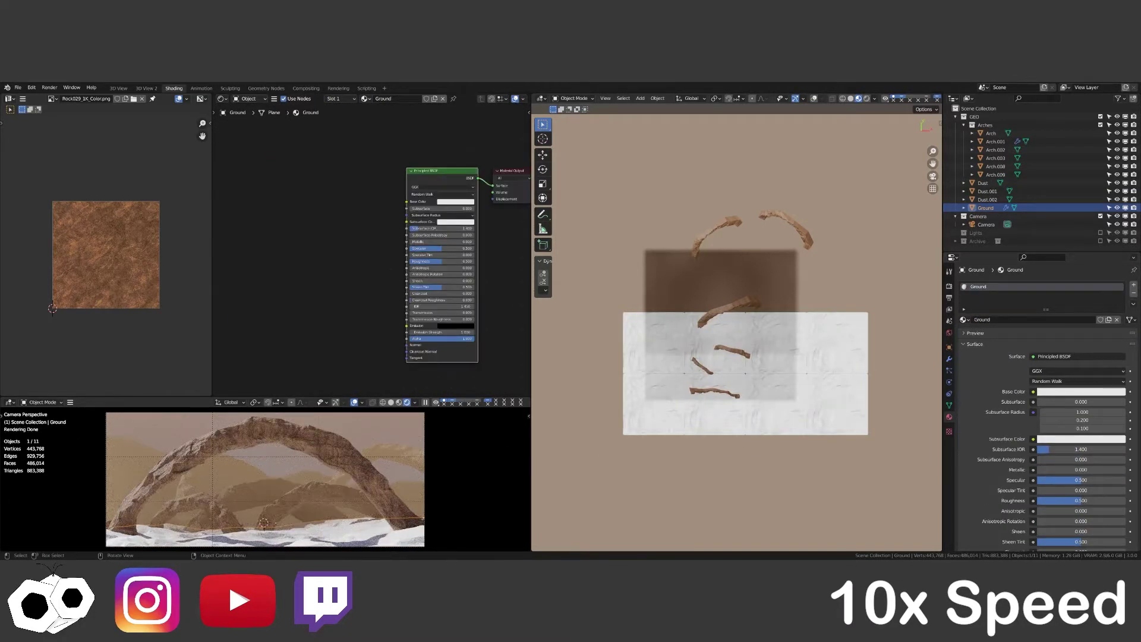
key("ctrl+shift+t")
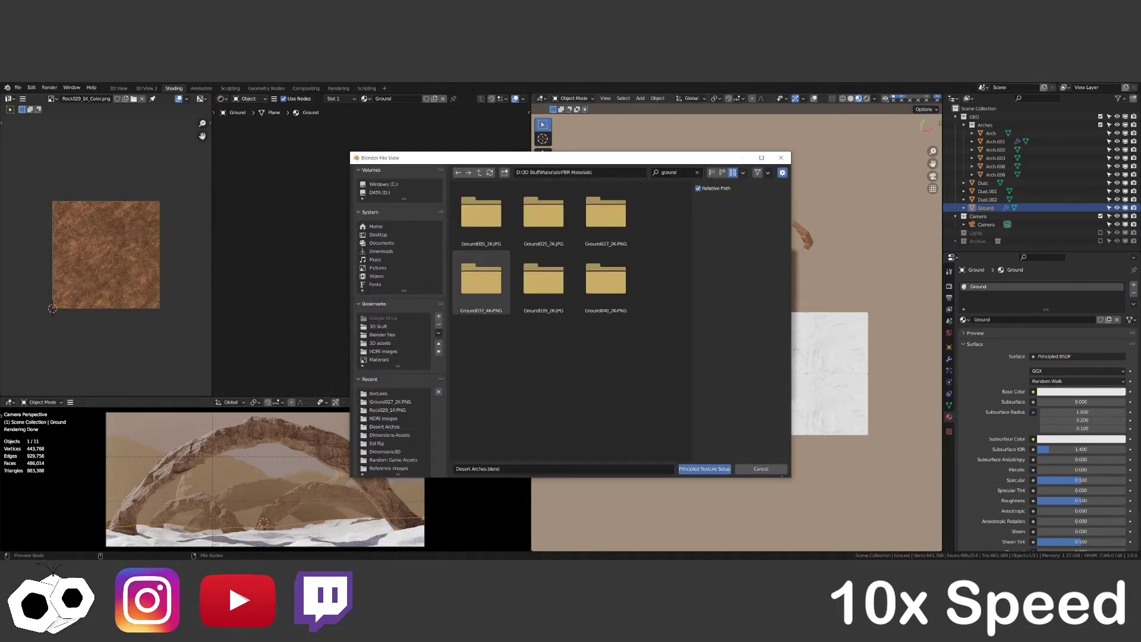
key("Return")
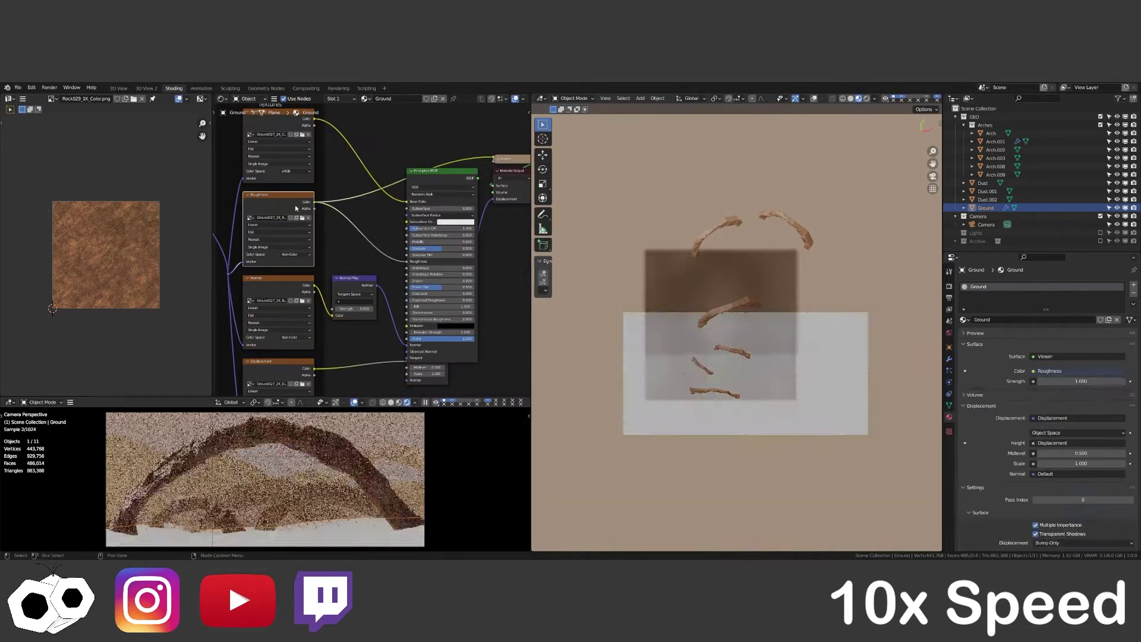
Add a ColorRamp after the ground colour image and connect it to Roughness.
middle_click_drag(731, 506, 763, 431)
type("co")
key("Return")
left_click(359, 238)
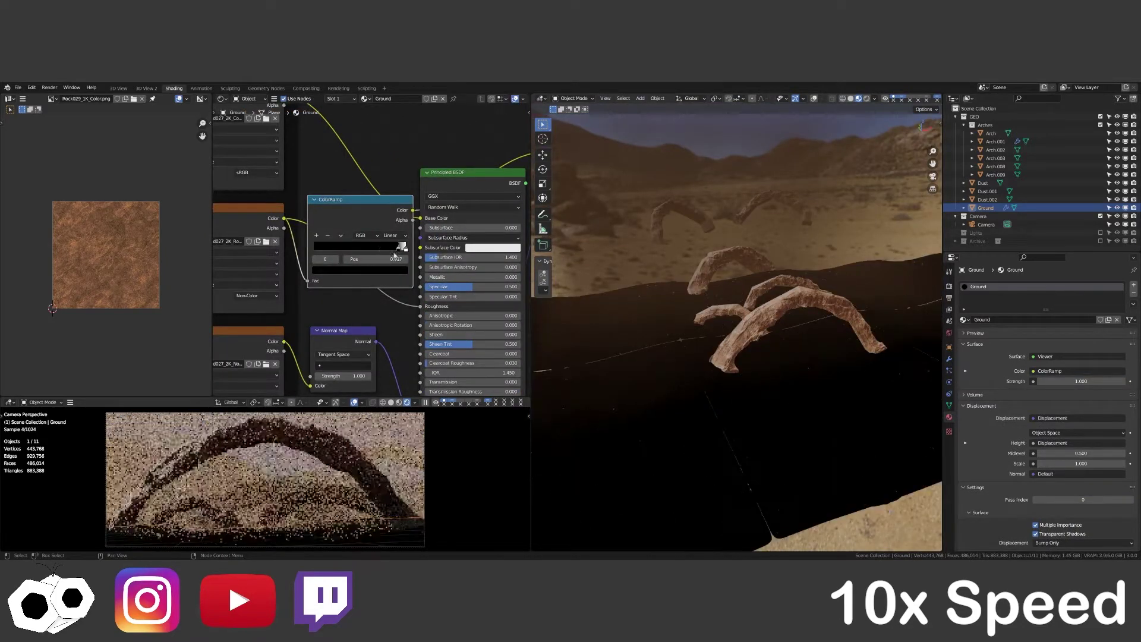
left_click(359, 270)
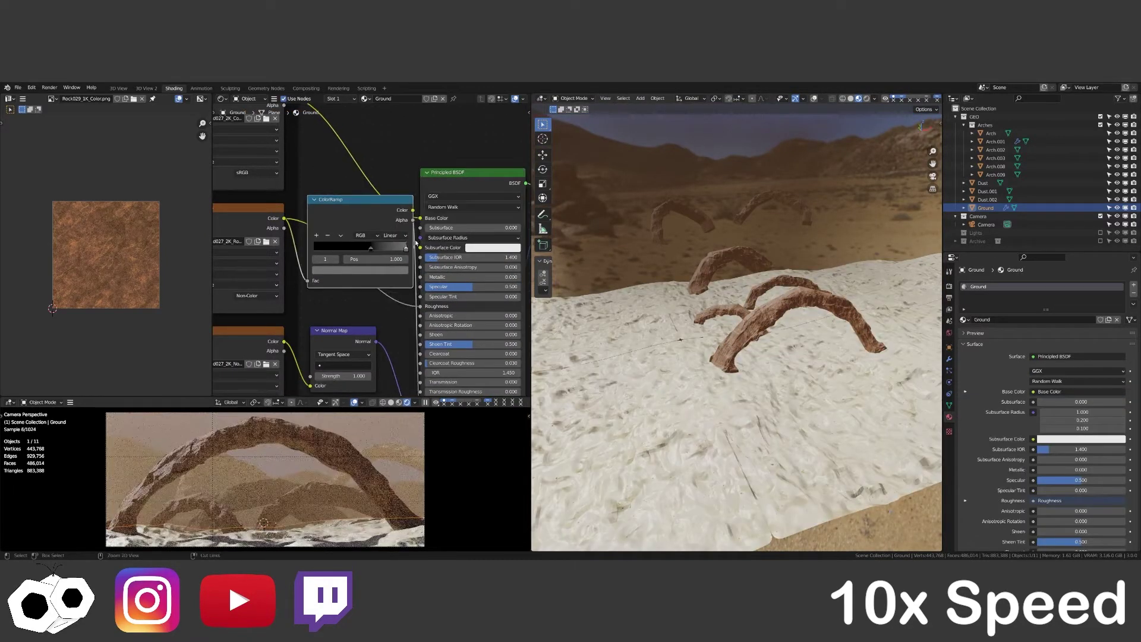
left_click_drag(410, 218, 421, 306)
key("Home")
left_click(724, 379)
key("ctrl+space")
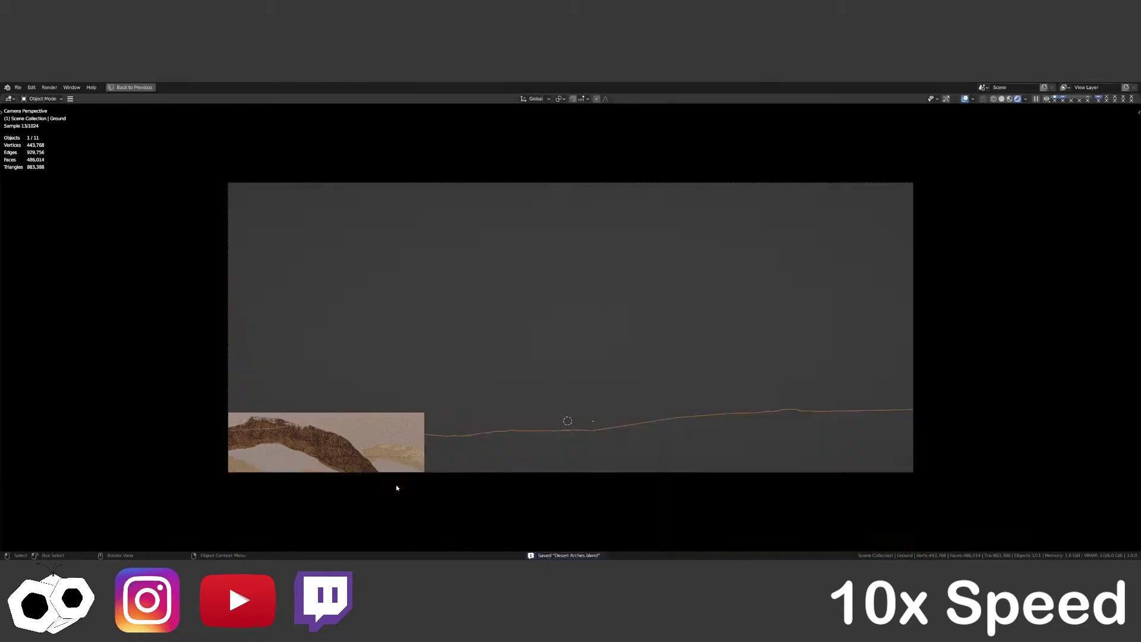
key("ctrl+space")
Remove the Hue Saturation Value node, save, and hide the Dust and Ground objects.
left_click(985, 207)
scroll(393, 185, "up", 5)
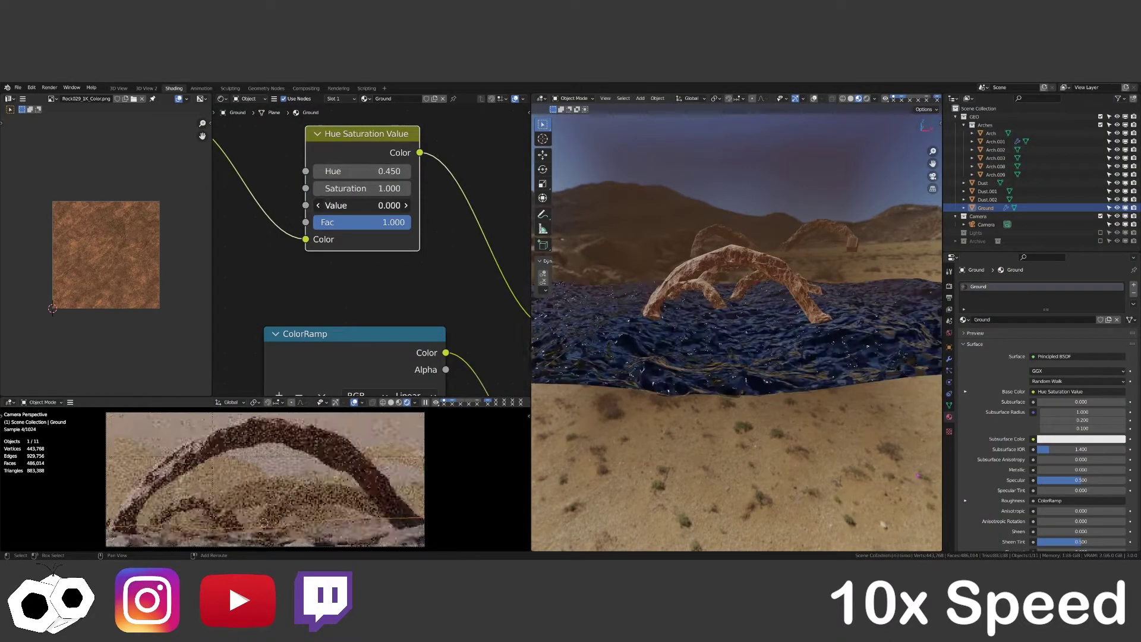
key("ctrl+x")
scroll(352, 319, "down", 5)
key("ctrl+s")
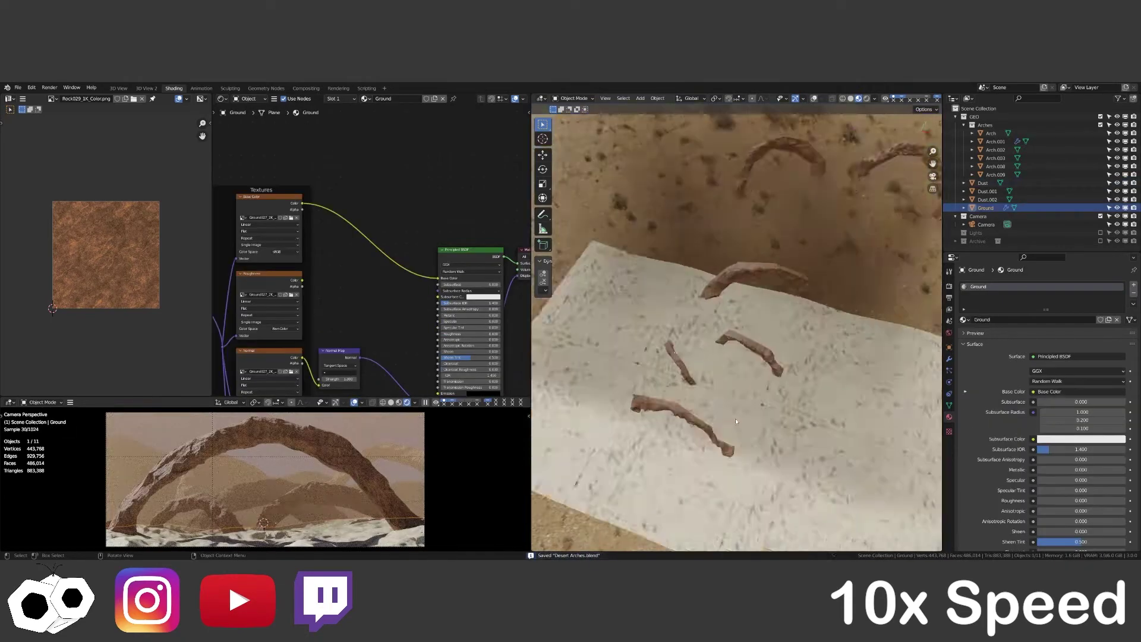
middle_click_drag(737, 327, 773, 297)
left_click_drag(1118, 182, 1117, 208)
Add a new plane, scale it up and move it into position.
left_click(973, 142, "shift")
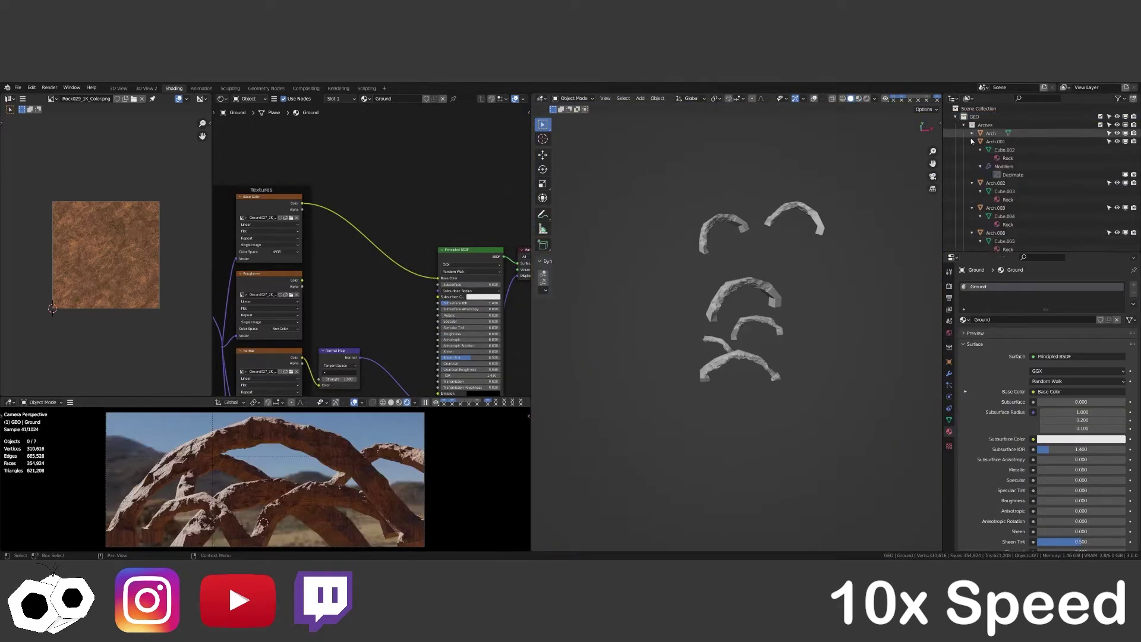
key("shift+a")
middle_click_drag(737, 356, 737, 297)
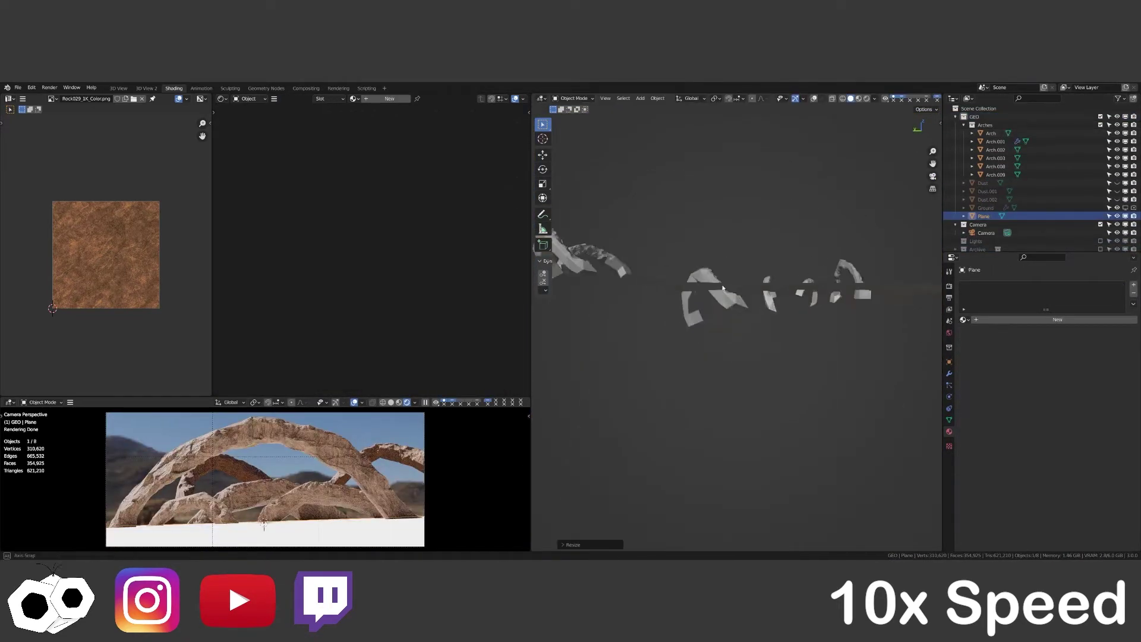
key("s")
key("g")
left_click(645, 281)
middle_click_drag(761, 339, 762, 297)
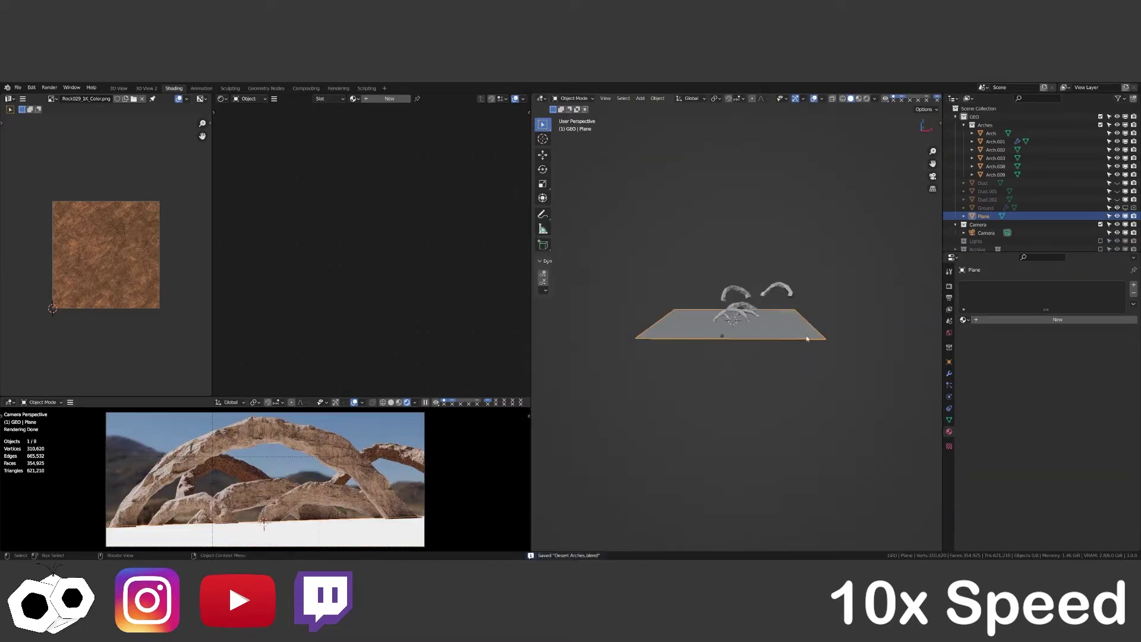
Add an Ocean modifier to the plane and raise its wave scale and choppiness.
left_click(950, 374)
left_click(1046, 303)
left_click(1106, 369)
key("s")
left_click(820, 363)
scroll(862, 369, "up", 4)
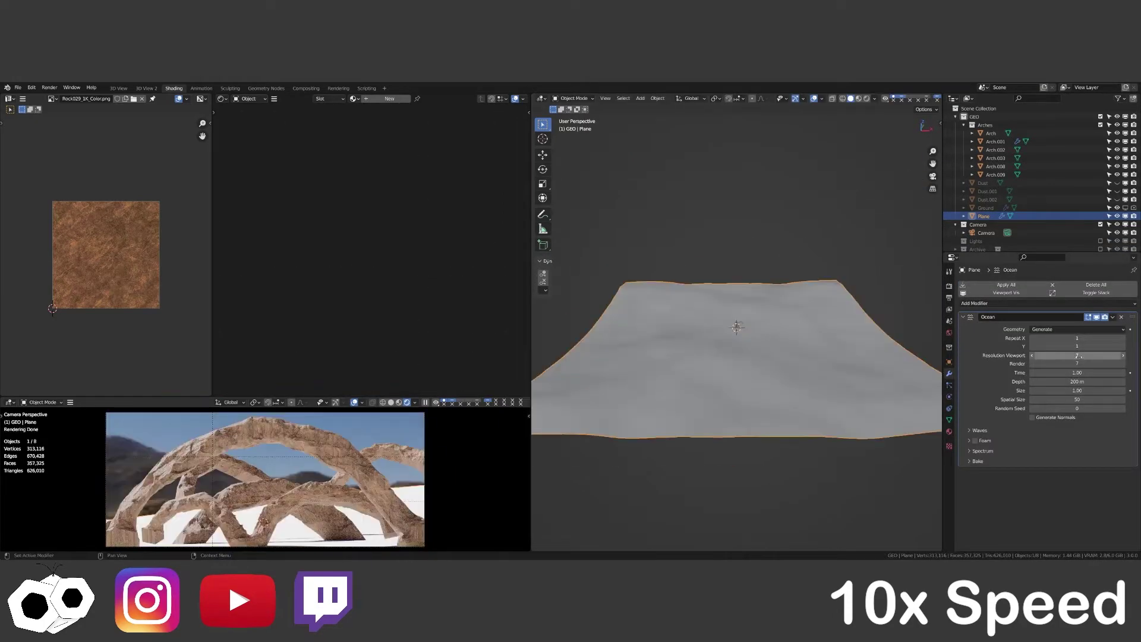
left_click(980, 430)
left_click_drag(1064, 443, 1088, 442)
mouse_move(1065, 451)
left_mouse_down()
mouse_move(1088, 460)
mouse_move(1046, 451)
left_mouse_up()
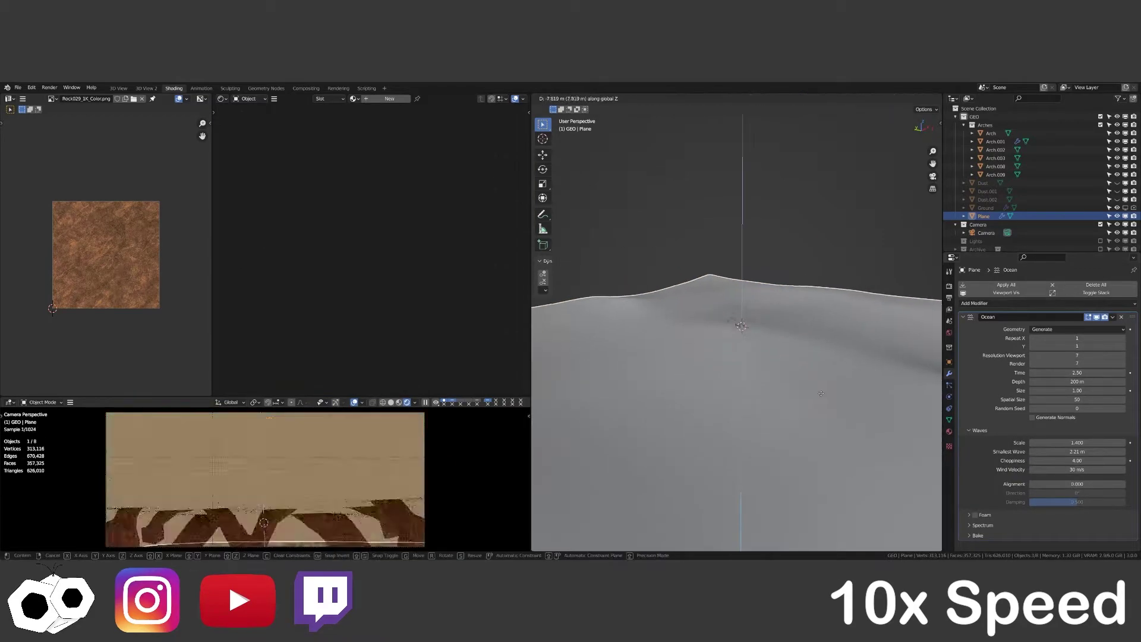
key("ctrl+space")
key("ctrl+space")
Turn off the Ground's Array modifier in the viewport and check the camera render.
left_click(986, 207)
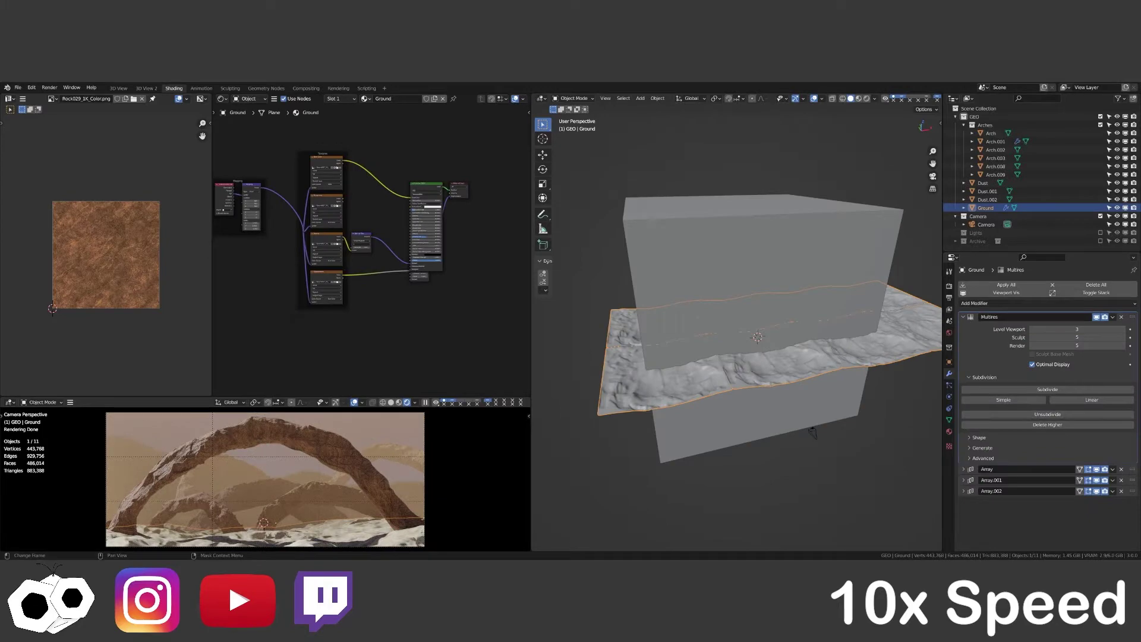
key("ctrl+space")
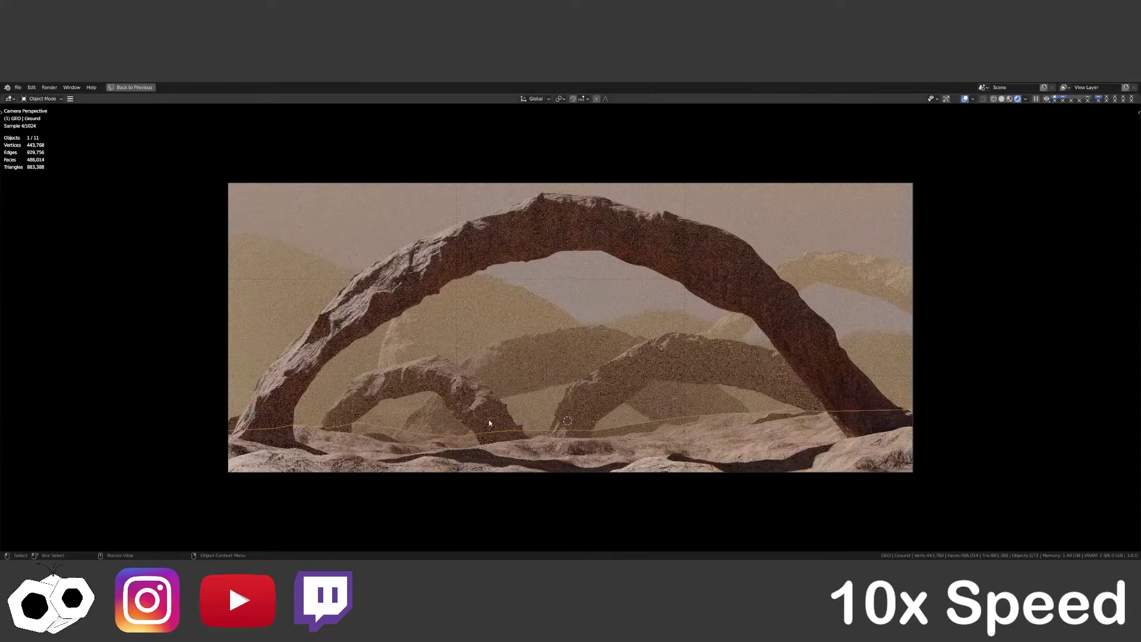
key("ctrl+space")
middle_click_drag(683, 380, 785, 404)
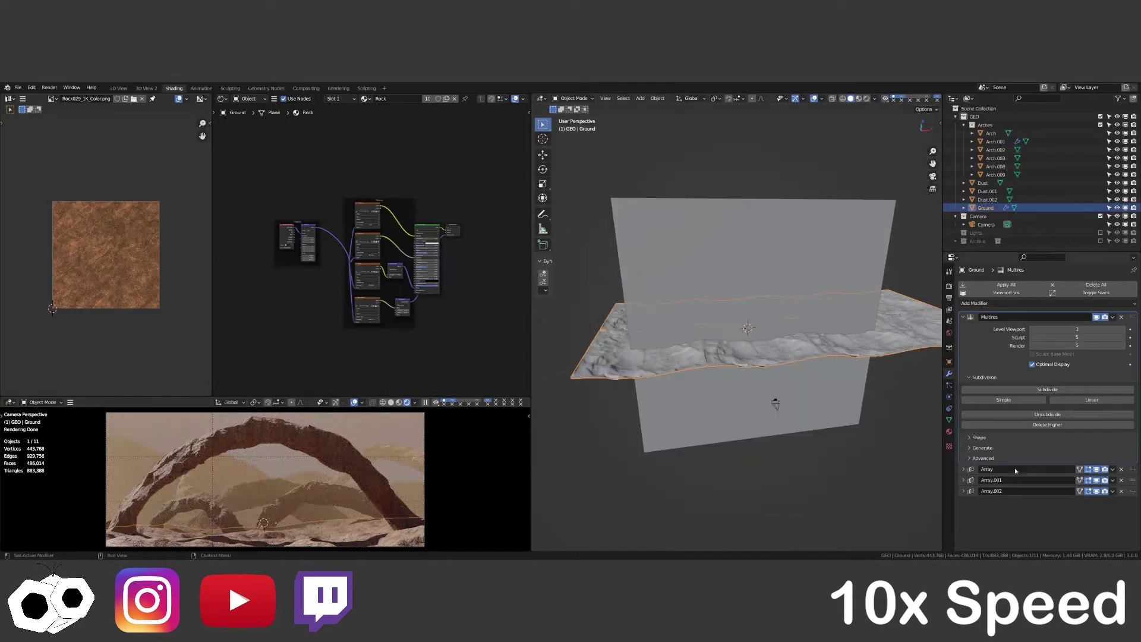
left_click(1097, 481)
key("ctrl+space")
Widen the node editor and show the world's sky texture nodes.
key("ctrl+space")
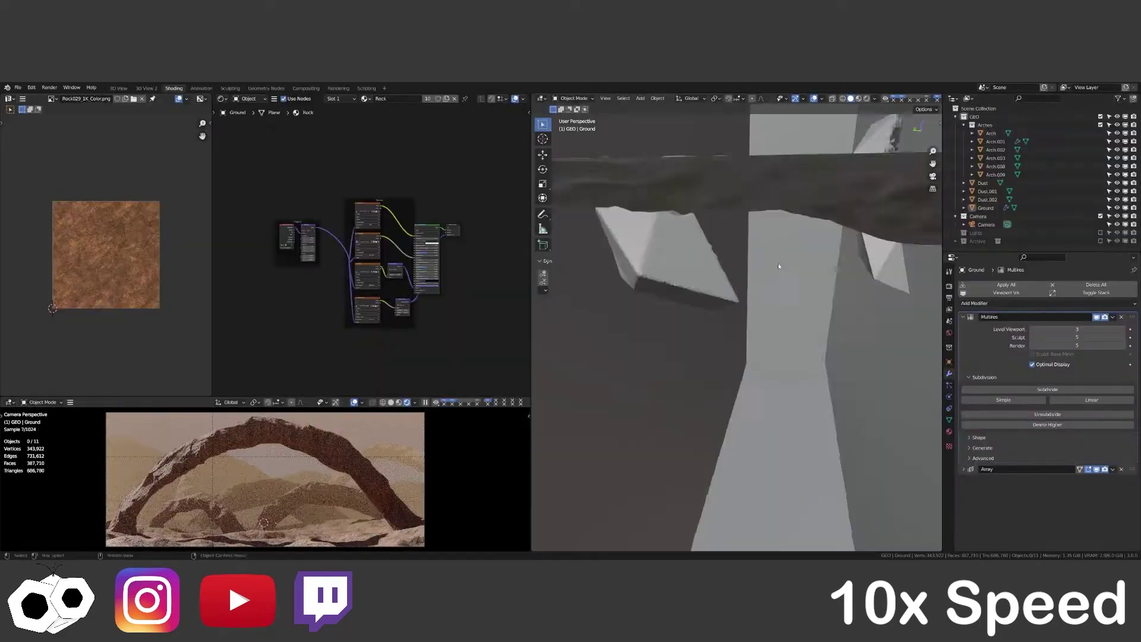
middle_click_drag(779, 257, 761, 318)
key("ctrl+space")
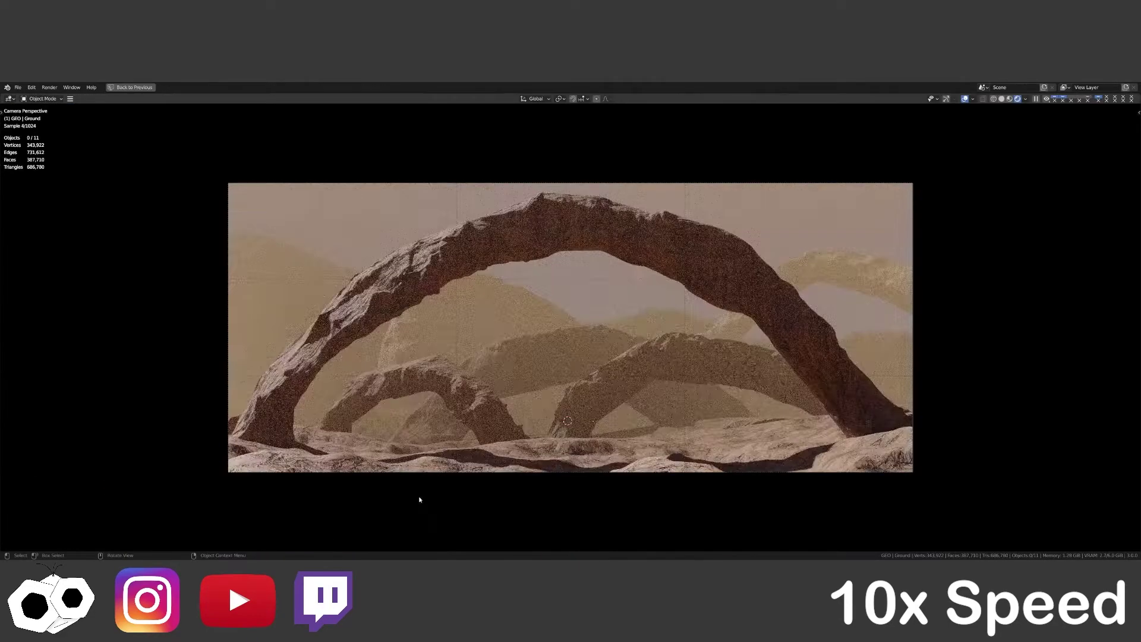
key("ctrl+space")
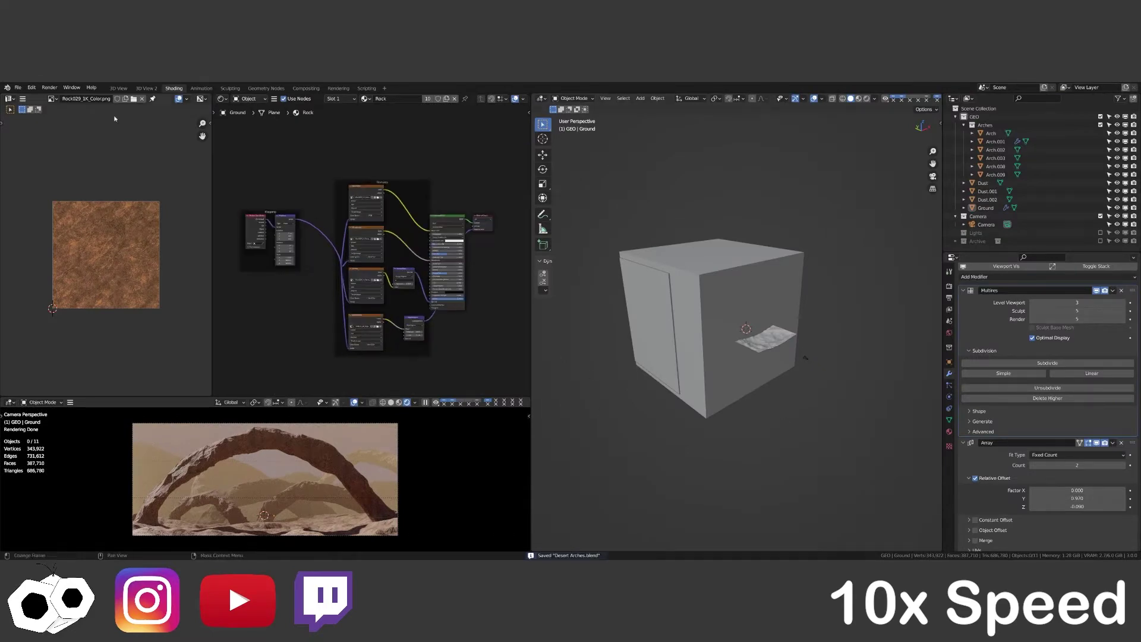
left_click_drag(212, 238, 9, 238)
left_click(348, 294, "ctrl+shift")
Set the world Background Strength to 0.1 and save the blend file.
scroll(336, 291, "up", 3)
scroll(425, 173, "down", 1, "ctrl")
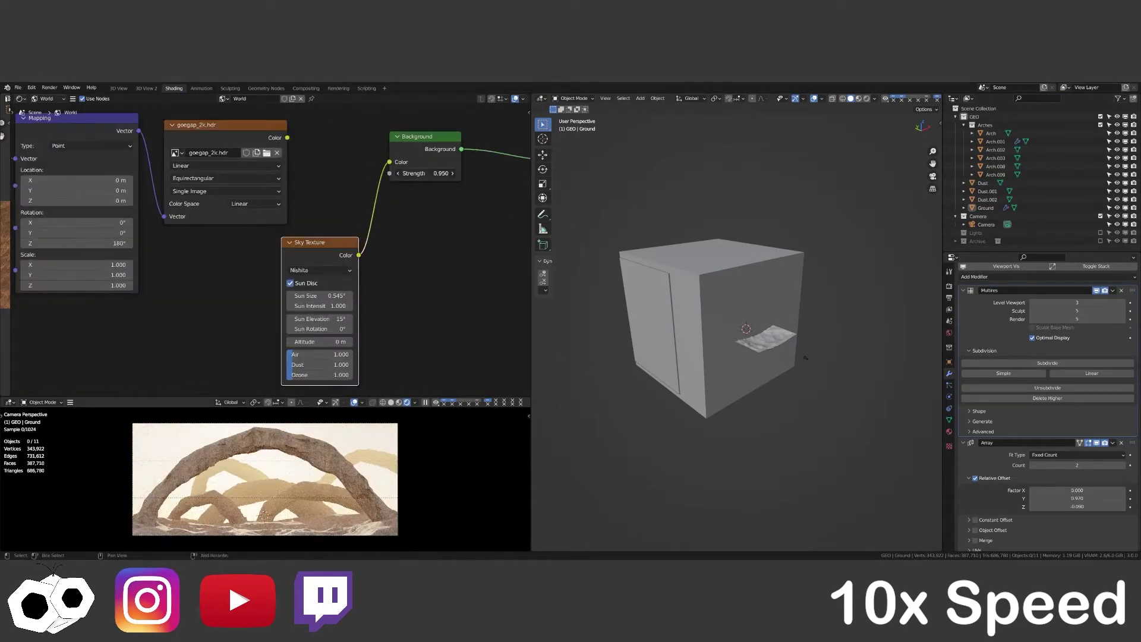
type("0.1")
key("Return")
scroll(336, 291, "up", 2)
left_click(996, 167)
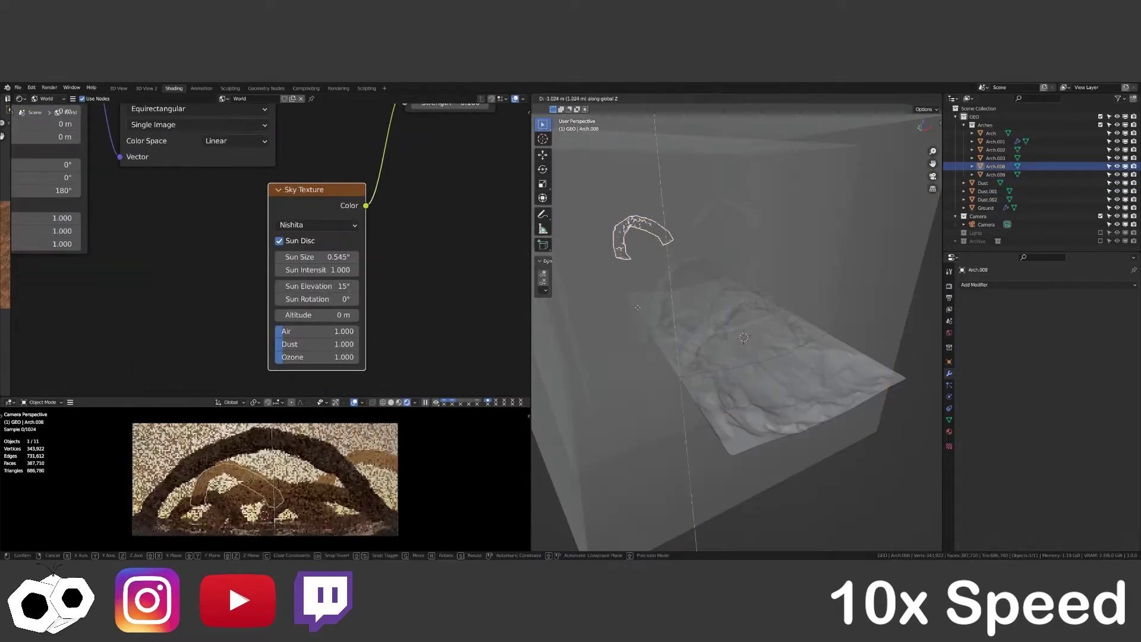
middle_click_drag(743, 327, 864, 322)
left_click(996, 157)
key("ctrl+s")
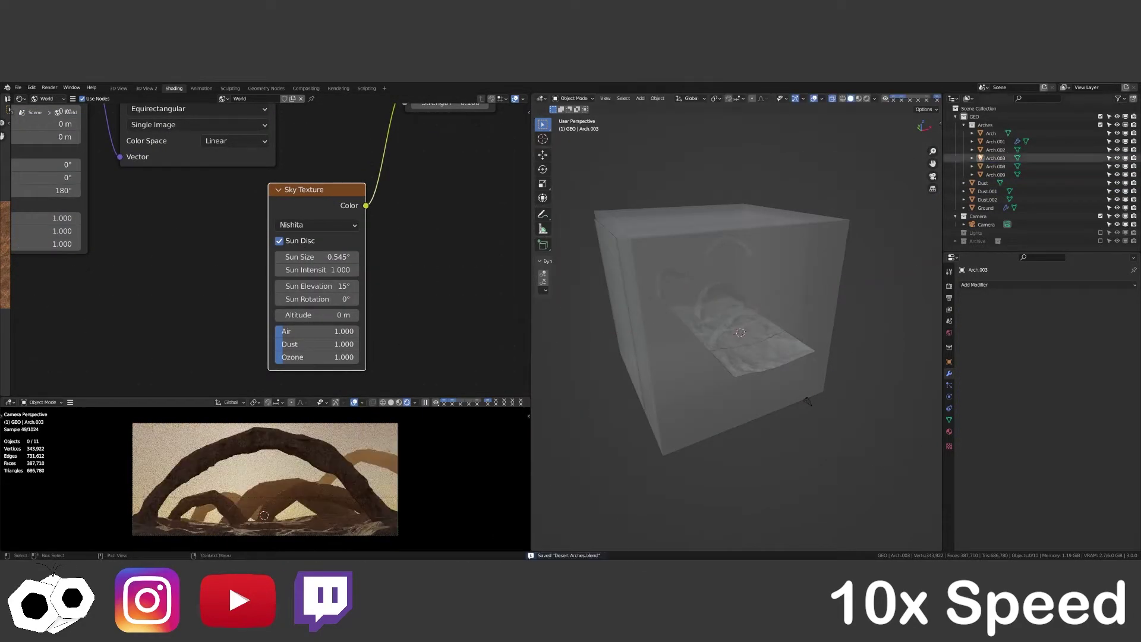
Move Arch.009 along the X axis and switch to the top view.
left_click(996, 175)
left_click(949, 361)
key("g")
key("x")
left_click(809, 236)
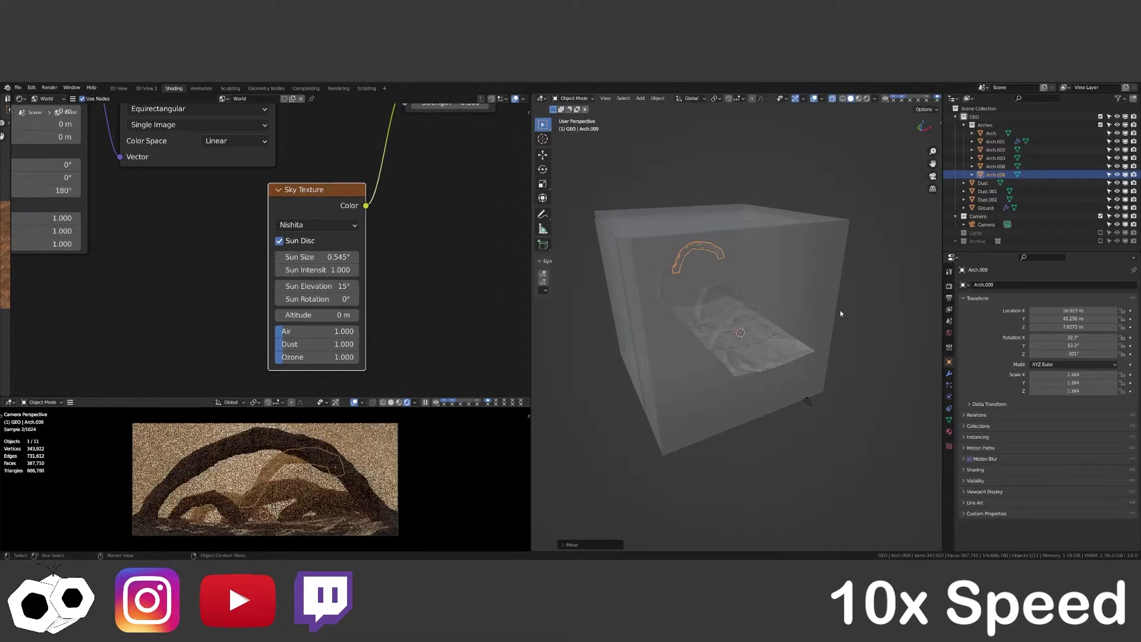
key("KP_7")
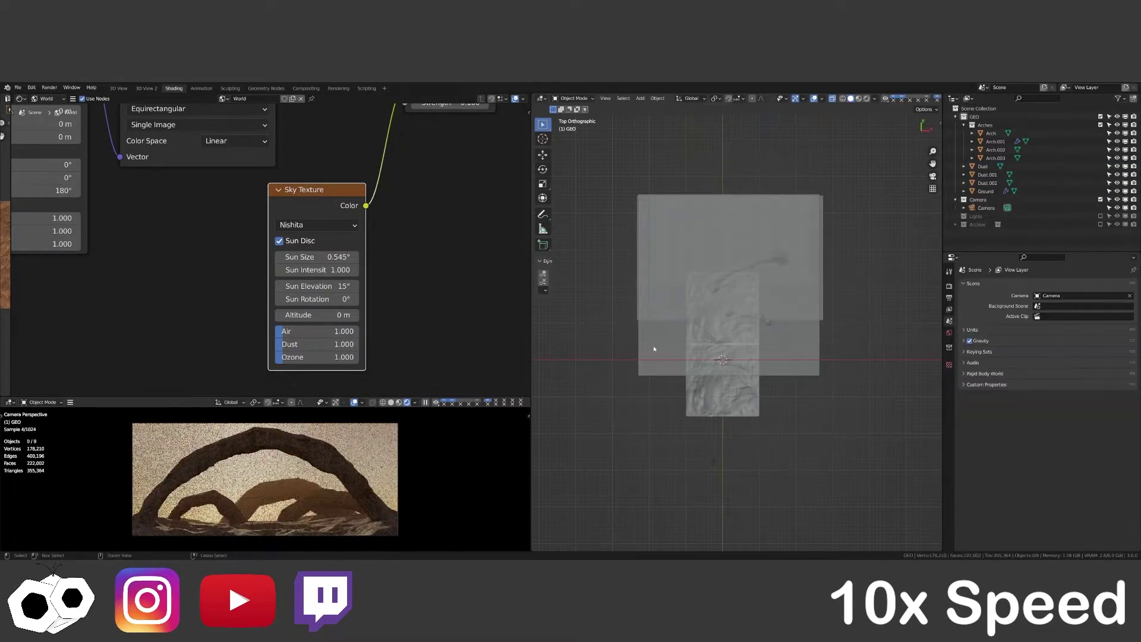
scroll(598, 358, "down", 1)
Place Arch.009 at the lower right of the scene, lowering and rotating it.
key("g")
left_click(812, 444)
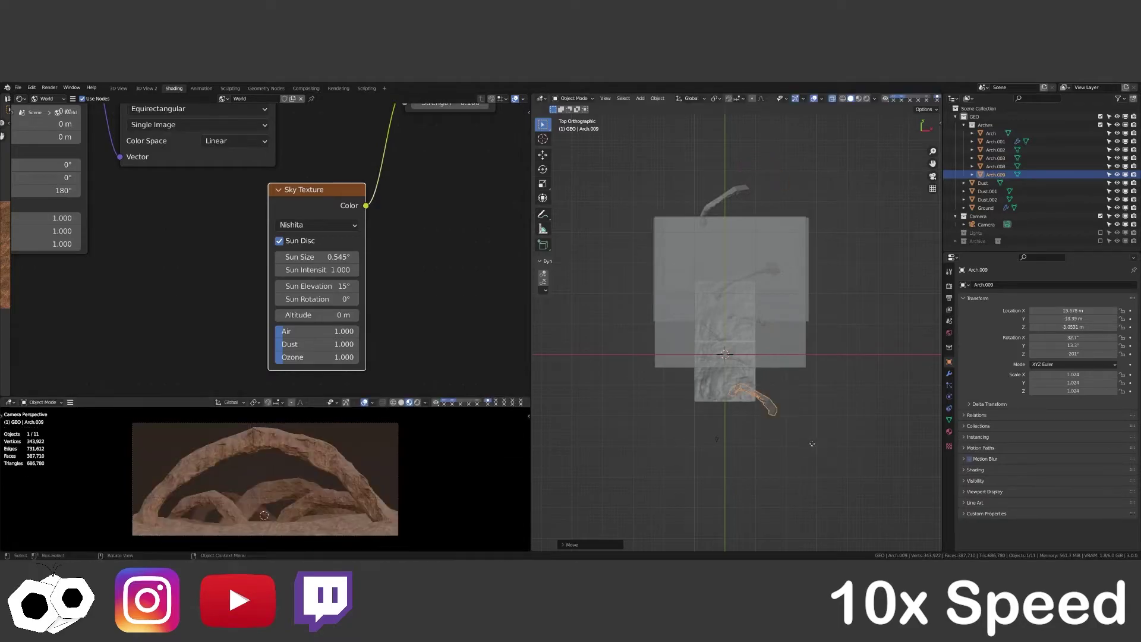
left_click(769, 420)
middle_click_drag(768, 420, 741, 392)
key("r")
left_click(797, 394)
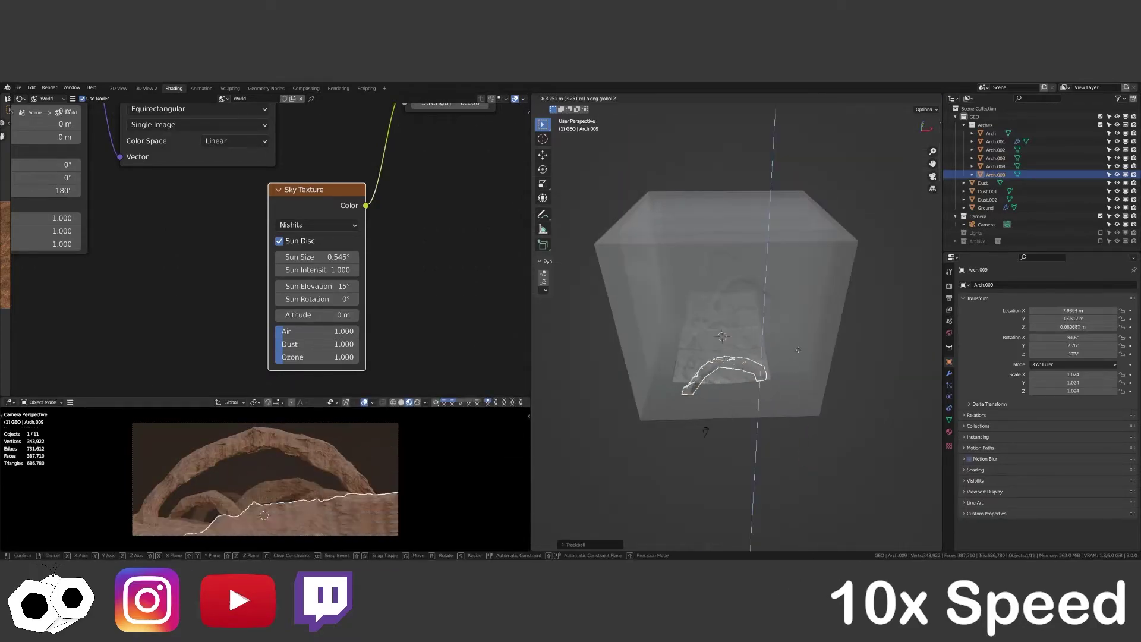
left_click(799, 350)
Preview the full-window rendered camera view, then reselect Arch.009 in top view.
key("ctrl+alt+space")
key("shift+z")
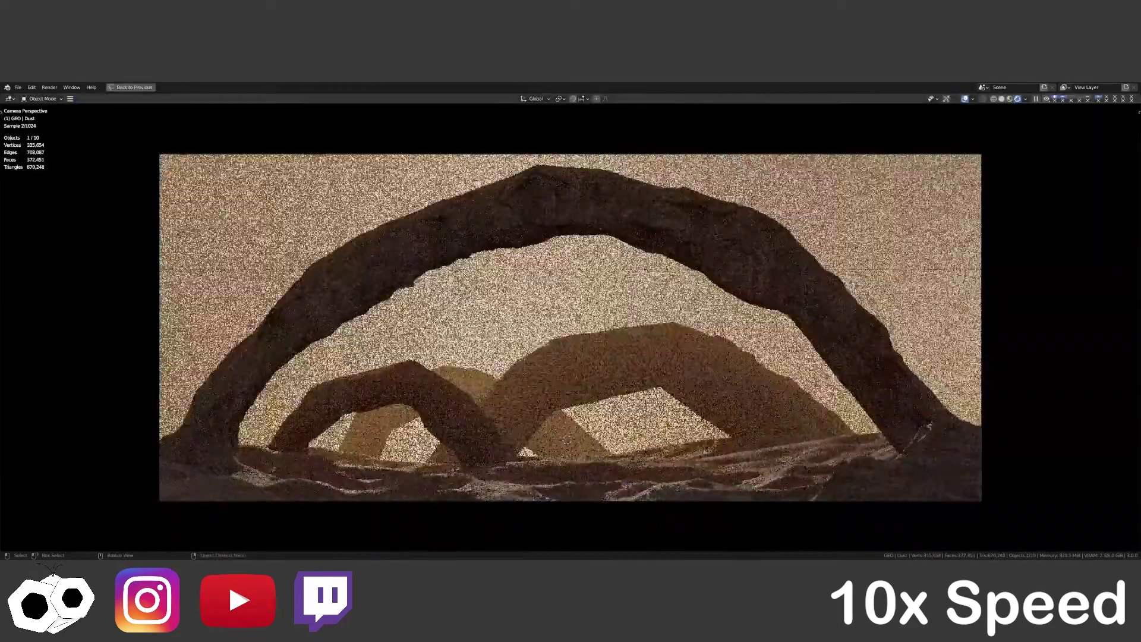
key("ctrl+alt+space")
key("ctrl+alt+space")
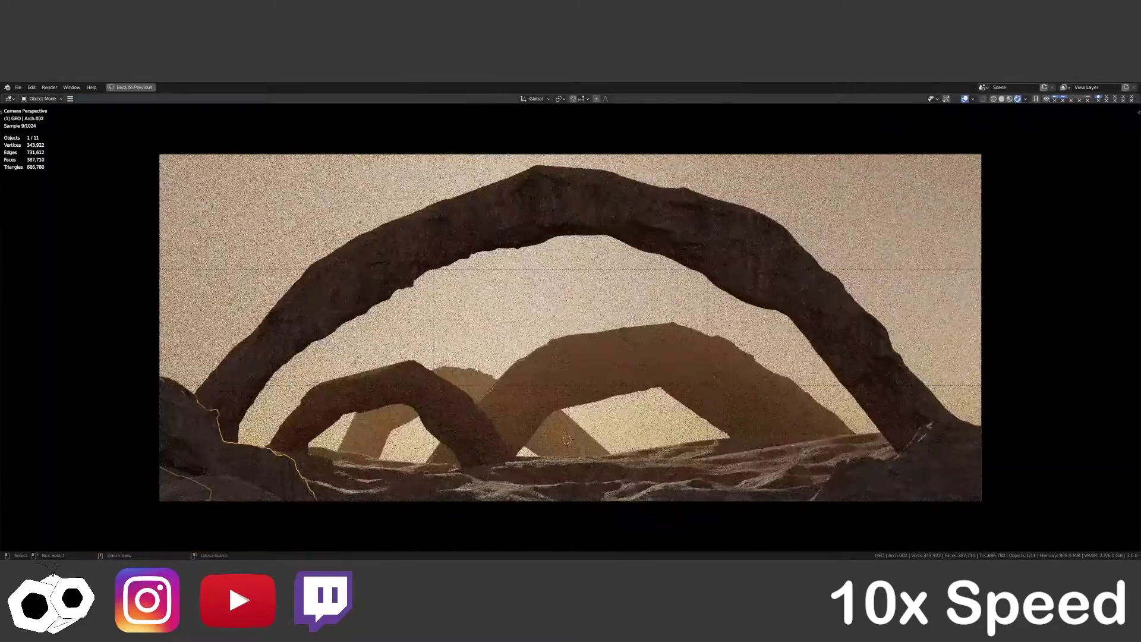
key("ctrl+alt+space")
left_click(768, 406)
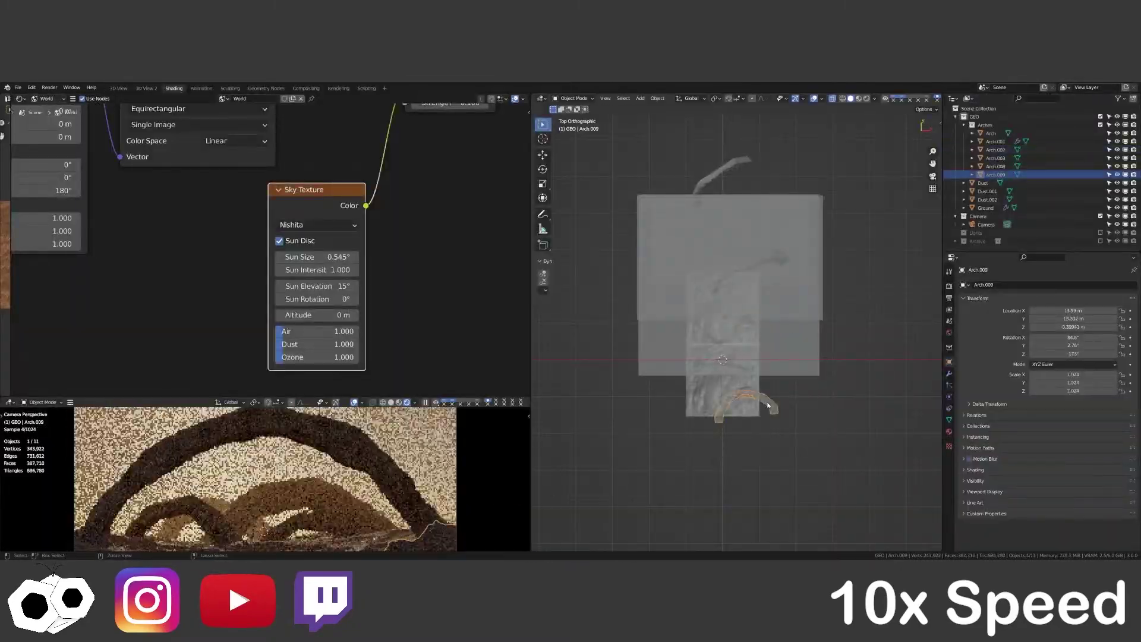
scroll(768, 406, "up", 2)
Duplicate Arch.009, place the copy further up the scene, and save.
key("shift+d")
key("ctrl+alt+space")
key("ctrl+alt+space")
key("shift+d")
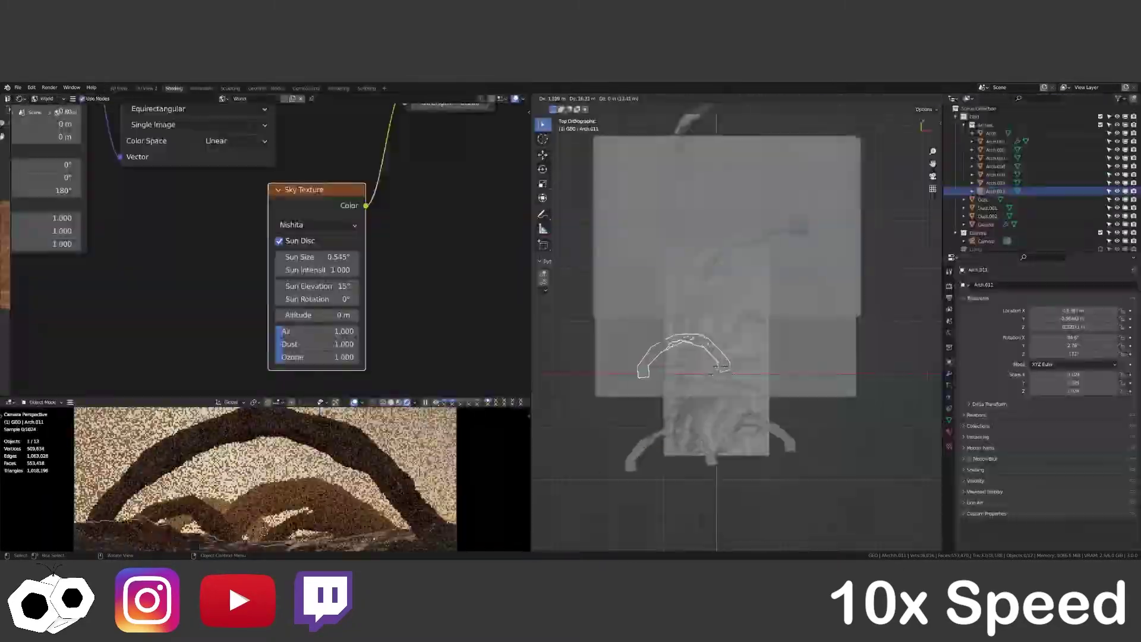
left_click(754, 338)
key("ctrl+alt+space")
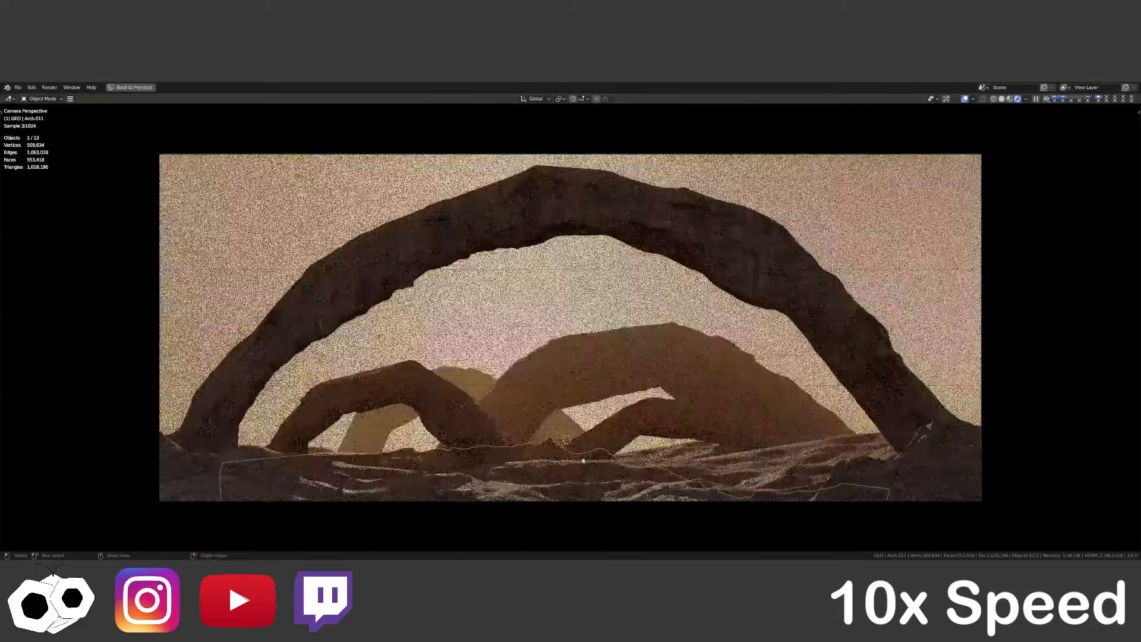
key("ctrl+alt+space")
key("ctrl+s")
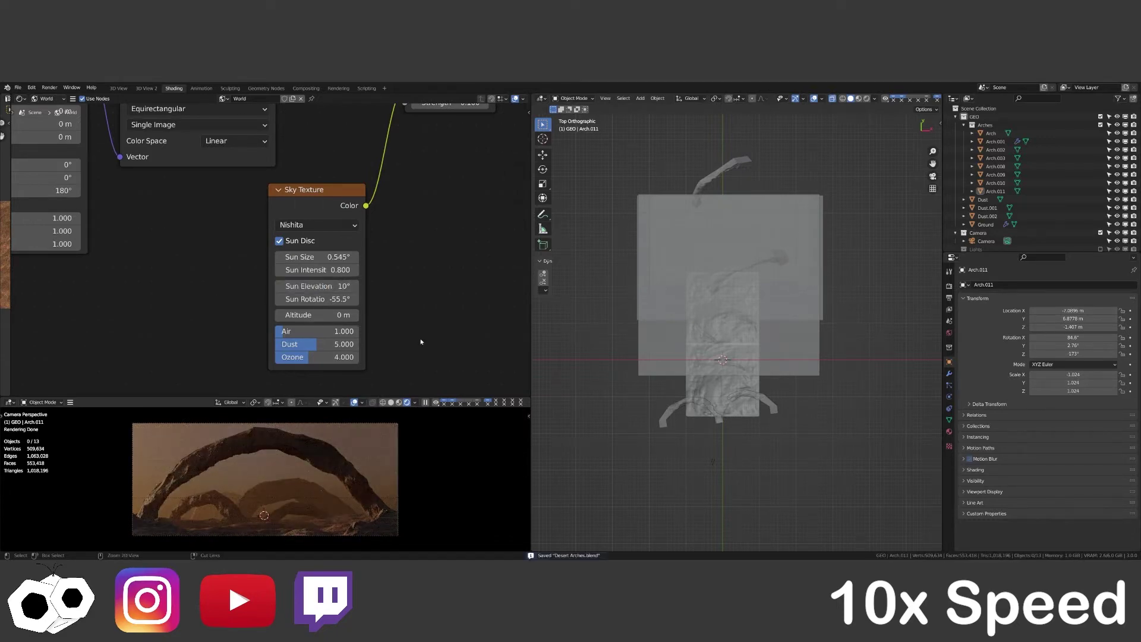
Position the Landscape terrain along Z, then duplicate it and rotate and move the copy.
key("g")
key("z")
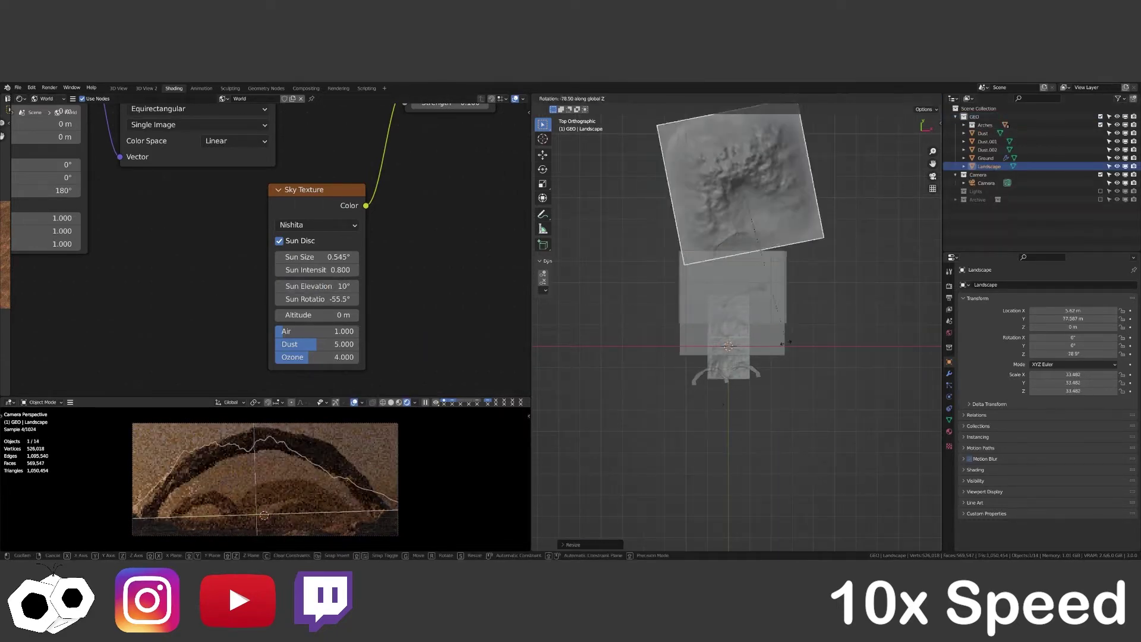
key("shift+d")
key("r")
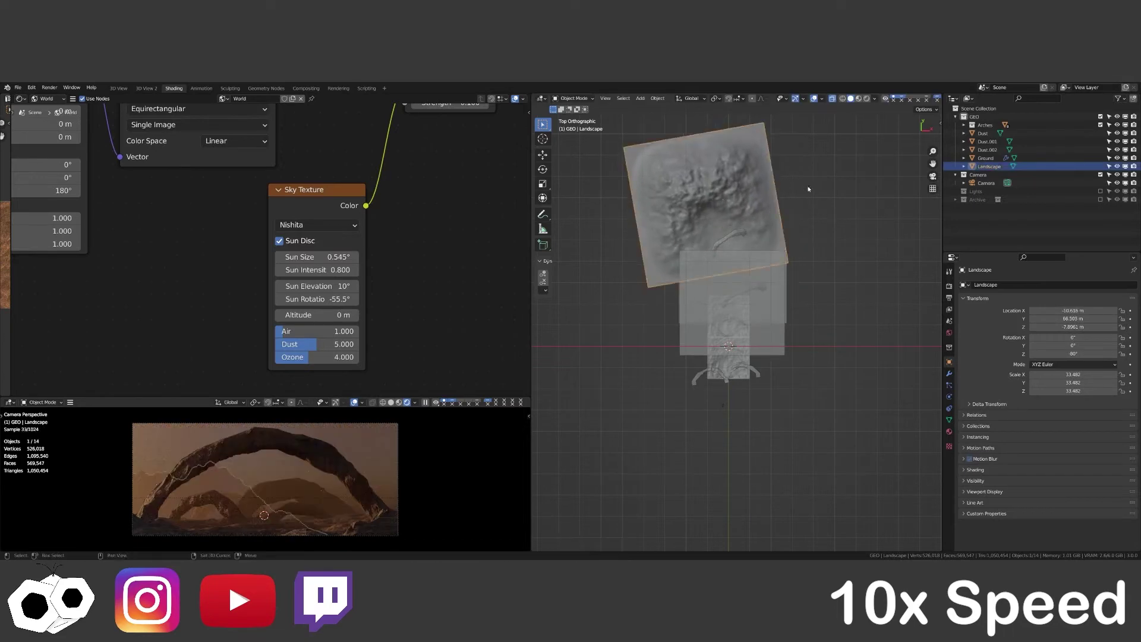
key("g")
key("z")
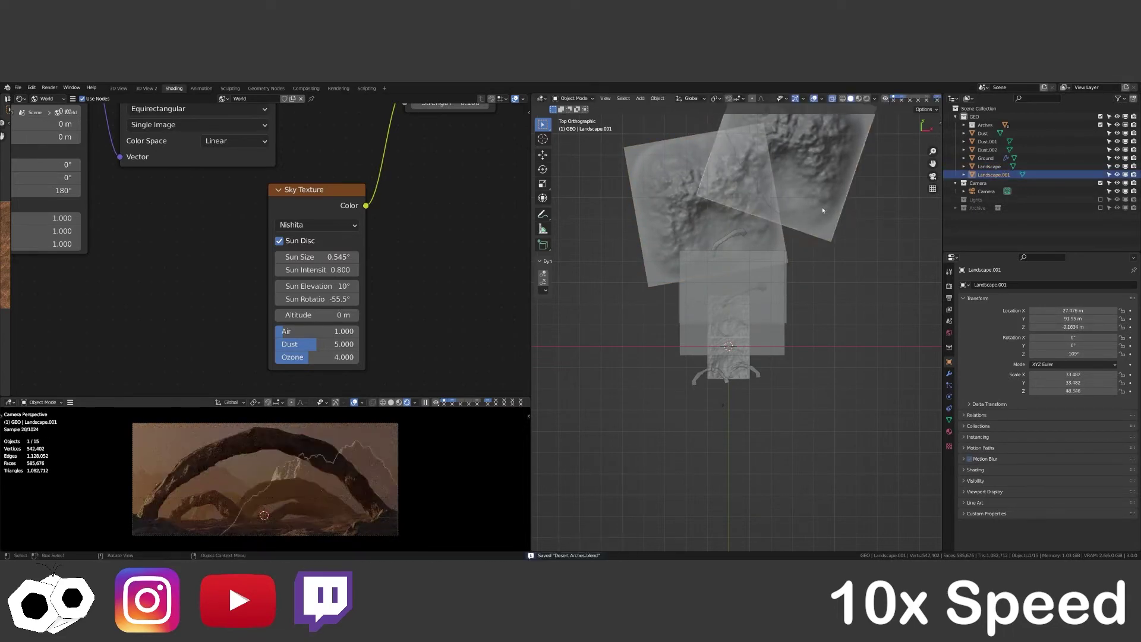
Turn Landscape.001 to about 103° and check the distant mountains in the camera view.
left_click(837, 245)
key("ctrl+z")
key("r")
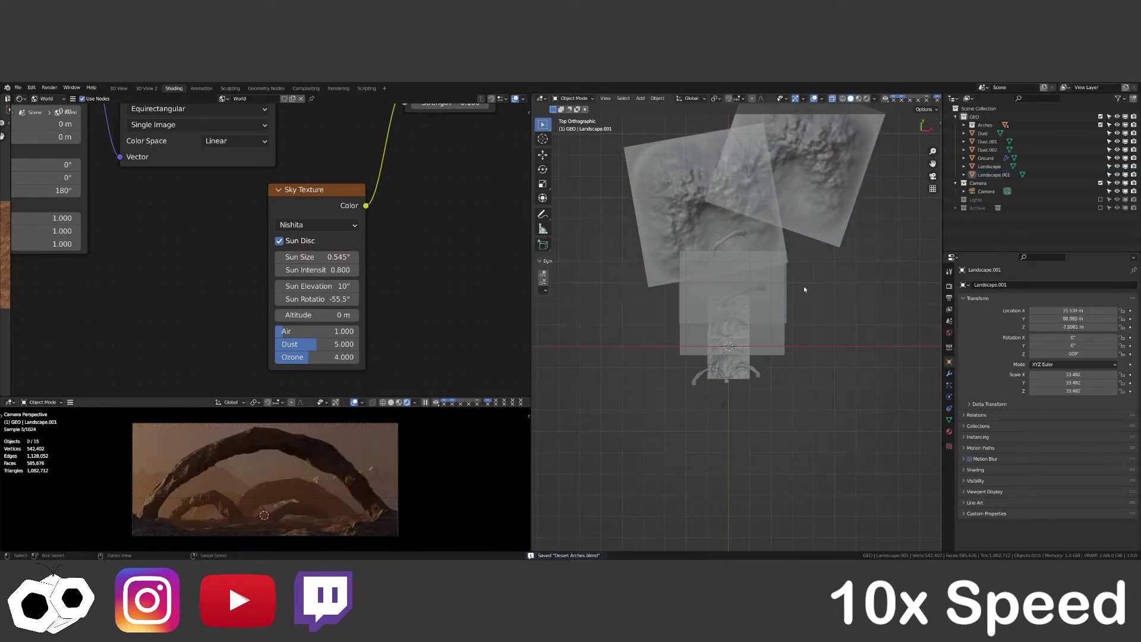
left_click(837, 276)
key("ctrl+space")
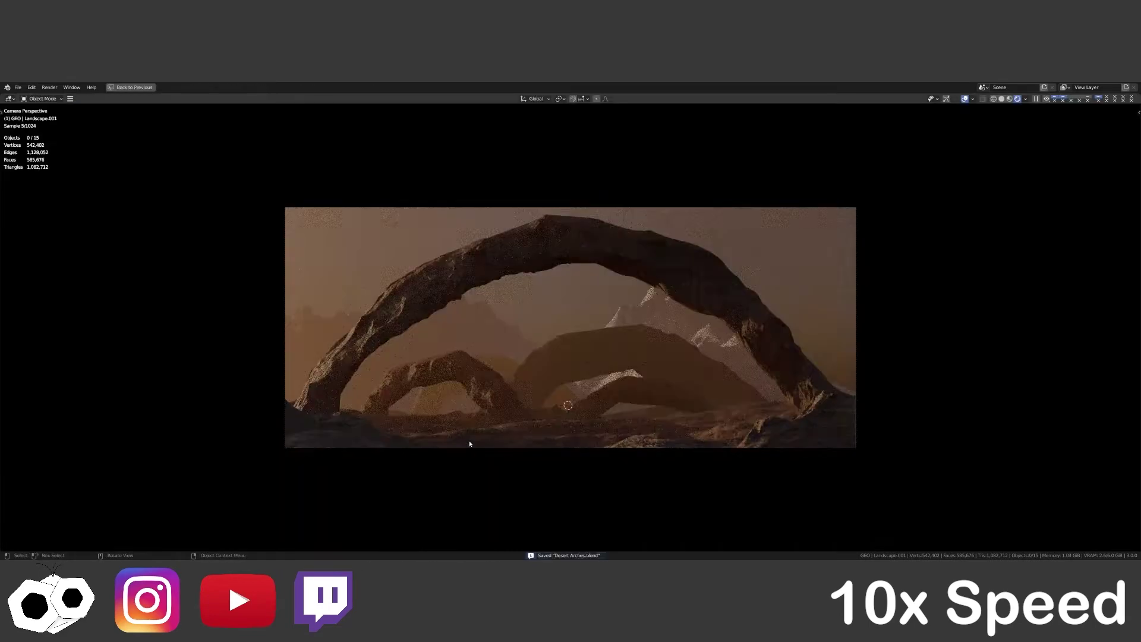
key("ctrl+space")
Assign the Rock material to both landscape terrains and UV-unwrap them.
left_click(989, 167, "ctrl")
left_click(253, 99)
left_click(268, 143)
right_click(732, 199)
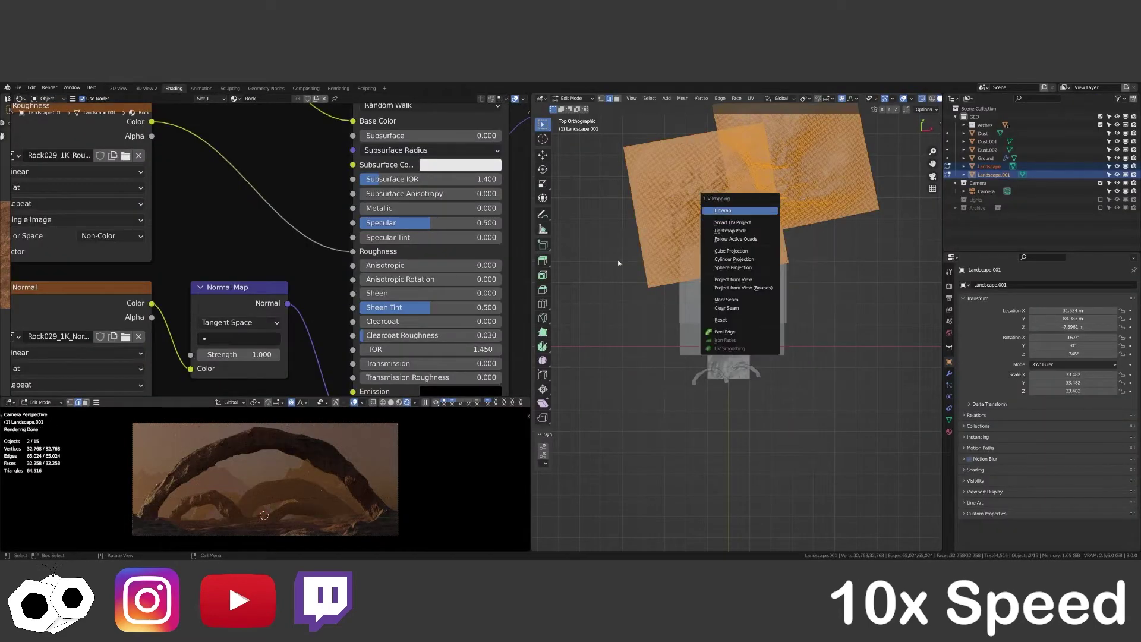
key("ctrl+z")
left_click(989, 167)
key("ctrl+s")
left_click(253, 99)
left_click(269, 144)
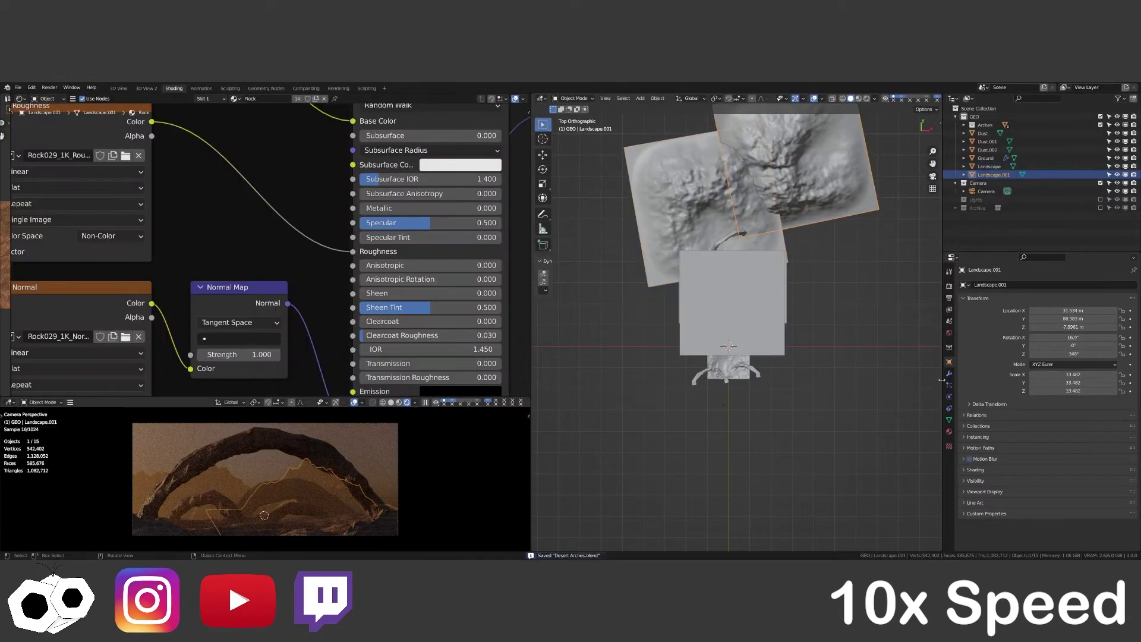
Add a Decimate modifier at ratio 0.1 to Landscape.001 and preview the camera view.
left_click(994, 175)
left_click(949, 374)
left_click(1080, 282)
left_click(1022, 333)
double_click(1064, 339)
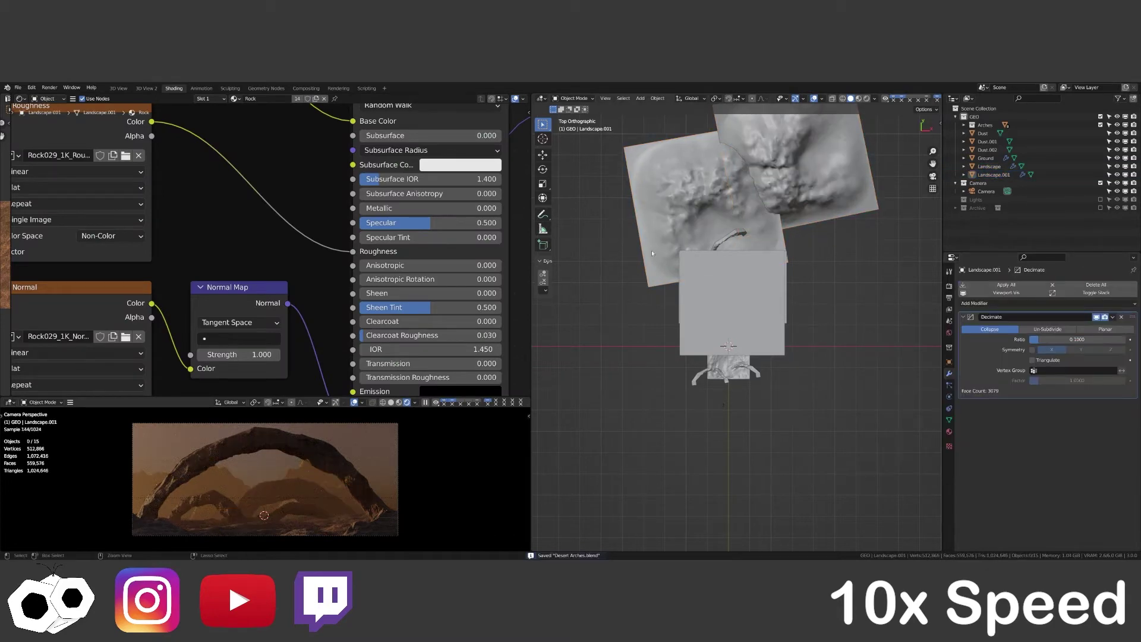
key("ctrl+space")
key("Home")
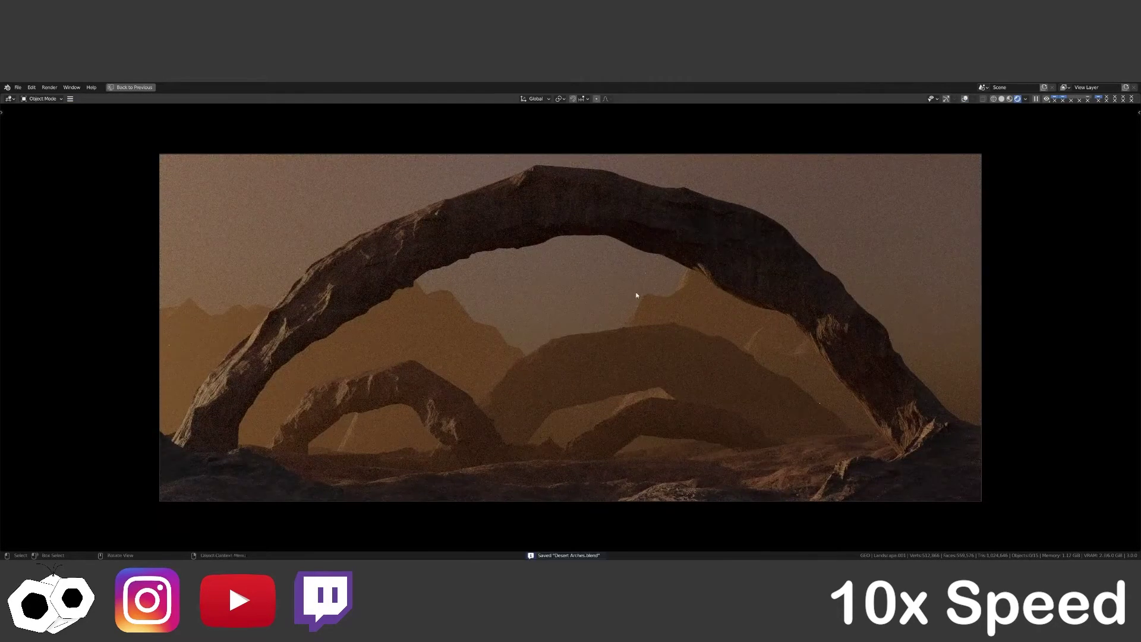
key("ctrl+space")
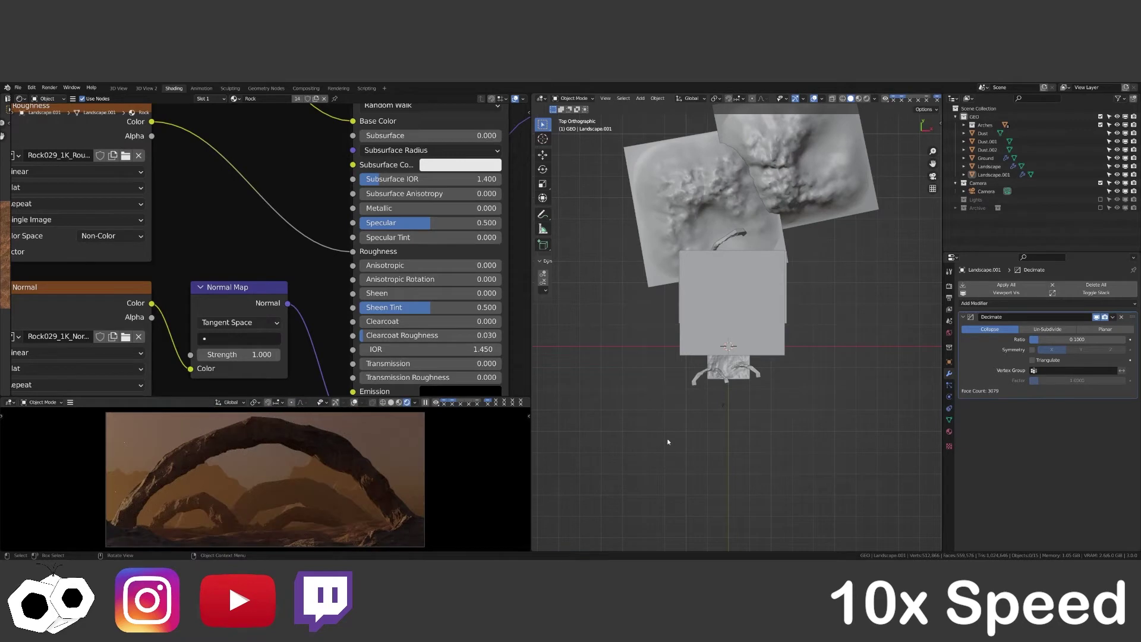
key("Caps_Lock")
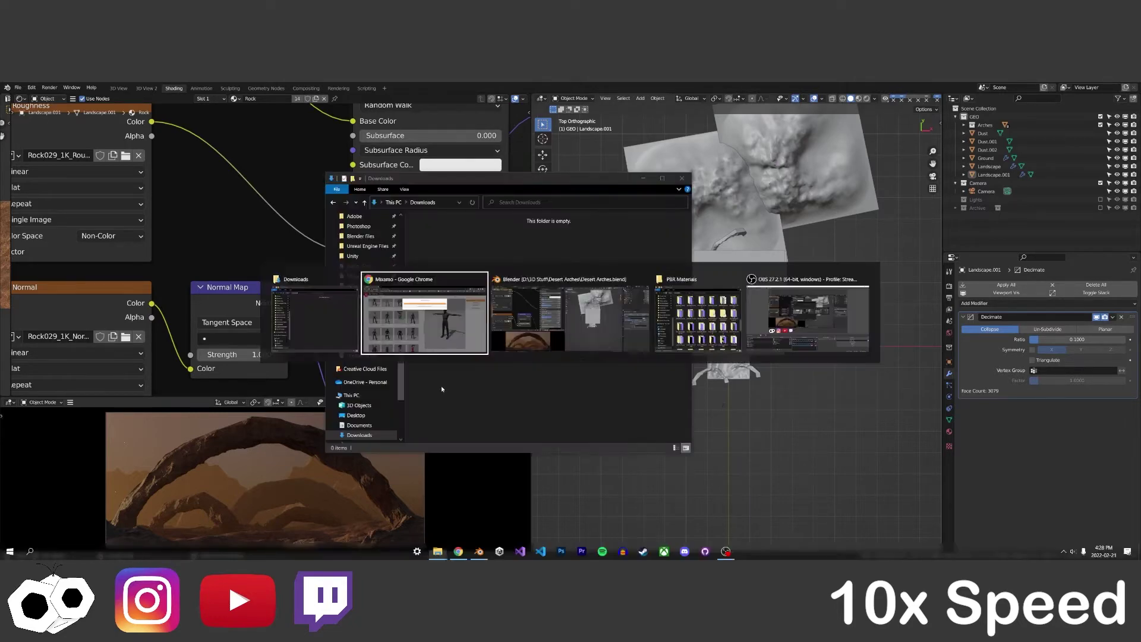
Find the desert arches .blend in the Blender files project folder and launch it.
left_click(437, 552)
scroll(809, 366, "down", 5)
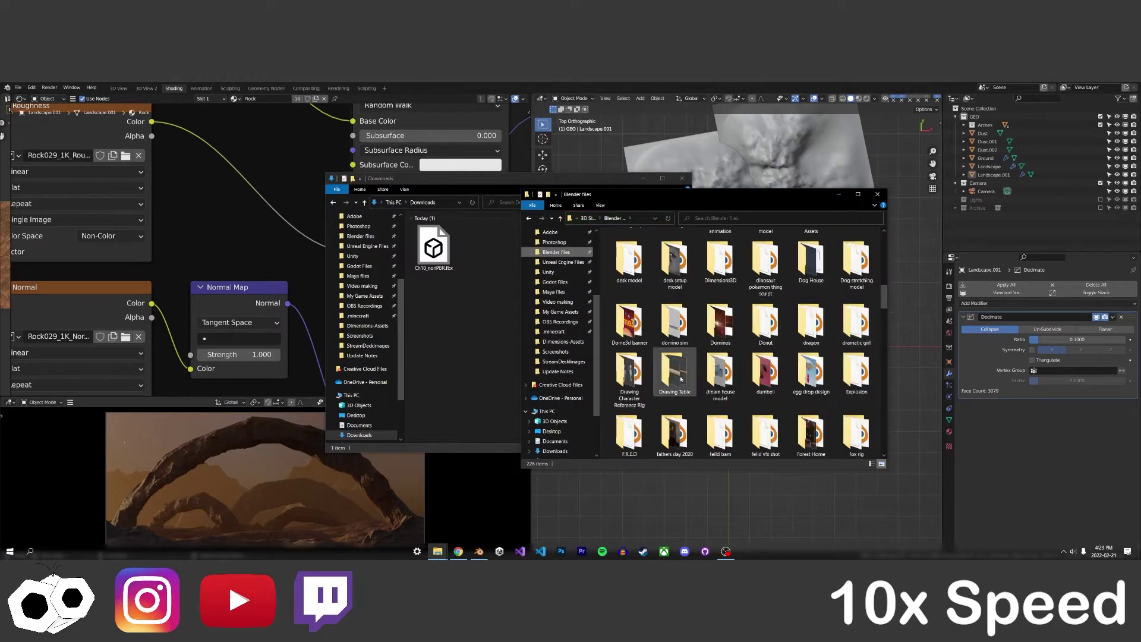
type("desert arches")
key("Return")
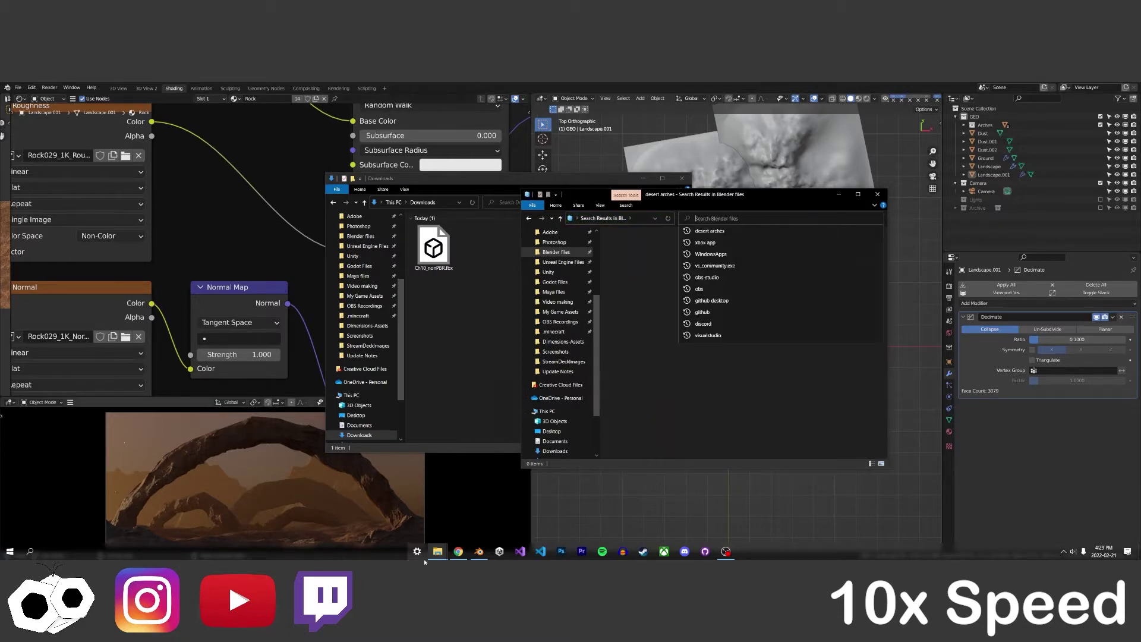
left_click(438, 551)
left_click(530, 218)
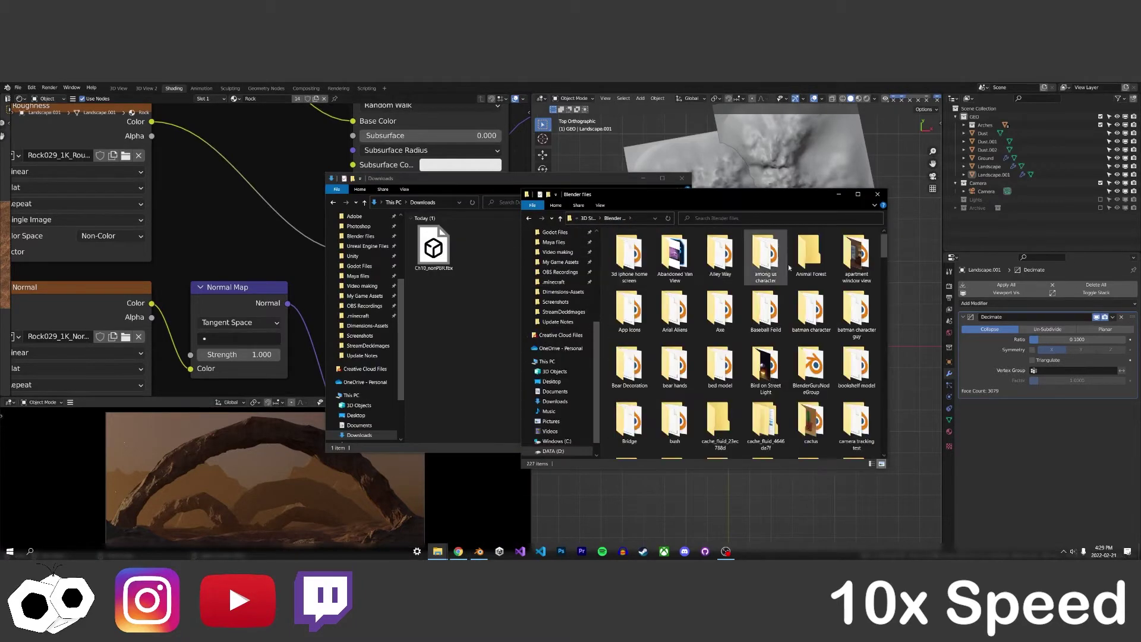
double_click(629, 309)
double_click(738, 250)
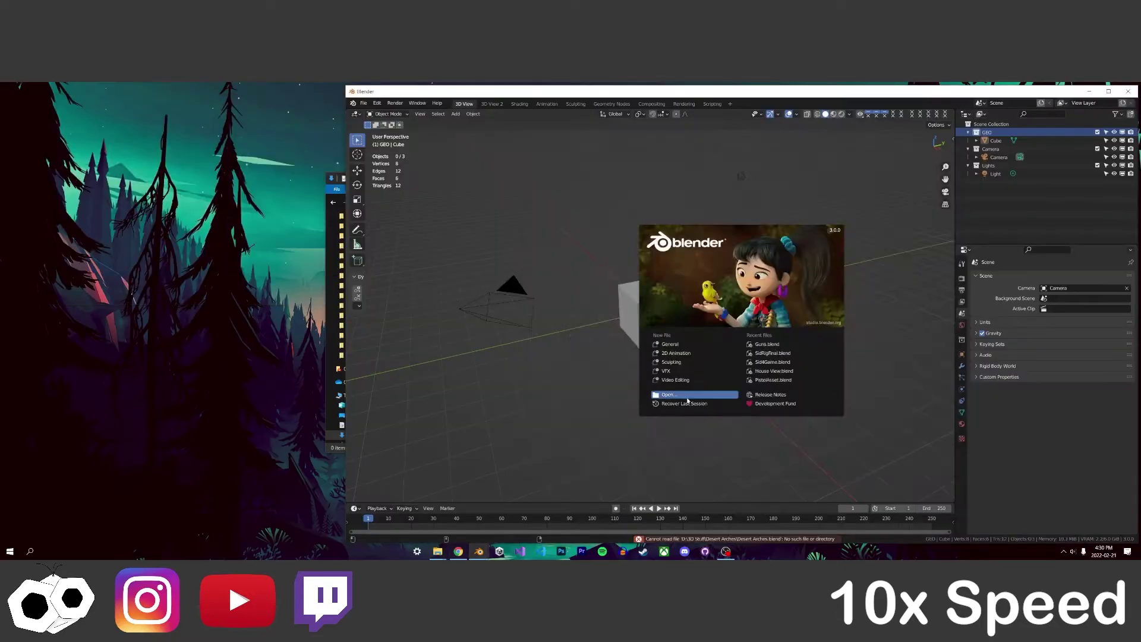
Load the Desert Arches scene and search D:\3D Stuff\Materials for its missing textures.
left_click(672, 397)
double_click(901, 214)
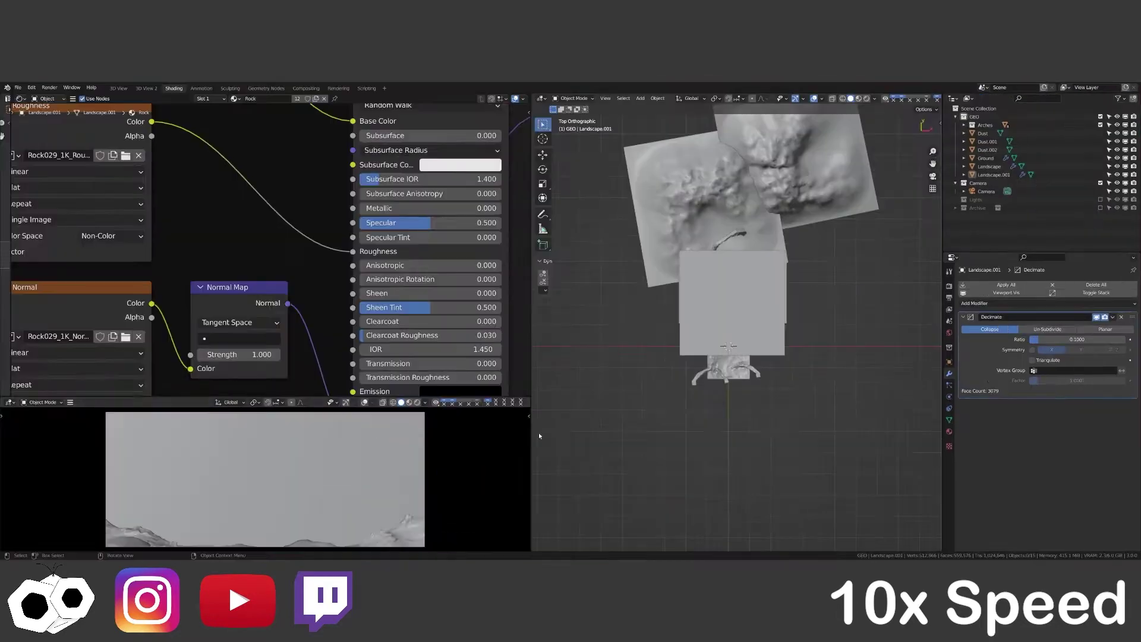
left_click(18, 87)
left_click(143, 279)
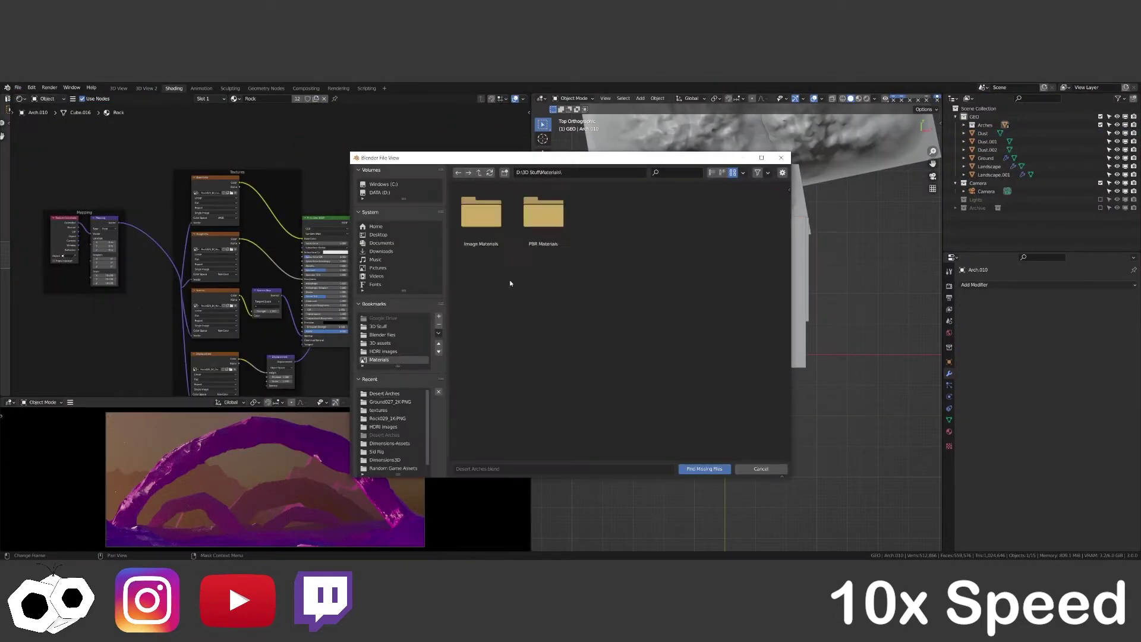
key("Return")
Close the file browser, switch to the 3D View workspace and save the scene.
left_click(49, 172)
left_click(704, 469)
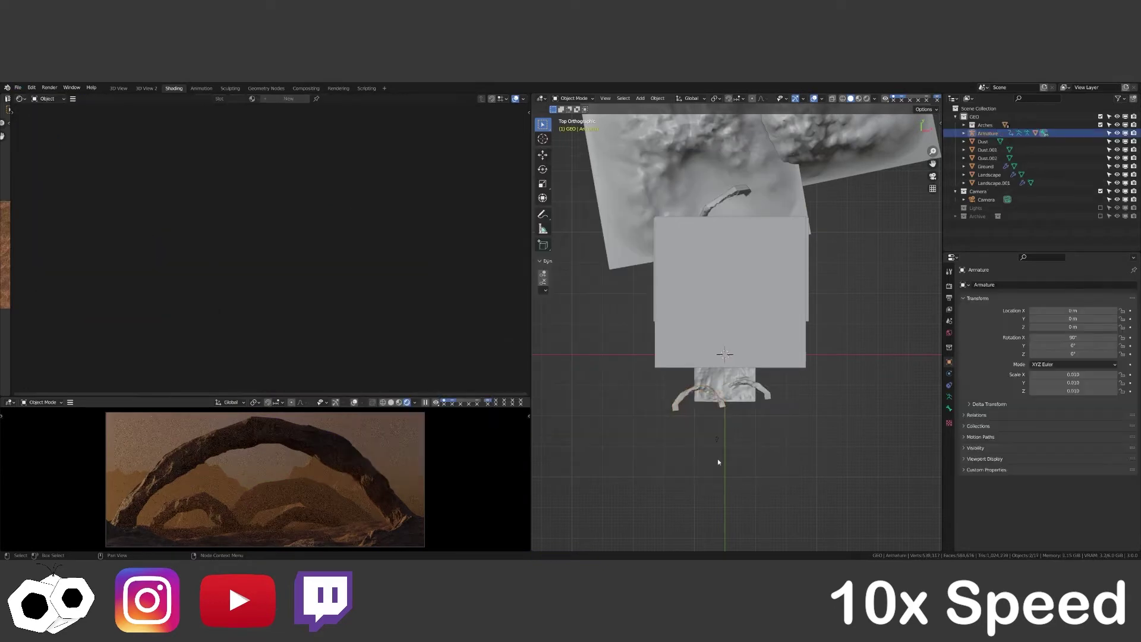
left_click(119, 88)
key("ctrl+s")
Select the Armature and lower it along Z.
middle_click_drag(451, 319, 565, 262)
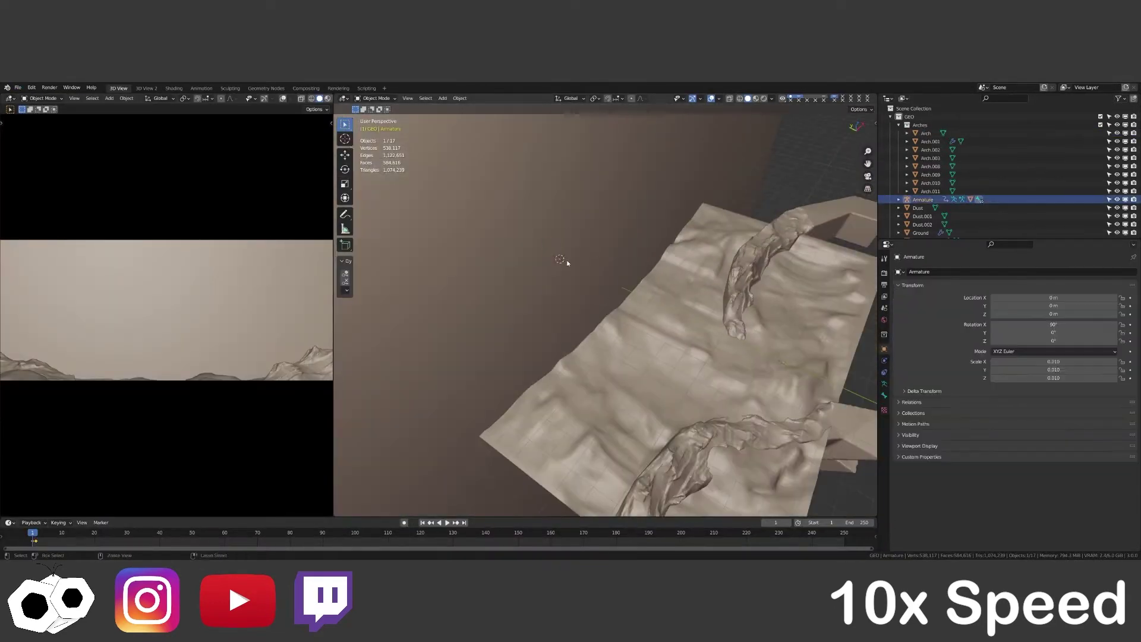
left_click(923, 200)
key("ctrl+Tab")
key("ctrl+Tab")
middle_click_drag(535, 356, 591, 446)
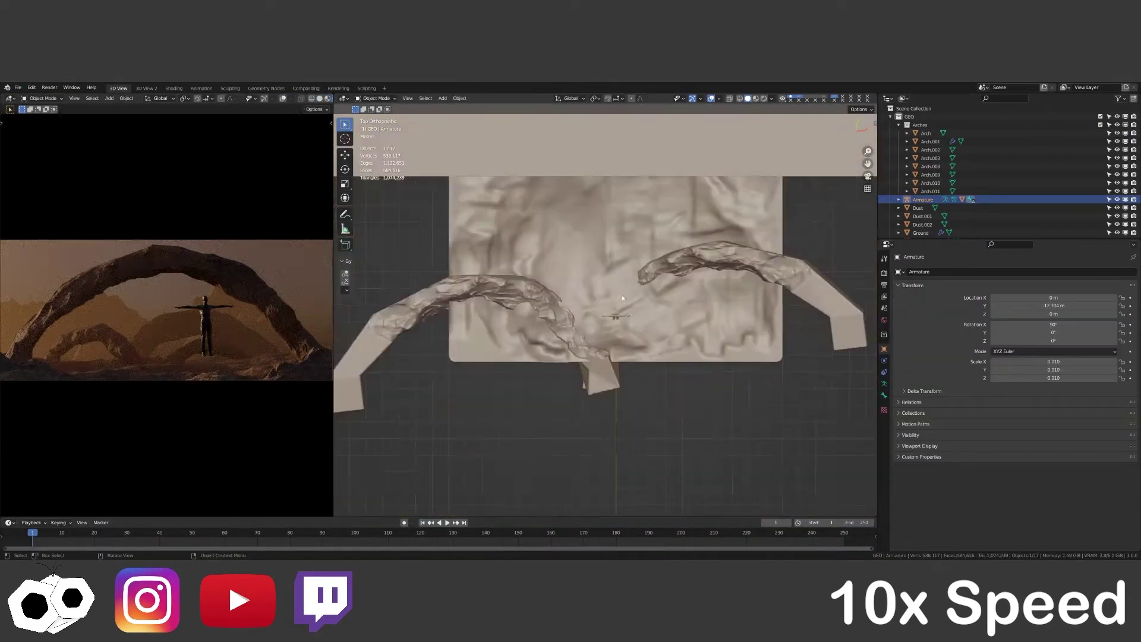
scroll(592, 446, "down", 5)
key("g")
key("z")
left_click(492, 436)
key("ctrl+Tab")
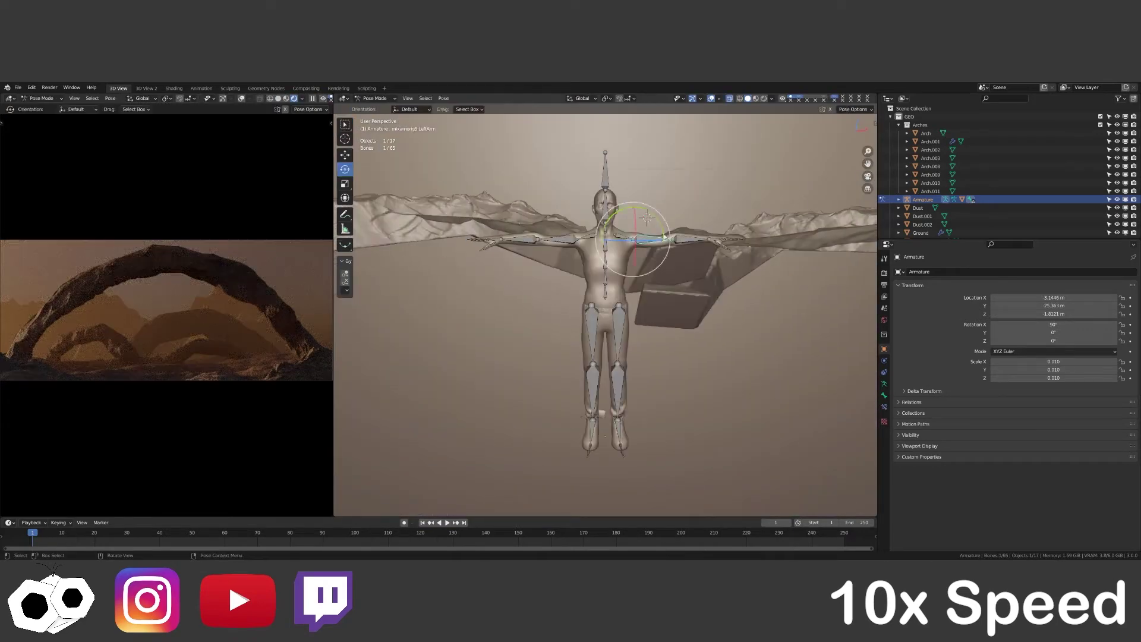
mouse_move(536, 356)
middle_mouse_down()
mouse_move(589, 297)
mouse_move(561, 272)
mouse_move(586, 273)
mouse_move(571, 250)
mouse_move(666, 369)
middle_mouse_up()
Curl the hand's finger and thumb bones in Pose Mode, using a solid-shaded camera preview.
left_click(589, 291)
key("z")
left_click(245, 365)
key("r")
key("r")
left_click(570, 250)
key("r")
left_click(555, 271)
left_click(665, 369)
key("r")
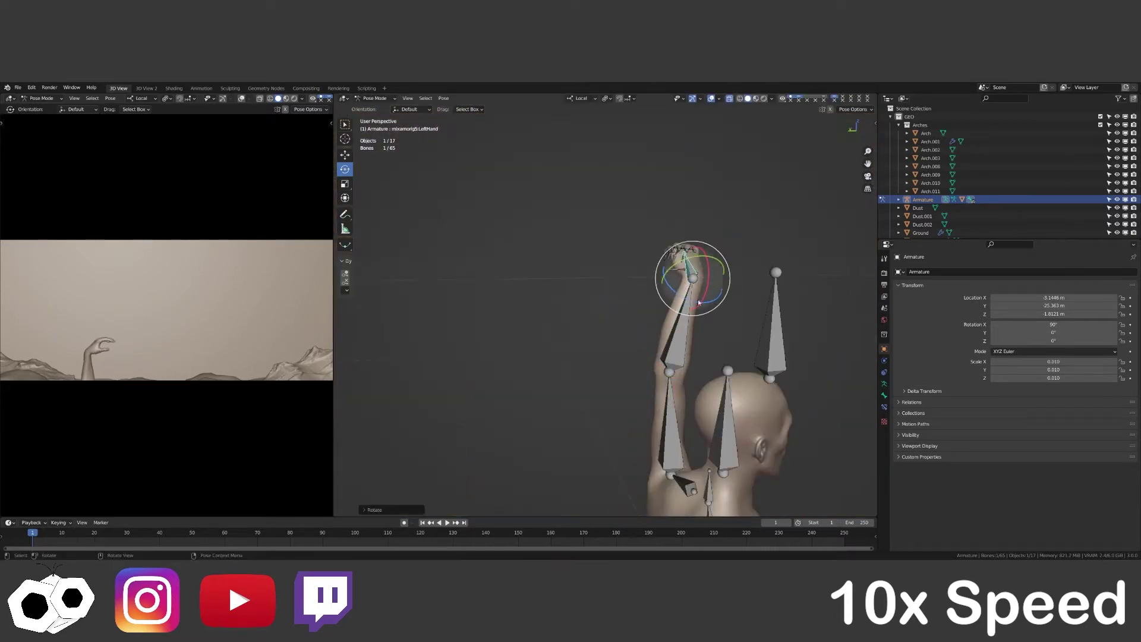
Raise the LeftArm bone upward and swing it out sideways.
mouse_move(699, 304)
middle_mouse_down()
mouse_move(694, 386)
mouse_move(569, 343)
mouse_move(588, 297)
middle_mouse_up()
left_click(695, 386)
key("ctrl+Tab")
left_click_drag(588, 298, 602, 293)
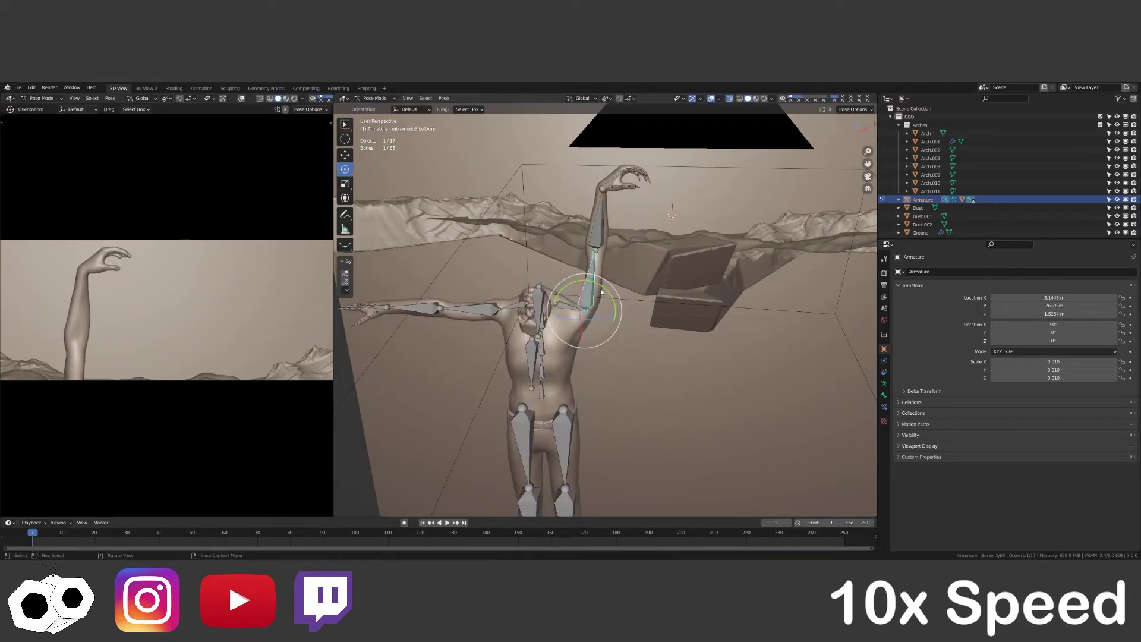
middle_click_drag(602, 293, 731, 321)
key("r")
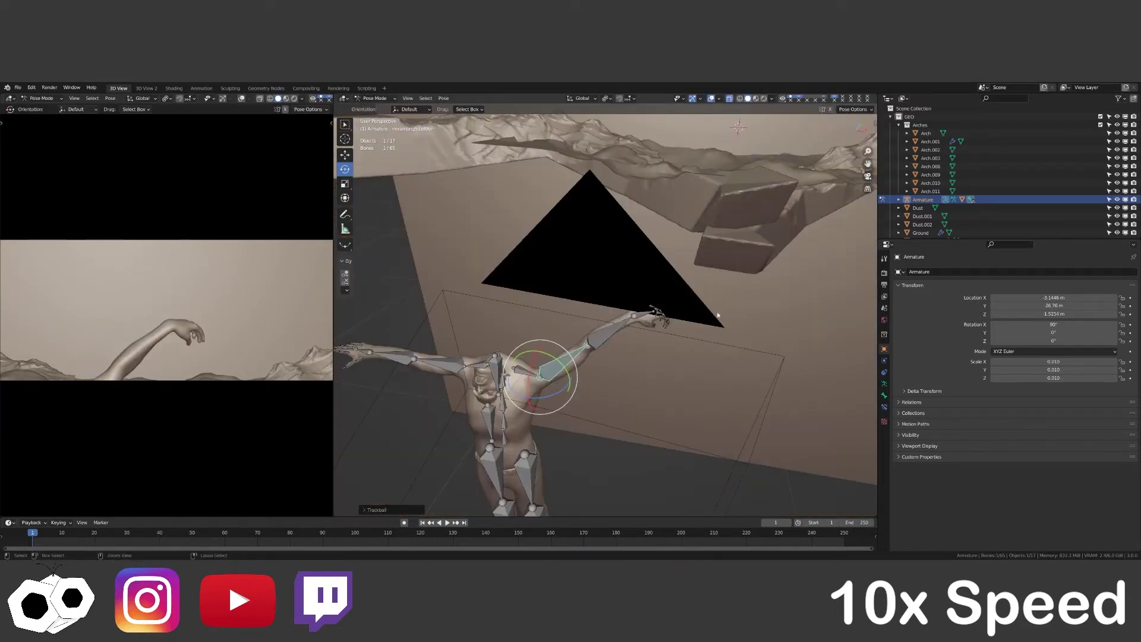
key("y")
key("y")
scroll(533, 347, "up", 4)
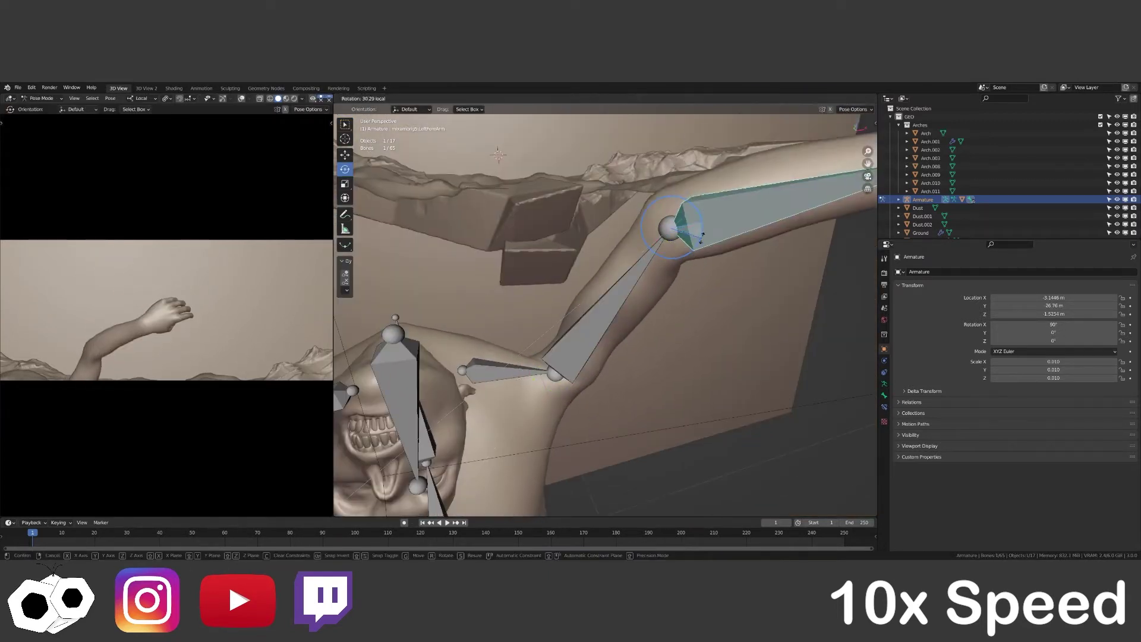
left_click(535, 347)
middle_click_drag(535, 346, 616, 364)
key("r")
key("r")
left_click(724, 214)
Rotate the LeftHand bone, reposition the whole armature and preview the camera view.
left_click(773, 260)
key("r")
key("r")
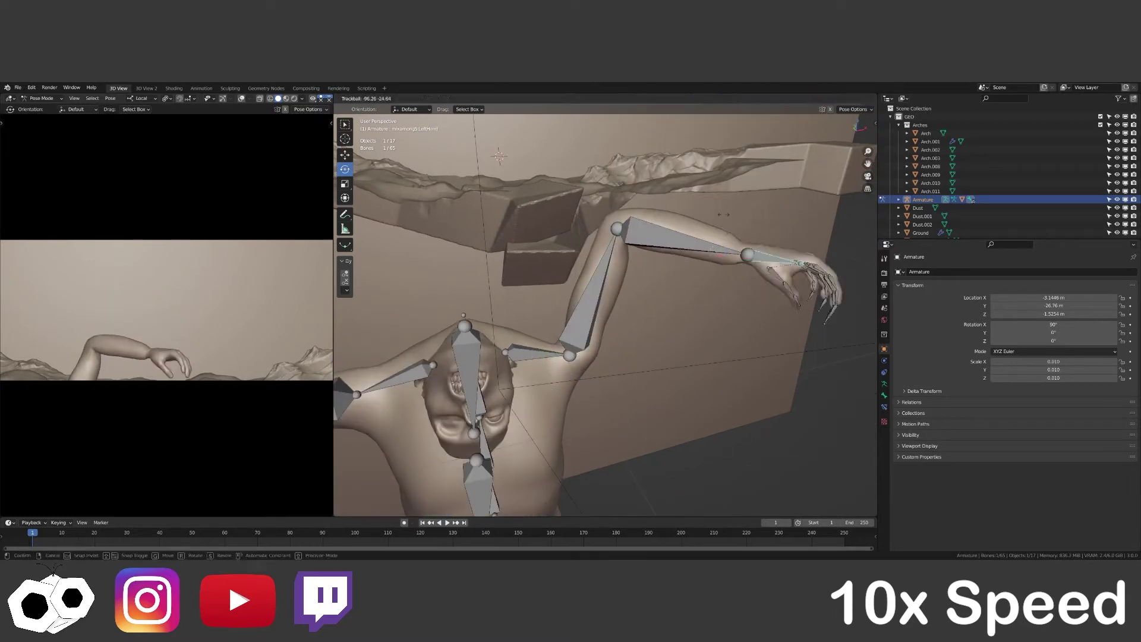
left_click(636, 299)
key("ctrl+Tab")
middle_click_drag(636, 299, 654, 356)
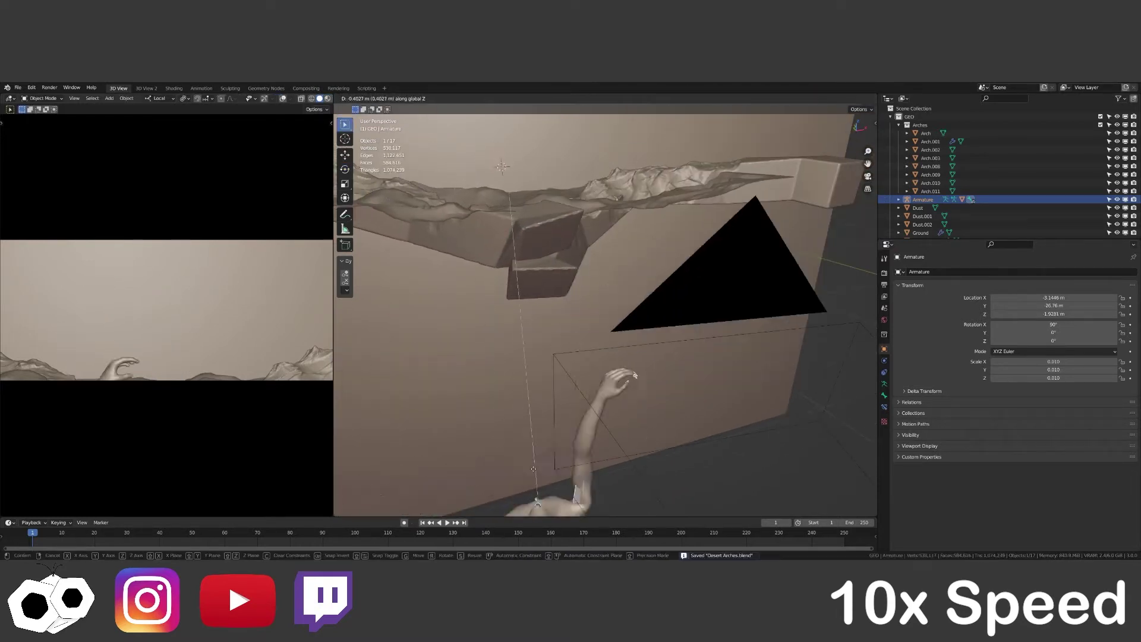
key("g")
left_click(683, 404)
key("KP_7")
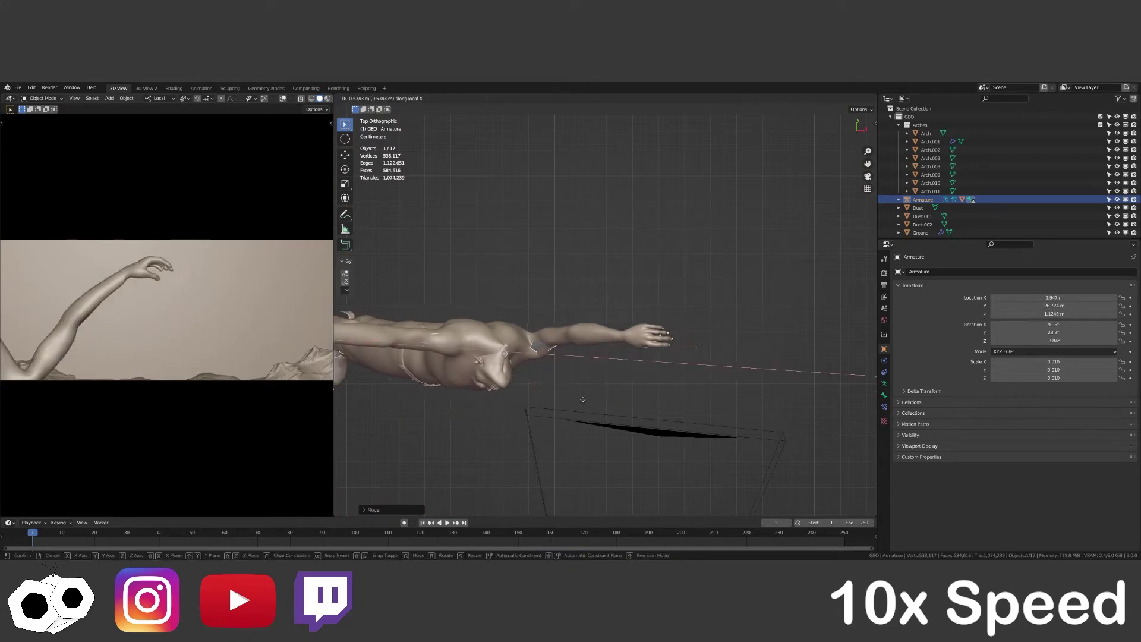
key("ctrl+s")
key("F12")
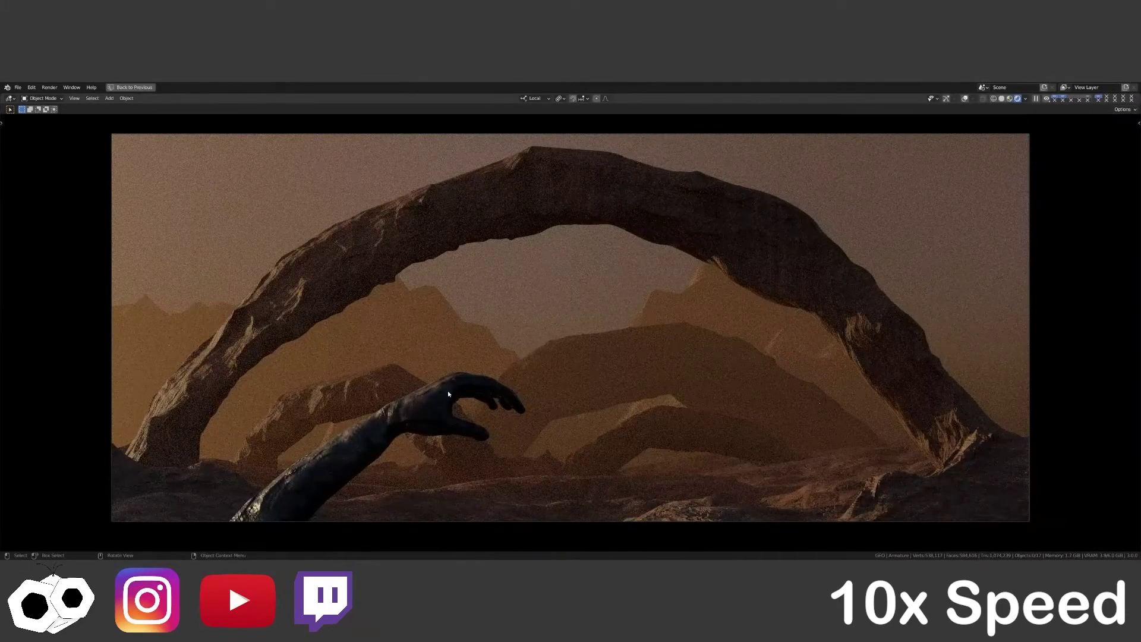
Add a Plain Axes empty named Focus at the origin.
key("Escape")
key("shift+a")
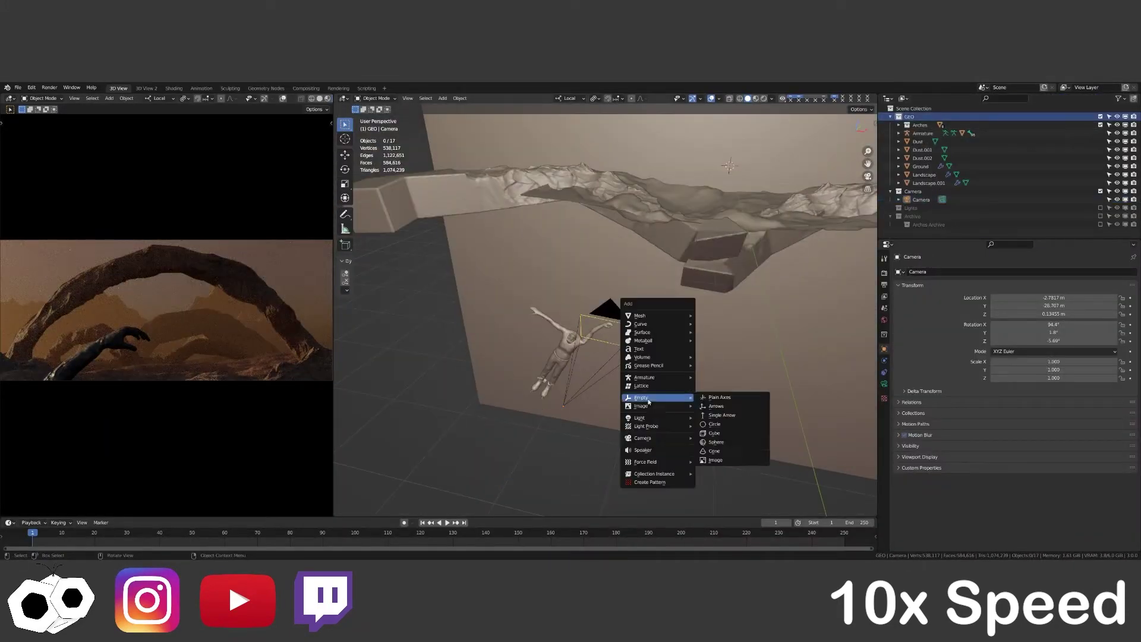
left_click(724, 402)
key("alt+g")
middle_click_drag(722, 403, 750, 381)
key("ctrl+s")
left_click(885, 385)
left_click(921, 208)
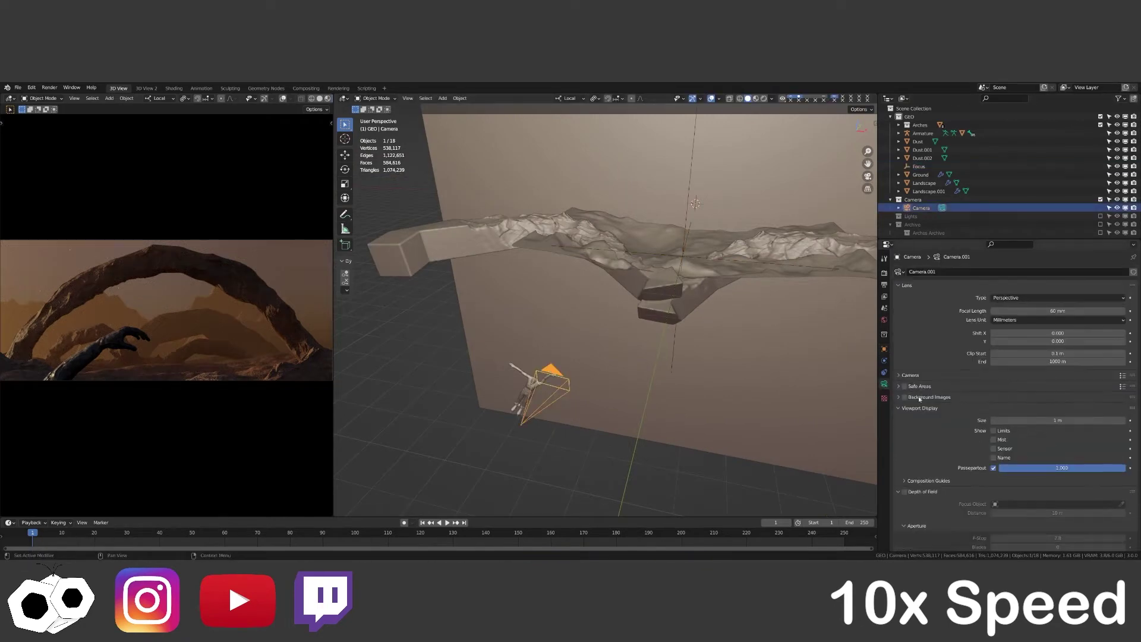
Move the Focus empty along Y in front of the camera and check it from above.
left_click(919, 167)
key("g")
key("y")
left_click(705, 218)
scroll(691, 377, "down", 5)
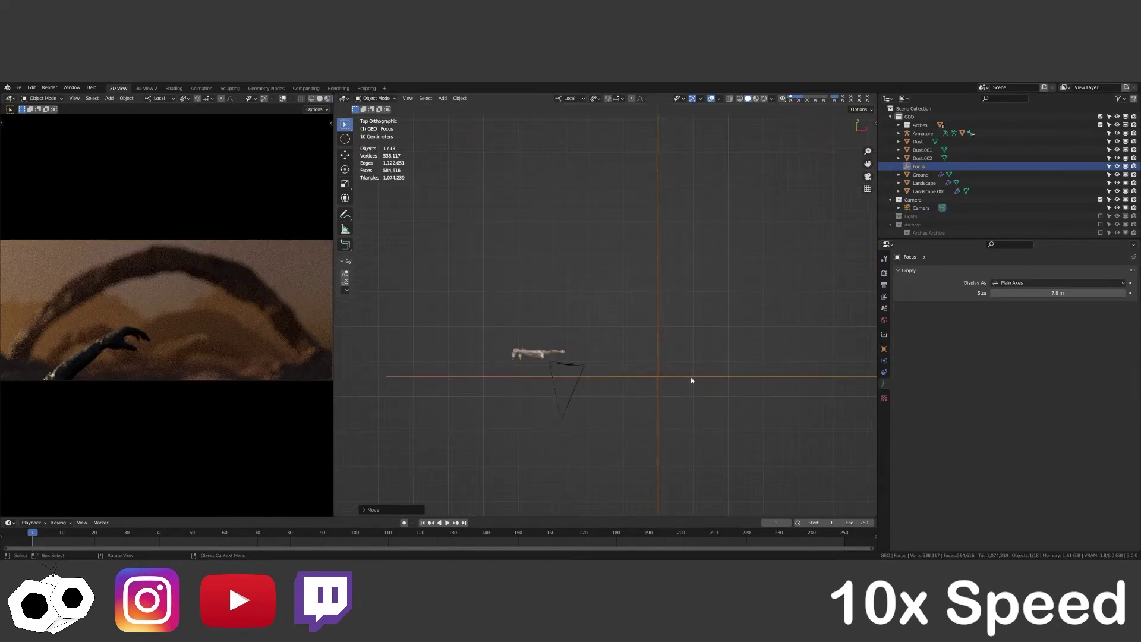
mouse_move(691, 377)
middle_mouse_down()
mouse_move(647, 359)
mouse_move(524, 472)
middle_mouse_up()
key("KP_7")
key("ctrl+s")
Enable camera depth of field on the Focus object and adjust the F-Stop.
key("ctrl+space")
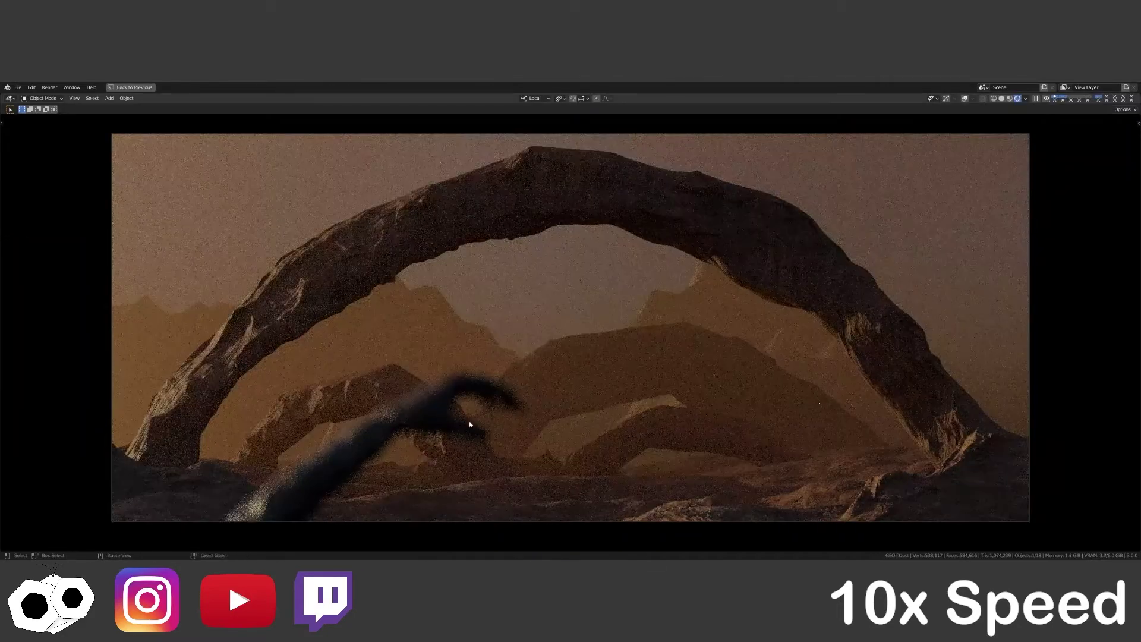
key("ctrl+space")
left_click(921, 208)
double_click(1058, 525)
key("Return")
key("ctrl+s")
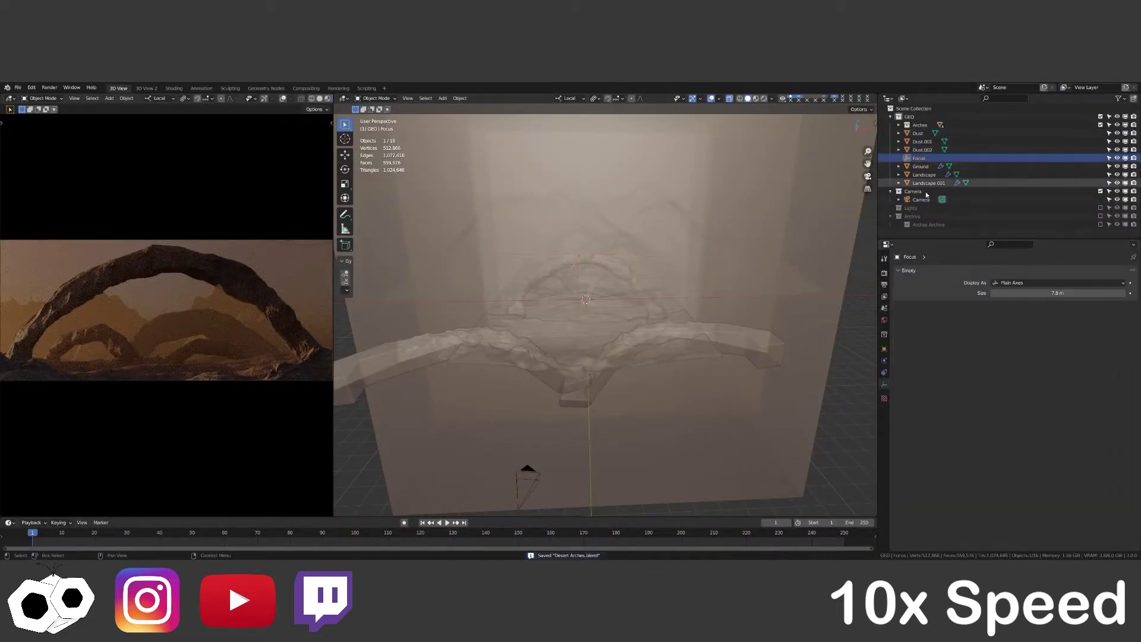
key("ctrl+space")
key("ctrl+space")
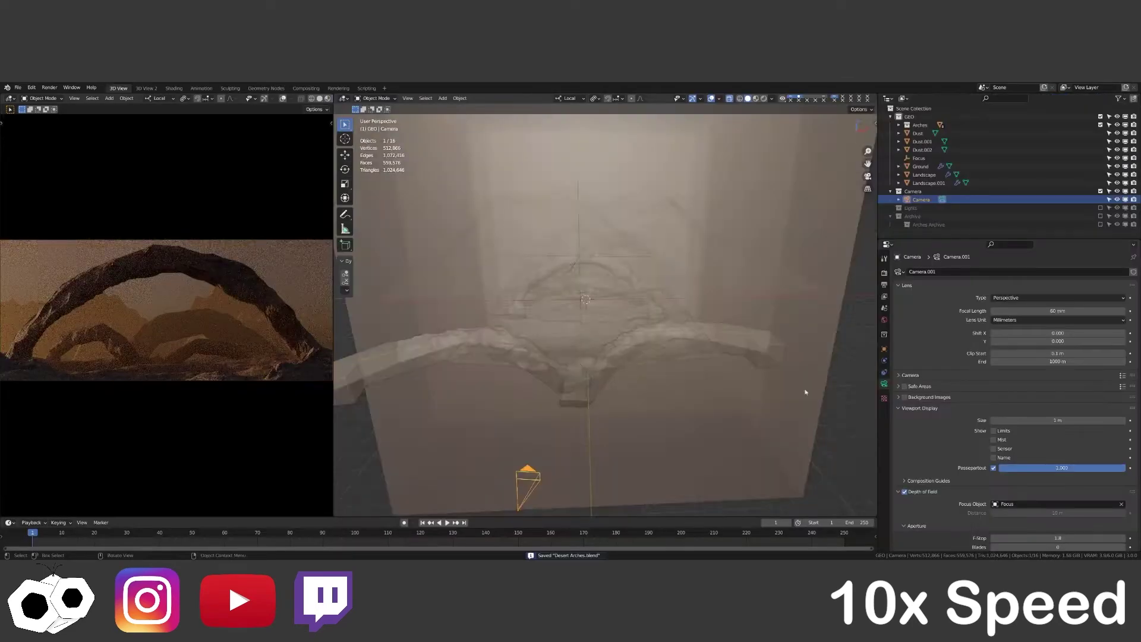
mouse_move(805, 390)
middle_mouse_down()
mouse_move(677, 229)
mouse_move(435, 339)
mouse_move(573, 318)
middle_mouse_up()
Lower the kneeling figure along Z under the arch and check the camera view.
scroll(543, 235, "up", 5)
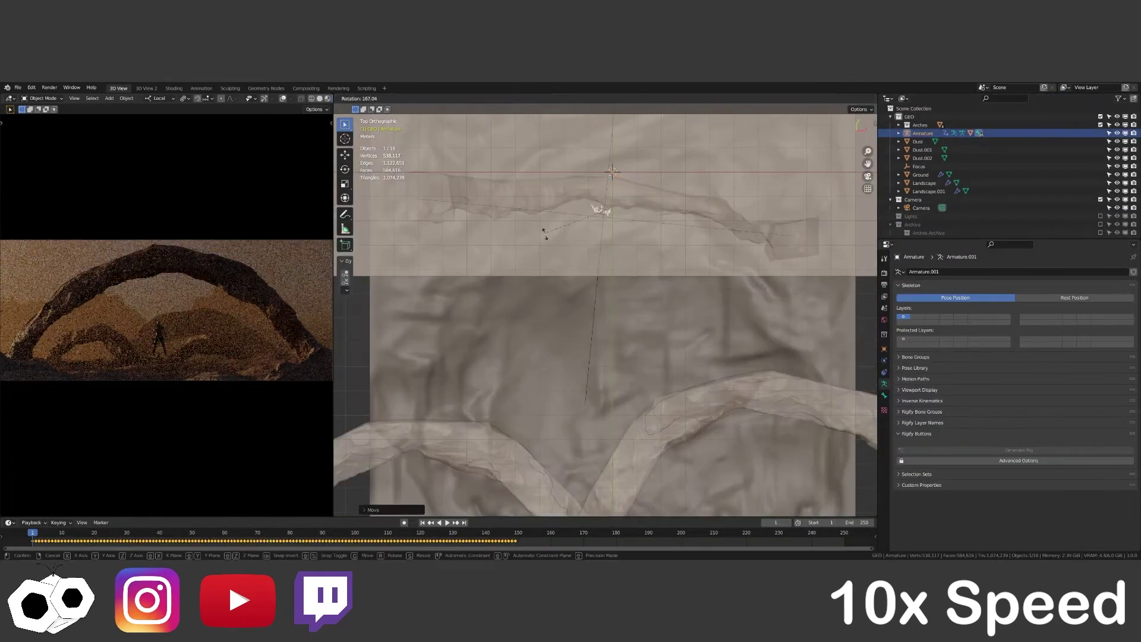
mouse_move(543, 234)
middle_mouse_down()
mouse_move(553, 403)
mouse_move(545, 376)
middle_mouse_up()
key("g")
key("z")
key("z")
left_click(553, 403)
key("space")
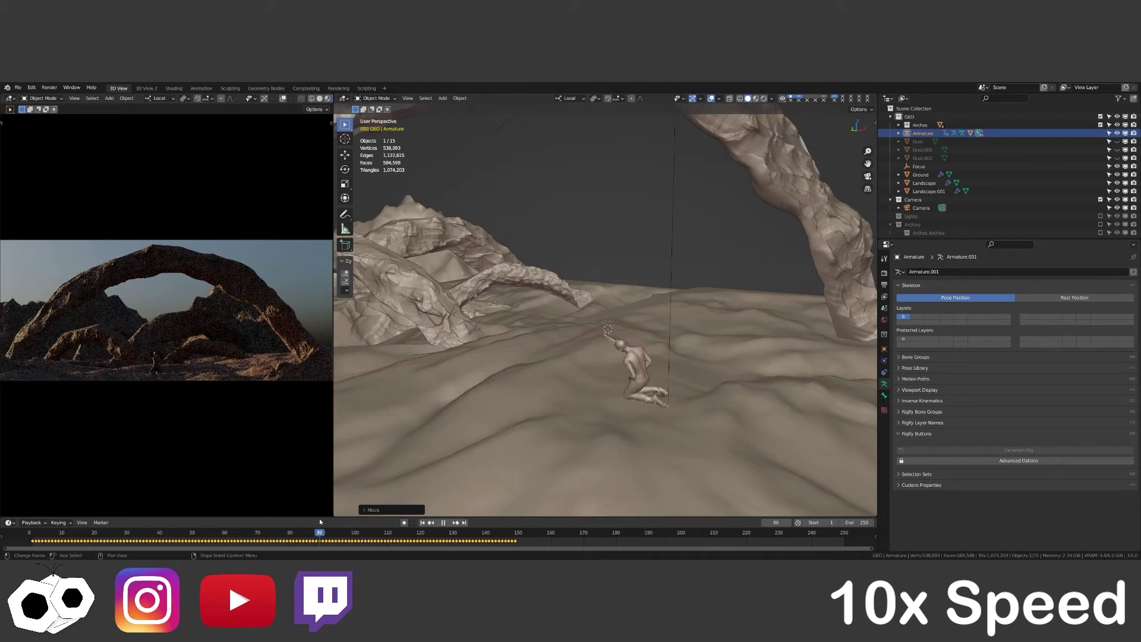
left_click(228, 541)
middle_click_drag(709, 396, 654, 357)
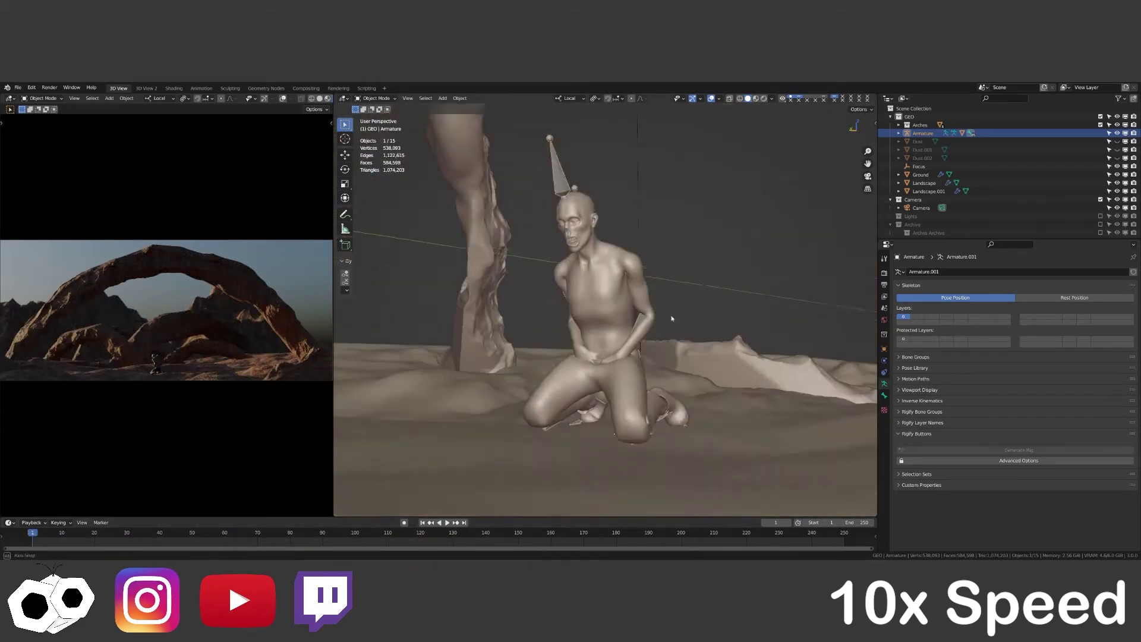
key("ctrl+s")
key("ctrl+space")
key("ctrl+space")
key("ctrl+space")
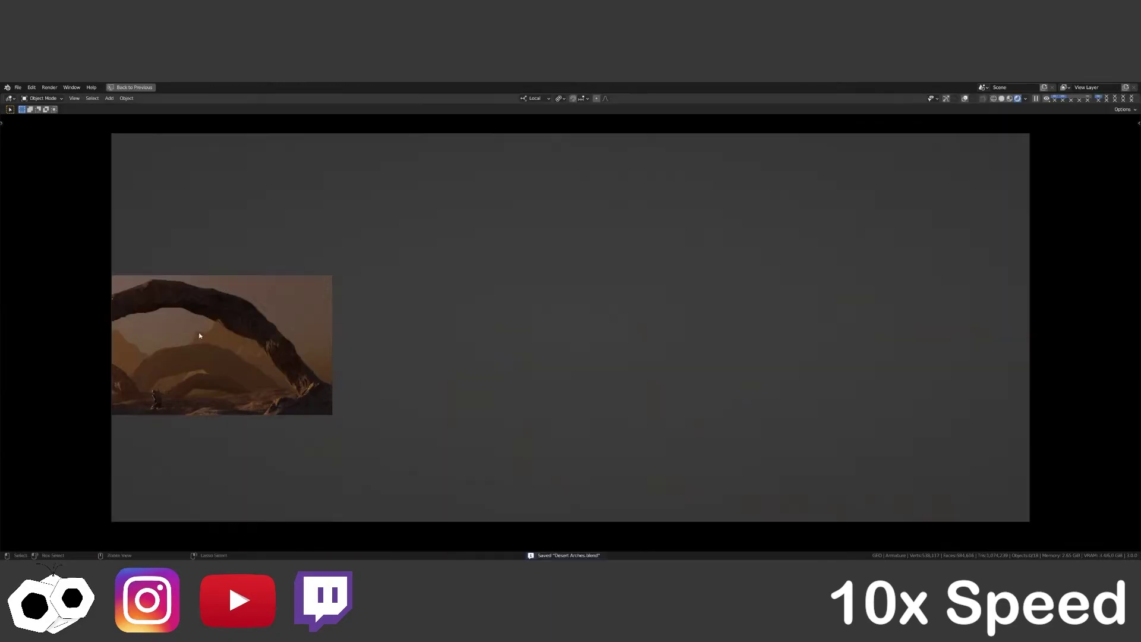
key("ctrl+space")
Render the full arch scene with F12 and save.
key("F12")
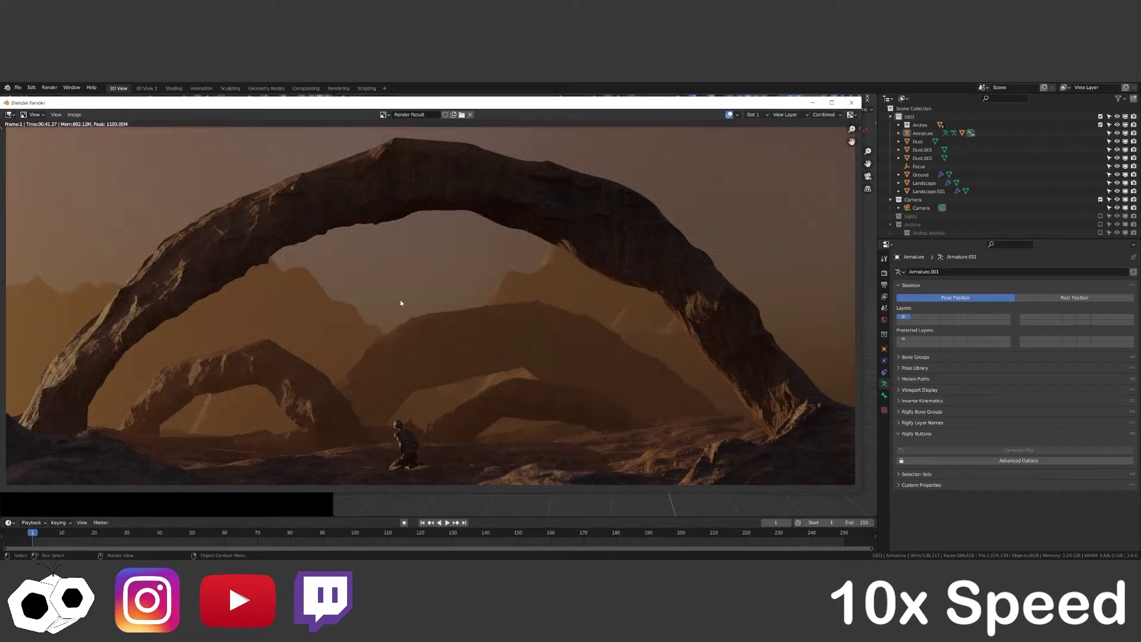
key("Escape")
left_click(911, 217)
key("ctrl+s")
Add a point light beside the figure, colouring it green and then orange.
key("shift+a")
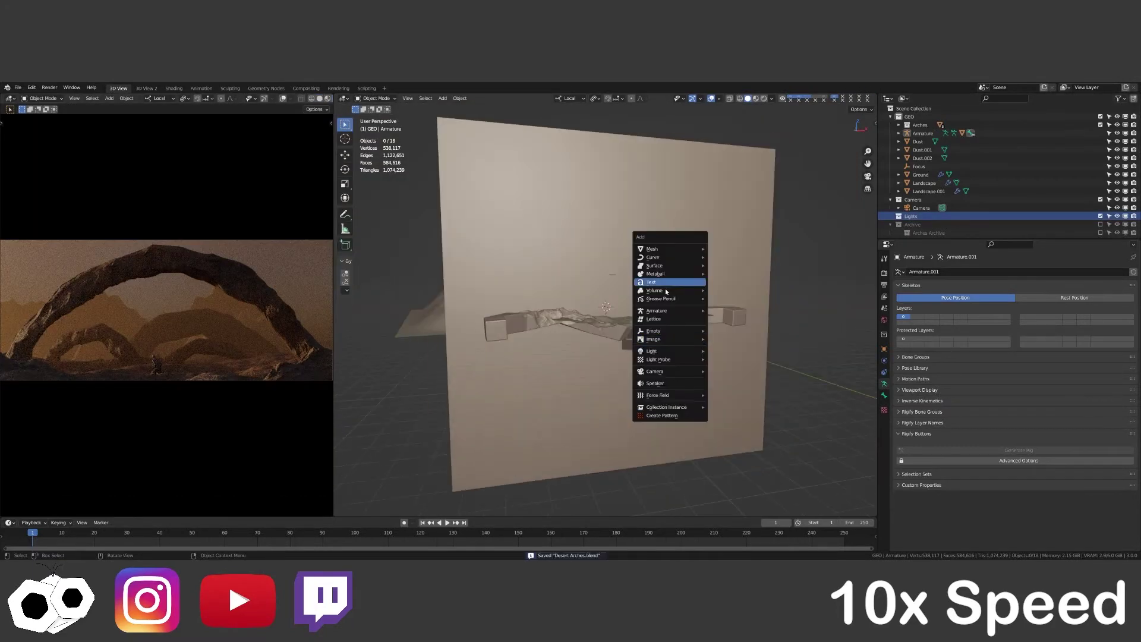
left_click(743, 351)
left_click(1058, 319)
left_click(1070, 238)
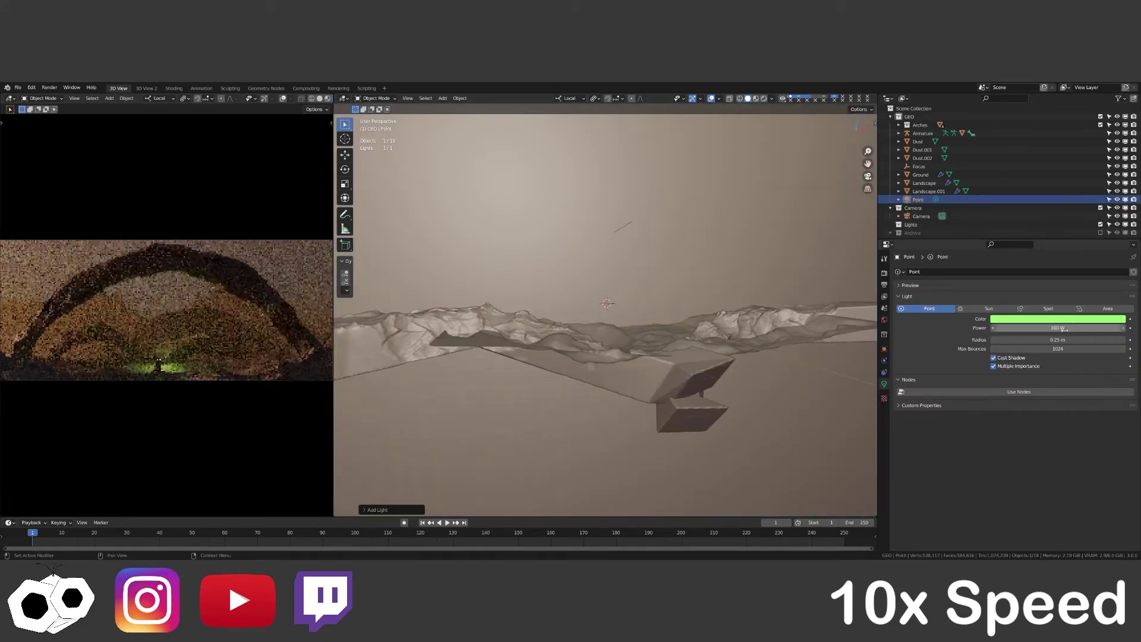
left_click(1059, 319)
middle_click_drag(607, 297, 607, 387)
key("g")
left_click(585, 376)
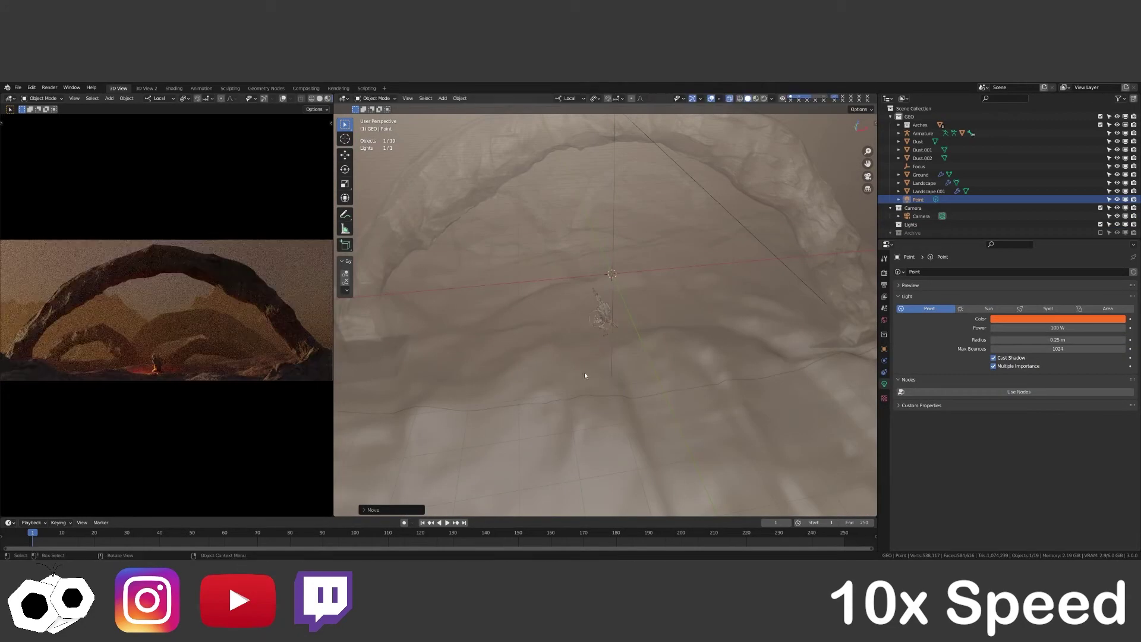
key("Delete")
scroll(641, 375, "down", 8)
key("ctrl+s")
Switch the Color Management view transform from Raw to Standard and save the Blender file.
middle_click_drag(641, 375, 437, 296)
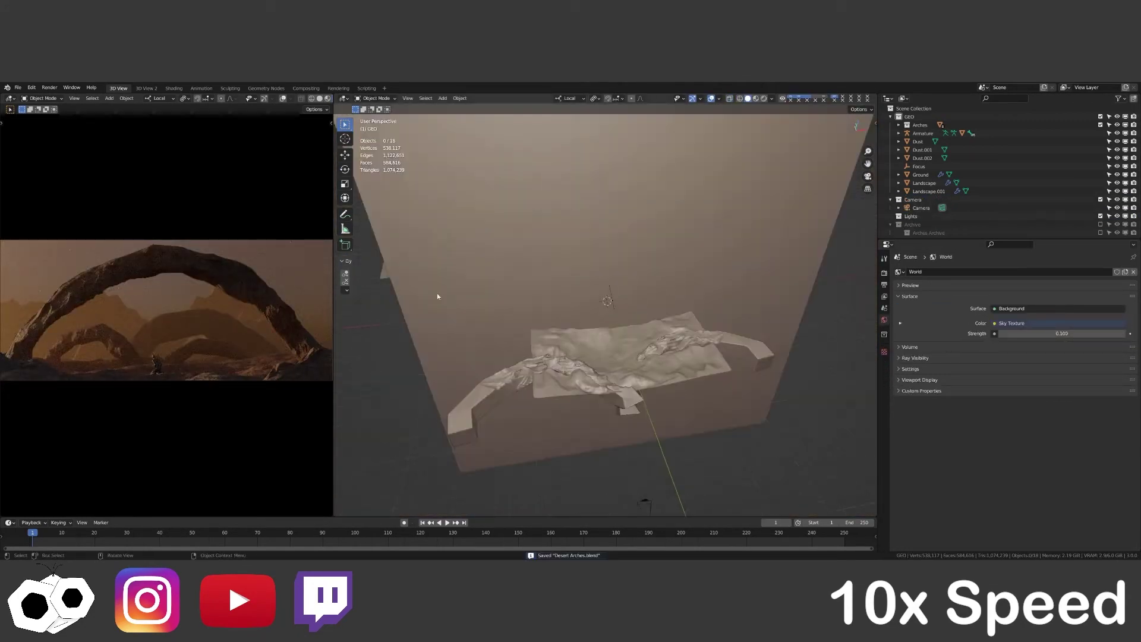
left_click(885, 273)
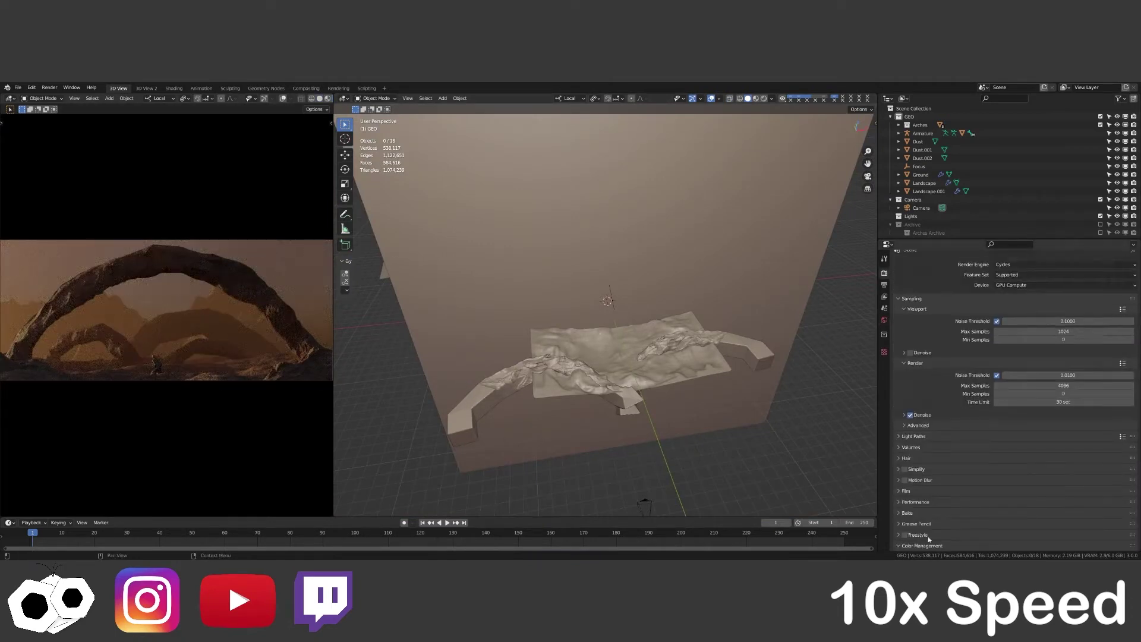
scroll(929, 540, "down", 3)
left_click(973, 523)
left_click(958, 493)
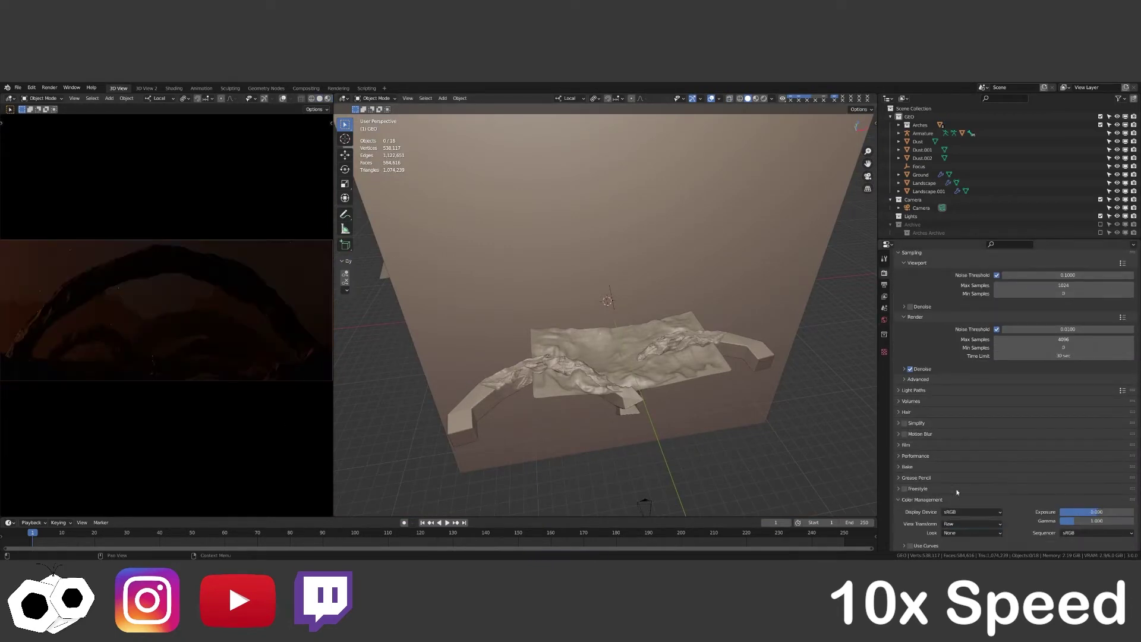
left_click(972, 524)
left_click(959, 479)
left_click(972, 524)
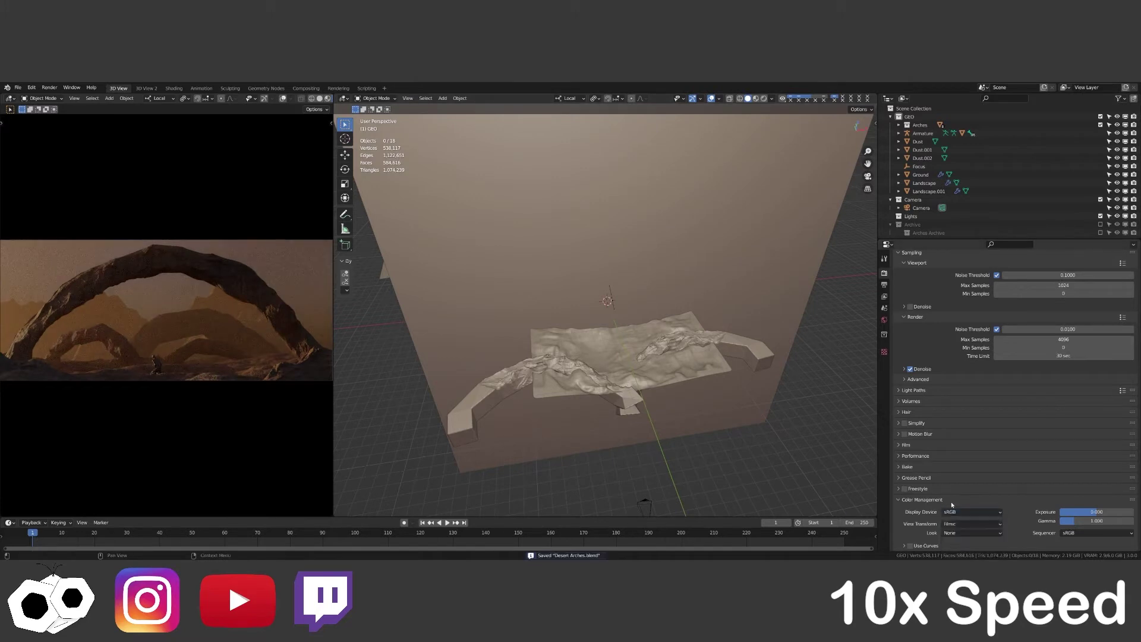
left_click(976, 515)
scroll(1023, 452, "up", 3)
key("ctrl+s")
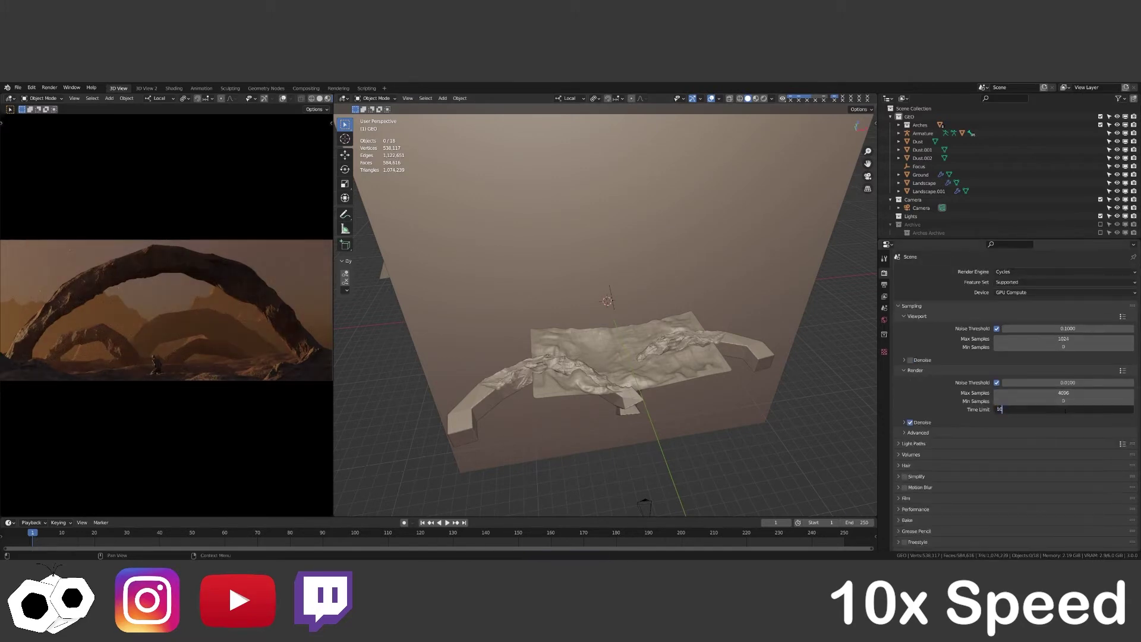
Try output resolutions of 2160 px and then 3440 × 1440 px.
left_click(884, 285)
right_click(1059, 283)
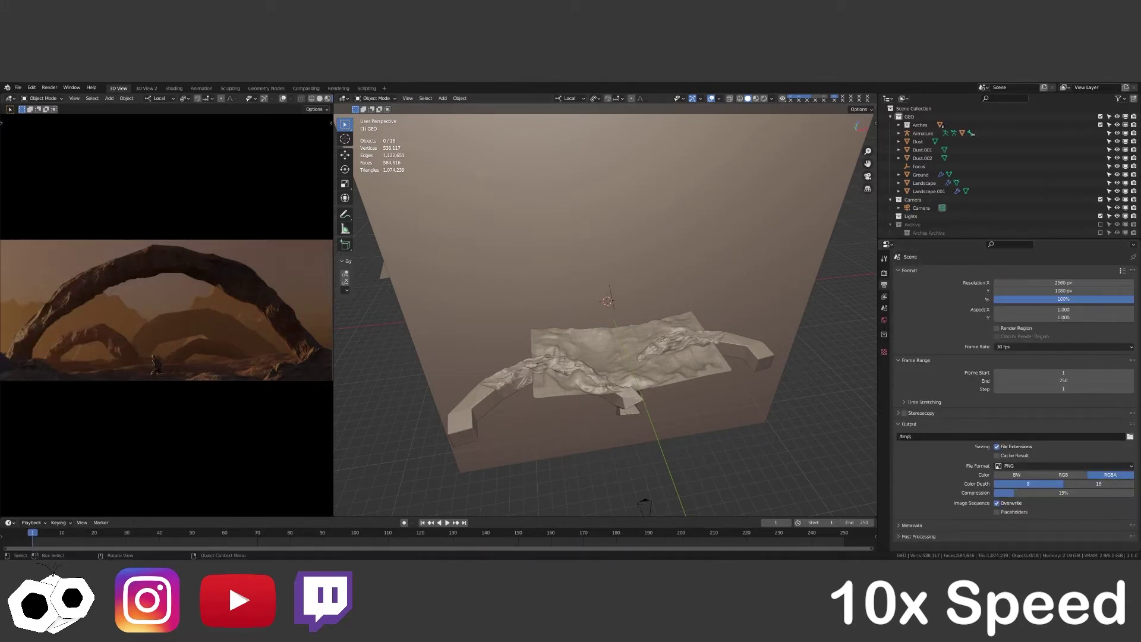
type("0")
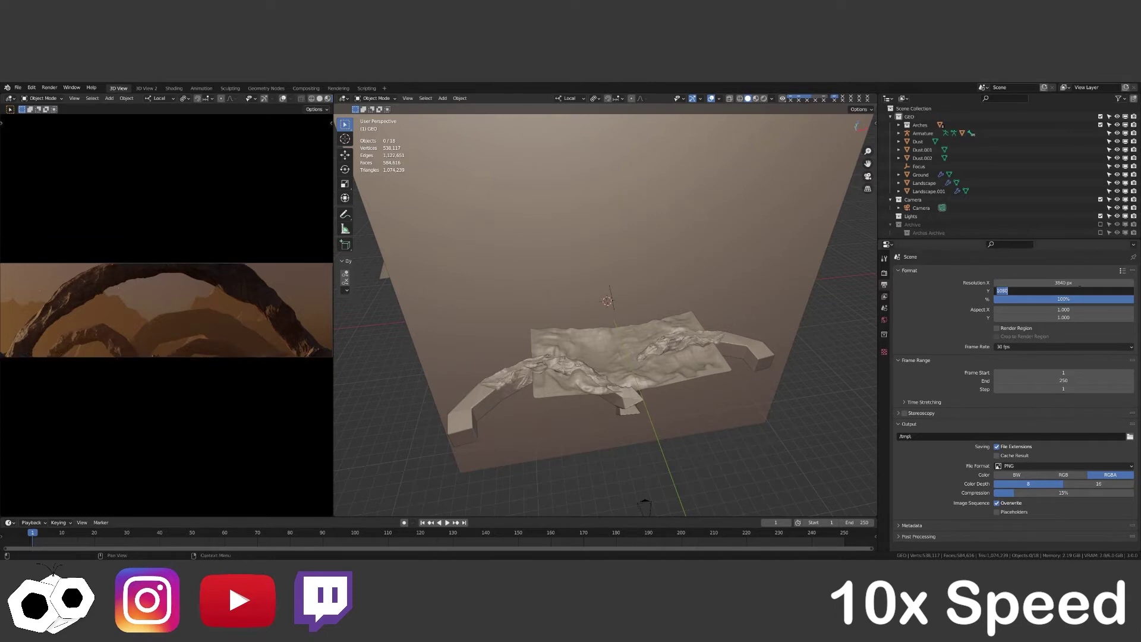
key("Tab")
type("2160")
key("Return")
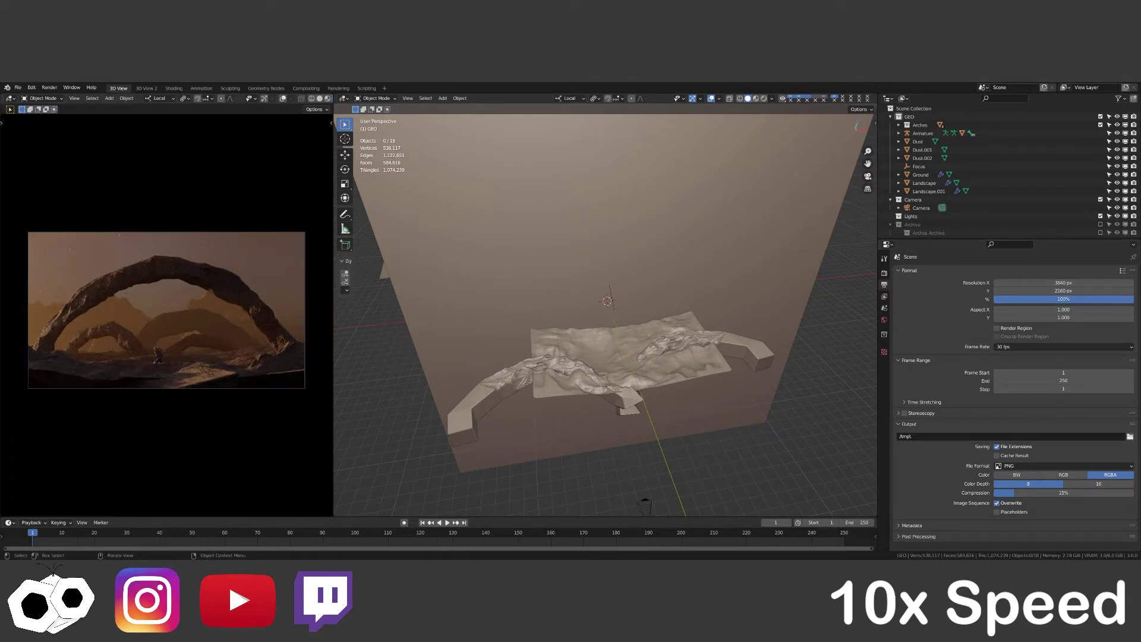
double_click(1063, 282)
type("3440")
key("Tab")
type("1440")
key("Return")
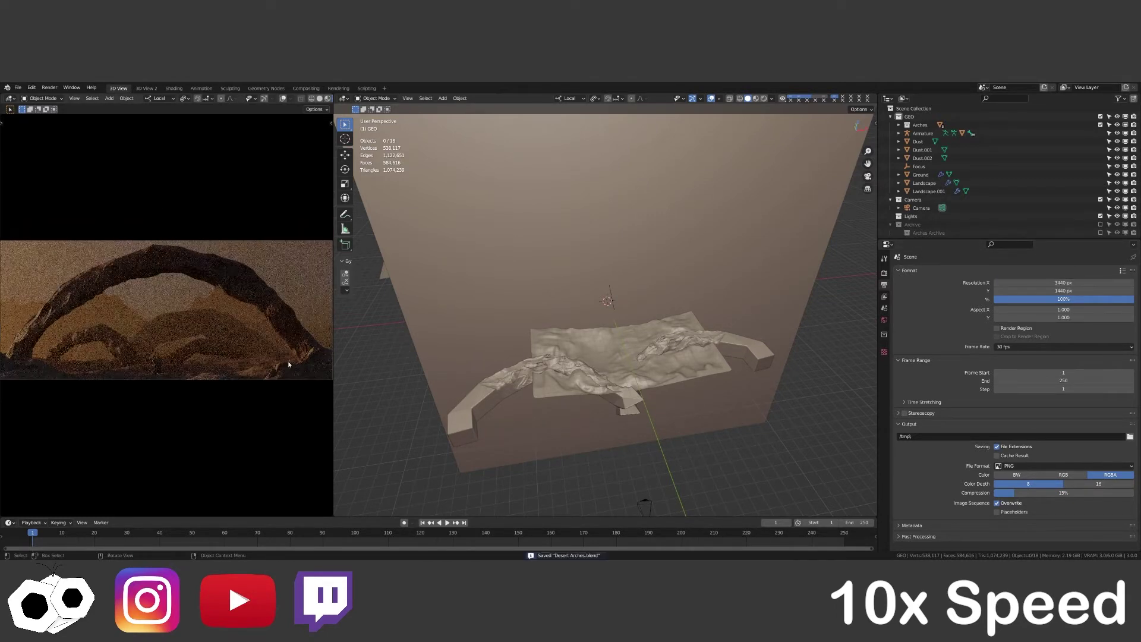
Settle the render resolution at 3840 × 1600 px and save the file.
left_click(1122, 270)
left_click(1088, 182)
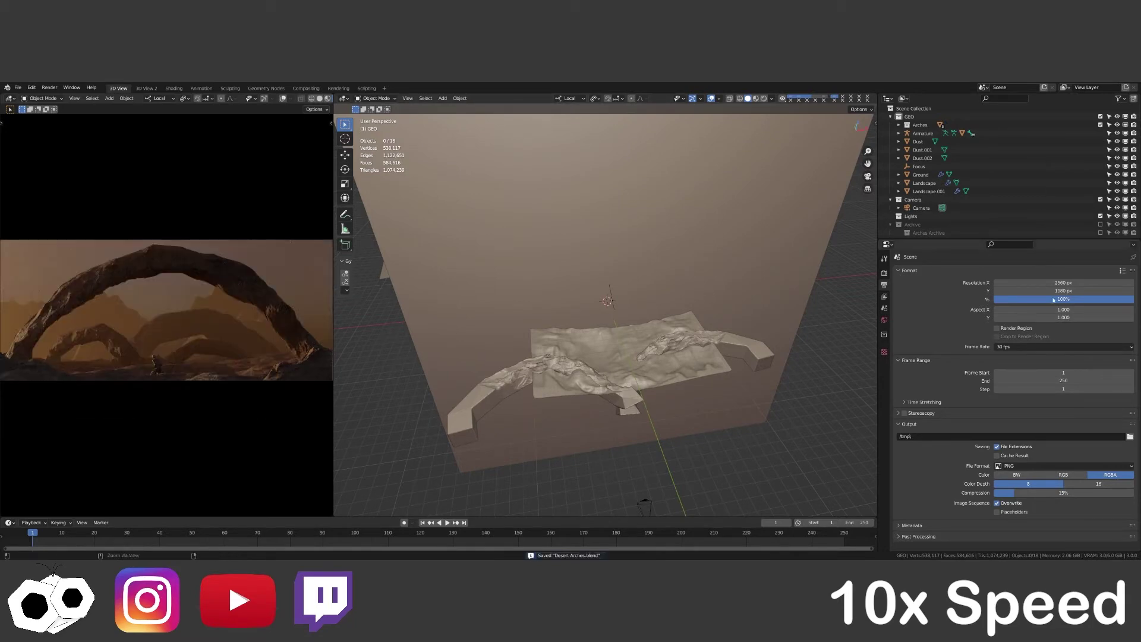
double_click(1063, 283)
type("2560")
key("Return")
double_click(1063, 282)
type("3840")
key("Return")
type("1600")
key("Return")
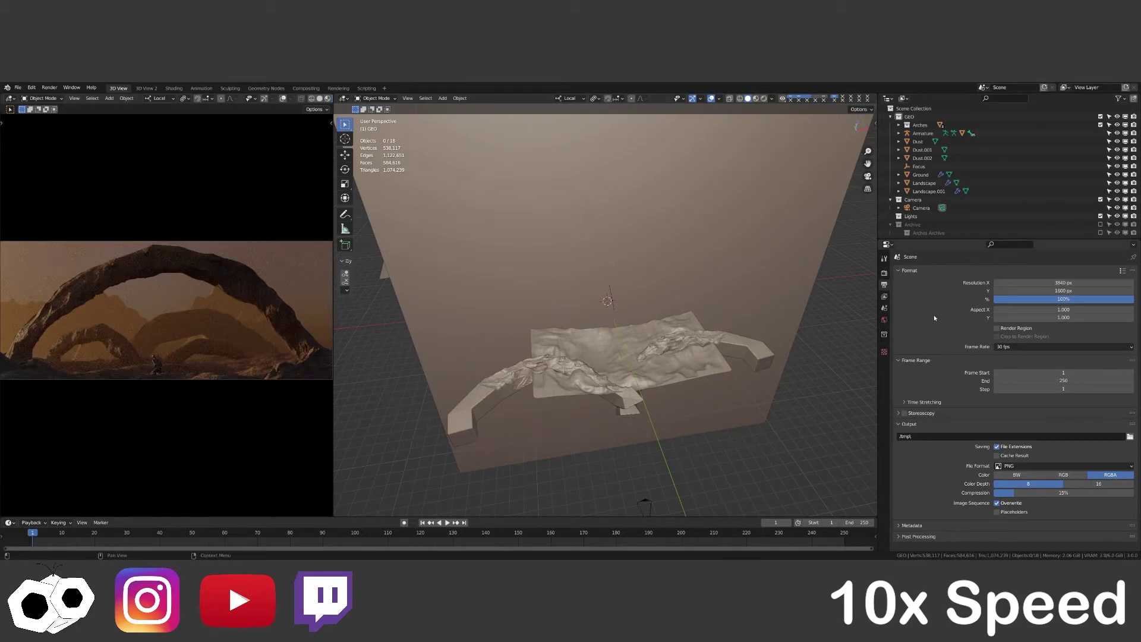
key("ctrl+s")
Warm the temperature, lower Dehaze to about -43, and add an S-curve in Camera Raw.
scroll(924, 272, "down", 2)
left_click(884, 273)
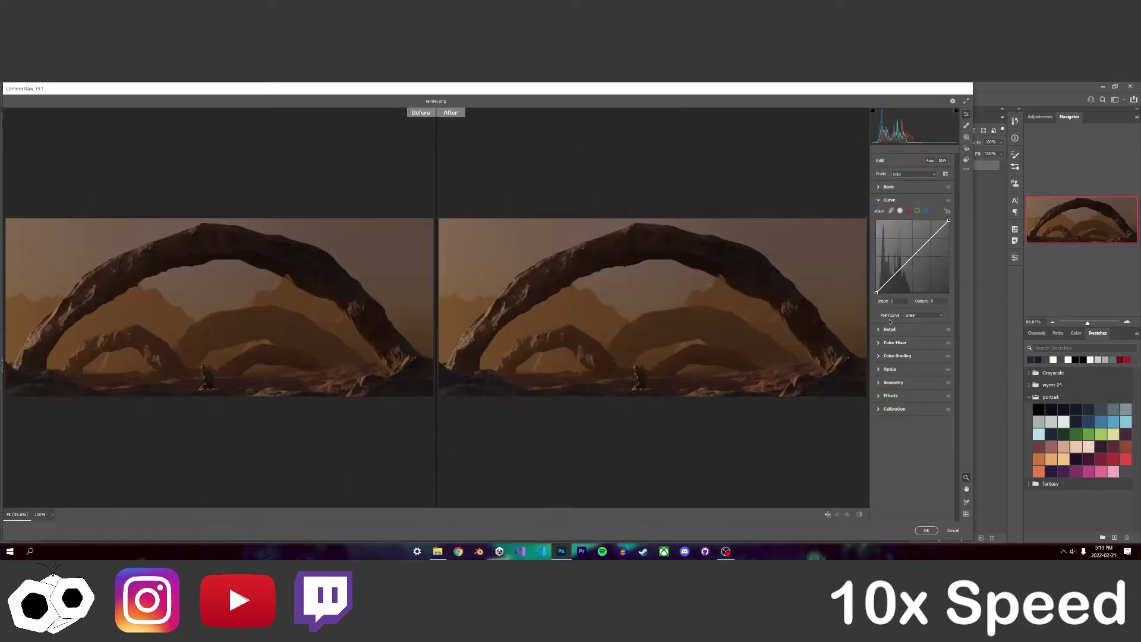
mouse_move(893, 213)
left_mouse_down()
mouse_move(915, 213)
mouse_move(918, 239)
mouse_move(916, 212)
mouse_move(905, 248)
mouse_move(948, 259)
mouse_move(896, 269)
mouse_move(929, 279)
mouse_move(909, 288)
mouse_move(920, 306)
left_mouse_up()
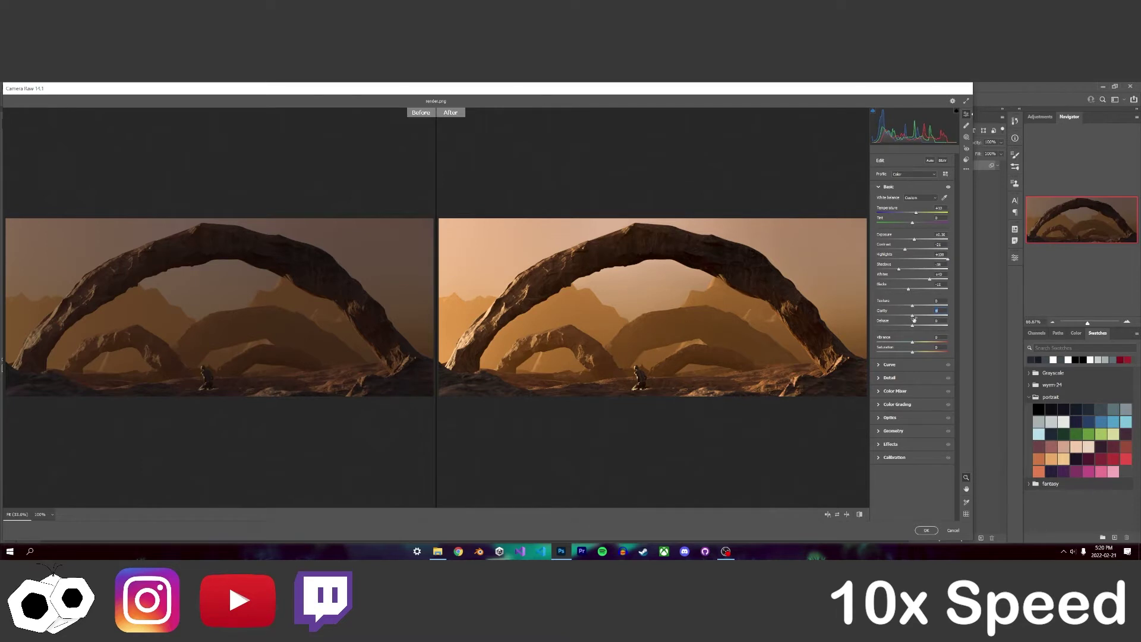
left_click_drag(913, 325, 896, 326)
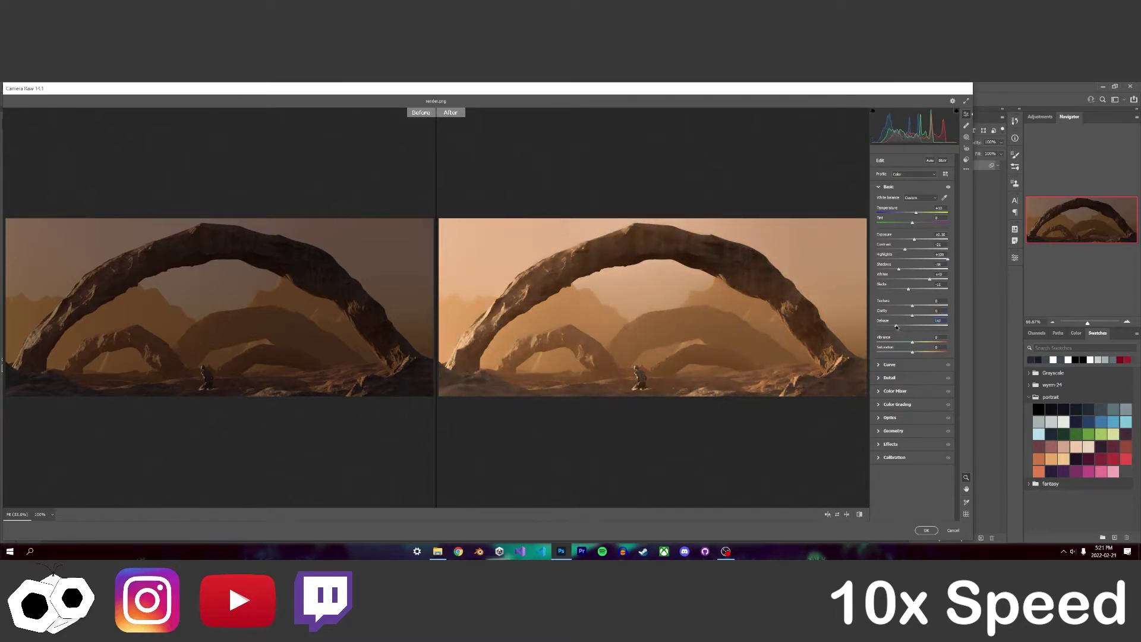
left_click(889, 364)
left_click_drag(902, 267, 931, 244)
left_click(901, 273)
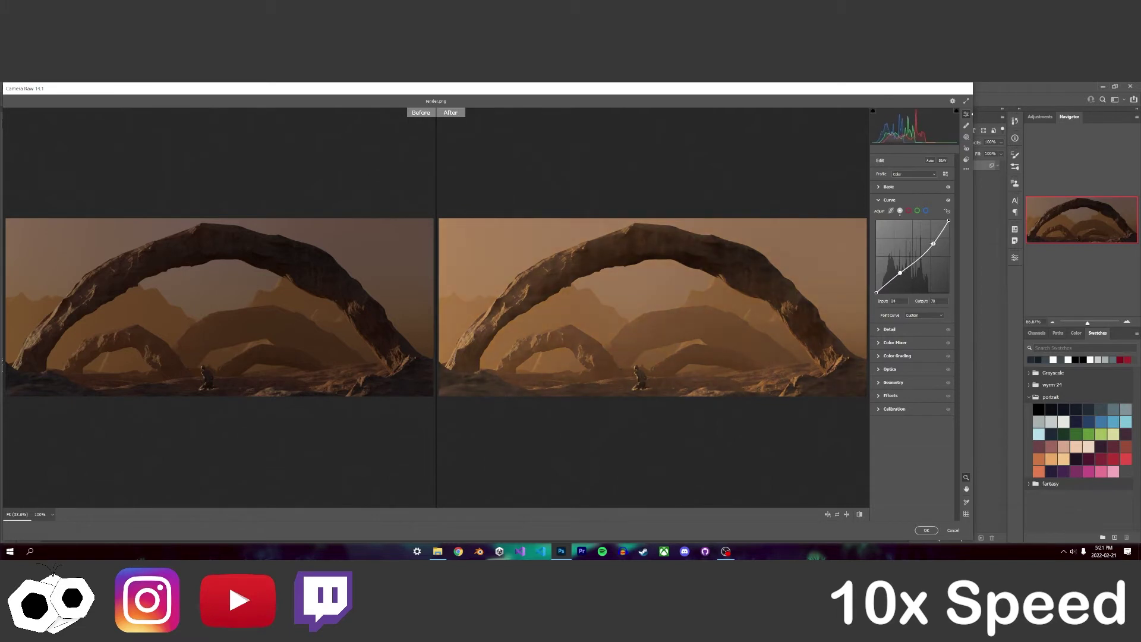
Darken the colour grading luminance and apply -17 lens distortion.
left_click(887, 330)
left_click(897, 296)
left_click_drag(913, 309, 897, 309)
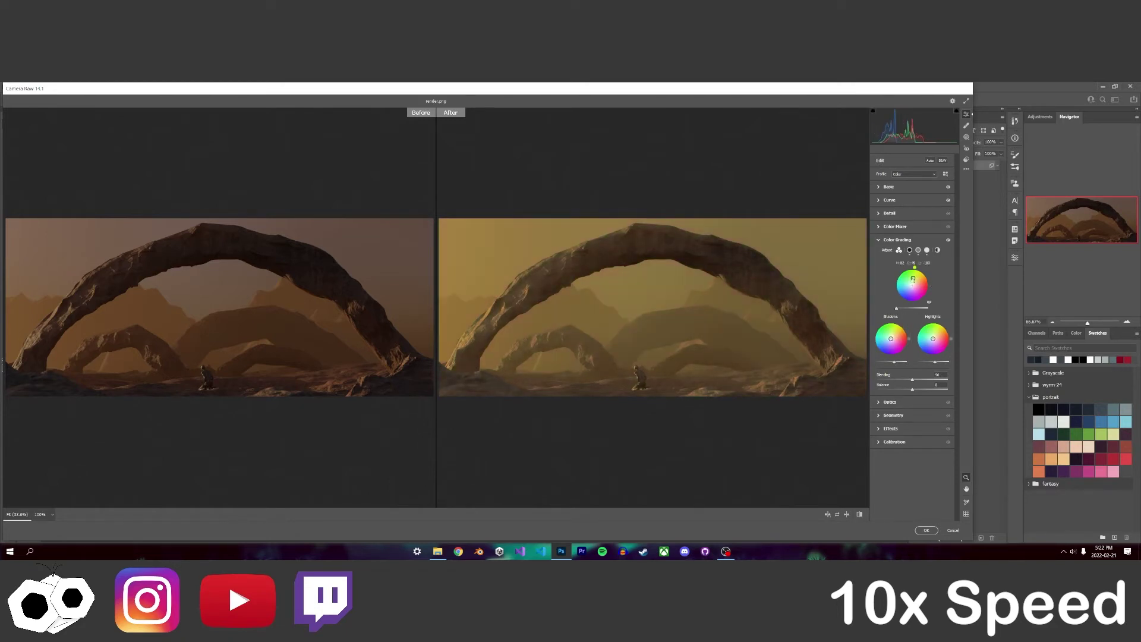
left_click(890, 401)
left_click_drag(913, 270, 905, 272)
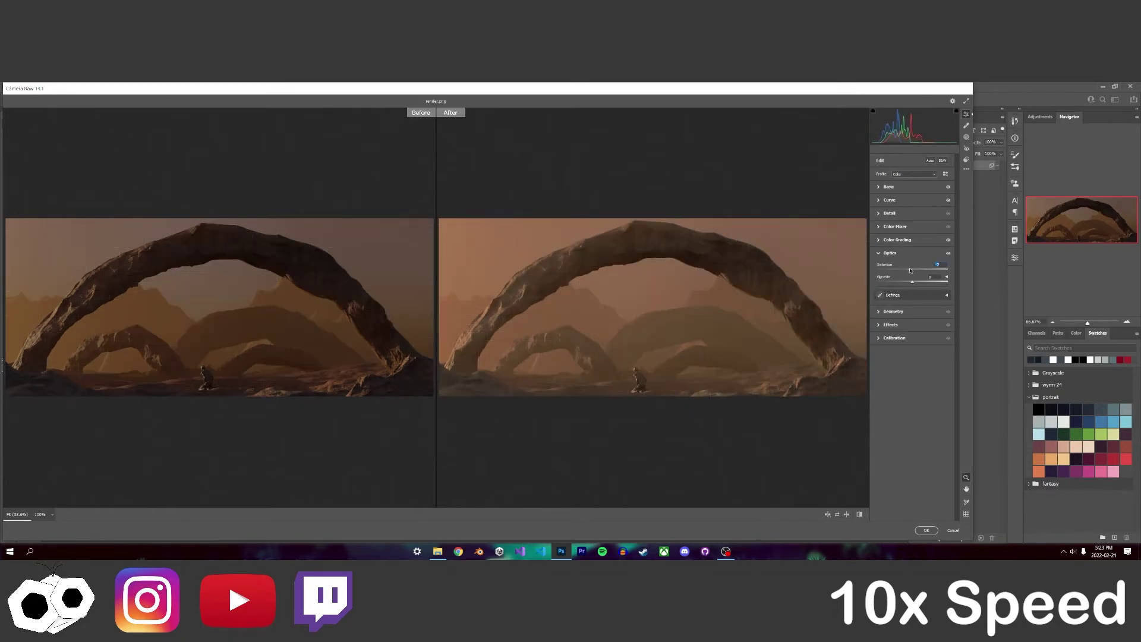
Add a dark corner vignette and apply the Camera Raw edits to the image.
left_click(949, 254)
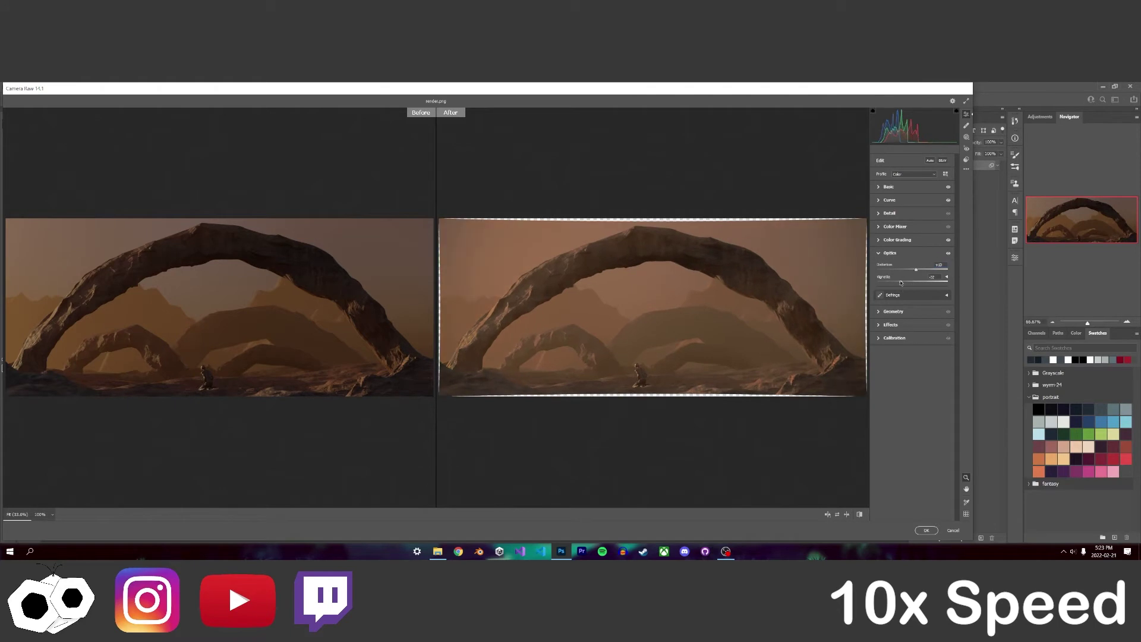
left_click_drag(912, 281, 901, 281)
left_click(890, 253)
left_click(886, 293)
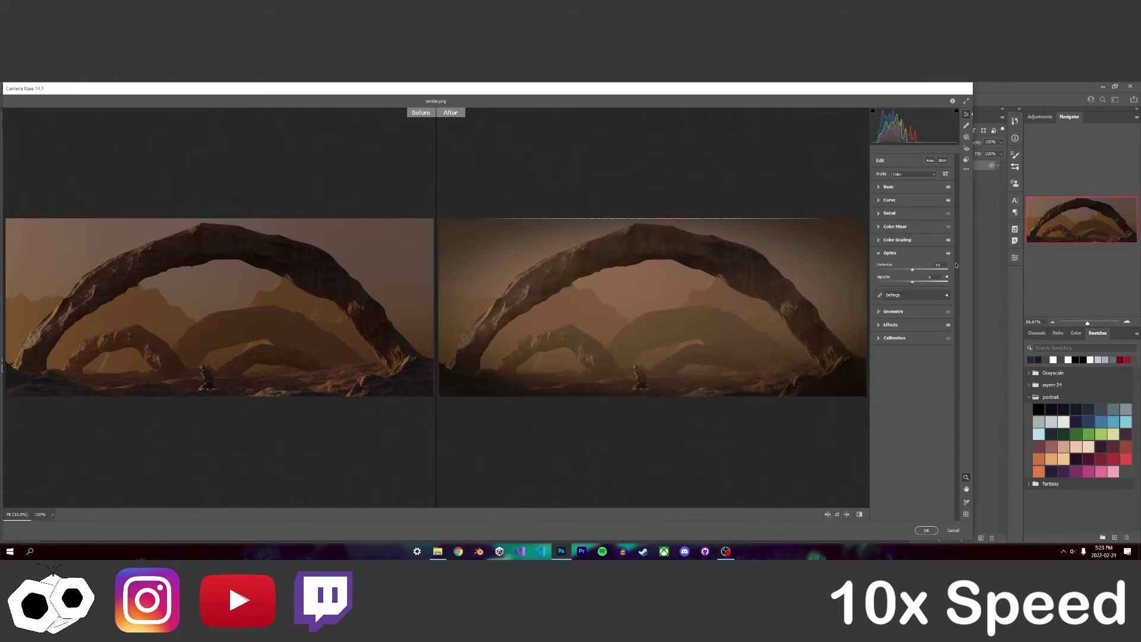
left_click(927, 530)
key("ctrl+t")
Commit the resized layer and save the document on this computer as Desert Arches.psd.
left_click(592, 266)
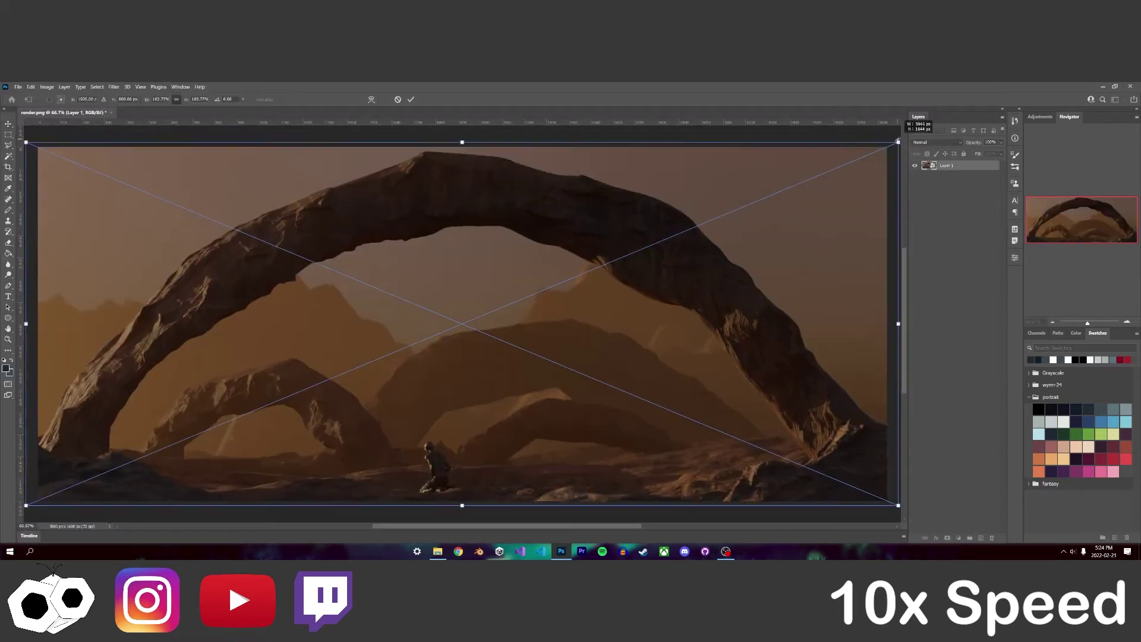
key("Return")
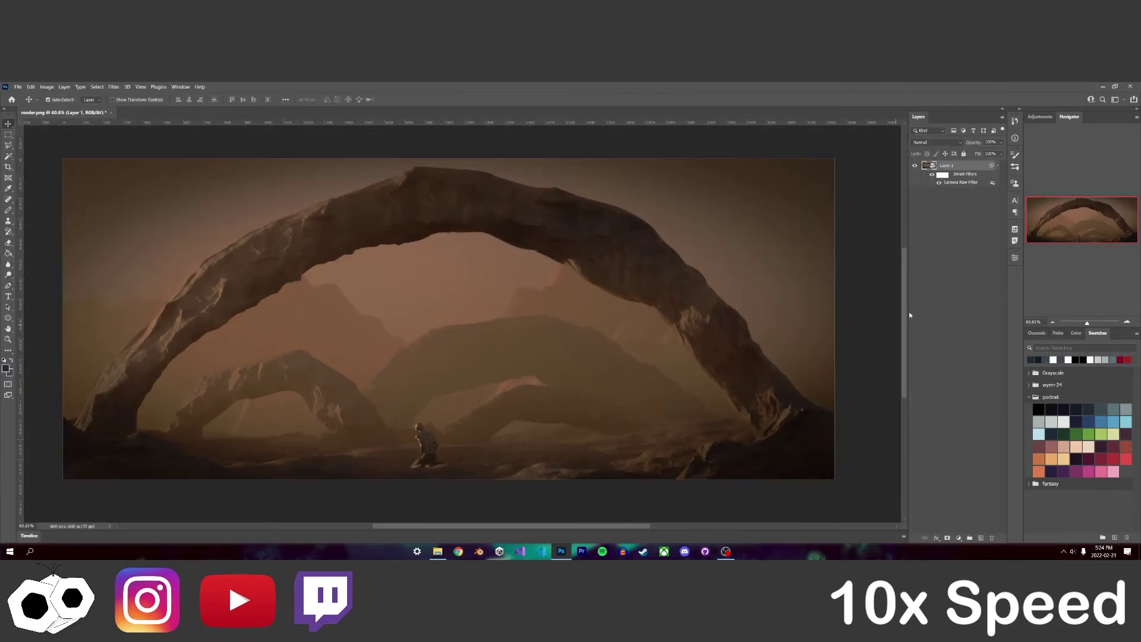
key("ctrl+s")
left_click(540, 364)
left_click(18, 86)
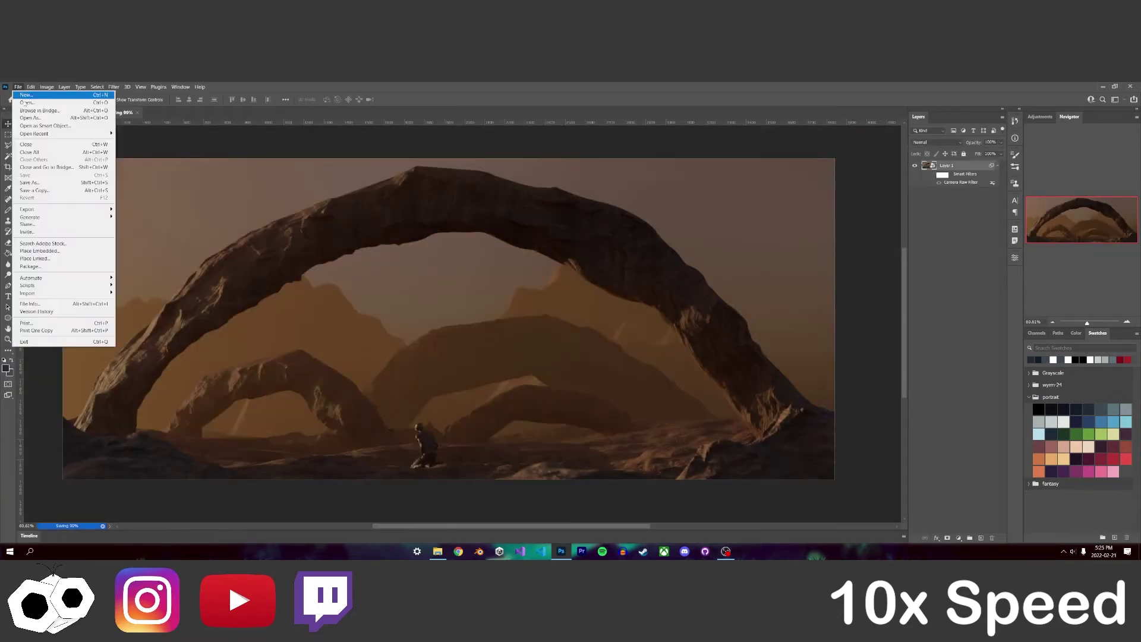
left_click(36, 182)
left_click(592, 265)
key("ctrl+shift+s")
left_click(542, 364)
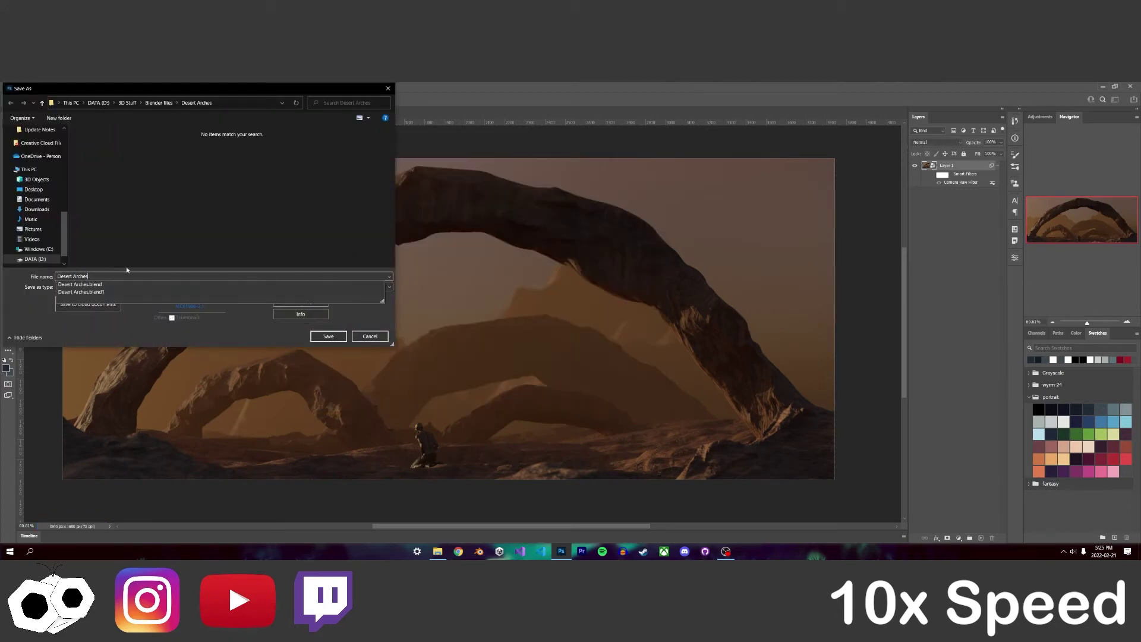
left_click(323, 335)
left_click(727, 155)
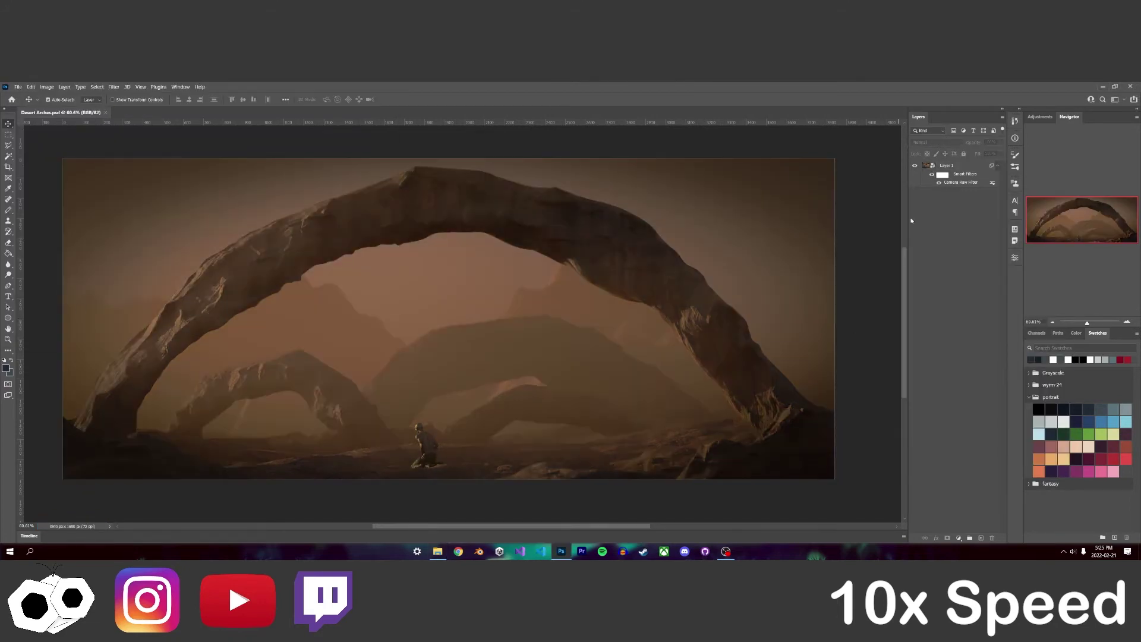
Add a Solid Color fill layer in a tan colour.
left_click(958, 538)
left_click(975, 397)
left_click_drag(711, 372, 711, 387)
Confirm the tan fill, invert its mask, and set its opacity to 30%.
left_click(785, 286)
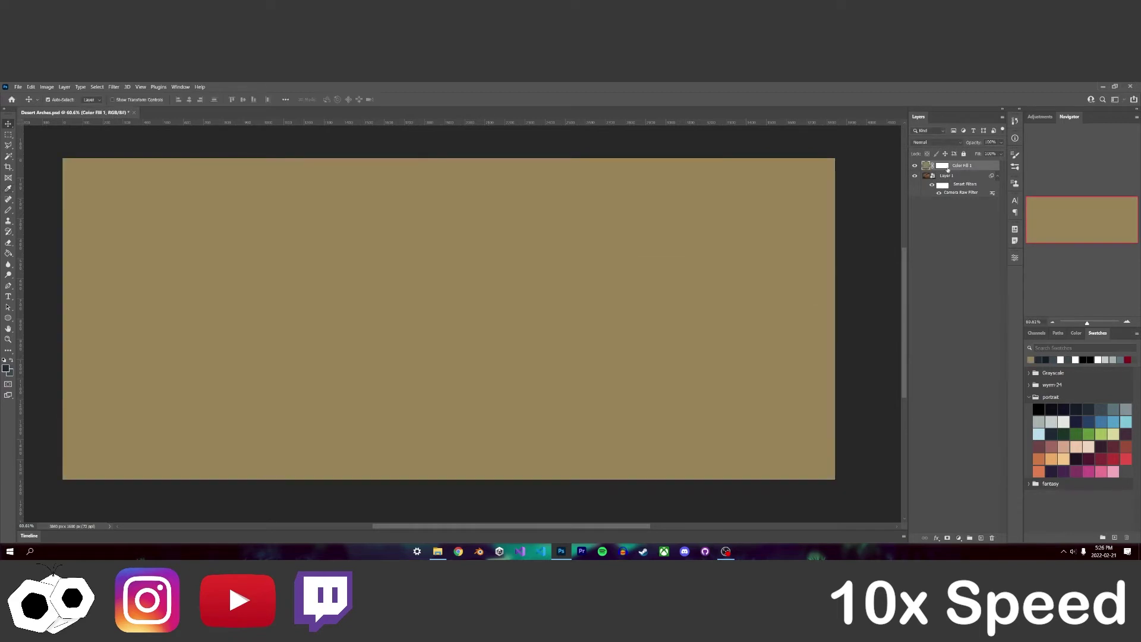
key("ctrl+i")
key("ctrl+i")
key("3")
key("3")
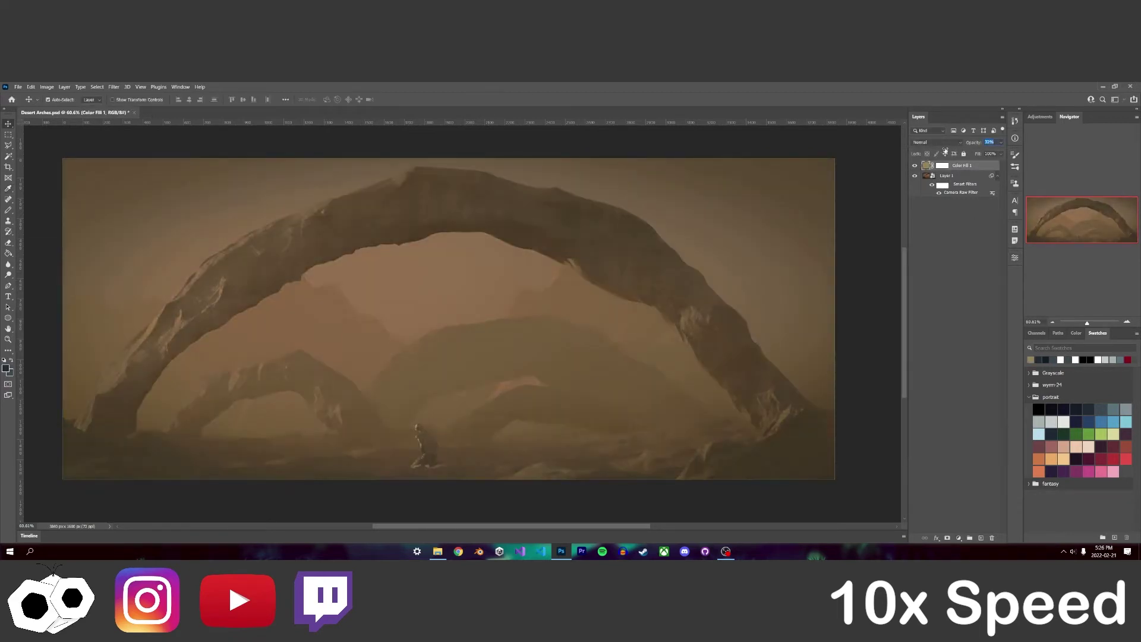
key("1")
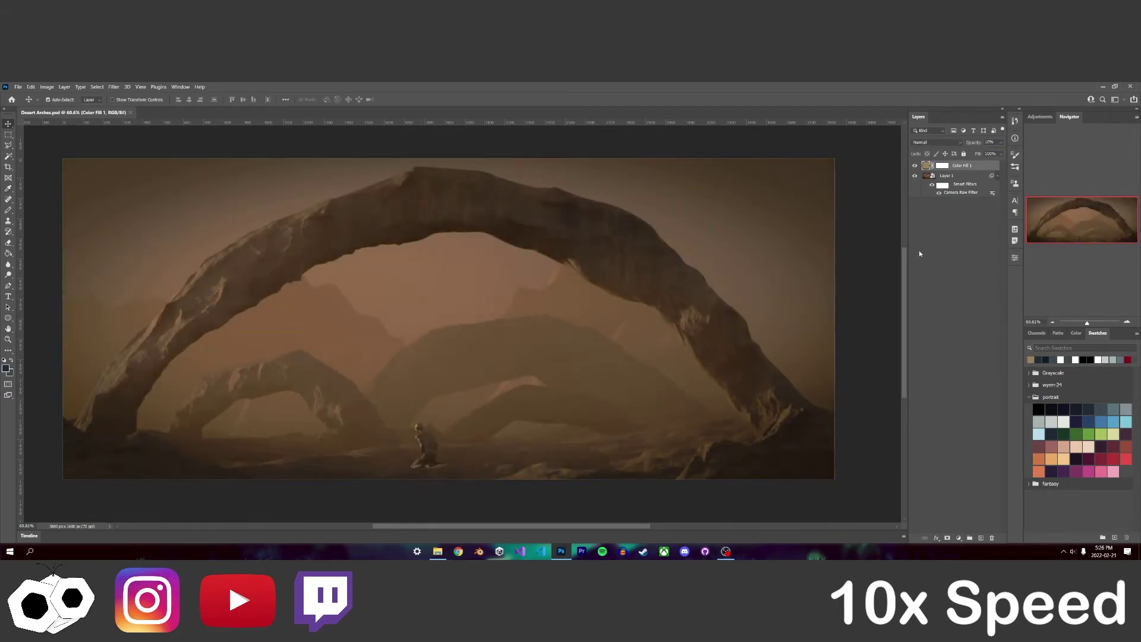
key("3")
Add a Photo Filter adjustment layer, compare Cyan and other presets, then choose Sepia.
left_click(958, 537)
left_click(981, 473)
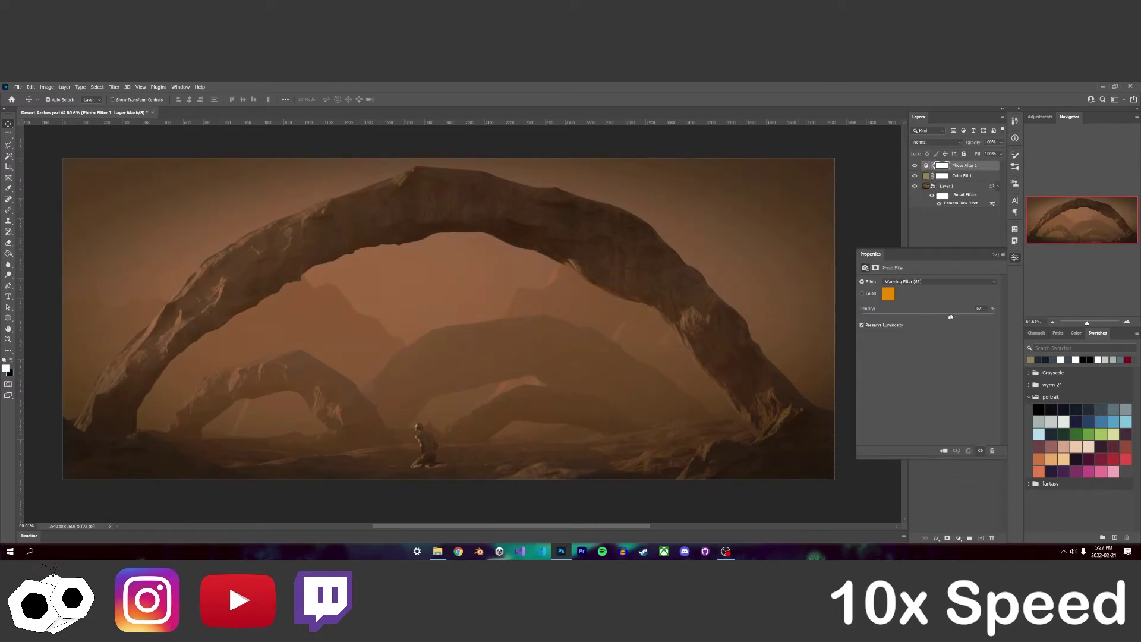
left_click(939, 282)
left_click(910, 351)
left_click(927, 282)
left_click(897, 411)
left_click(928, 281)
left_click(905, 384)
Preview a green-teal preset, return to Sepia at 10% density, then select Layer 1.
left_click(927, 282)
left_click(909, 410)
left_click(928, 282)
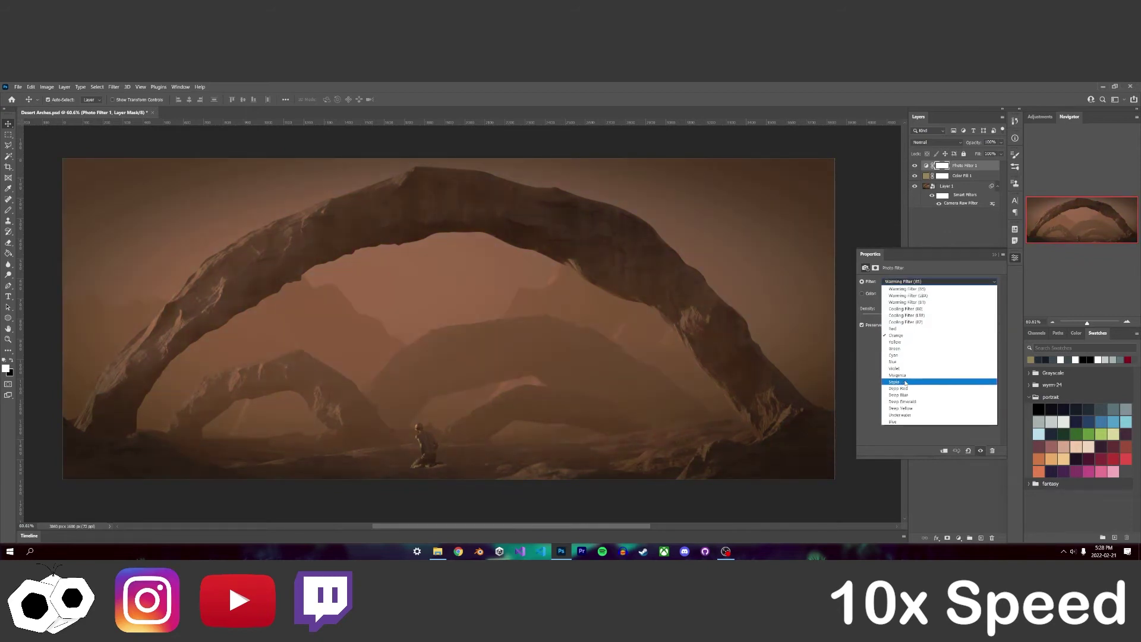
left_click(905, 383)
left_click_drag(960, 317, 873, 317)
left_click(948, 475)
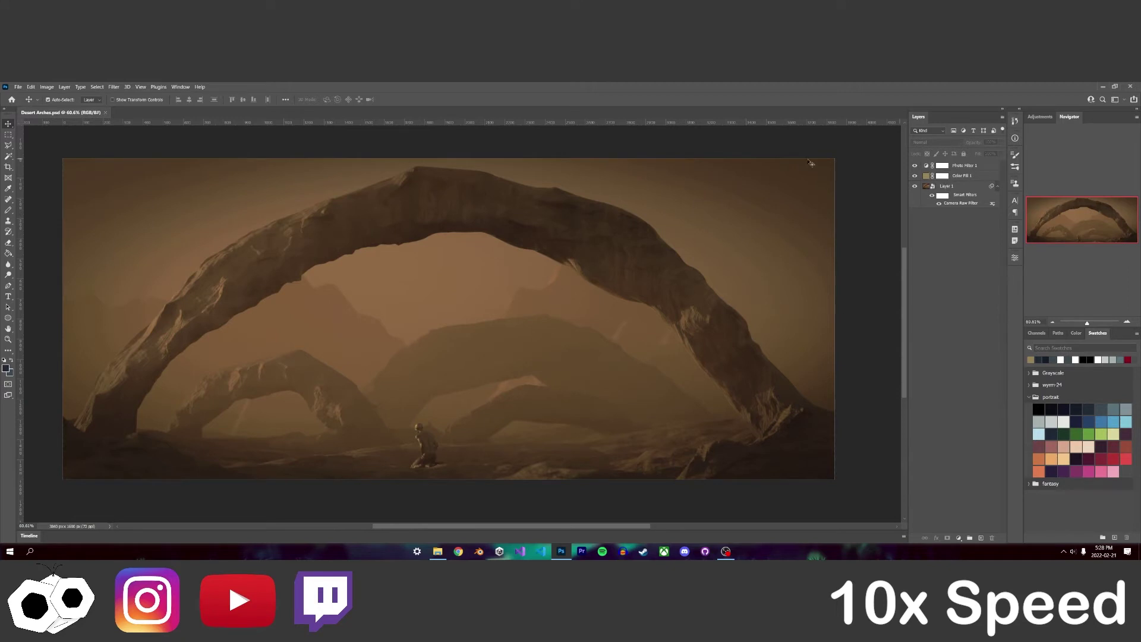
left_click(958, 188)
Reopen the Camera Raw settings and close them without changes.
left_click(113, 87)
left_click(134, 95)
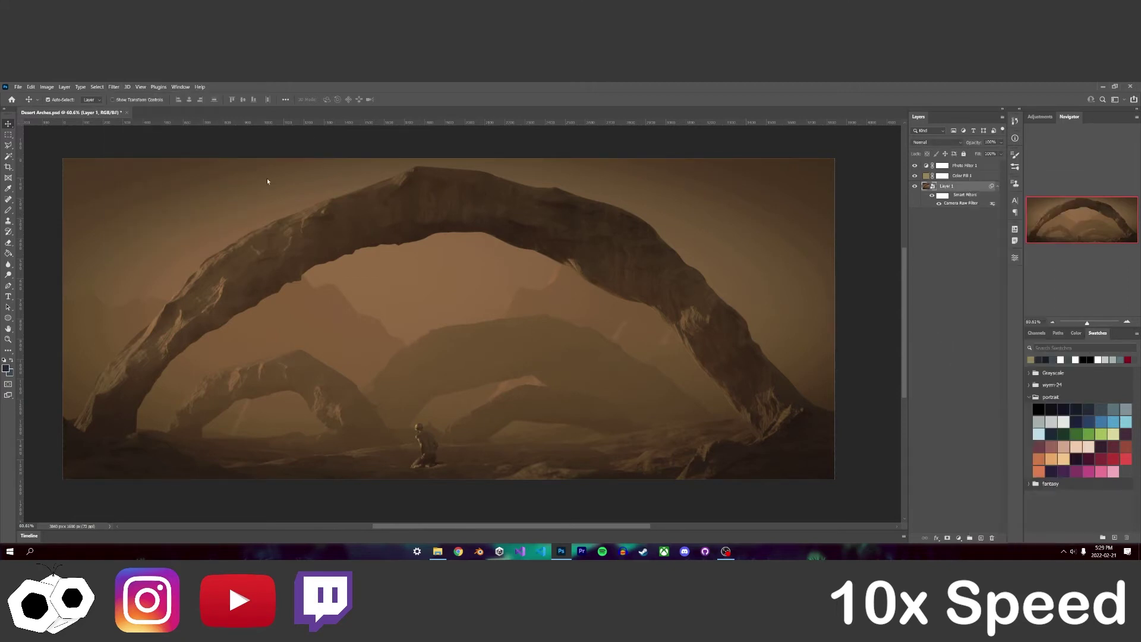
key("Return")
Apply Oil Paint with shine 1.1, then delete the Oil Paint smart filter.
left_click(113, 87)
left_click(232, 271)
left_click_drag(535, 141, 722, 141)
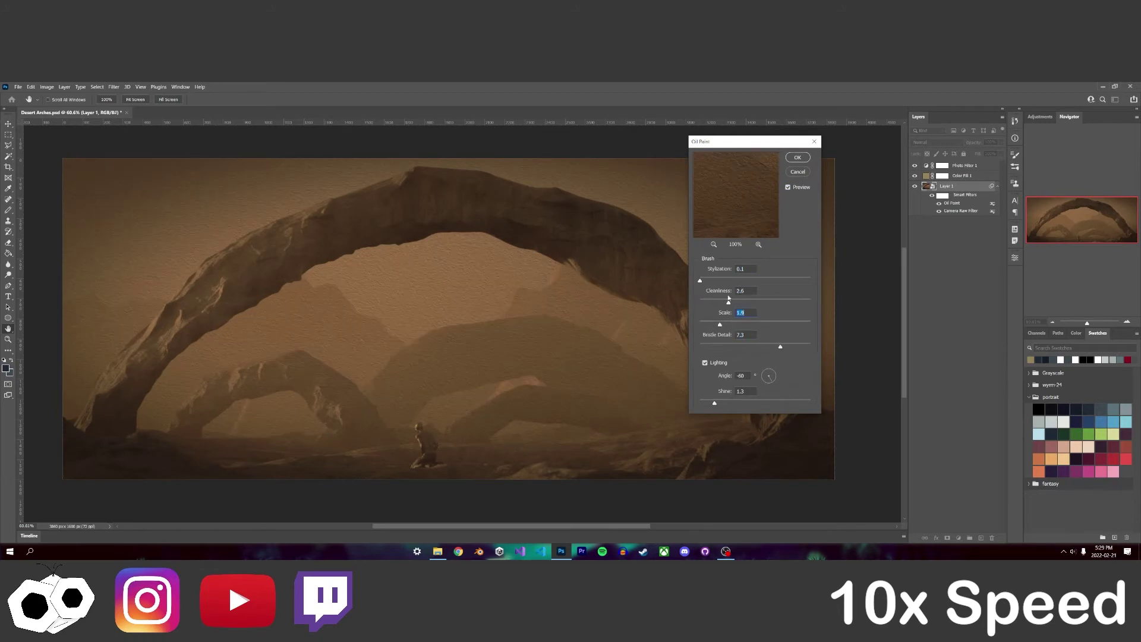
left_click_drag(714, 403, 712, 402)
key("Return")
right_click(952, 203)
left_click(987, 232)
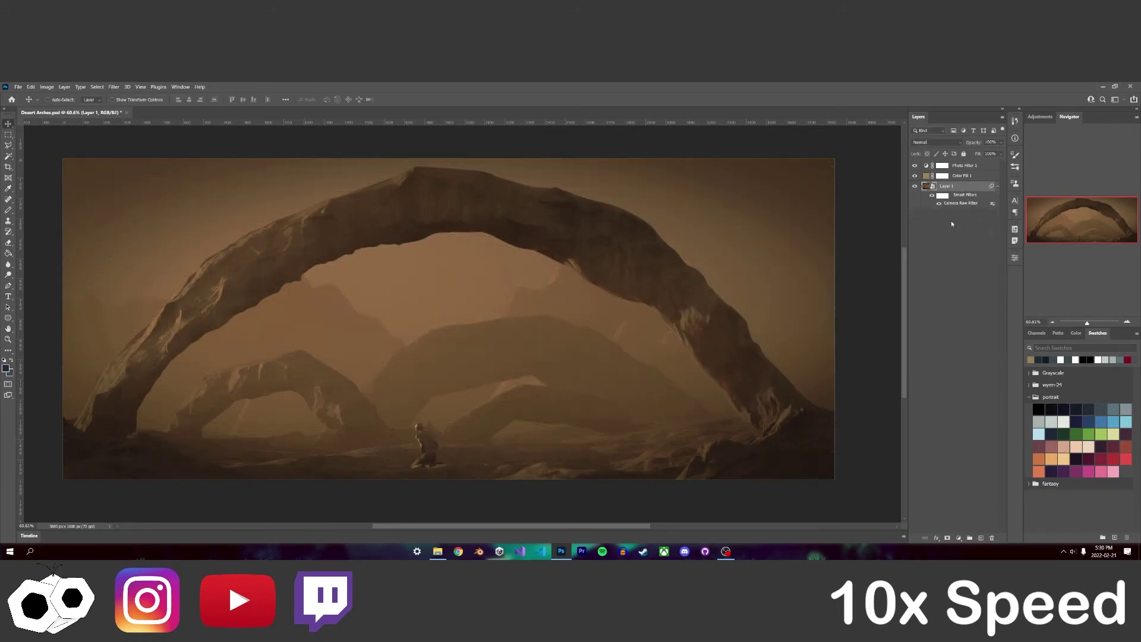
Try the Mosaic and Clouds filters, discarding both.
left_click(113, 87)
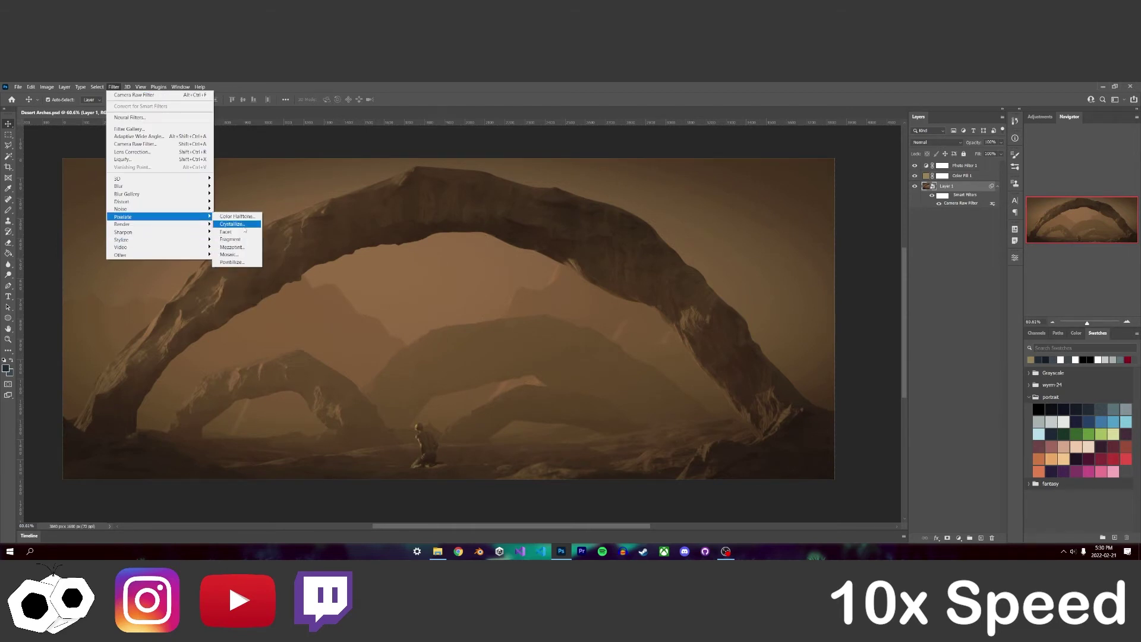
left_click(237, 256)
left_click_drag(672, 314, 619, 311)
key("Escape")
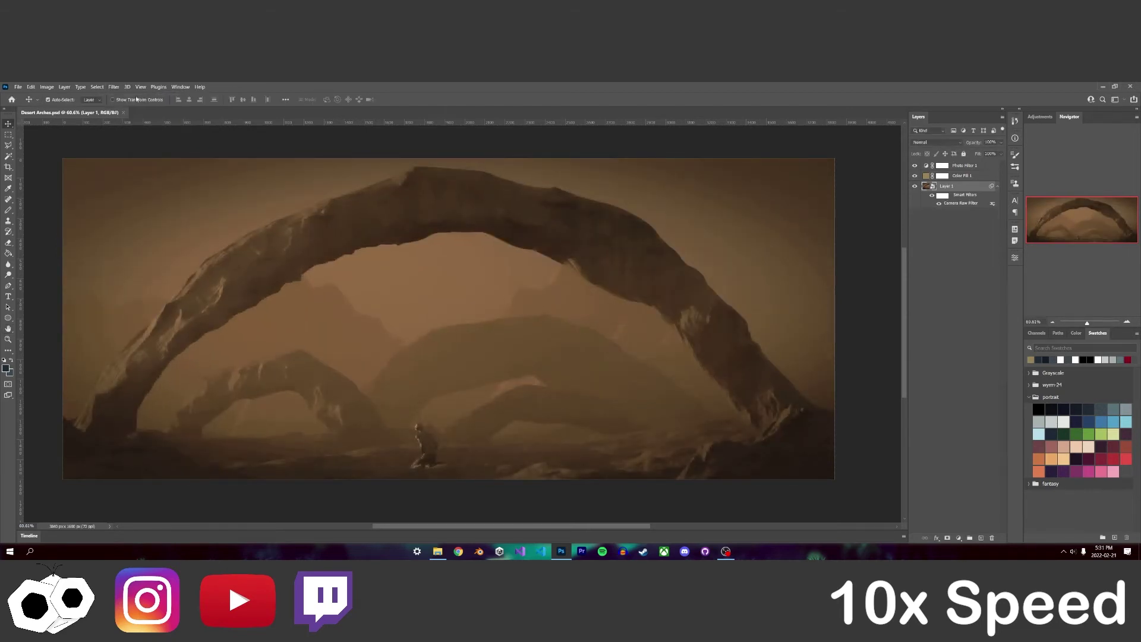
left_click(114, 87)
left_click(229, 244)
left_click(114, 87)
key("ctrl+z")
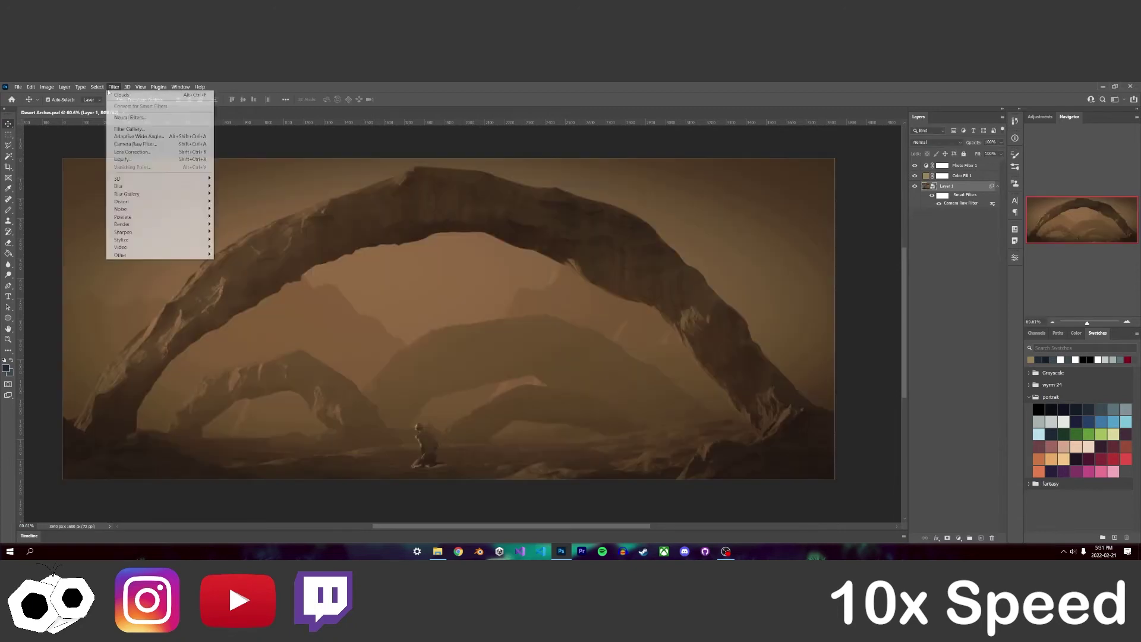
Apply a Blast-method Wind filter, then undo it.
left_click(279, 279)
left_click_drag(597, 277, 619, 256)
left_click(572, 317)
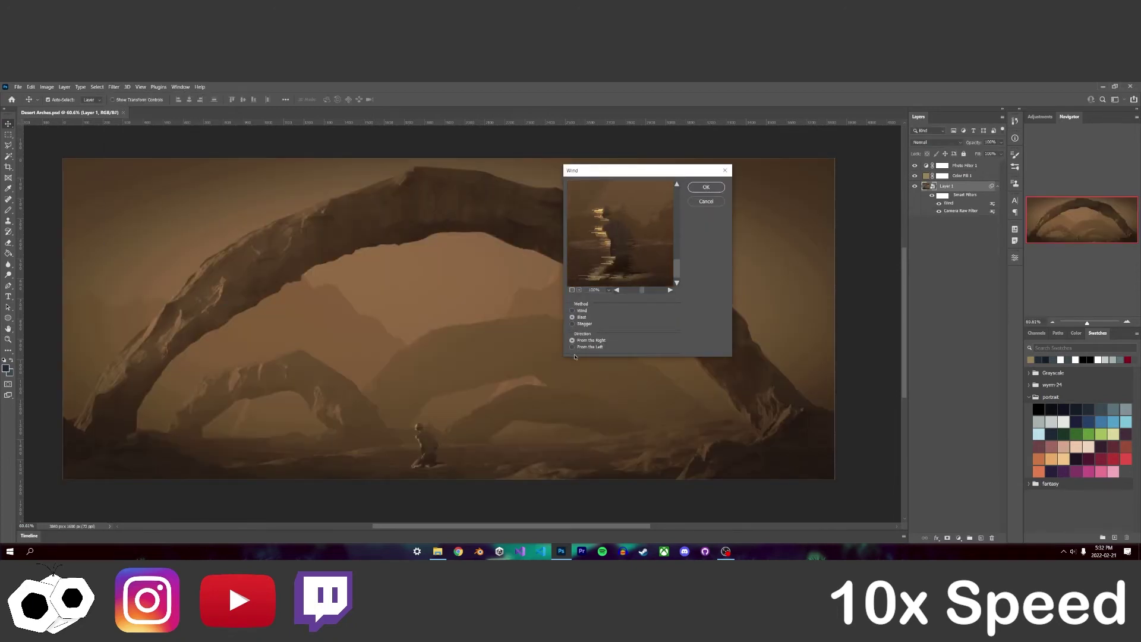
left_click(573, 347)
left_click(702, 188)
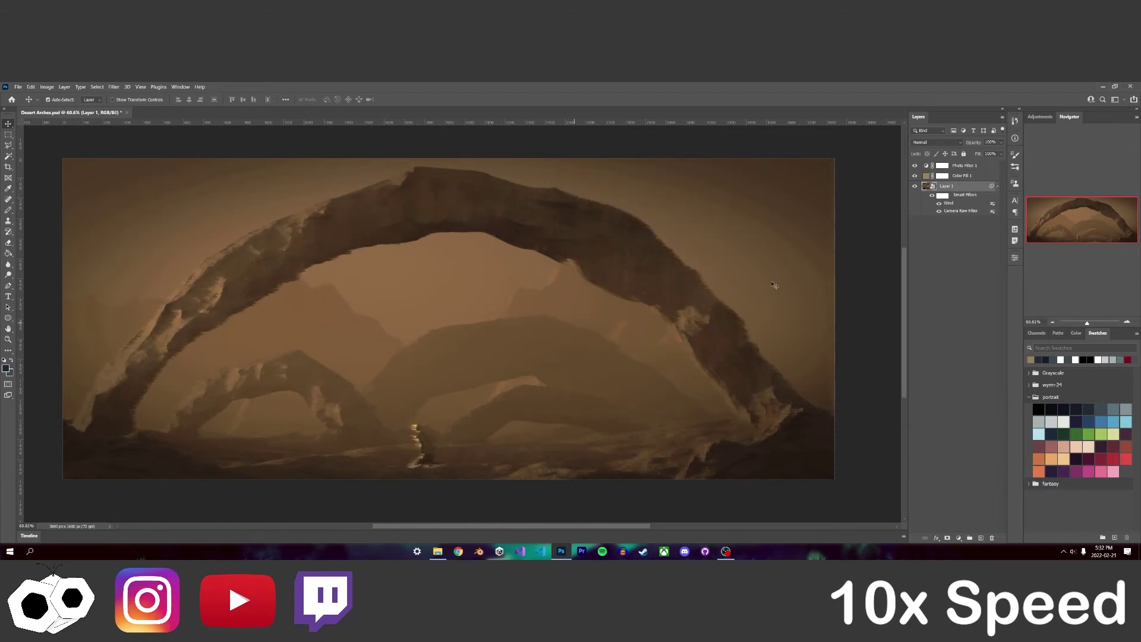
key("ctrl+z")
Browse the Blur filters and preview Pinch without applying either.
left_click(114, 87)
left_click(244, 238)
key("Escape")
left_click(114, 87)
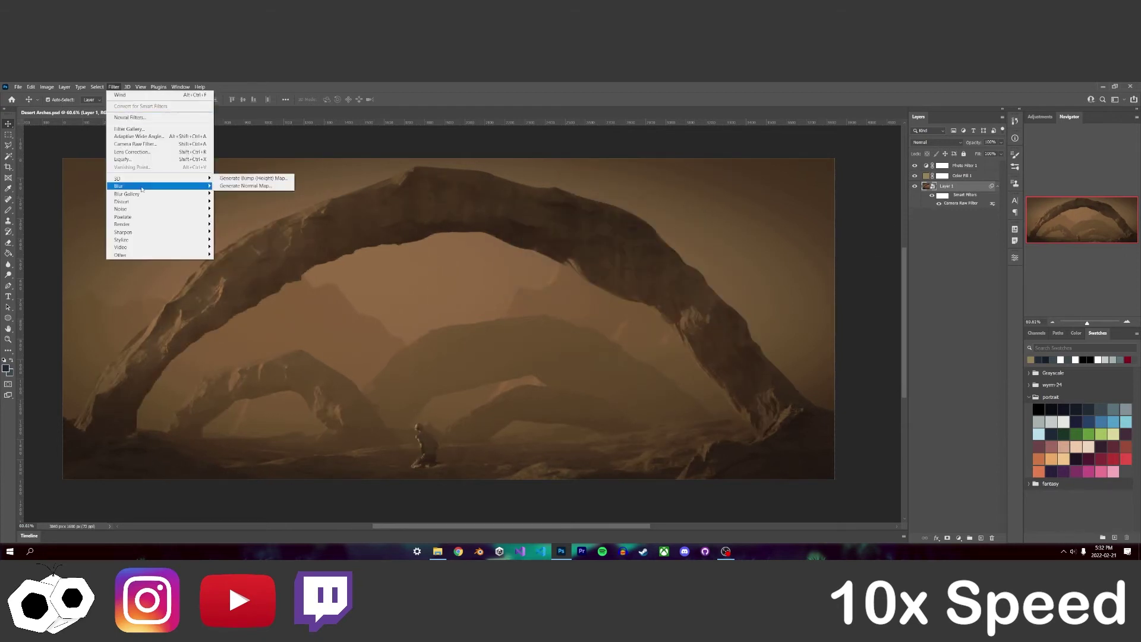
mouse_move(143, 201)
left_click(229, 209)
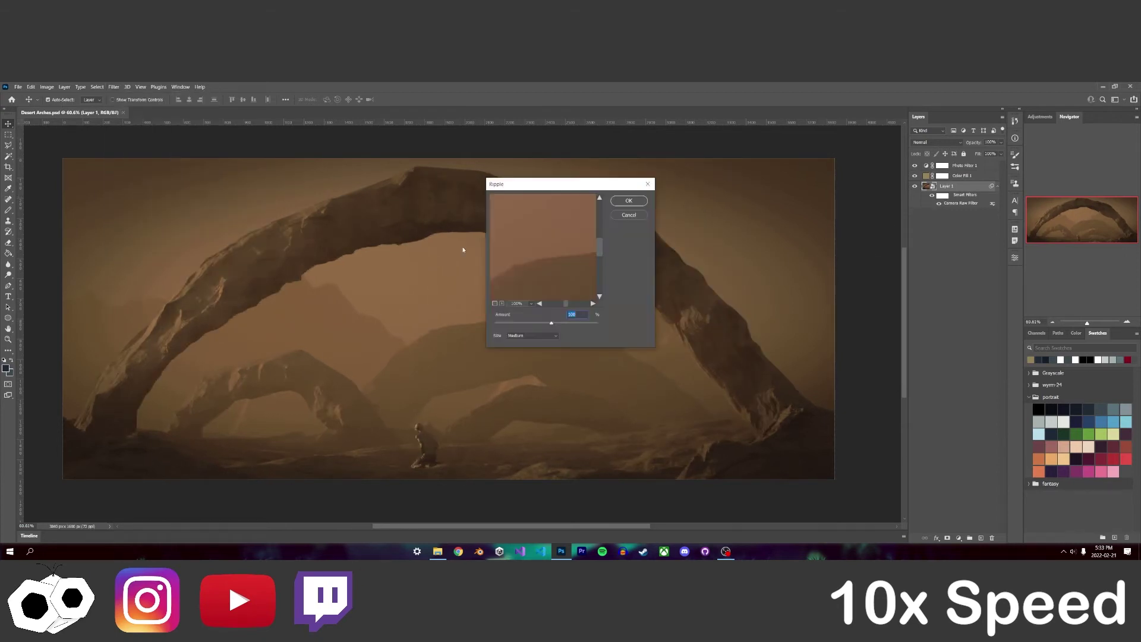
key("Escape")
Apply the Wind smart filter, then preview Oil Paint again and cancel it.
left_click(114, 87)
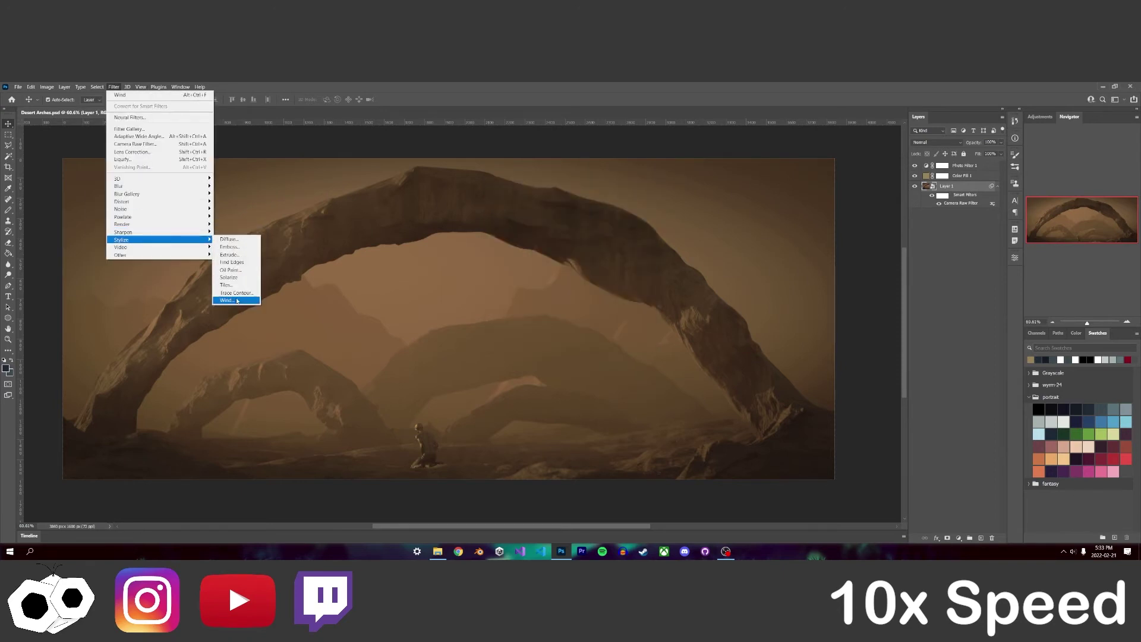
left_click(234, 300)
left_click(708, 186)
left_click(113, 87)
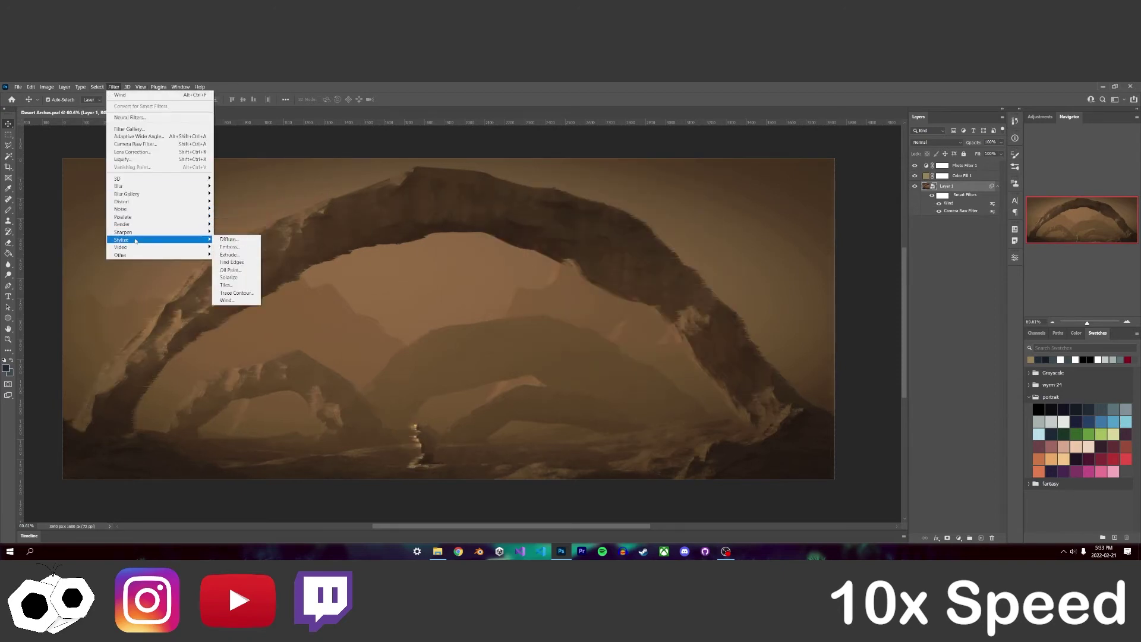
left_click(235, 271)
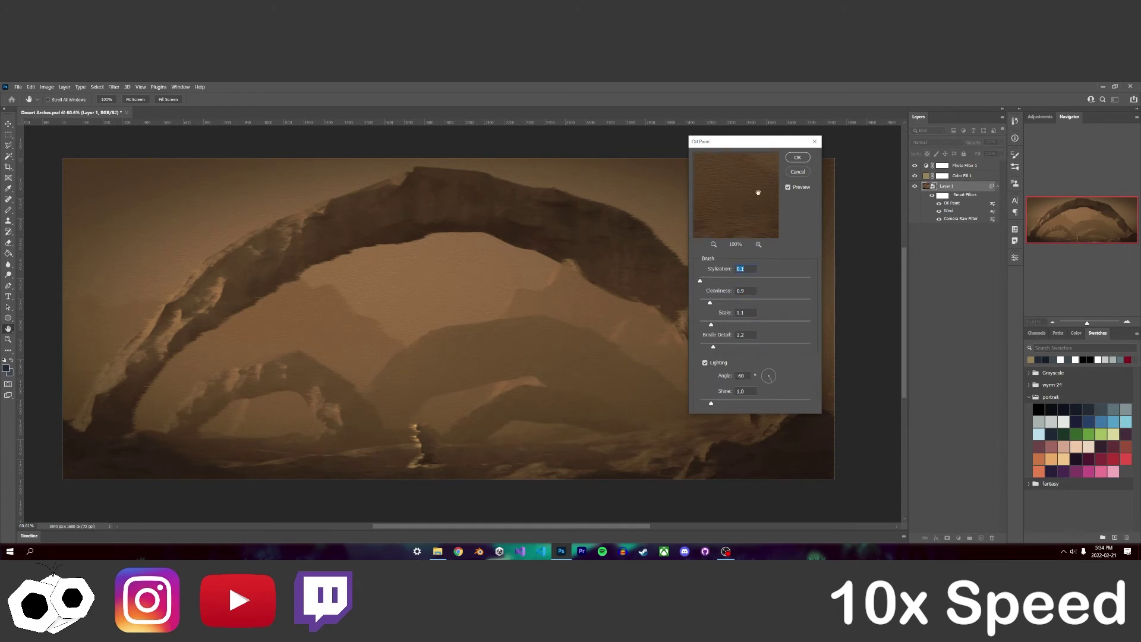
key("Escape")
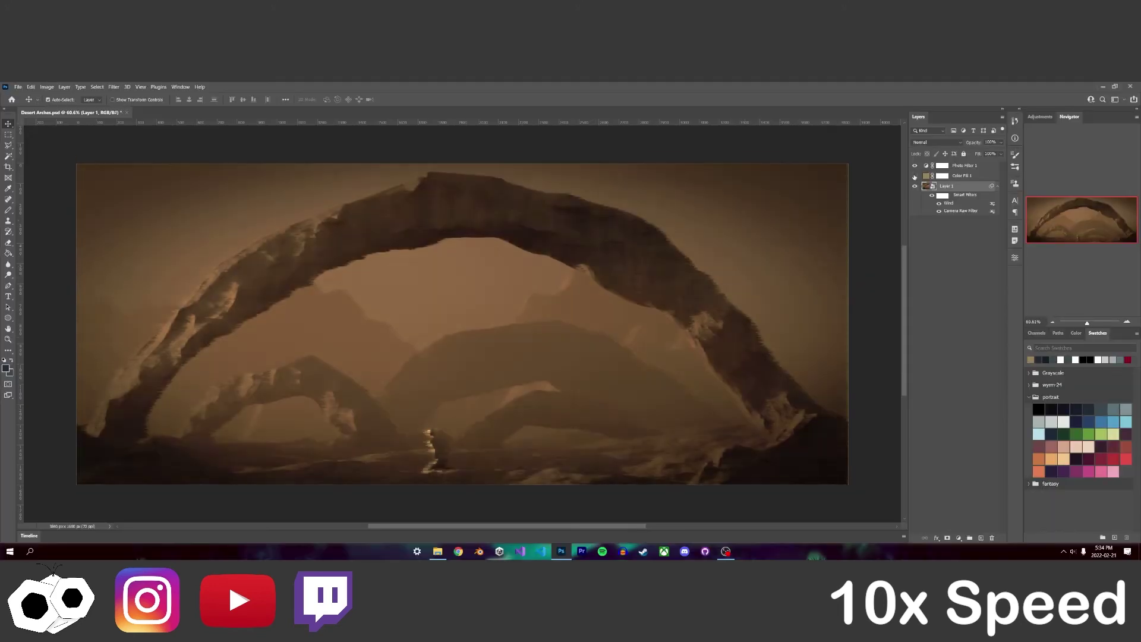
Try Adaptive Wide Angle with a constraint line through the figure, then cancel.
left_click(915, 176)
left_click(113, 87)
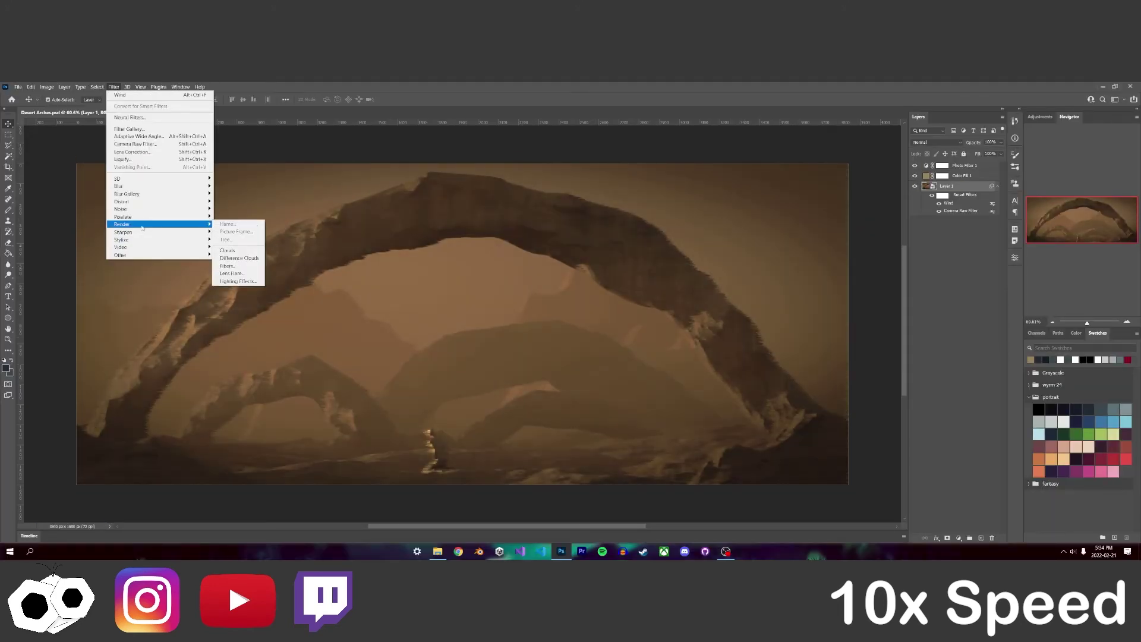
left_click(139, 137)
left_click(473, 452)
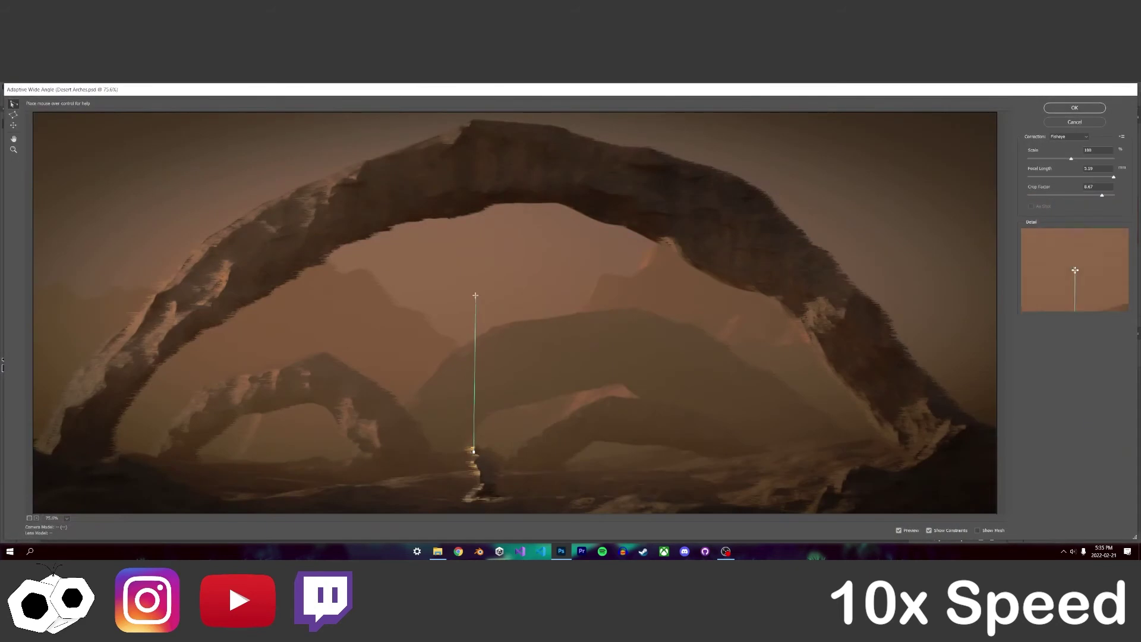
left_click(1075, 122)
Apply the Despeckle noise filter and undo it.
left_click(114, 87)
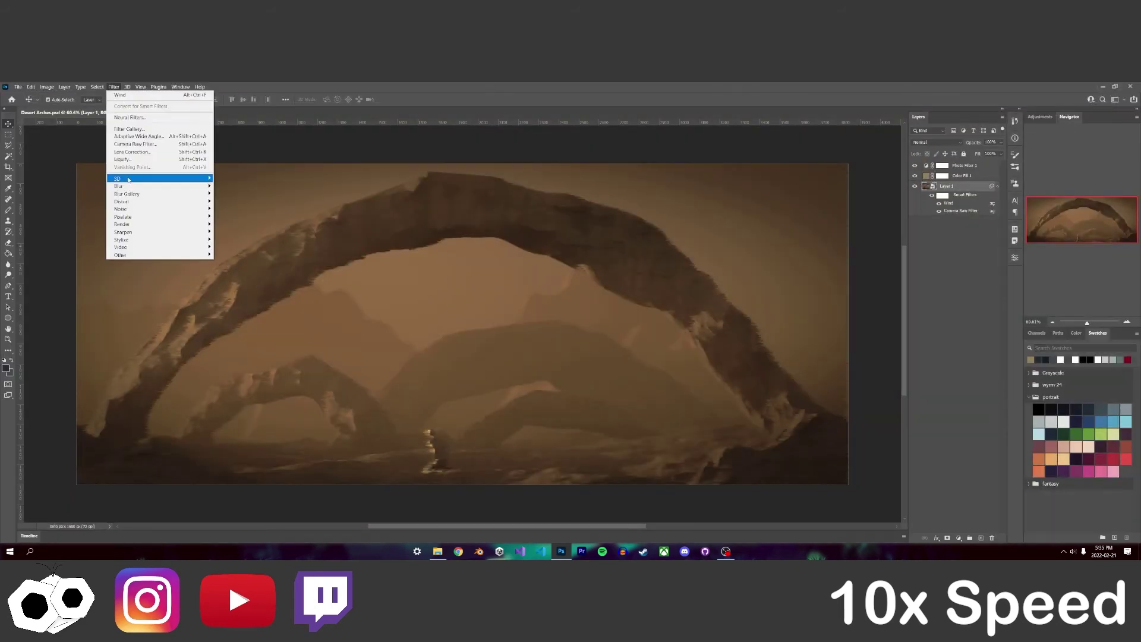
left_click(248, 216)
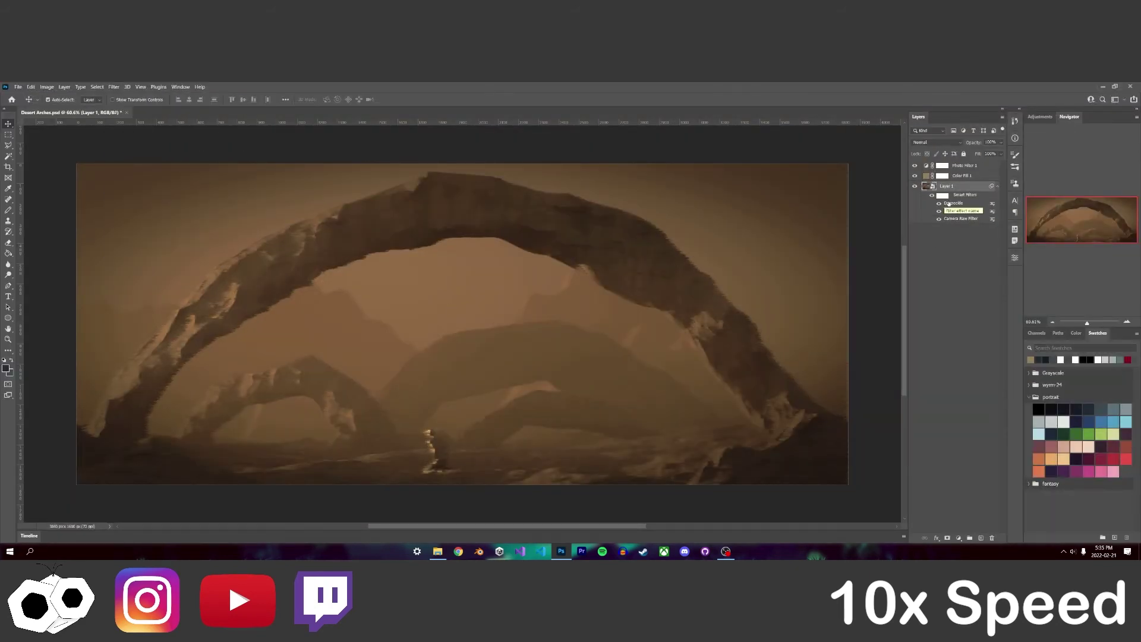
key("ctrl+z")
left_click(965, 236)
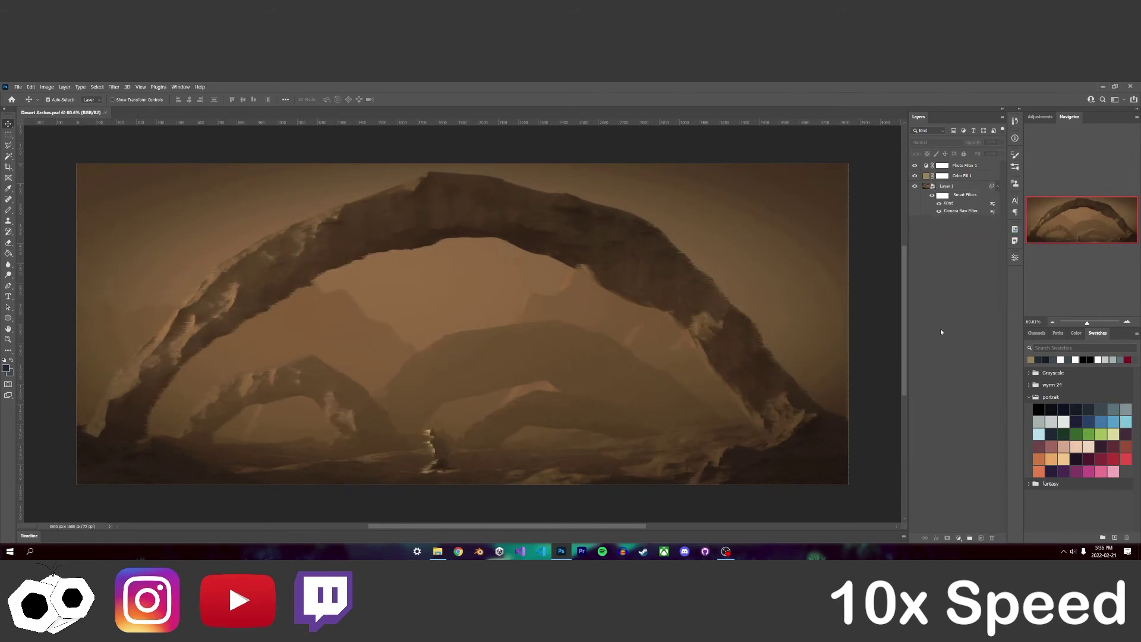
Reopen the Camera Raw smart filter, switch its curve to point-curve mode, and keep it.
double_click(961, 210)
left_click(591, 262)
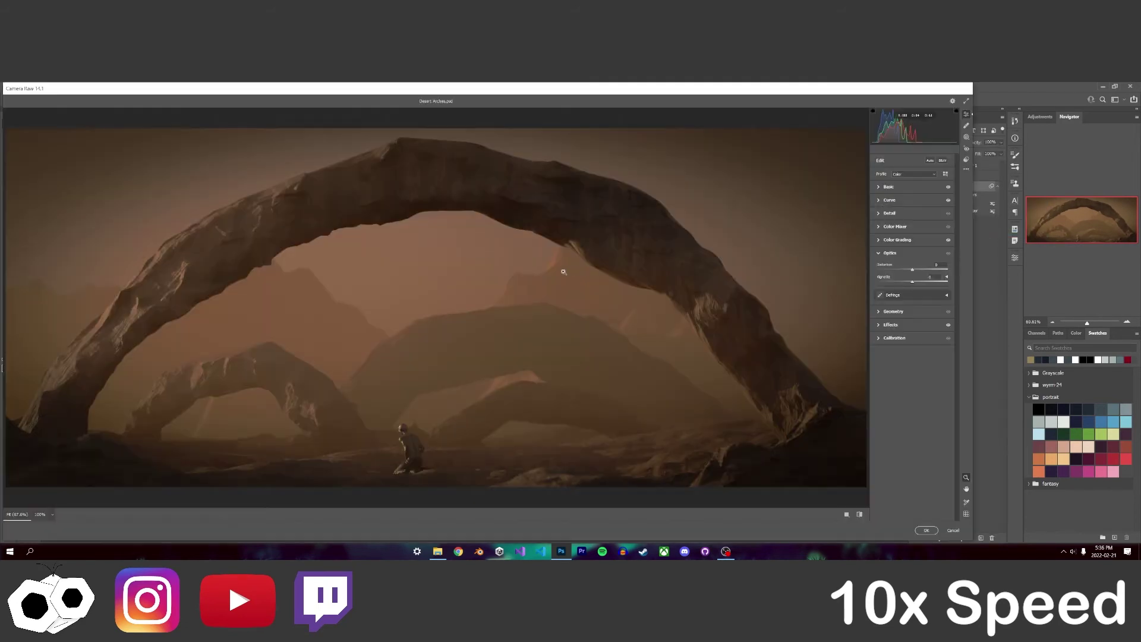
left_click(889, 200)
left_click(926, 530)
double_click(962, 211)
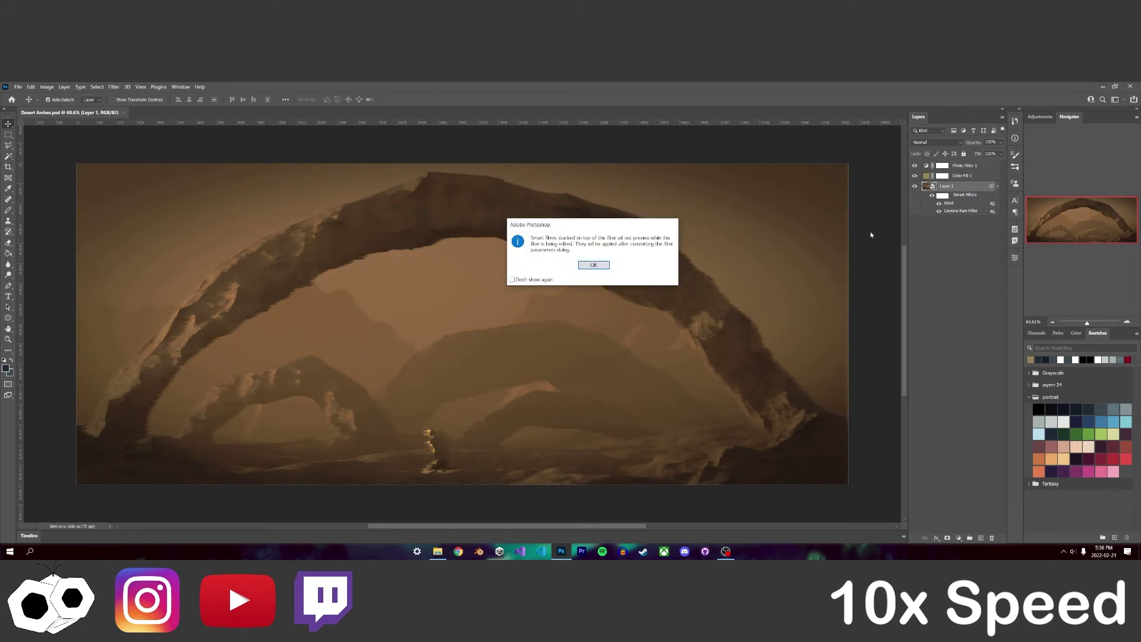
left_click(591, 262)
left_click(900, 210)
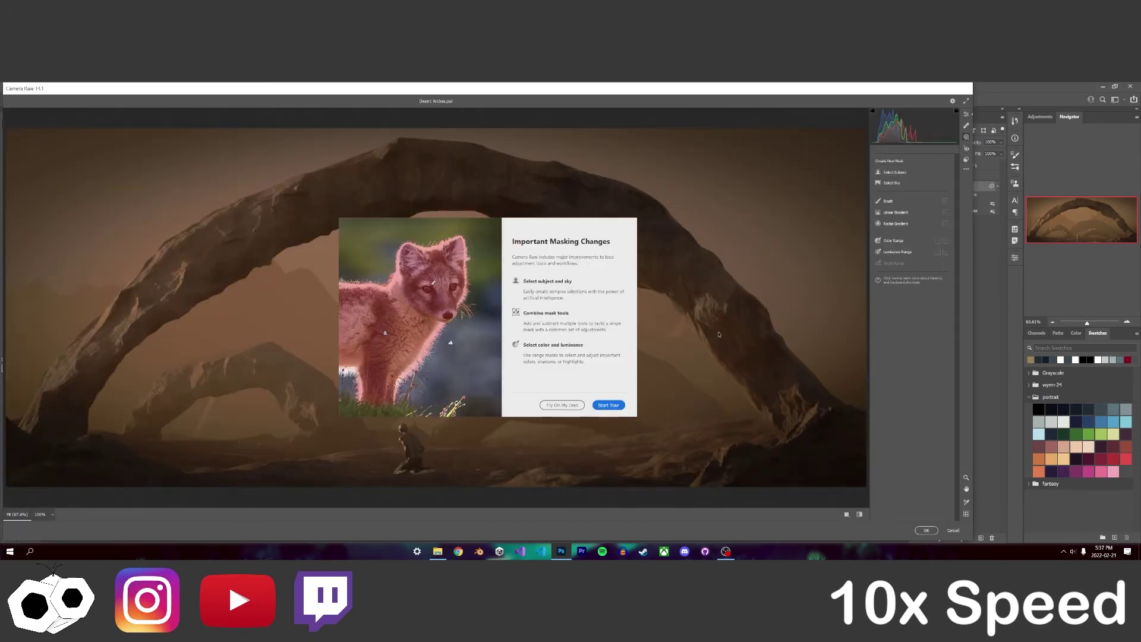
left_click(606, 403)
left_click(926, 530)
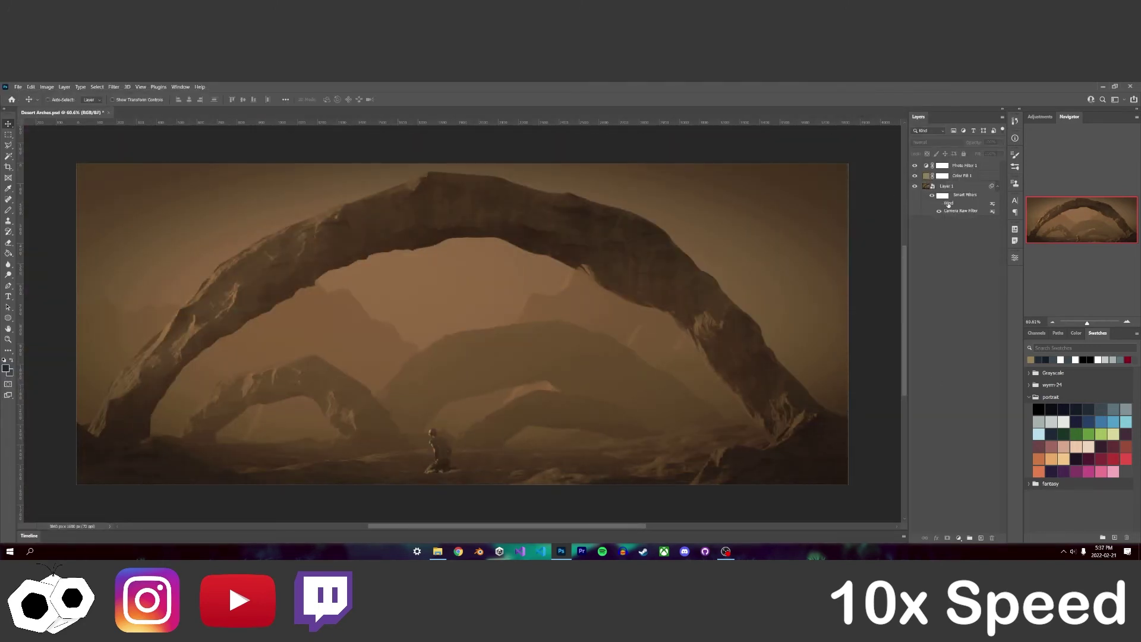
Add a Brightness/Contrast adjustment layer with brightness 150.
left_click(959, 538)
left_click(981, 433)
left_click_drag(929, 305, 999, 306)
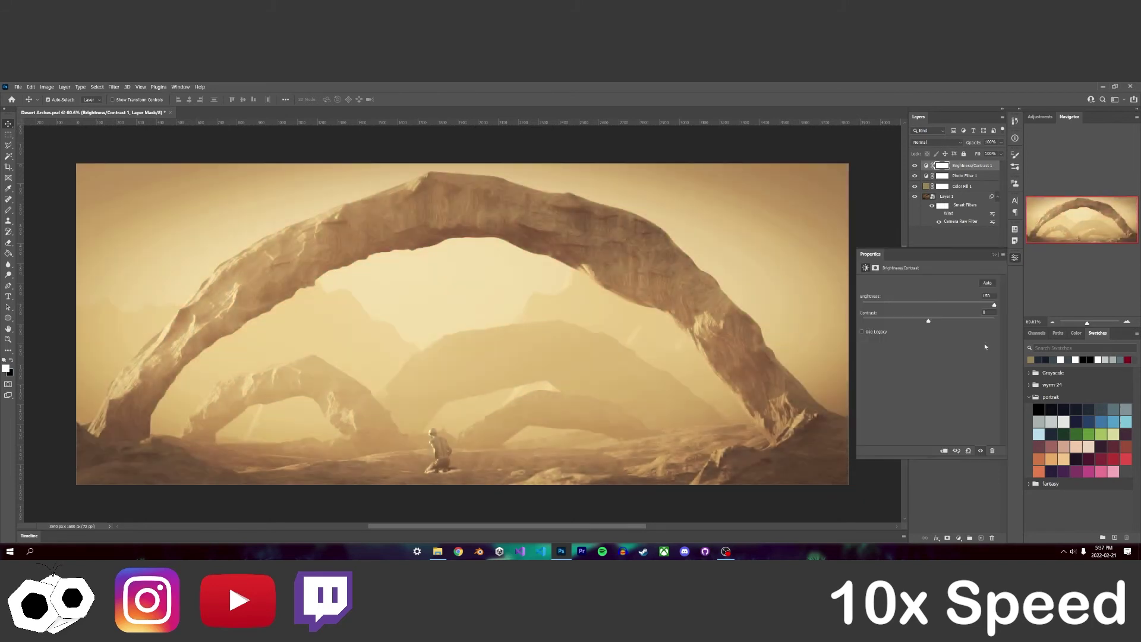
Invert the adjustment mask and brush brightness along the figure's back and head.
key("ctrl+i")
key("b")
scroll(440, 452, "up", 10, "alt")
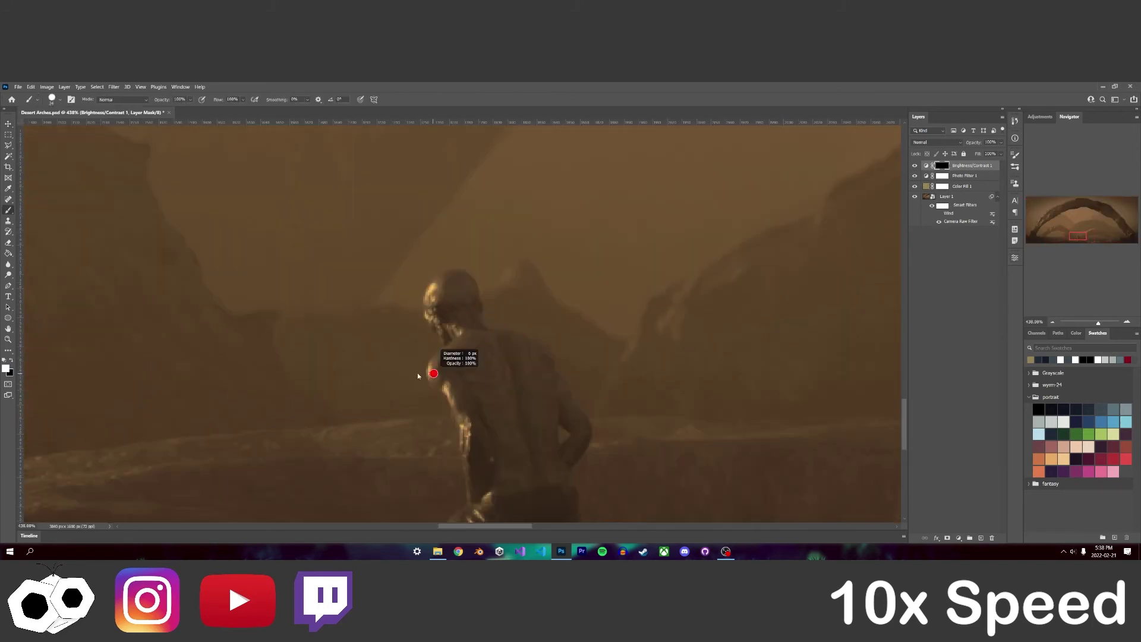
mouse_move(434, 373)
left_mouse_down()
mouse_move(464, 505)
mouse_move(443, 333)
mouse_move(470, 280)
mouse_move(498, 332)
left_mouse_up()
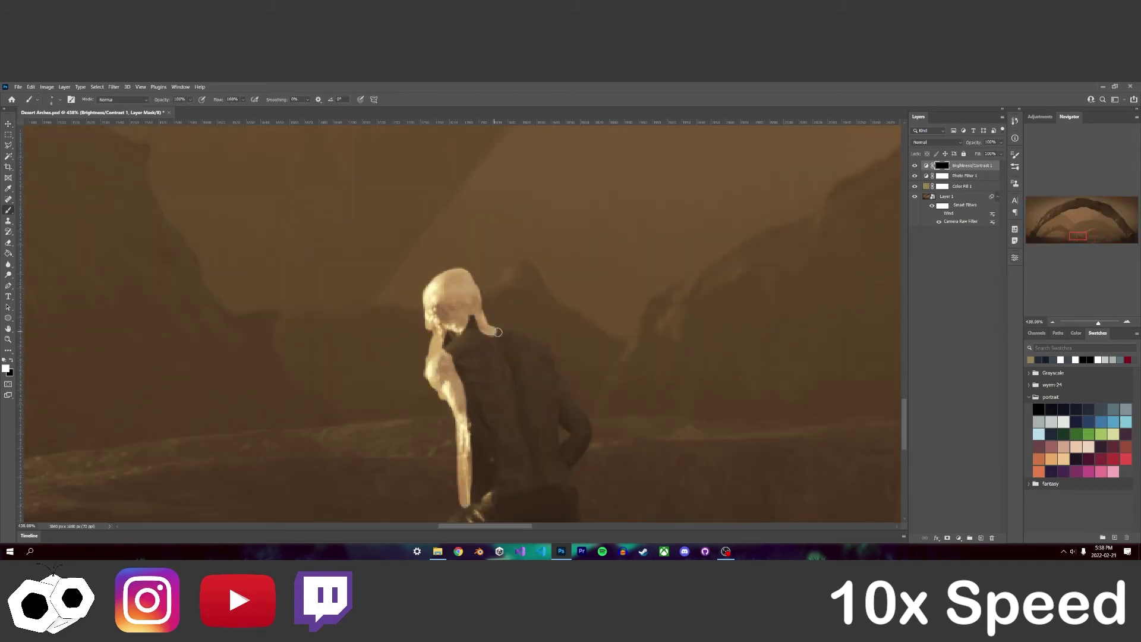
Delete the Brightness/Contrast layer and make the Wind smart filter on Layer 1 visible.
key("Delete")
scroll(498, 332, "down", 10, "alt")
scroll(540, 390, "up", 3, "alt")
key("v")
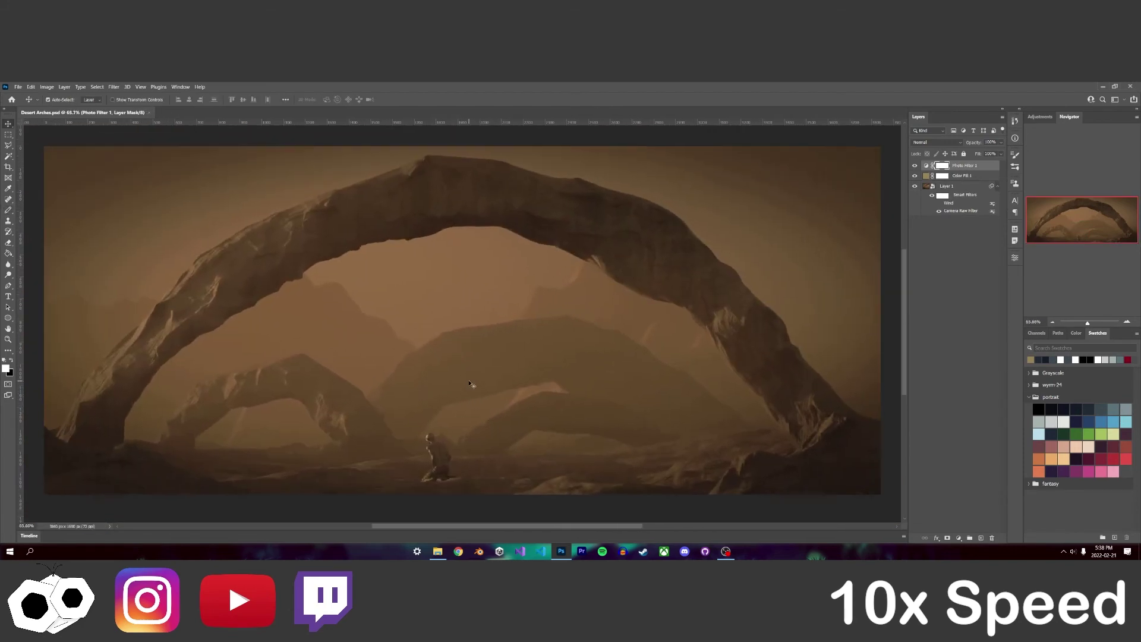
key("s")
left_click(963, 186)
left_click(939, 203)
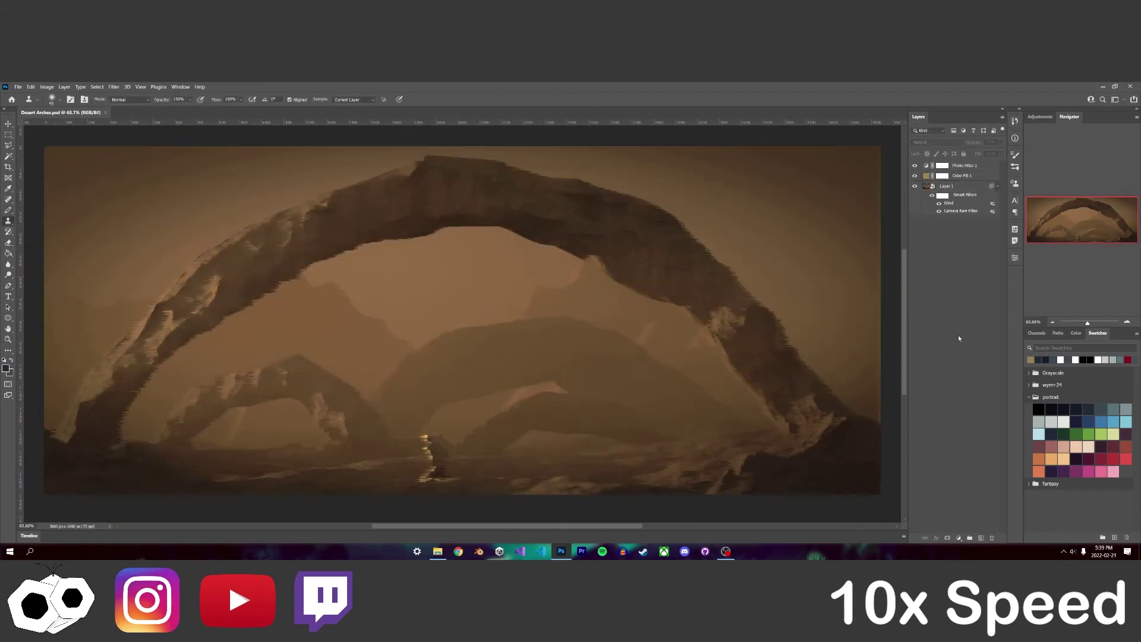